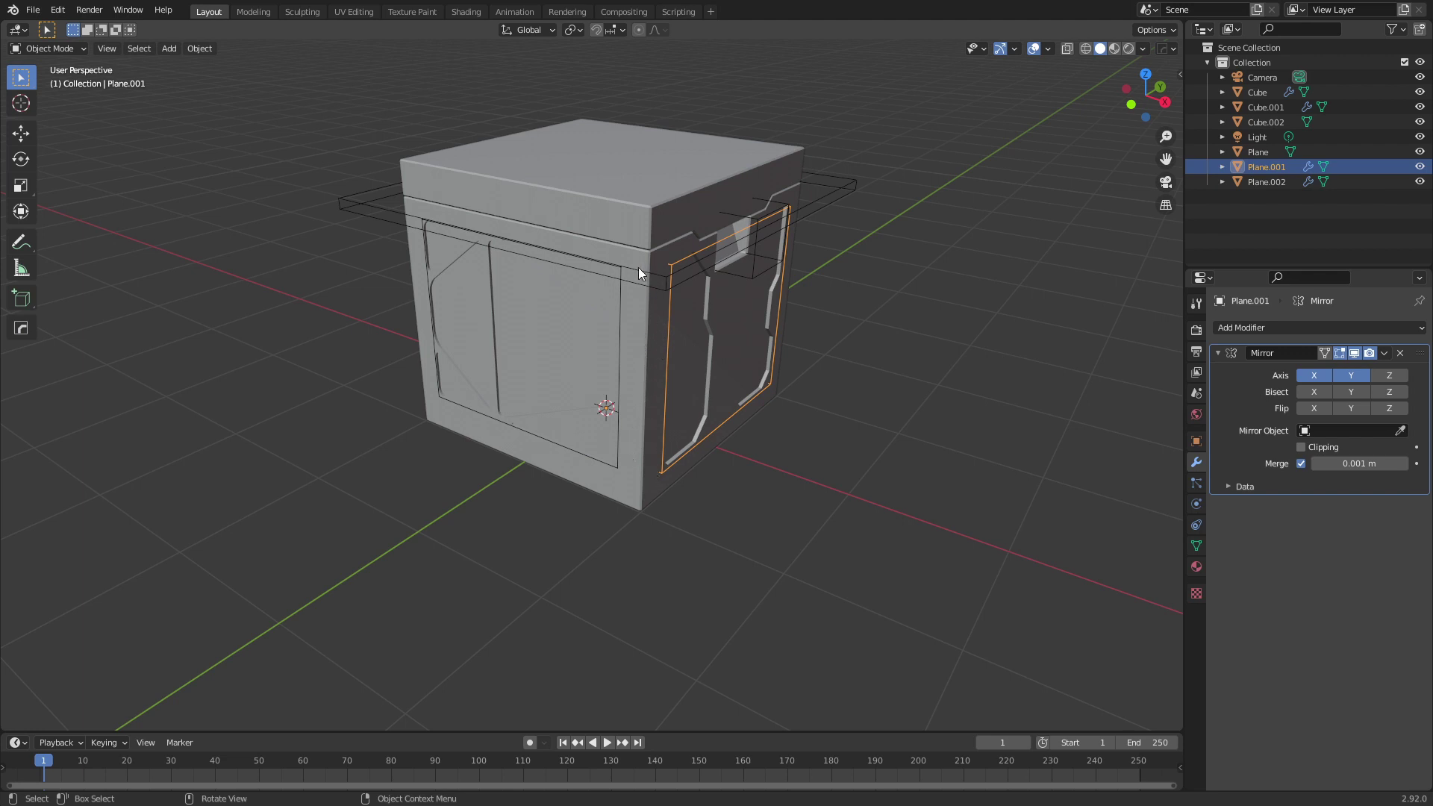
Add a cube in top view and, in Edit Mode, move its mesh diagonally toward the crate's +X/+Y corner.
{"action": "key", "text": "KP_7"}
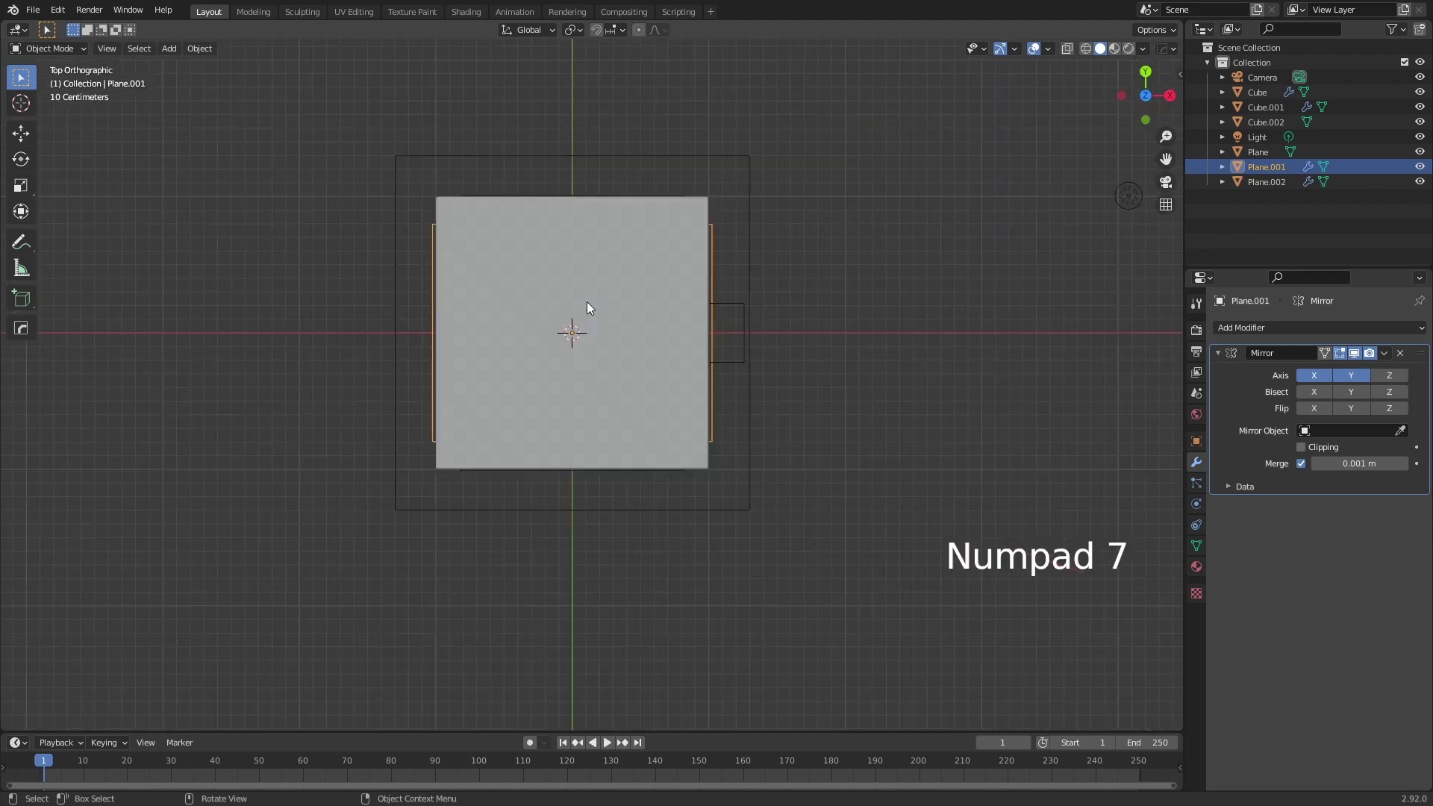
{"action": "key", "text": "shift+a"}
{"action": "mouse_move", "coordinate": [587, 301]}
{"action": "left_click", "coordinate": [655, 314]}
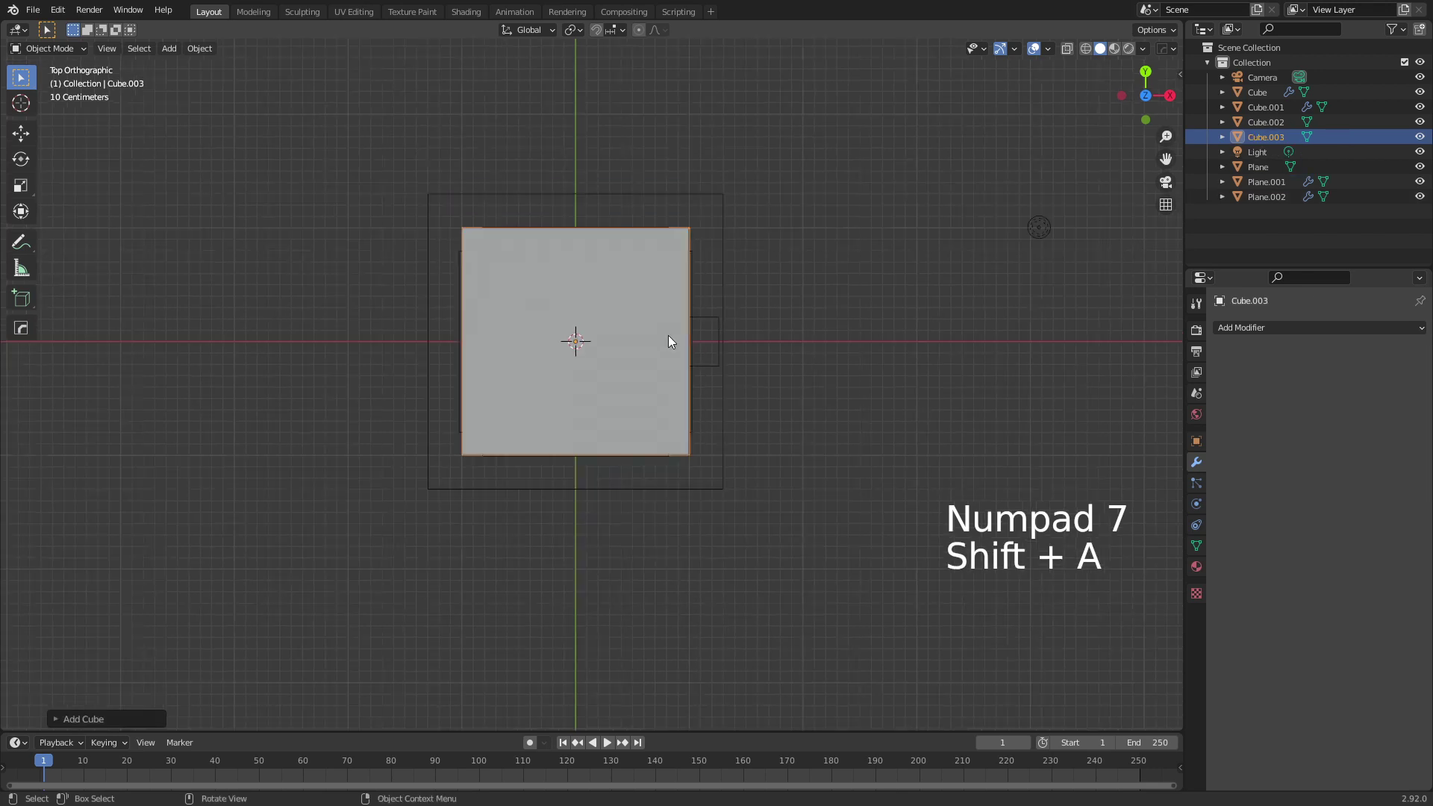
{"action": "key", "text": "Tab"}
{"action": "key", "text": "g"}
{"action": "left_click", "coordinate": [735, 246]}
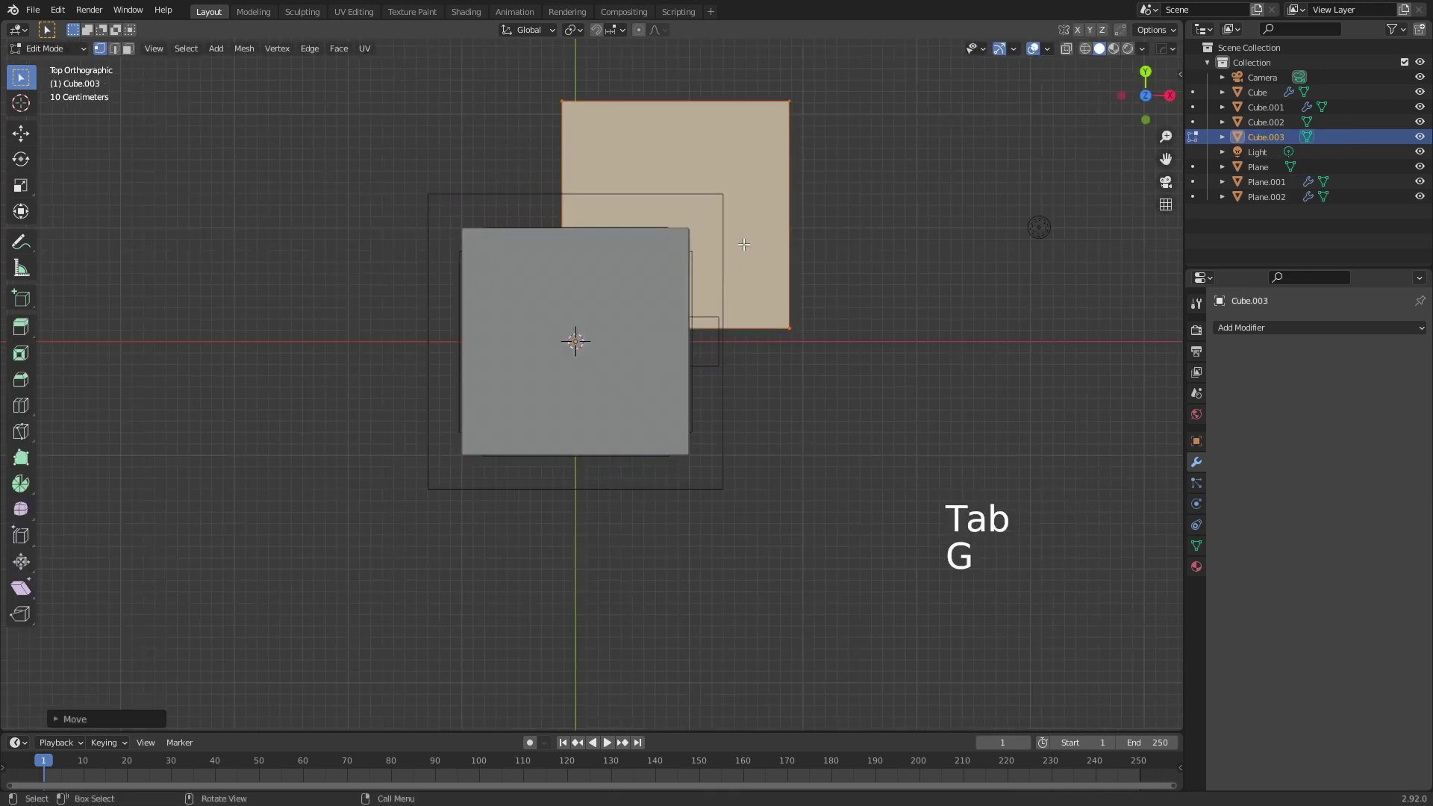
Rotate the new cube's mesh by 45° in top view.
{"action": "type", "text": "r90"}
{"action": "key", "text": "BackSpace"}
{"action": "key", "text": "BackSpace"}
{"action": "type", "text": "45"}
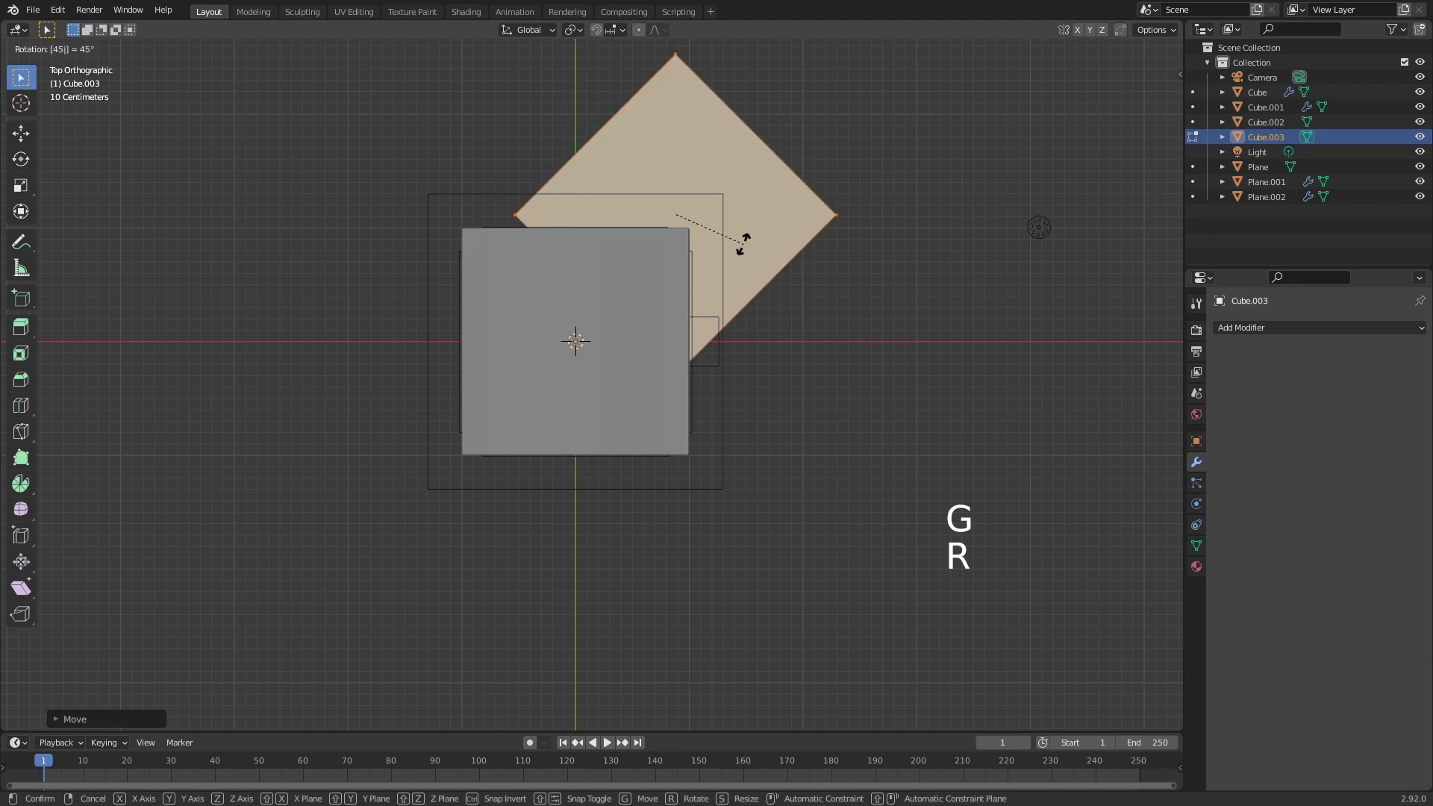
{"action": "key", "text": "Return"}
Scale the rotated cube down to a small block and place it overlapping the crate's +X/+Y corner.
{"action": "key", "text": "g"}
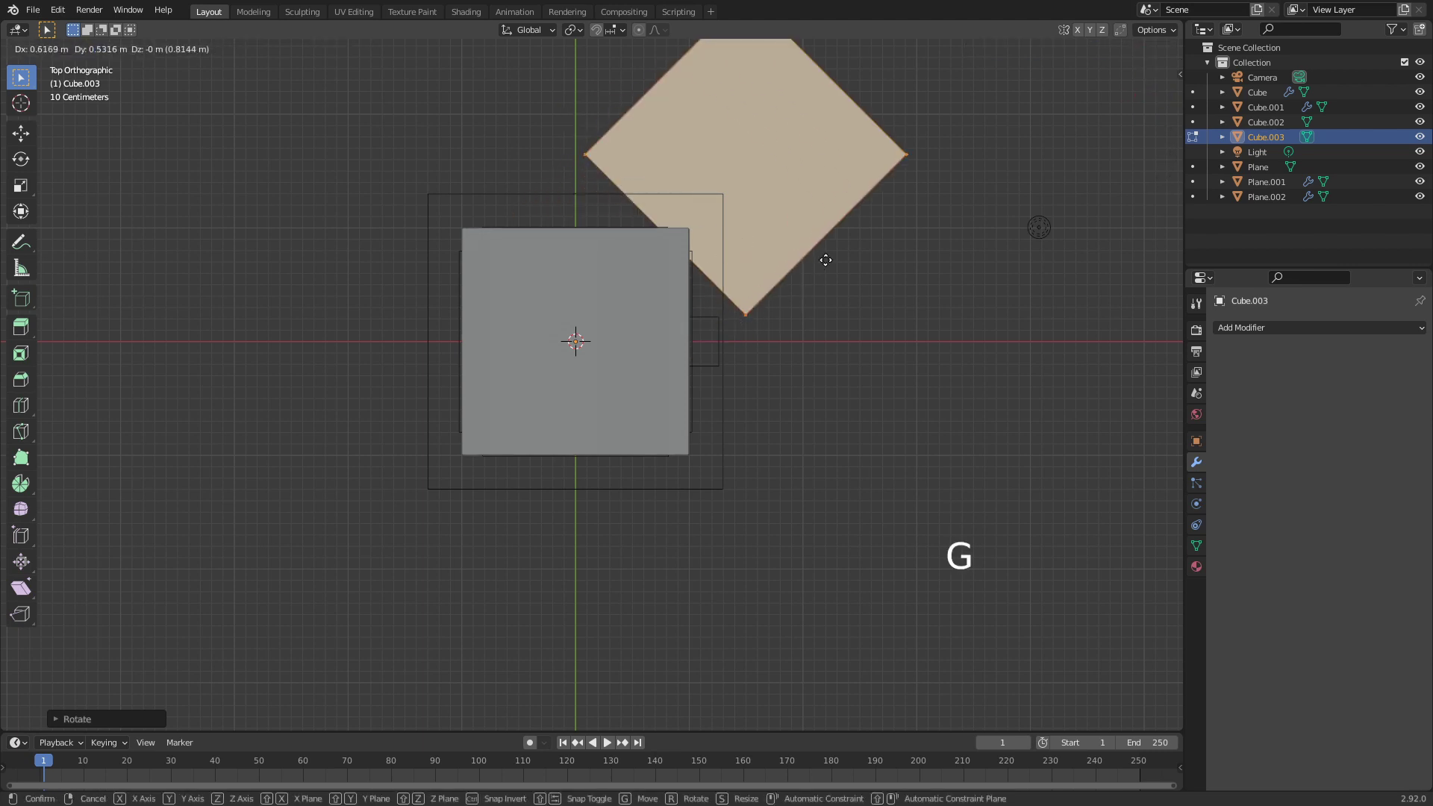
{"action": "left_click", "coordinate": [840, 289]}
{"action": "key", "text": "s"}
{"action": "left_click", "coordinate": [825, 221]}
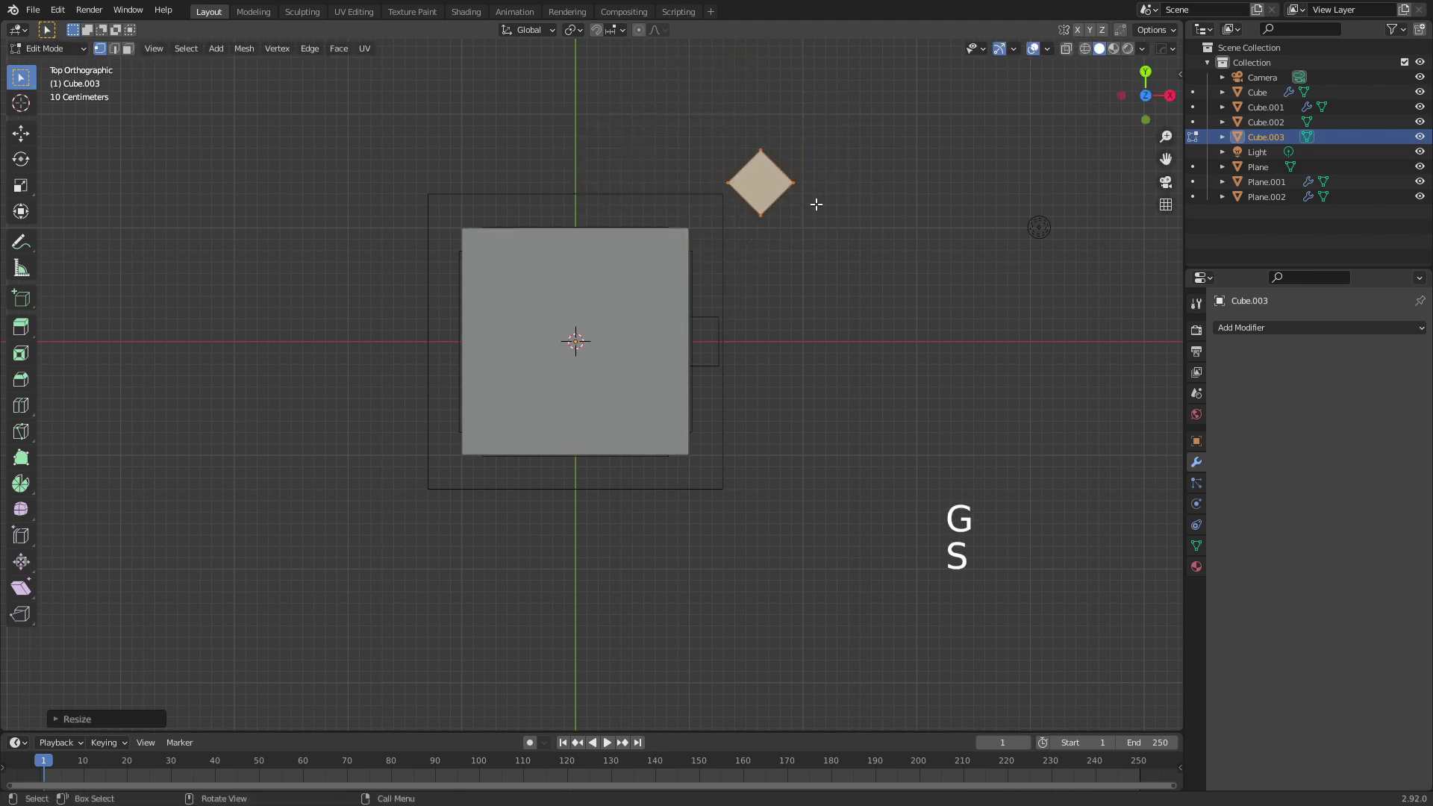
{"action": "key", "text": "g"}
{"action": "left_click", "coordinate": [755, 237]}
Stretch the corner block along Z and raise it about 0.98 m alongside the crate's vertical corner.
{"action": "middle_click_drag", "start_coordinate": [755, 237], "coordinate": [853, 470]}
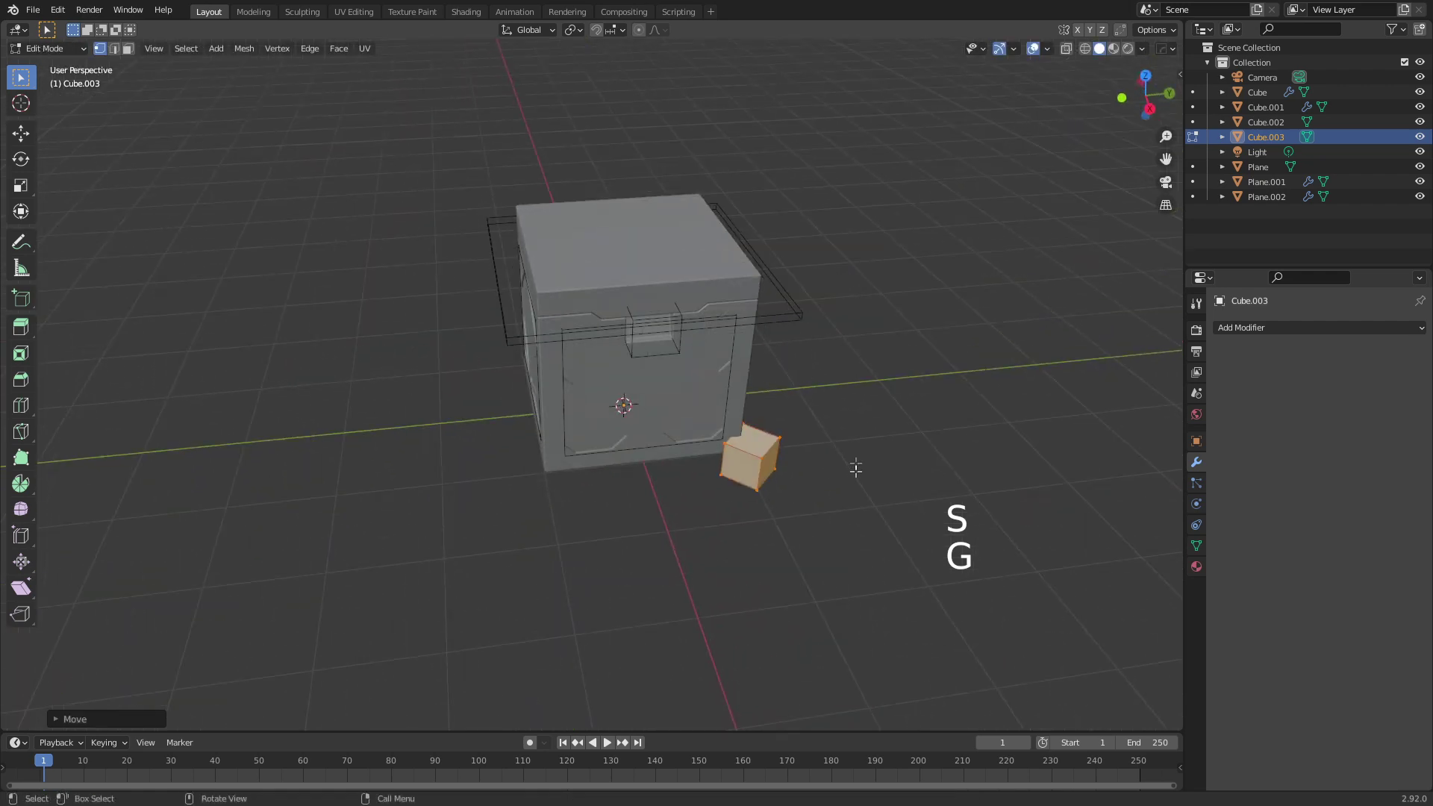
{"action": "key", "text": "s"}
{"action": "key", "text": "z"}
{"action": "left_click", "coordinate": [1022, 603]}
{"action": "key", "text": "KP_3"}
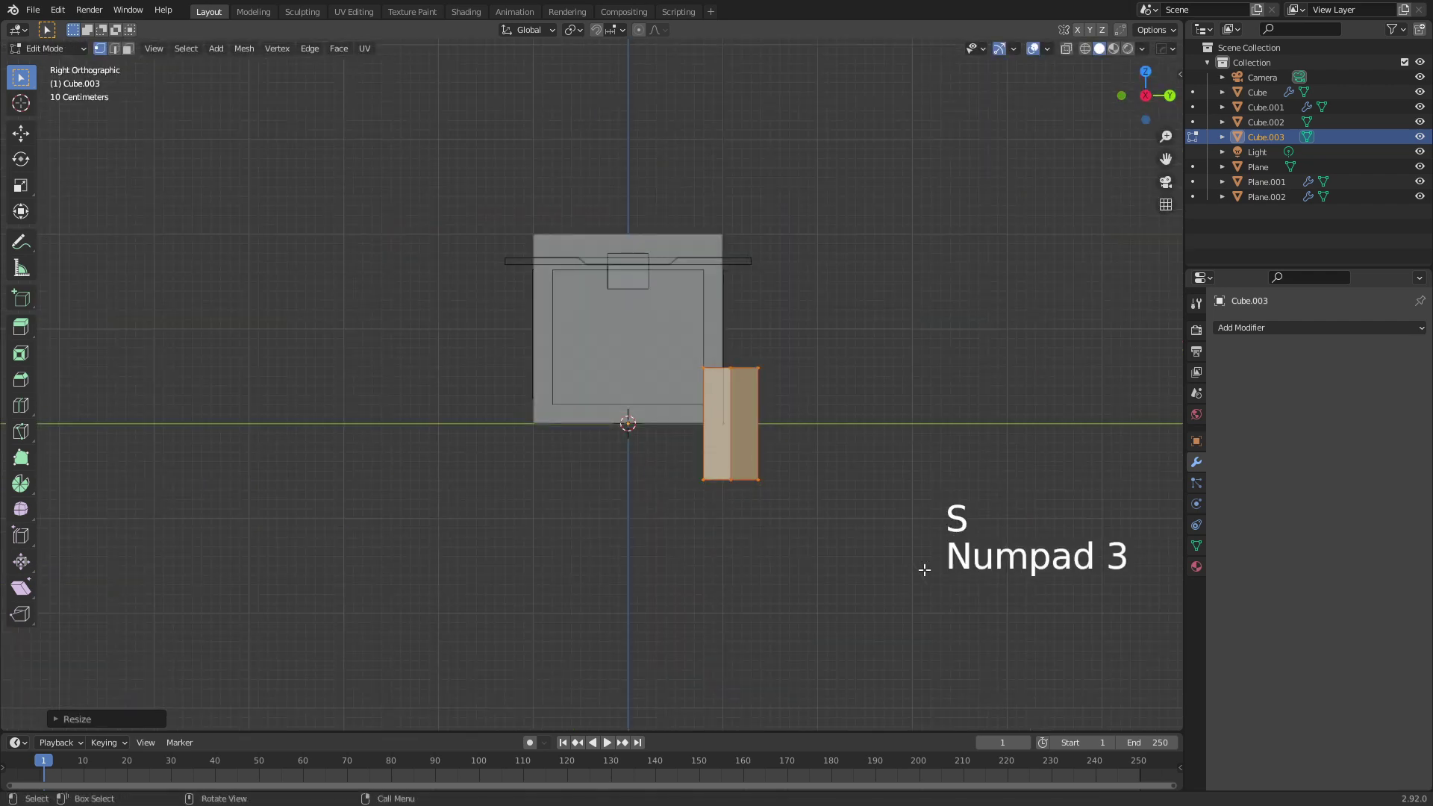
{"action": "key", "text": "g"}
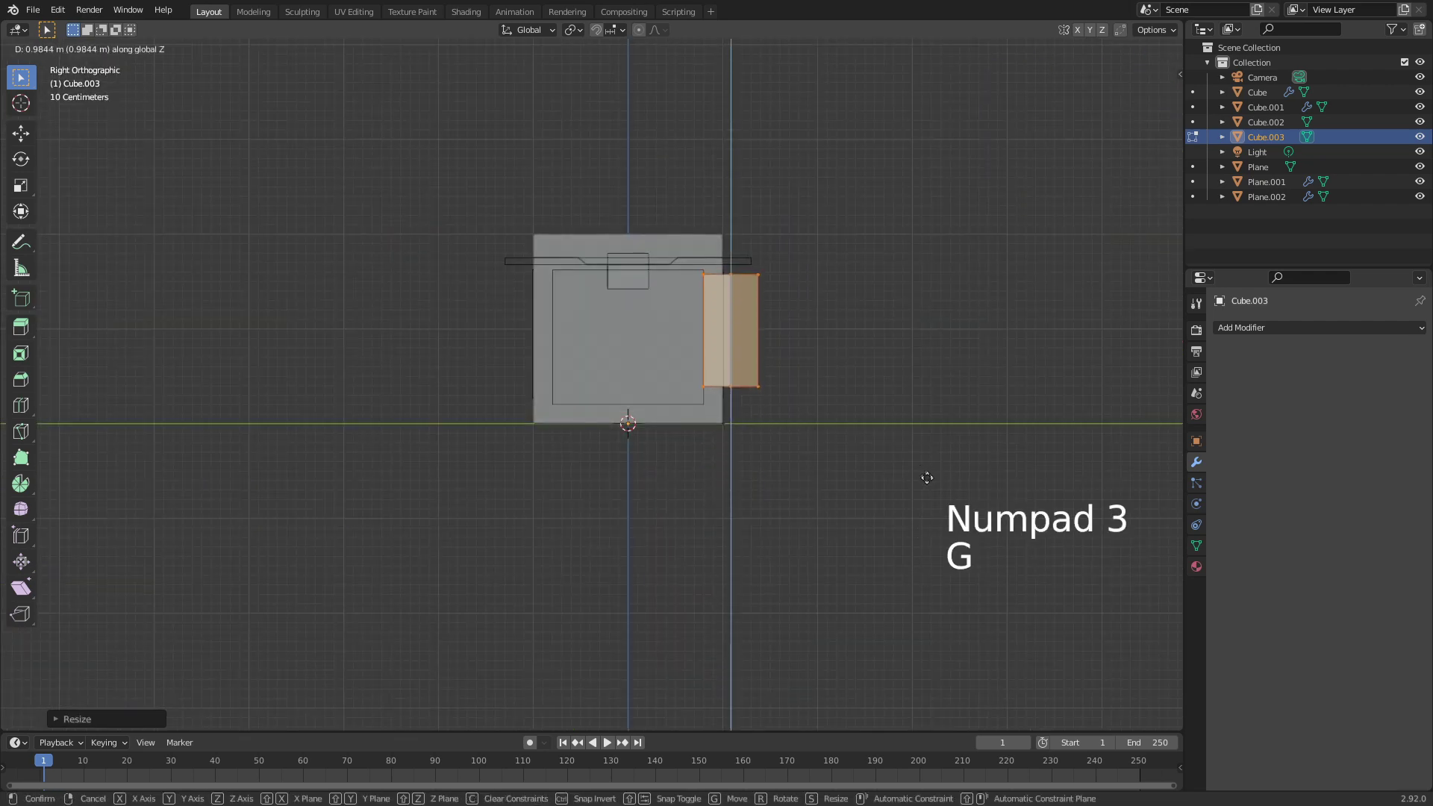
{"action": "left_click", "coordinate": [927, 478]}
Bevel the corner block's upper and lower inner edges about 0.13 m wide with 6 segments.
{"action": "middle_click_drag", "start_coordinate": [925, 475], "coordinate": [806, 388]}
{"action": "scroll", "coordinate": [832, 400], "scroll_direction": "up", "scroll_amount": 3}
{"action": "middle_click_drag", "start_coordinate": [896, 384], "coordinate": [705, 422], "text": "shift"}
{"action": "scroll", "coordinate": [770, 371], "scroll_direction": "up", "scroll_amount": 2}
{"action": "left_click", "coordinate": [658, 263]}
{"action": "middle_click_drag", "start_coordinate": [708, 508], "coordinate": [692, 405]}
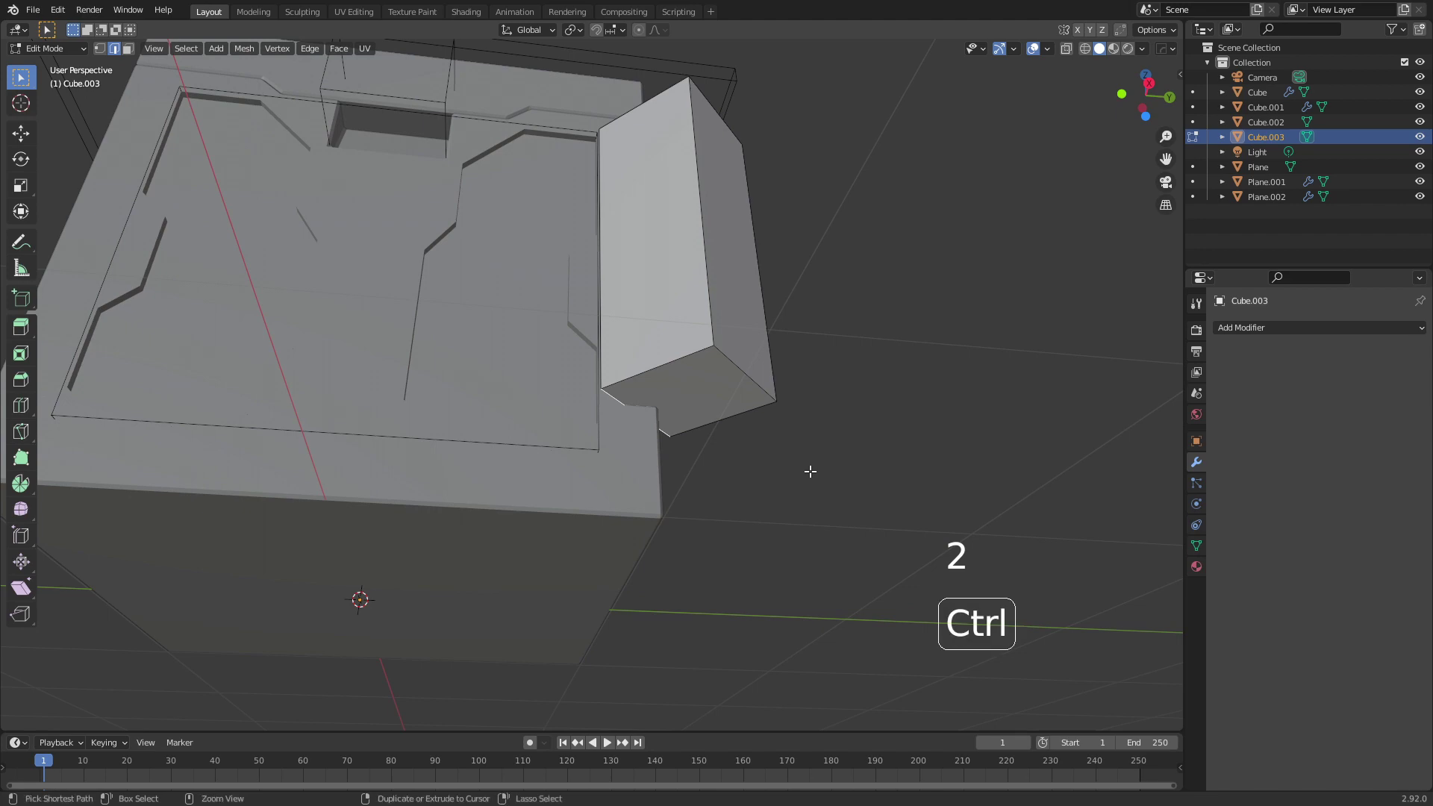
{"action": "key", "text": "ctrl+b"}
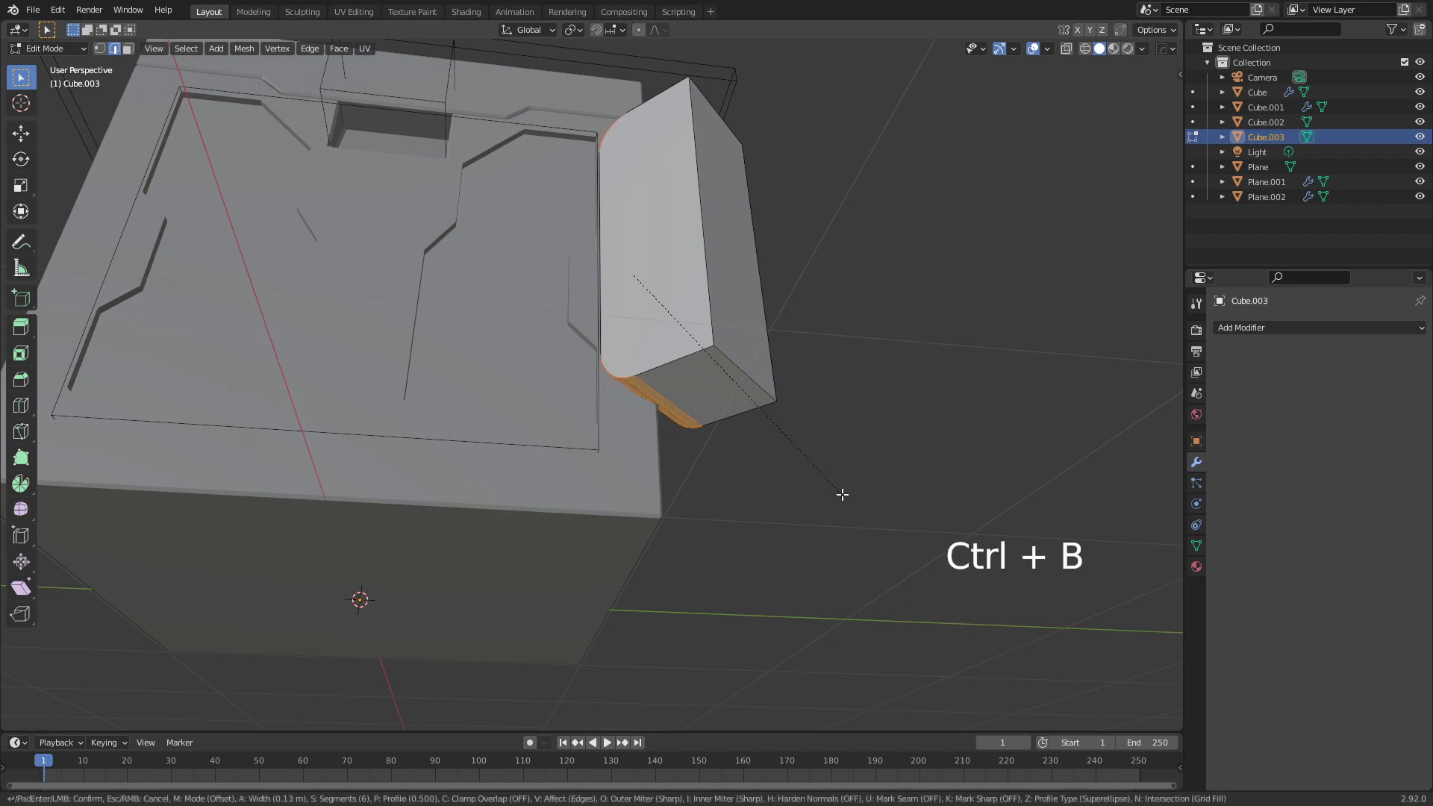
{"action": "left_click", "coordinate": [842, 495]}
Lengthen the corner block by selecting its lower vertices in front wireframe view and moving them down along Z.
{"action": "middle_click_drag", "start_coordinate": [750, 403], "coordinate": [815, 485]}
{"action": "key", "text": "KP_3"}
{"action": "key", "text": "KP_1"}
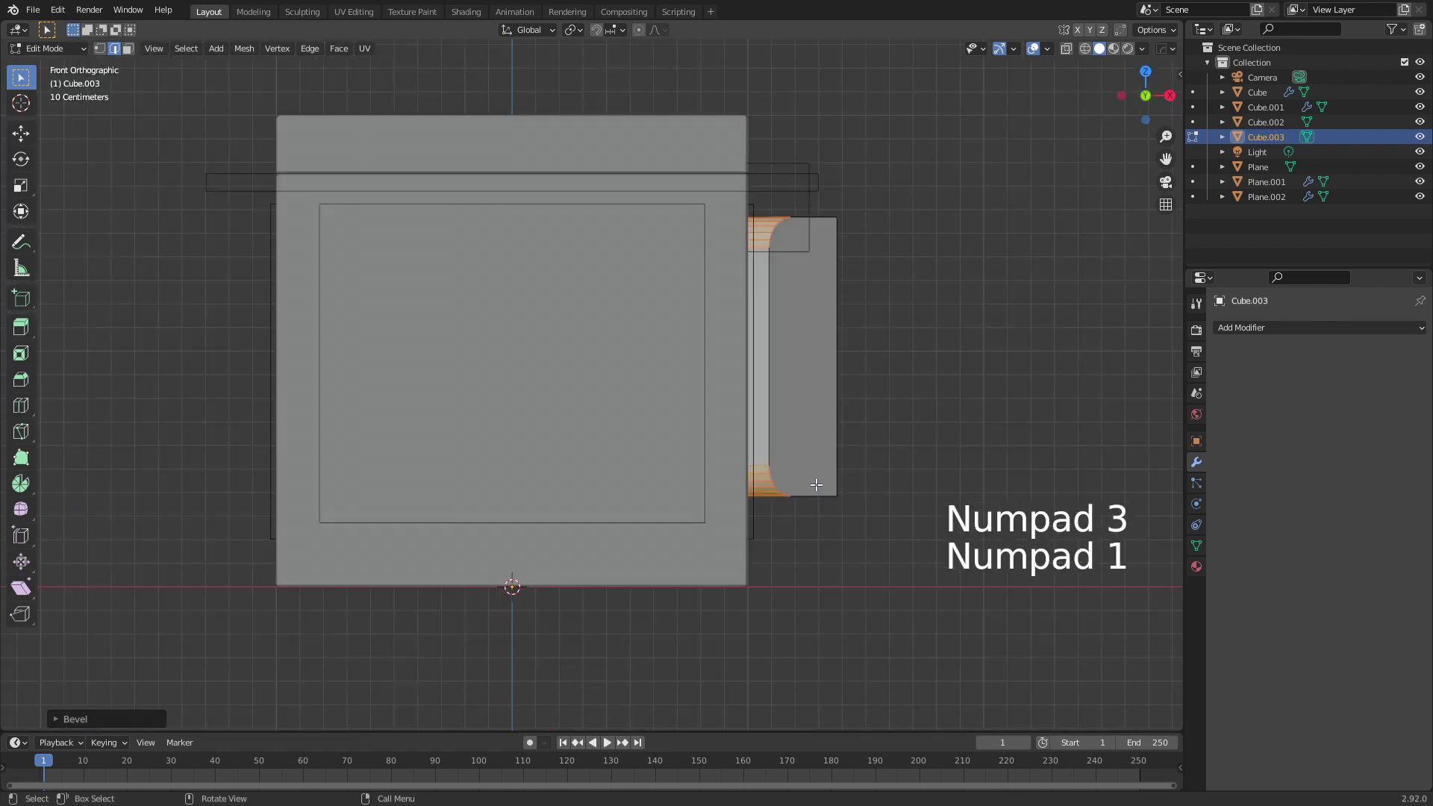
{"action": "key", "text": "1"}
{"action": "key", "text": "z"}
{"action": "left_click", "coordinate": [697, 486]}
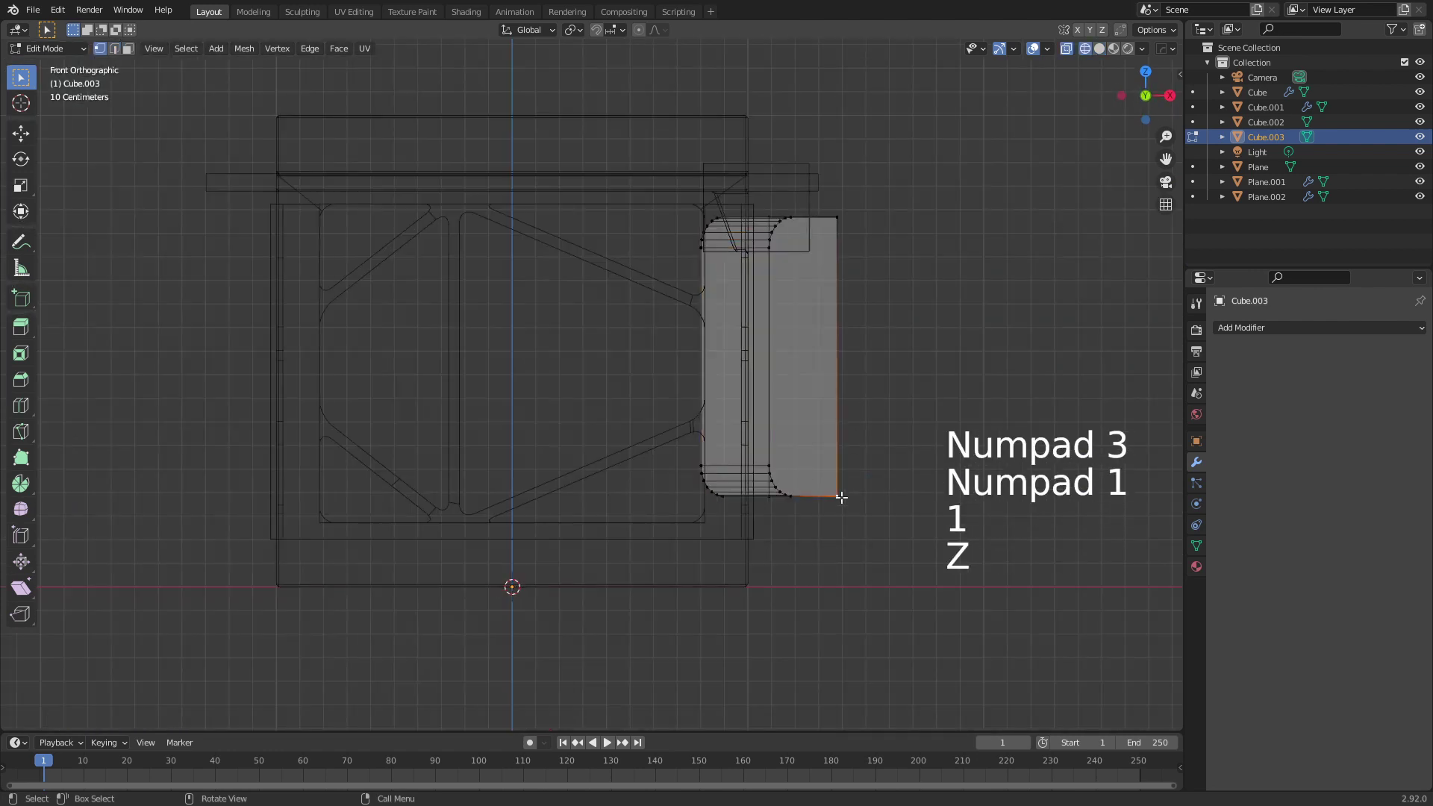
{"action": "key", "text": "b"}
{"action": "left_click_drag", "start_coordinate": [544, 432], "coordinate": [902, 512]}
{"action": "scroll", "coordinate": [802, 489], "scroll_direction": "up", "scroll_amount": 1}
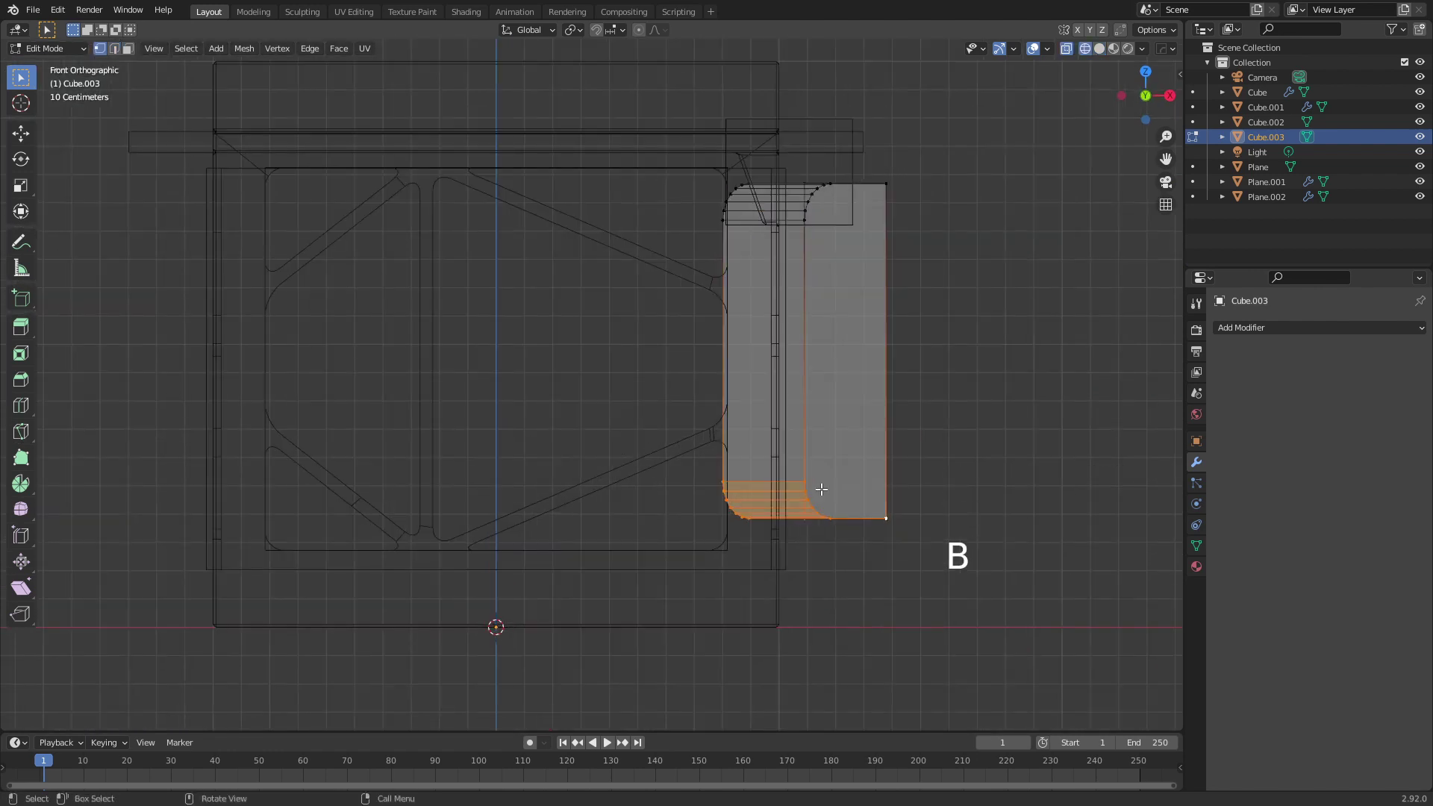
{"action": "key", "text": "g"}
{"action": "left_click", "coordinate": [838, 530]}
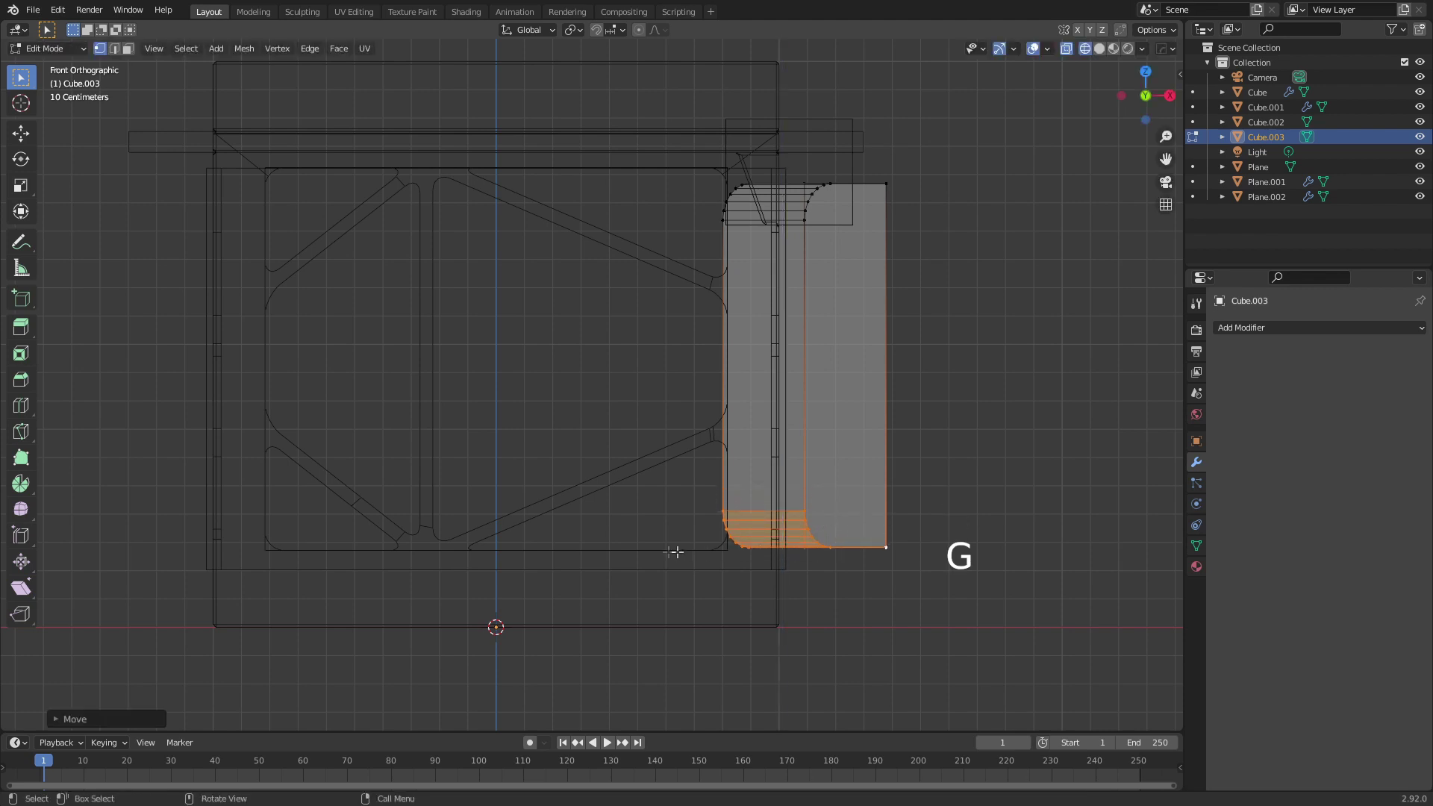
{"action": "key", "text": "g"}
{"action": "middle_click", "coordinate": [805, 554]}
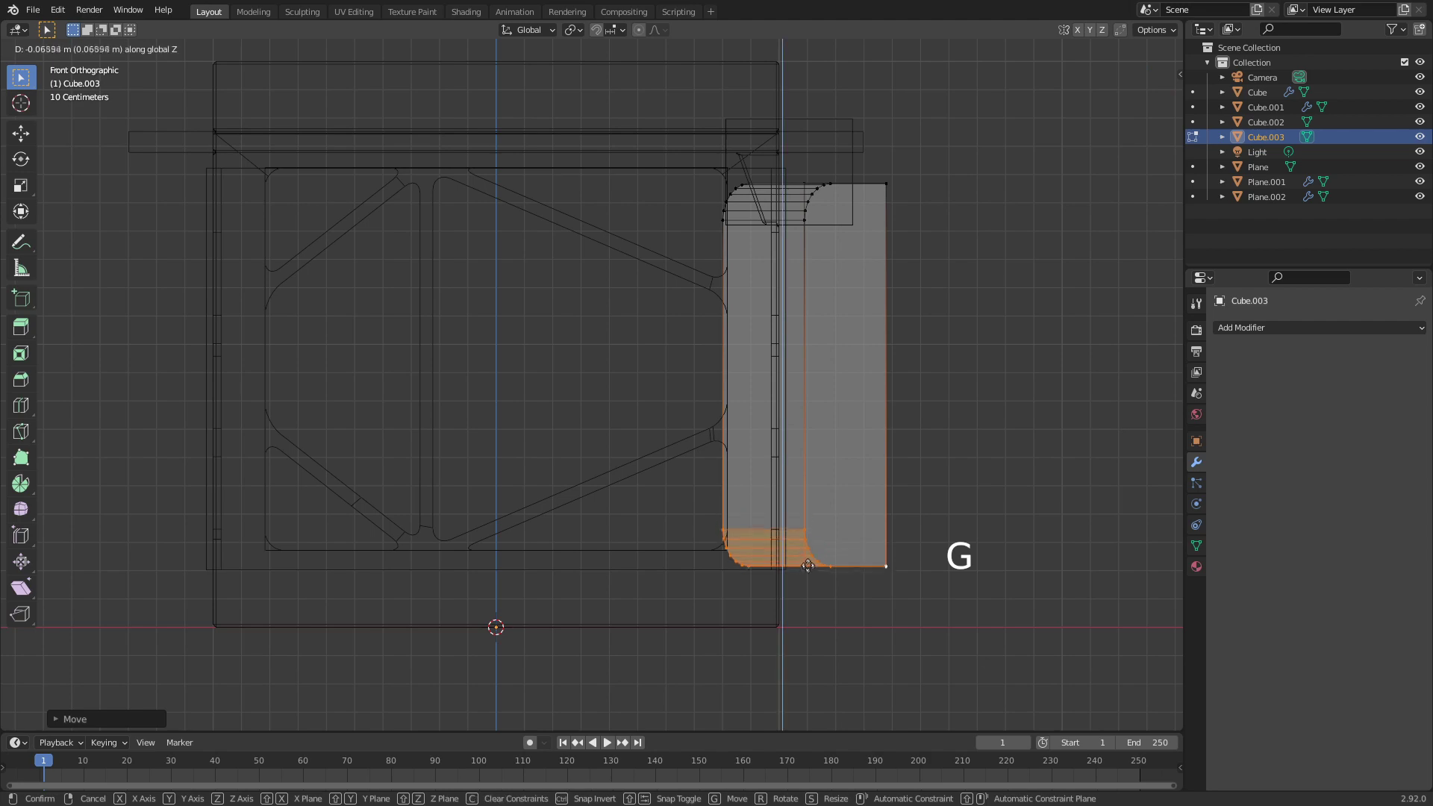
{"action": "left_click", "coordinate": [806, 569]}
Switch the viewport back to solid shading and return to Object Mode.
{"action": "middle_click_drag", "start_coordinate": [816, 334], "coordinate": [802, 403], "text": "shift"}
{"action": "key", "text": "z"}
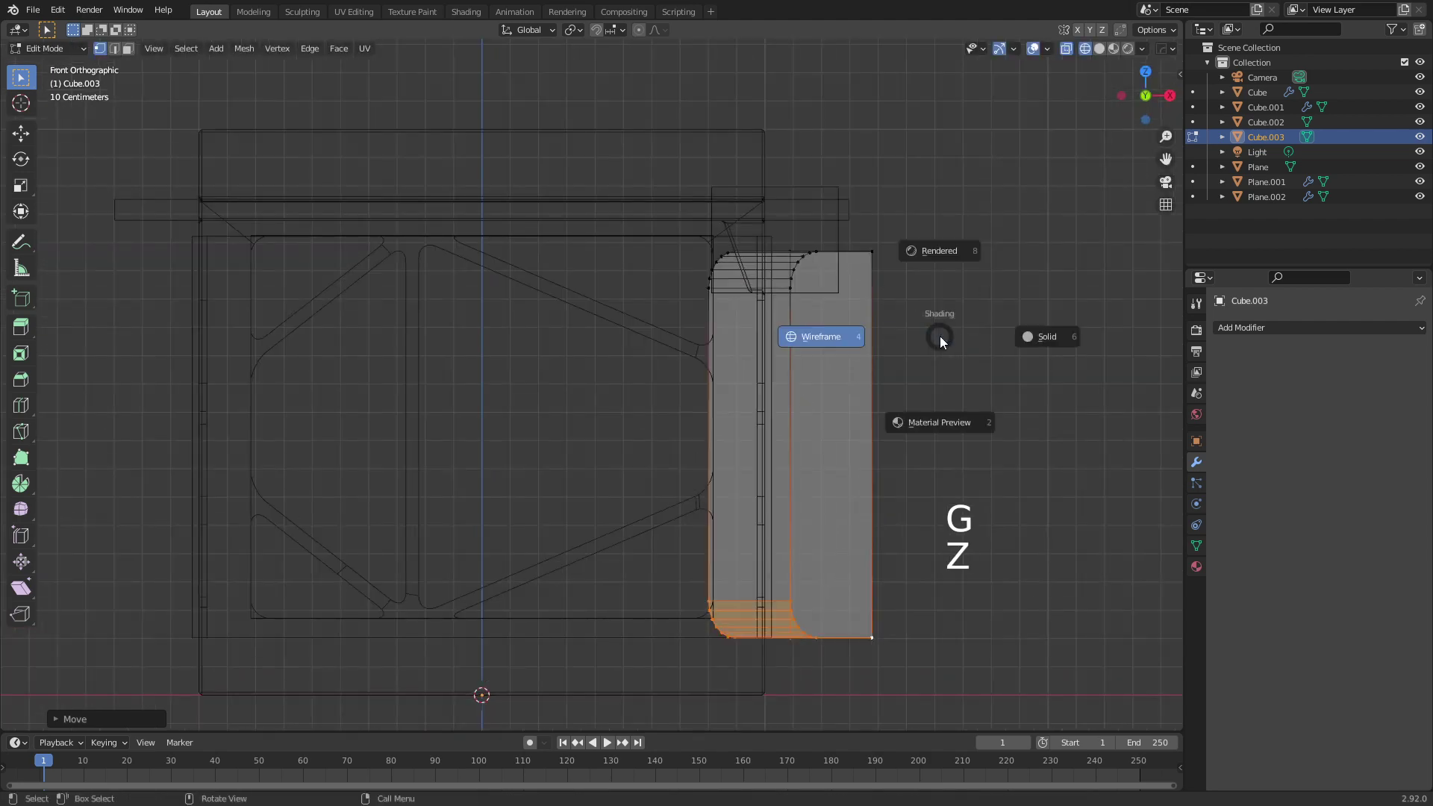
{"action": "middle_click_drag", "start_coordinate": [1017, 368], "coordinate": [721, 443]}
{"action": "key", "text": "Tab"}
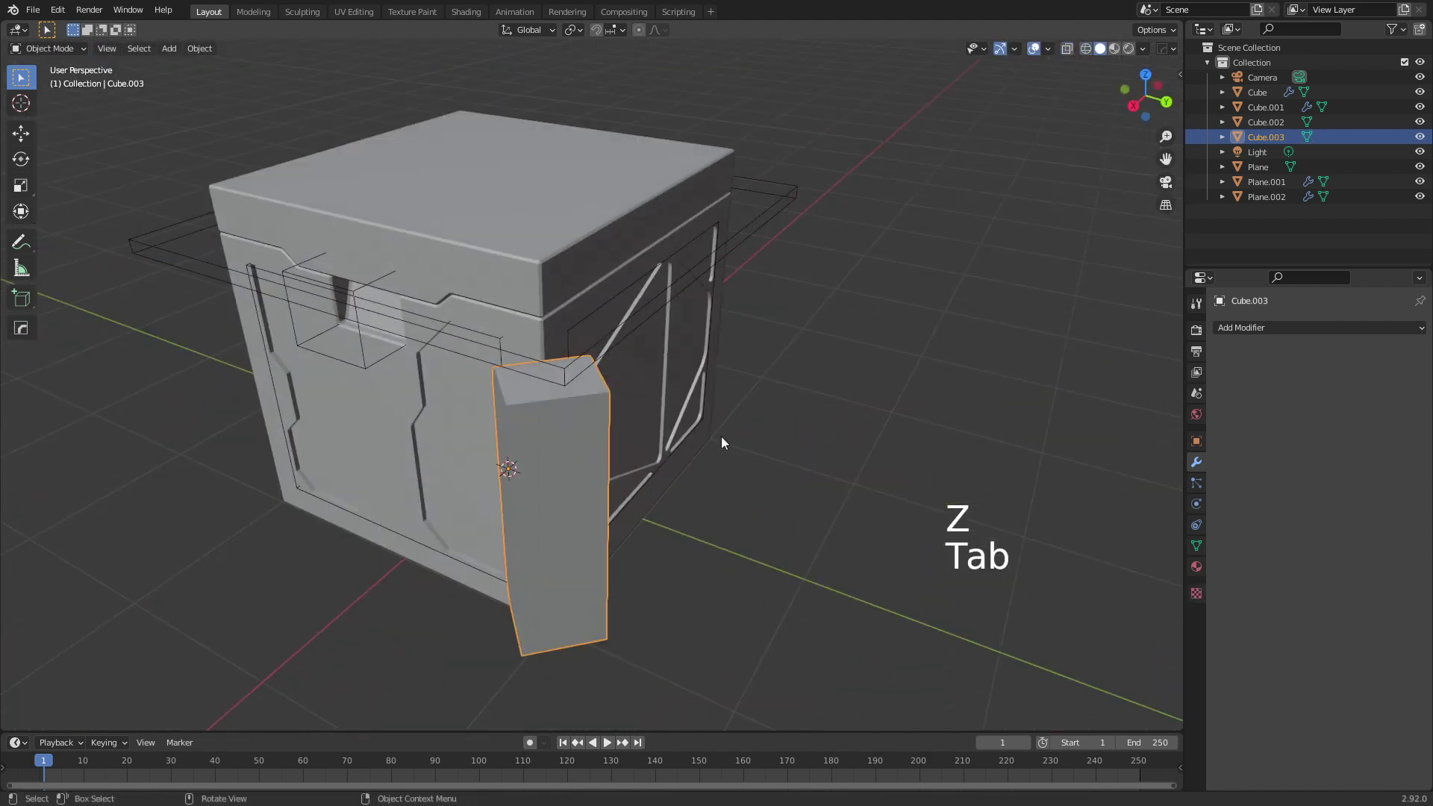
Select the corner block's whole mesh in Edit Mode from top view and set the transform pivot to 3D Cursor.
{"action": "key", "text": "KP_7"}
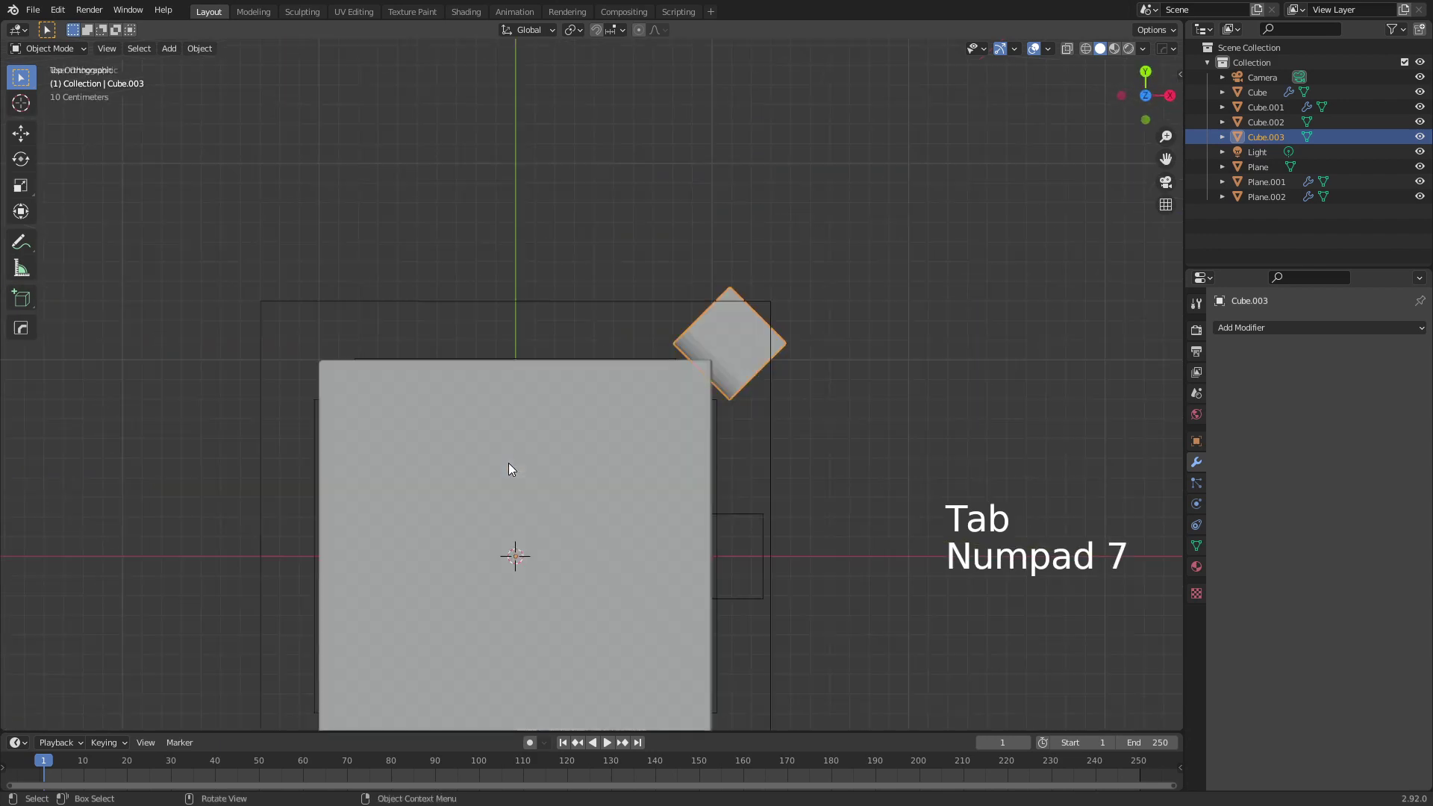
{"action": "key", "text": "Tab"}
{"action": "key", "text": "a"}
{"action": "left_click", "coordinate": [577, 29]}
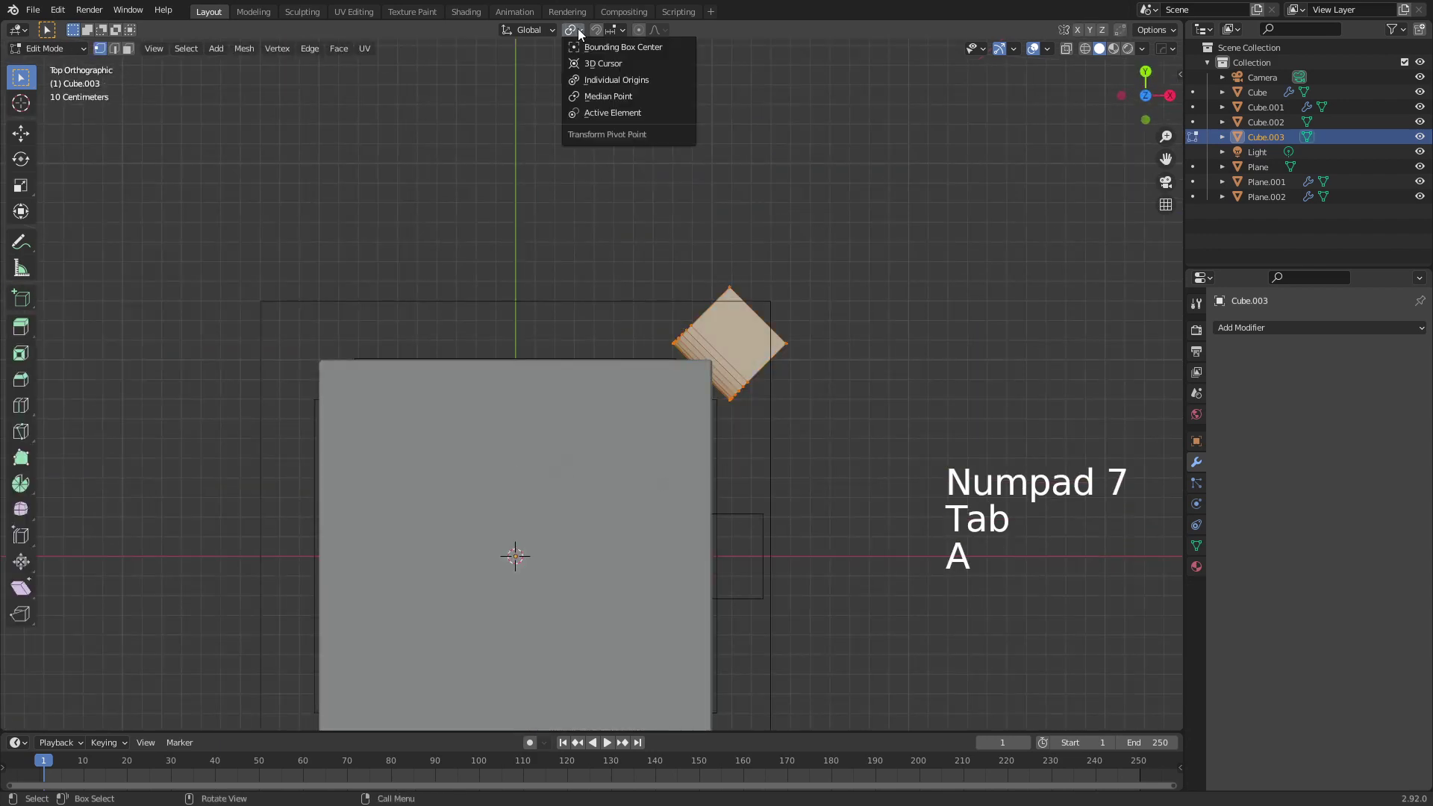
{"action": "left_click", "coordinate": [606, 64]}
{"action": "middle_click_drag", "start_coordinate": [614, 505], "coordinate": [667, 341], "text": "shift"}
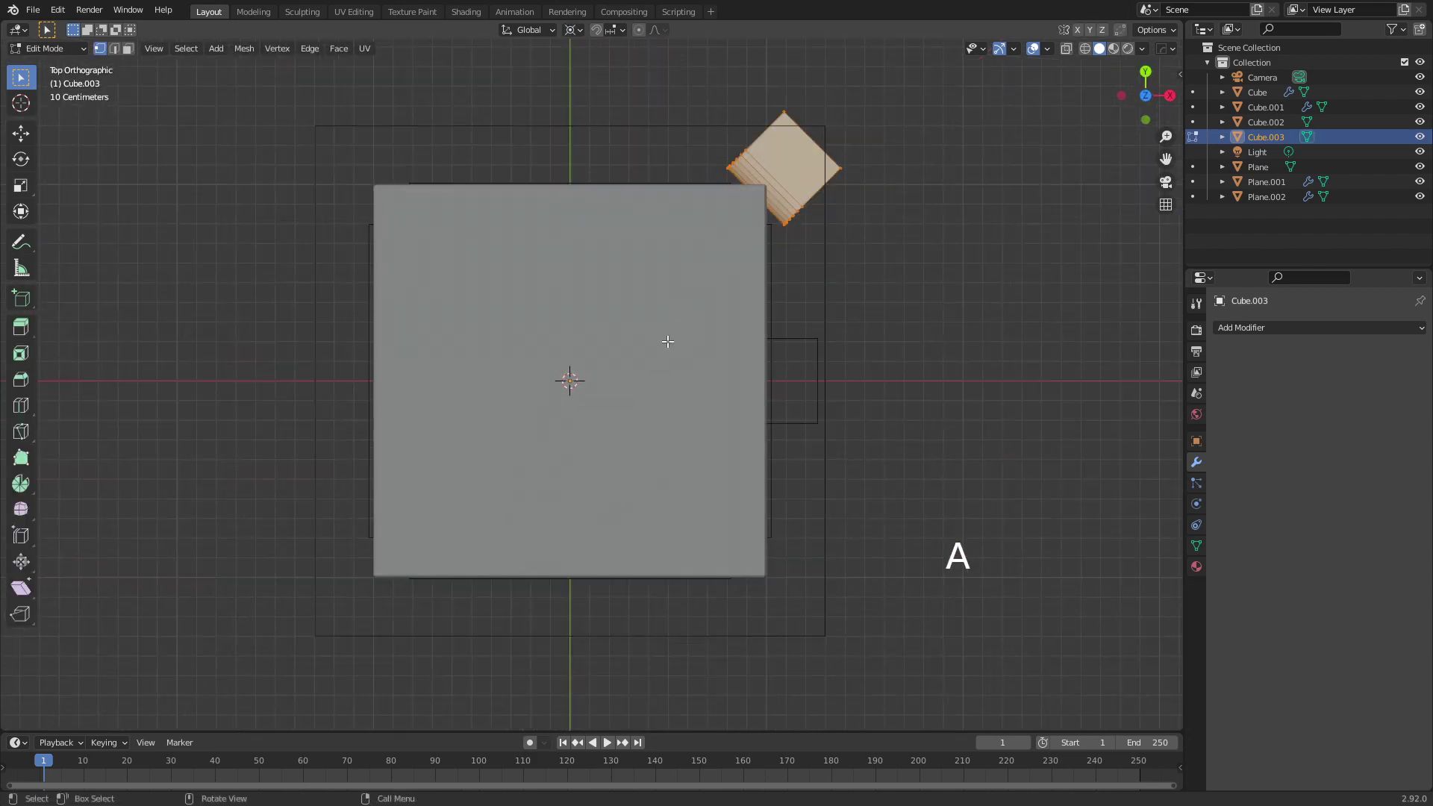
Duplicate the corner block in place and rotate the copy 180° to the diagonally opposite corner.
{"action": "key", "text": "shift+d"}
{"action": "right_click", "coordinate": [650, 398]}
{"action": "type", "text": "r"}
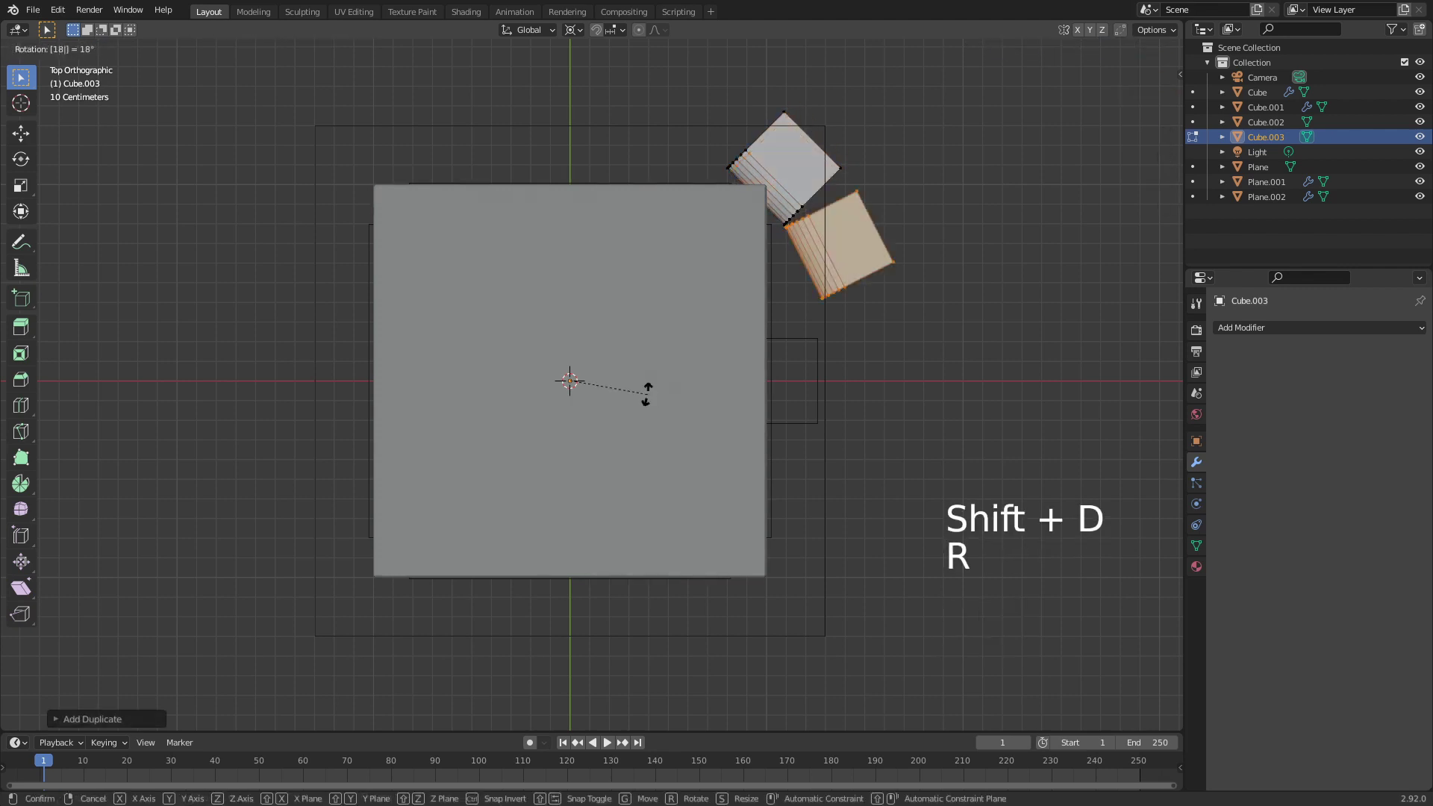
{"action": "type", "text": "180"}
{"action": "key", "text": "Return"}
Duplicate both corner blocks, rotate the copies 90° onto the remaining two corners, and return to Object Mode.
{"action": "key", "text": "a"}
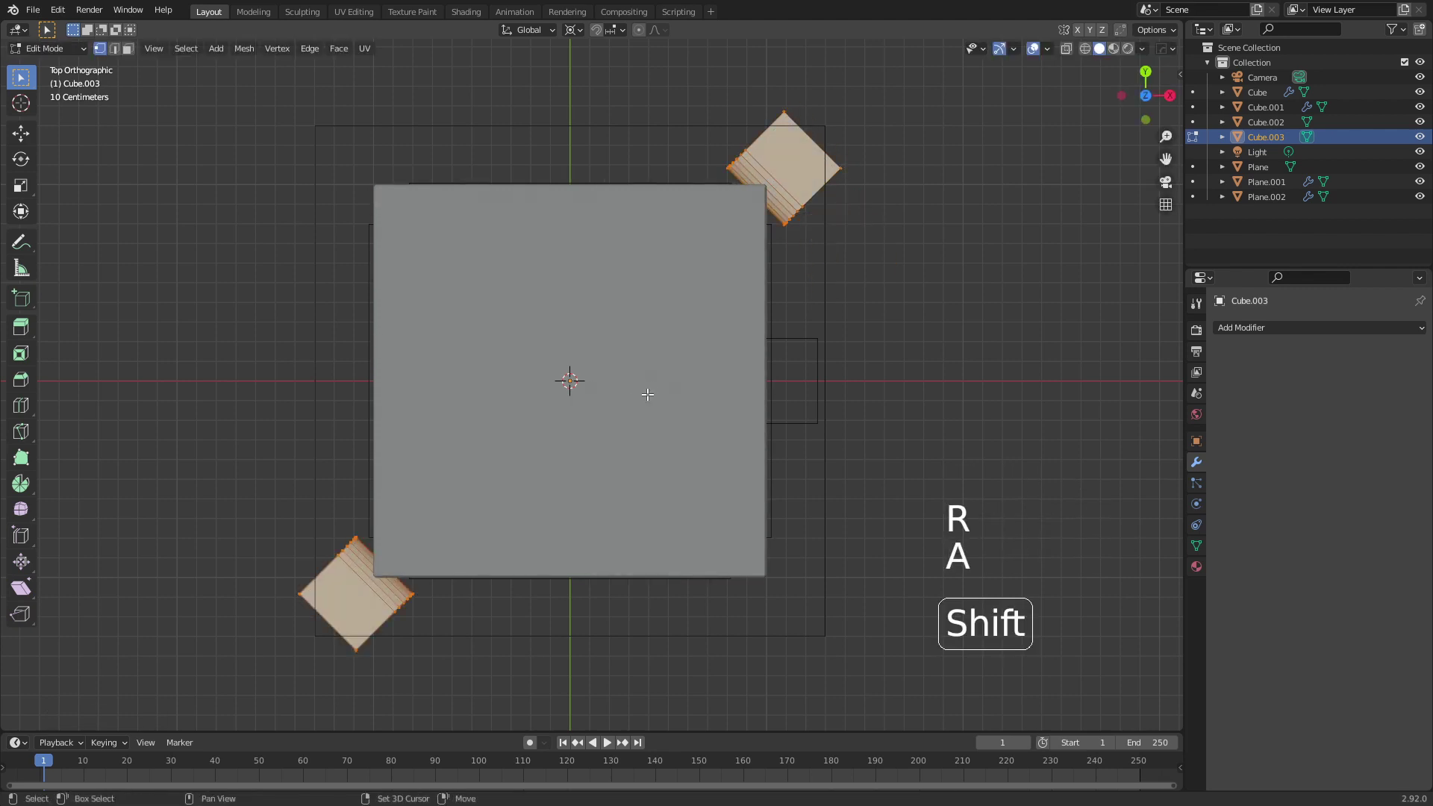
{"action": "key", "text": "shift+d"}
{"action": "type", "text": "r90"}
{"action": "key", "text": "Return"}
{"action": "key", "text": "Tab"}
{"action": "middle_click_drag", "start_coordinate": [647, 394], "coordinate": [785, 509]}
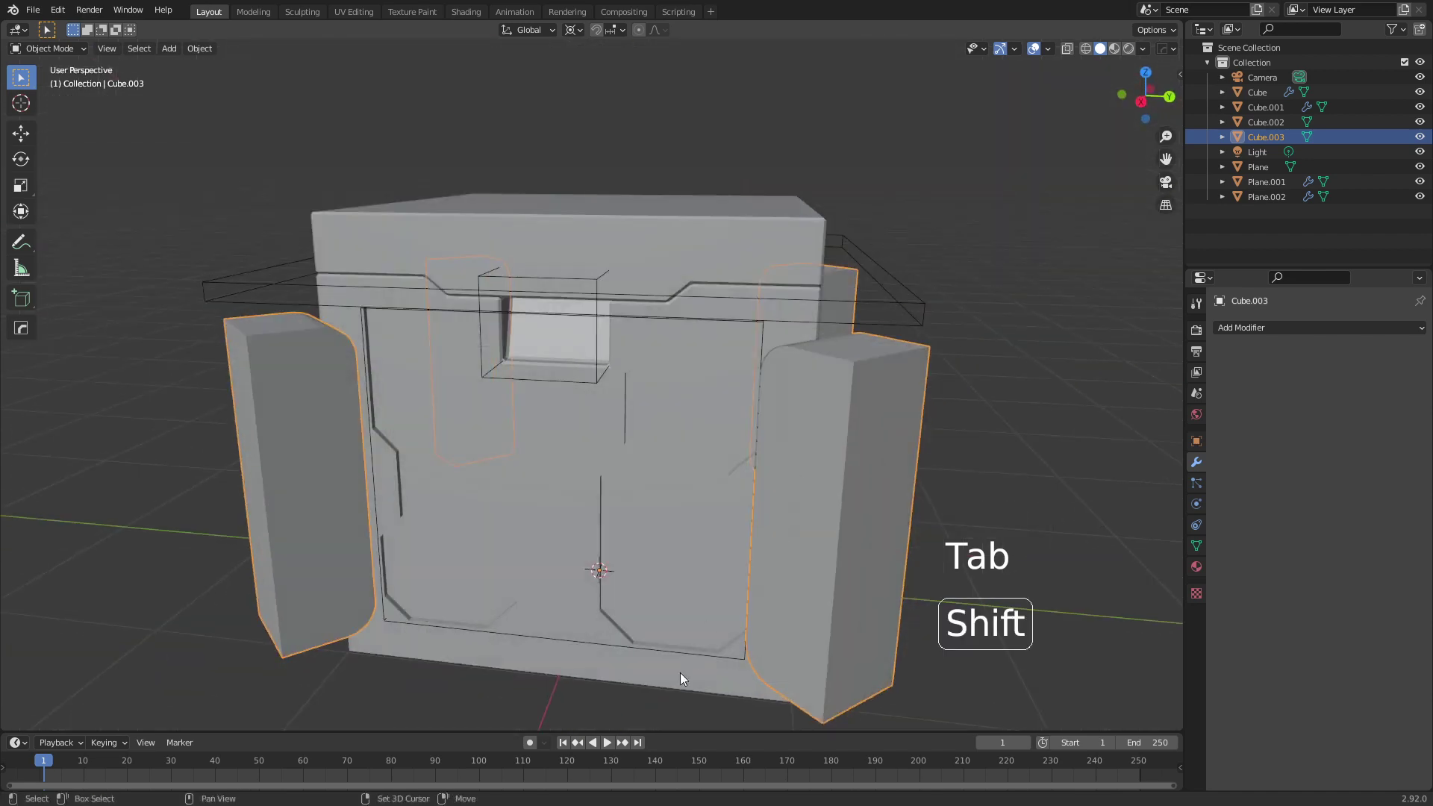
Cut the four corner blocks out of the crate's lower body with a Bool Tool difference.
{"action": "left_click", "coordinate": [651, 571], "text": "shift"}
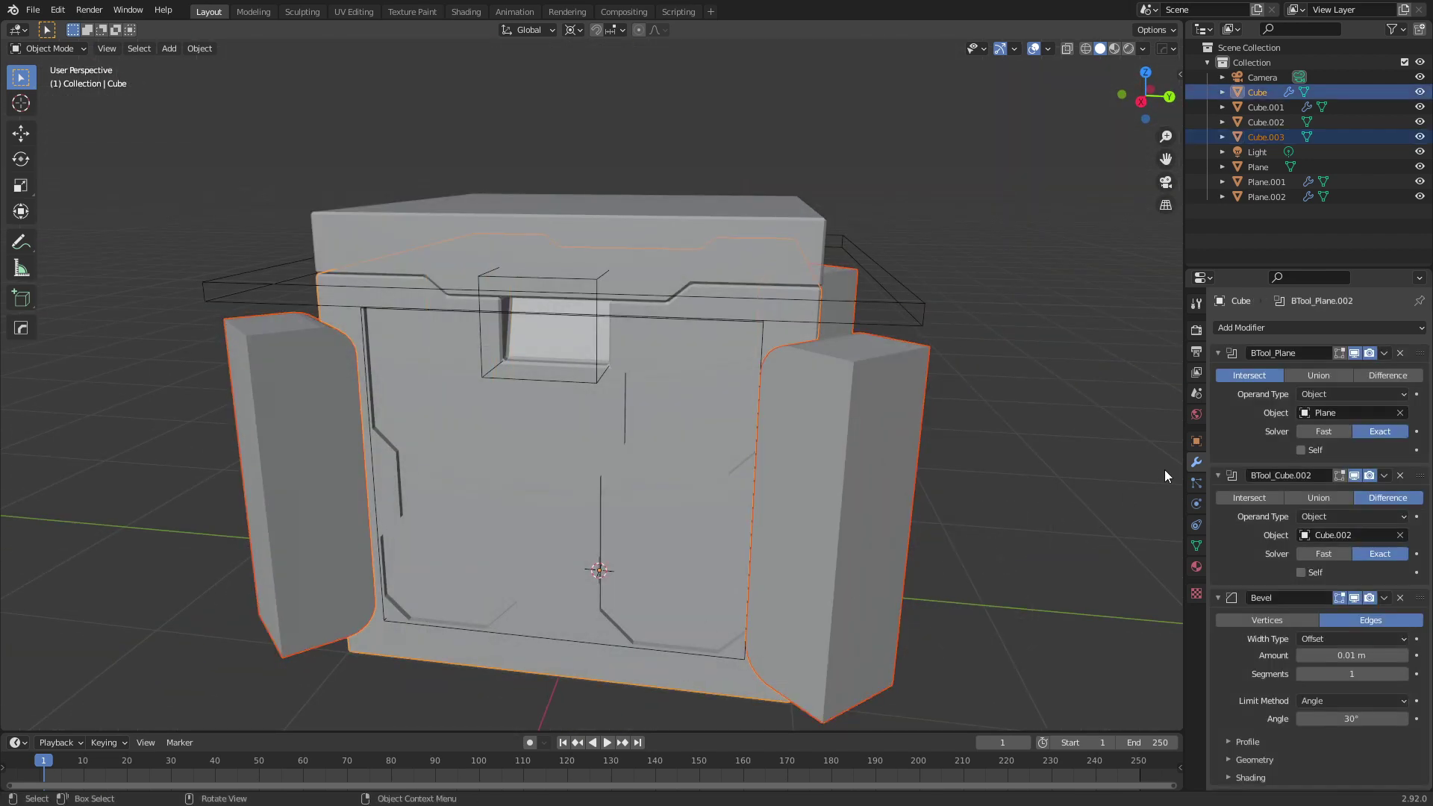
{"action": "key", "text": "ctrl"}
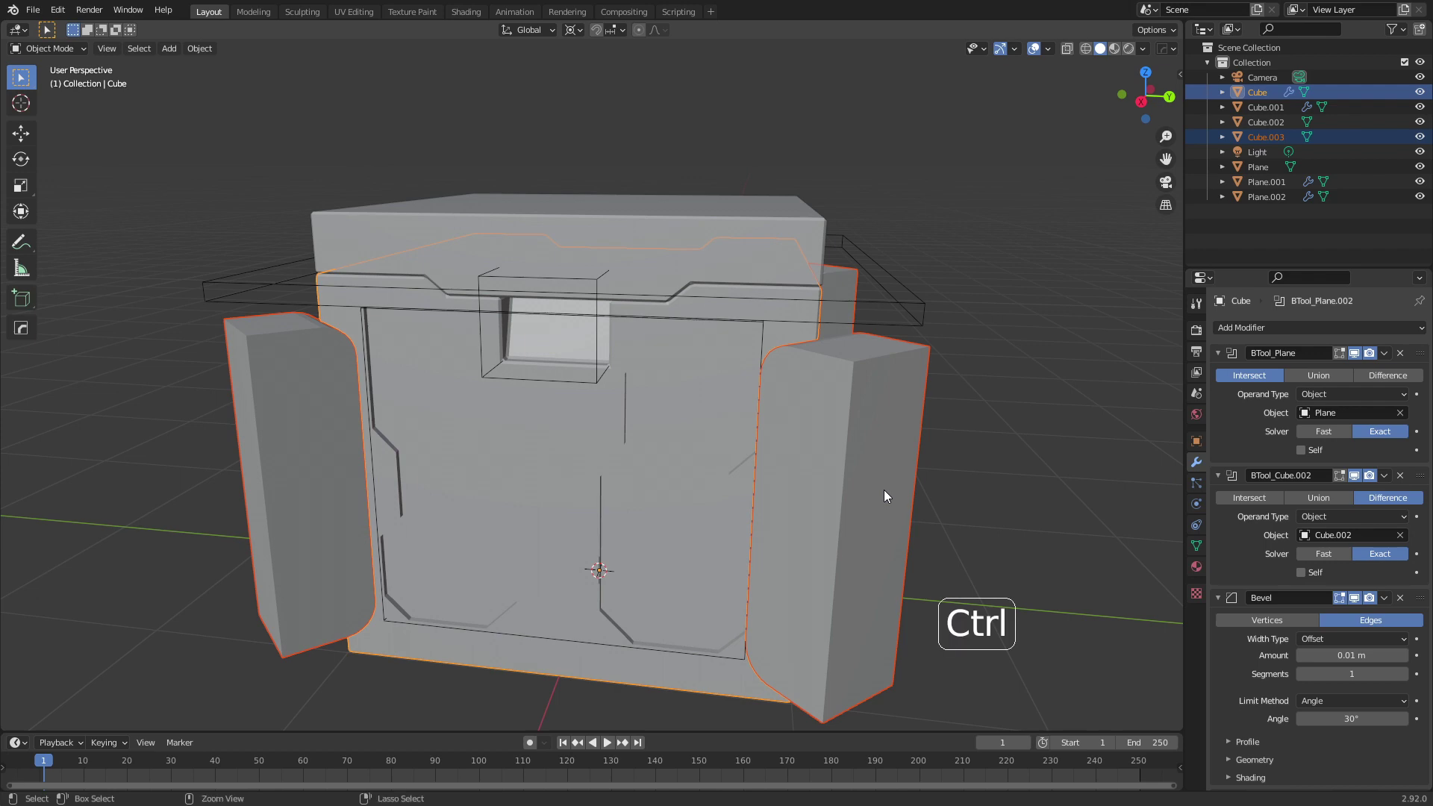
{"action": "key", "text": "ctrl+KP_Subtract"}
{"action": "middle_click_drag", "start_coordinate": [956, 579], "coordinate": [752, 448]}
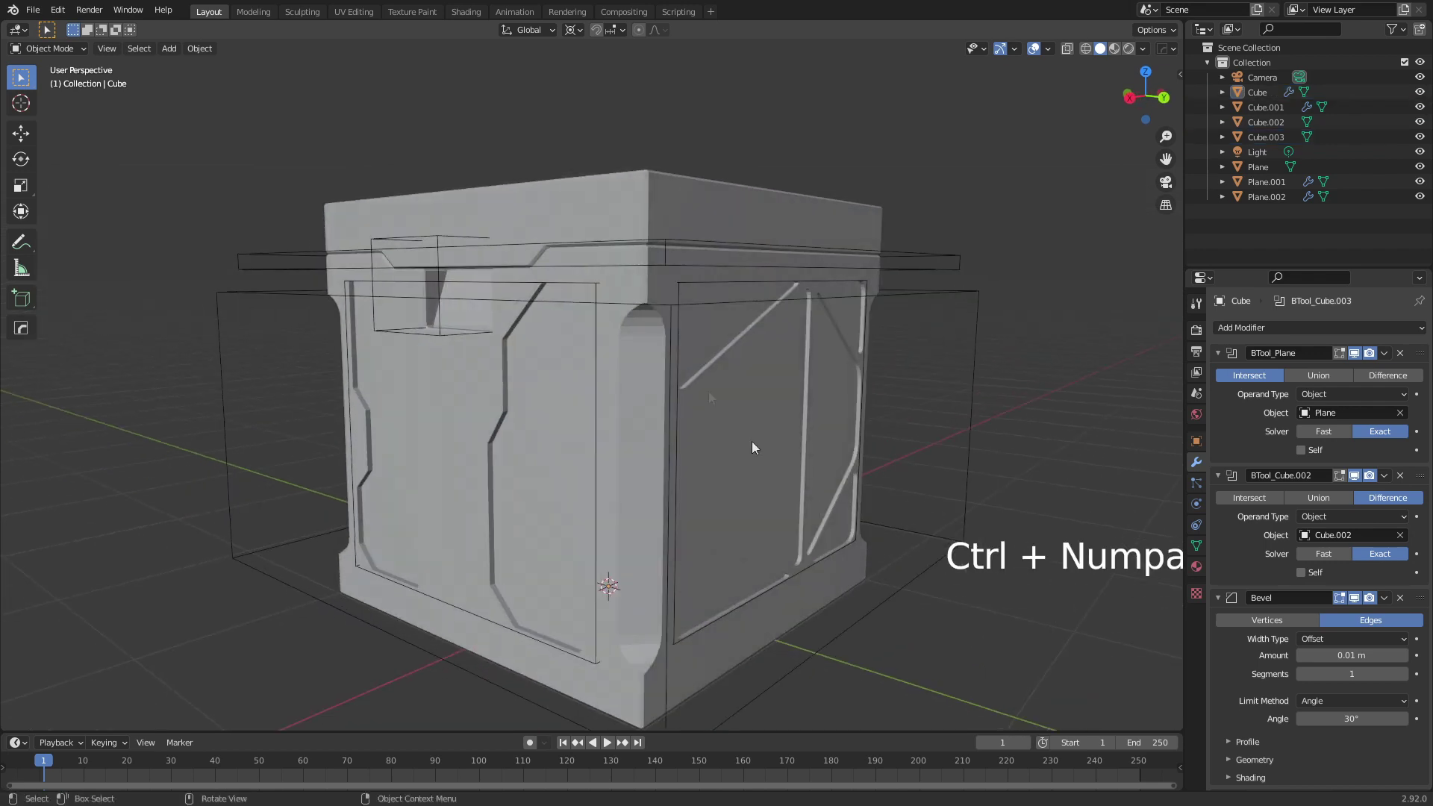
Move the crate body's Bevel modifier to the end of the stack, below BTool_Cube.003, and inspect the cut corner.
{"action": "scroll", "coordinate": [1301, 638], "scroll_direction": "down", "scroll_amount": 7}
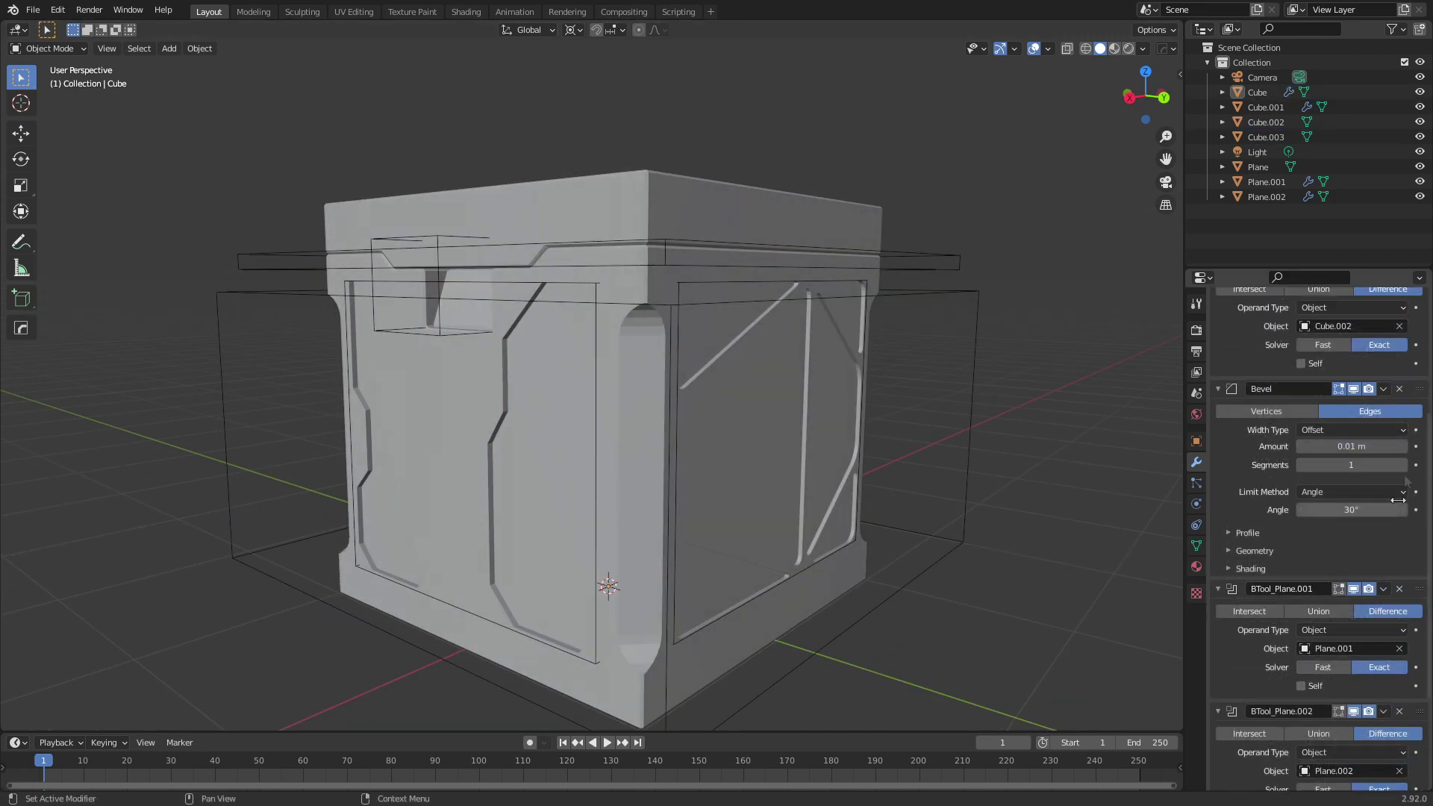
{"action": "scroll", "coordinate": [1420, 406], "scroll_direction": "down", "scroll_amount": 8}
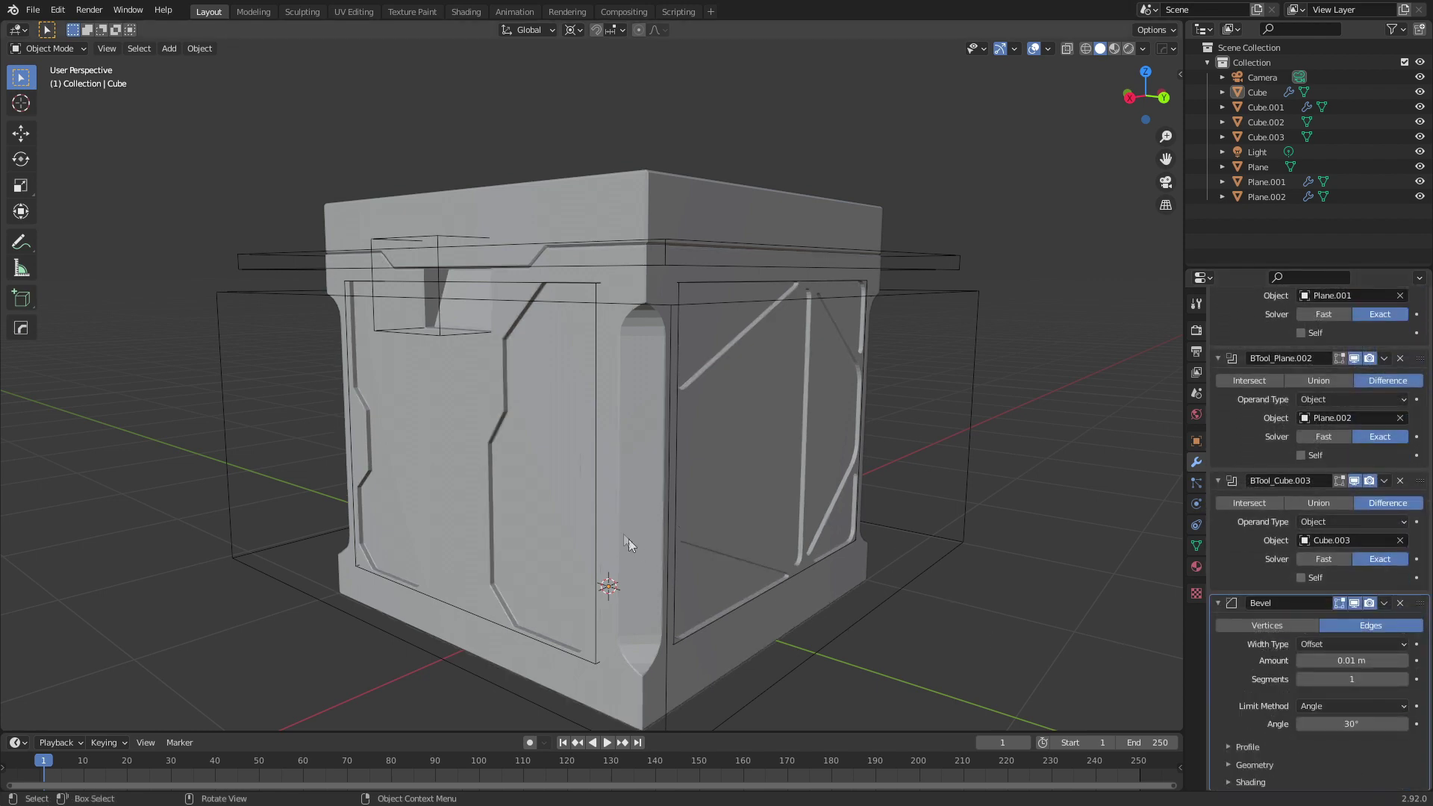
{"action": "mouse_move", "coordinate": [368, 397]}
{"action": "middle_mouse_down"}
{"action": "mouse_move", "coordinate": [529, 399]}
{"action": "mouse_move", "coordinate": [357, 412]}
{"action": "middle_mouse_up"}
{"action": "scroll", "coordinate": [531, 427], "scroll_direction": "up", "scroll_amount": 4}
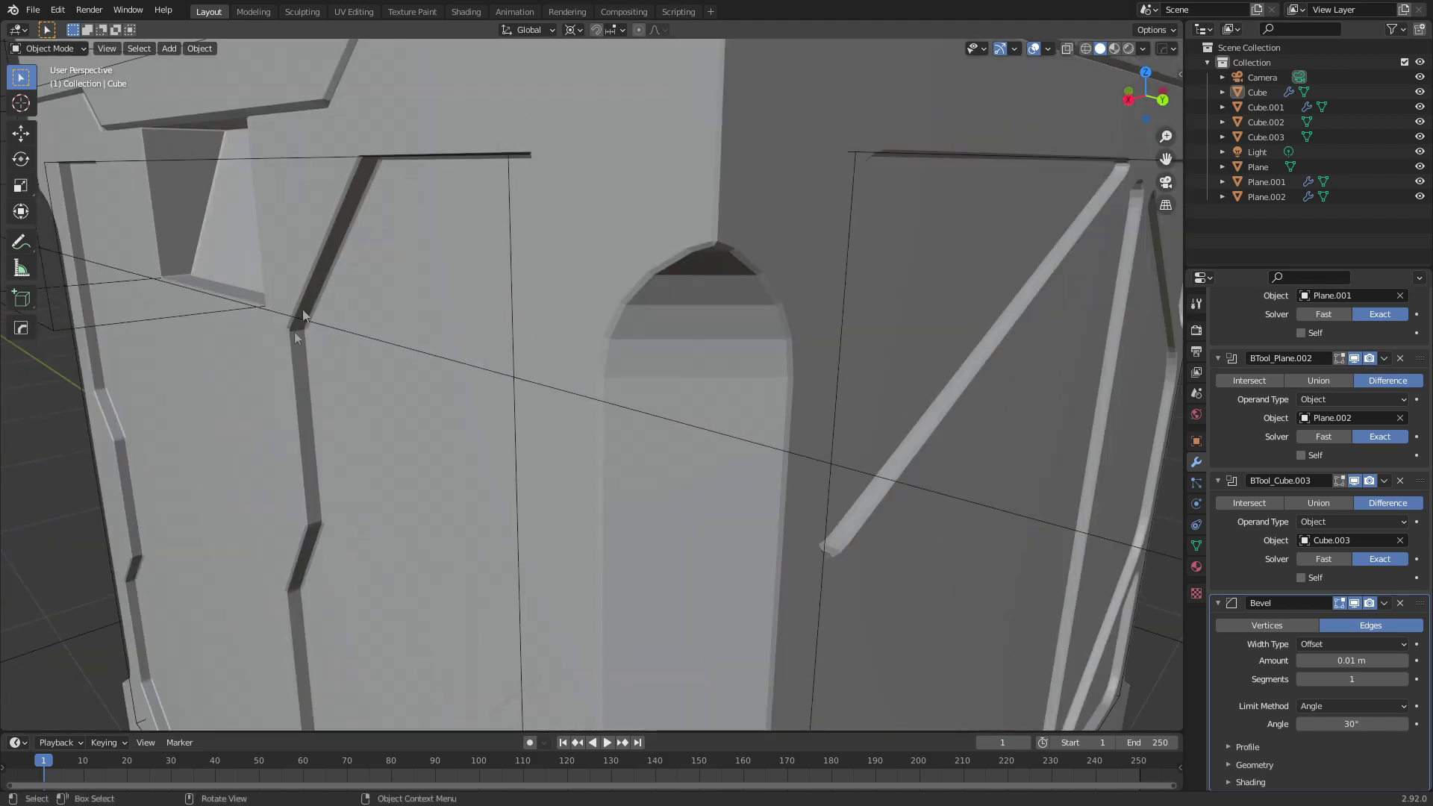
{"action": "scroll", "coordinate": [720, 514], "scroll_direction": "down", "scroll_amount": 8}
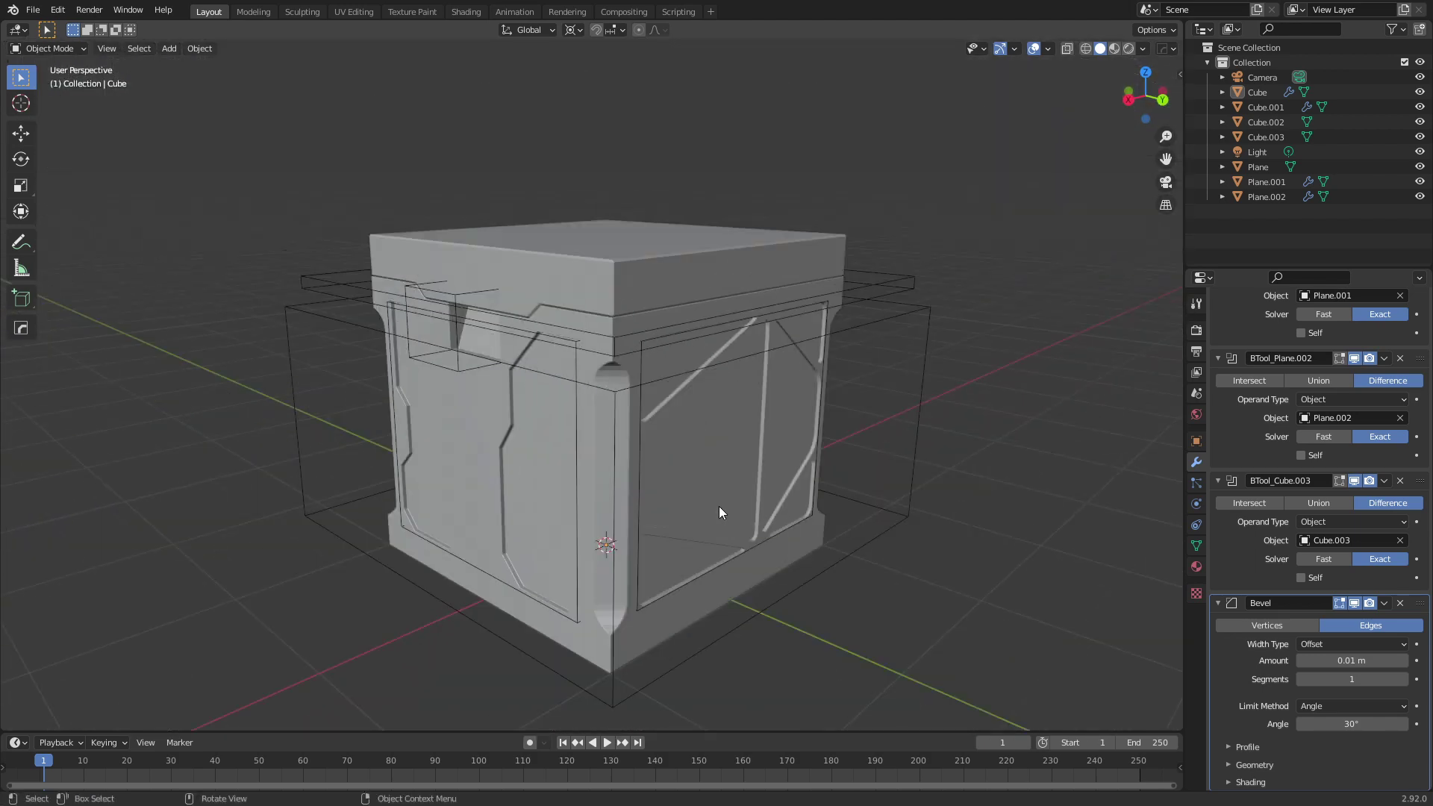
Try to apply Shade Smooth to the crate through the operator search.
{"action": "key", "text": "space"}
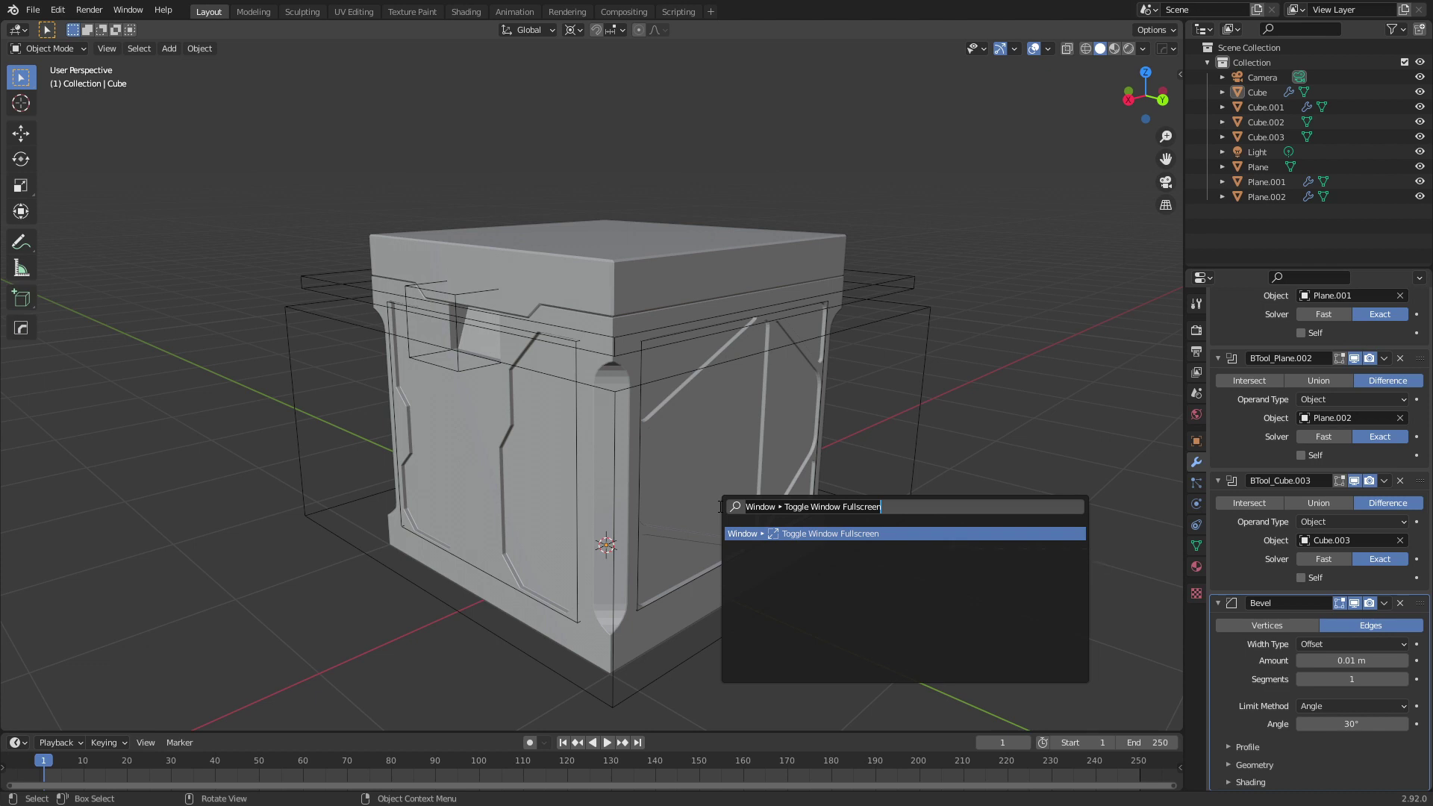
{"action": "type", "text": "smooth"}
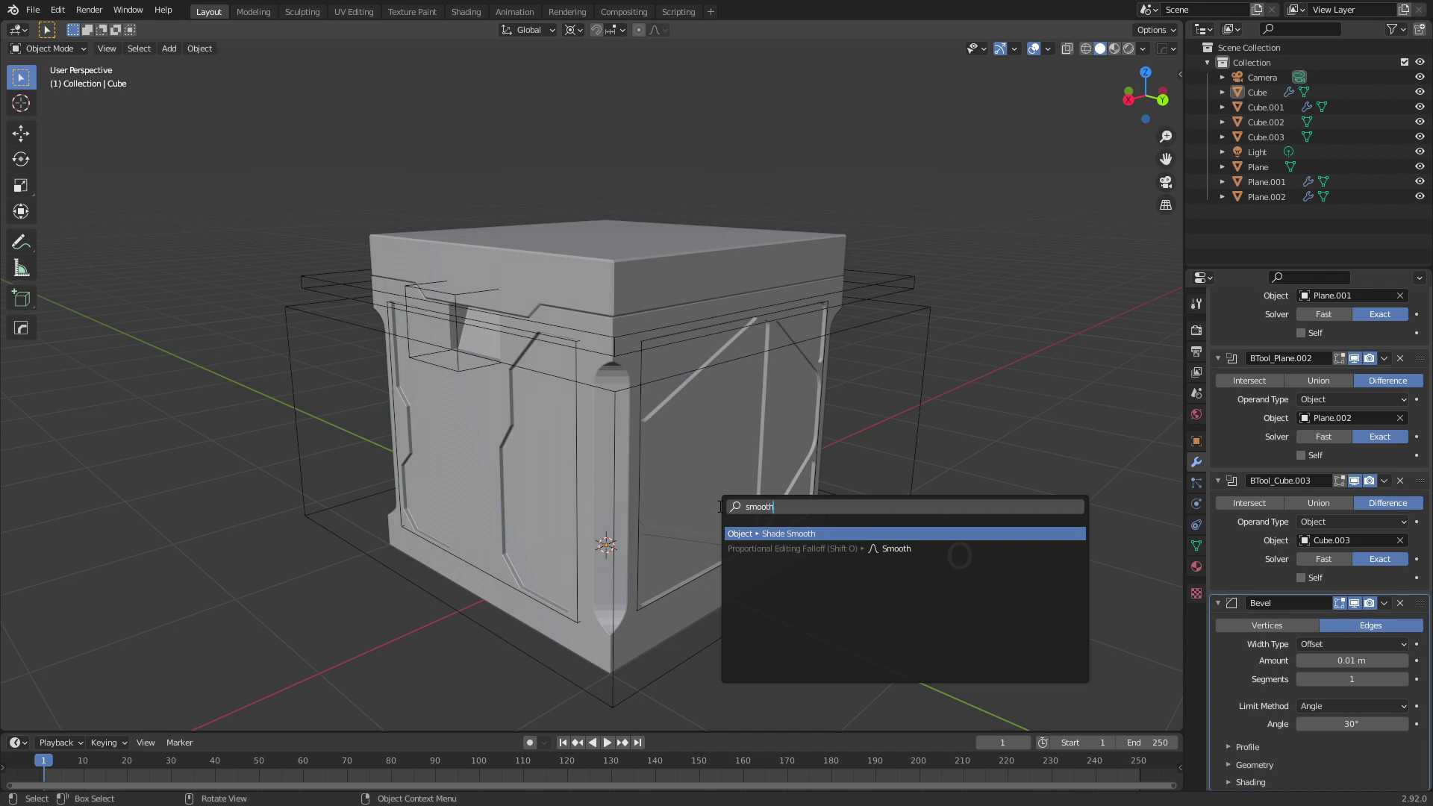
{"action": "key", "text": "Return"}
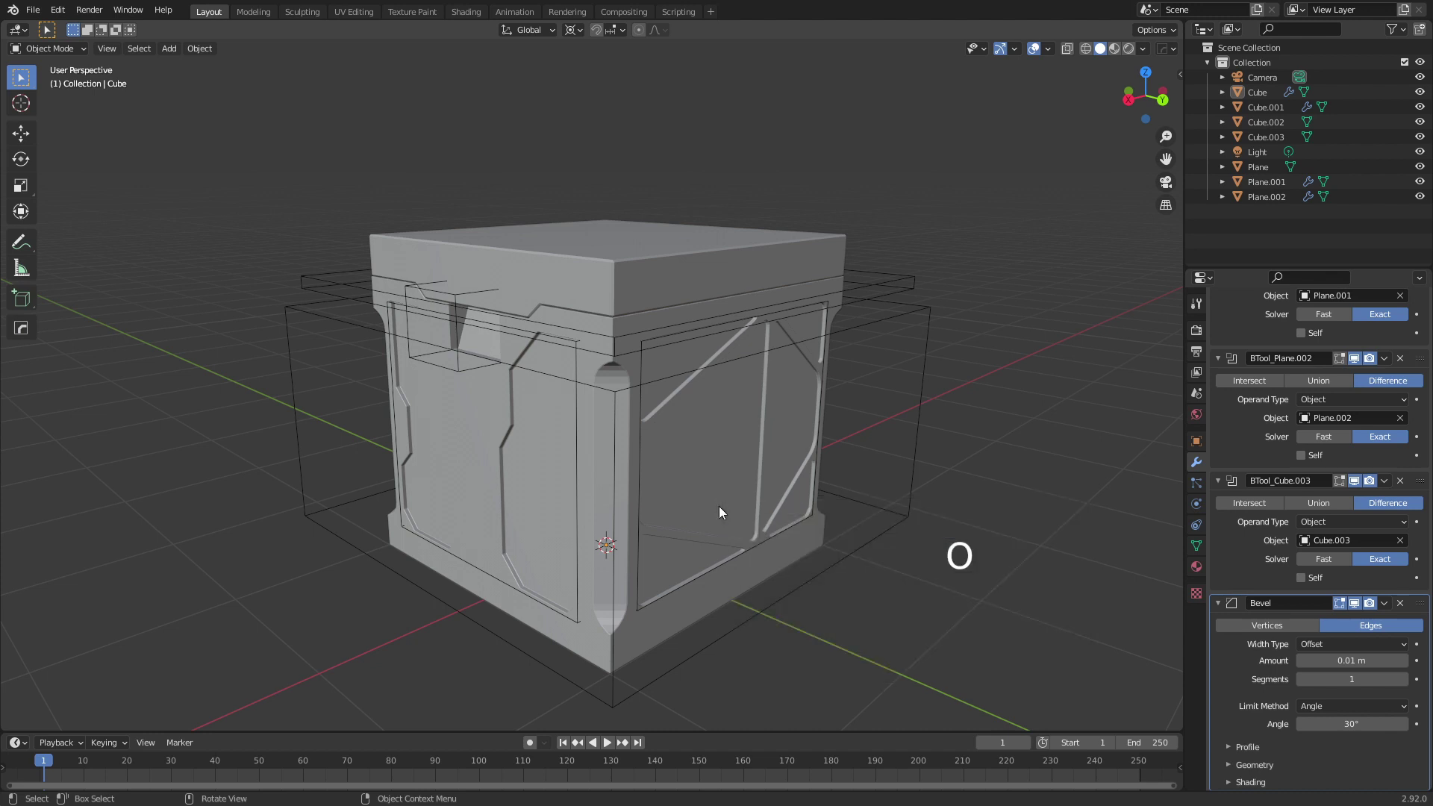
Shade the crate's lower body smooth and enable Auto Smooth at 30° in its normals settings.
{"action": "left_click", "coordinate": [706, 601]}
{"action": "key", "text": "space"}
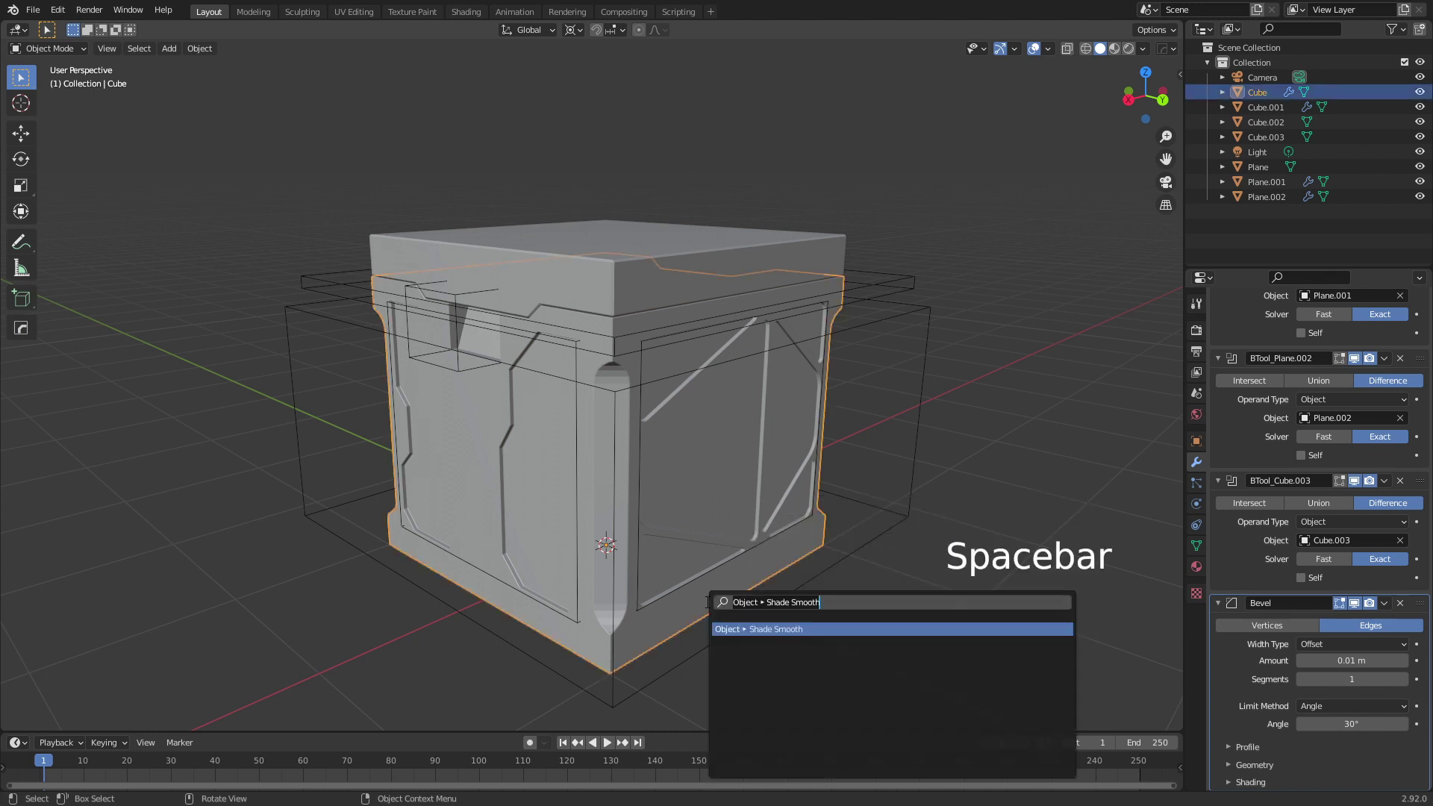
{"action": "key", "text": "Return"}
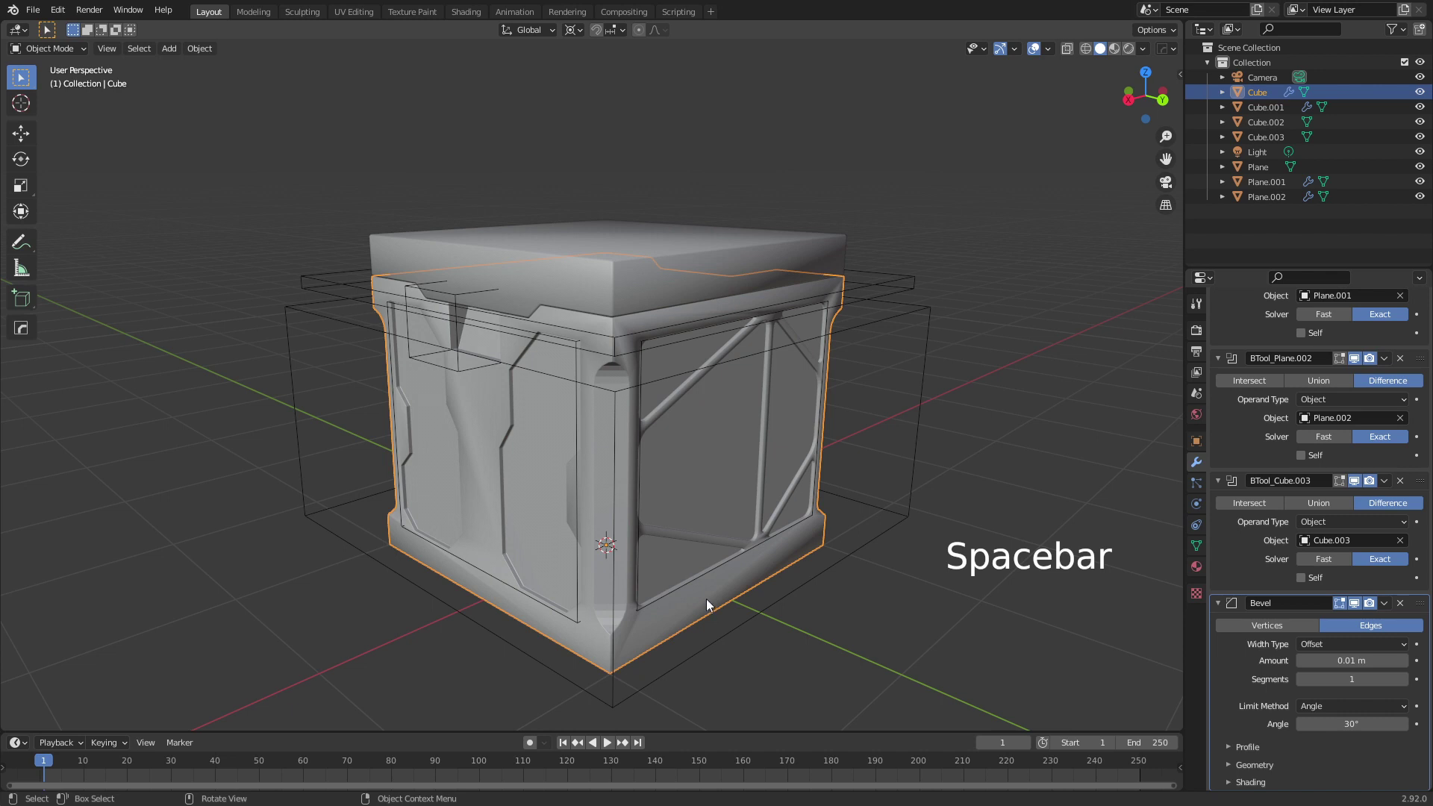
{"action": "left_click", "coordinate": [1199, 546]}
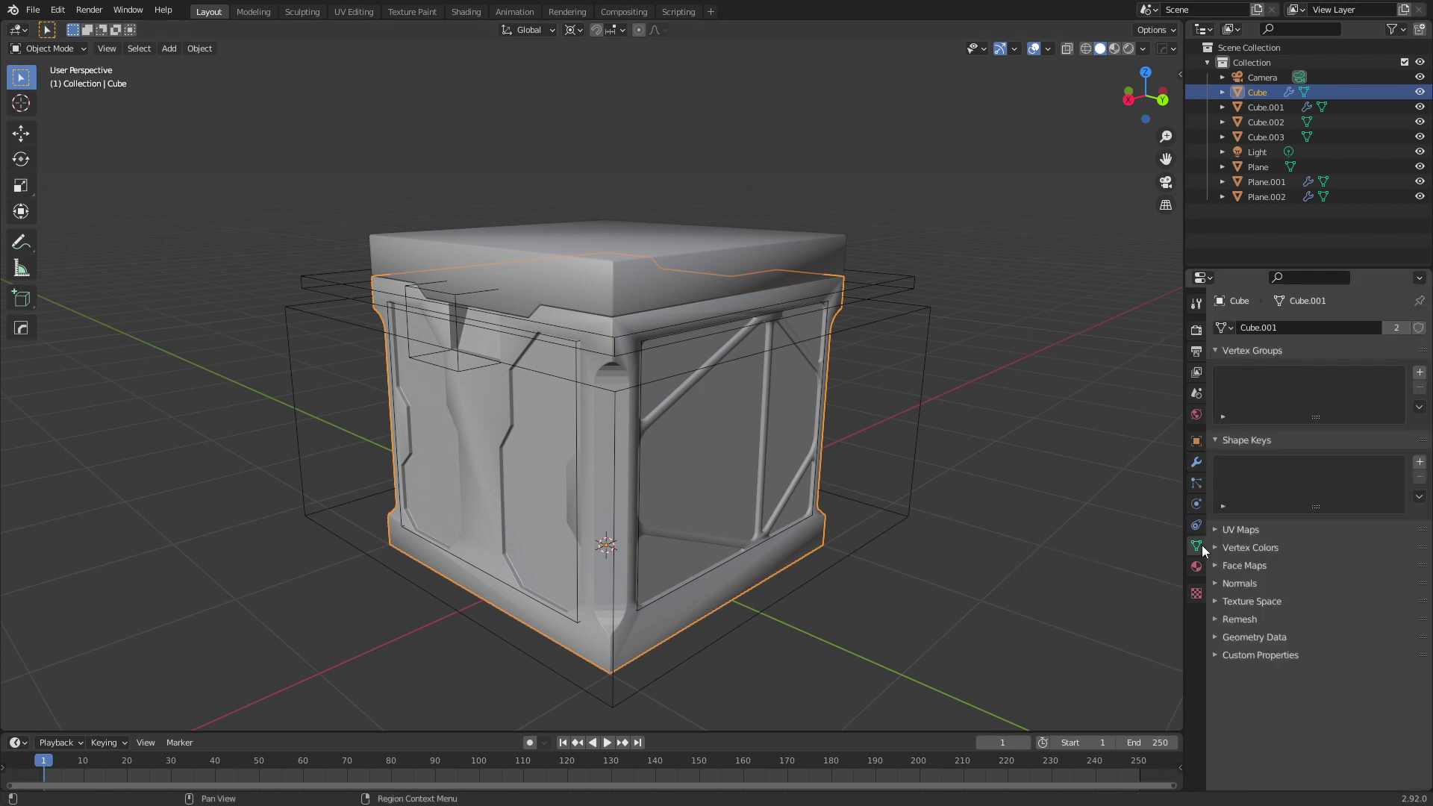
{"action": "left_click", "coordinate": [1211, 583]}
{"action": "left_click", "coordinate": [1301, 605]}
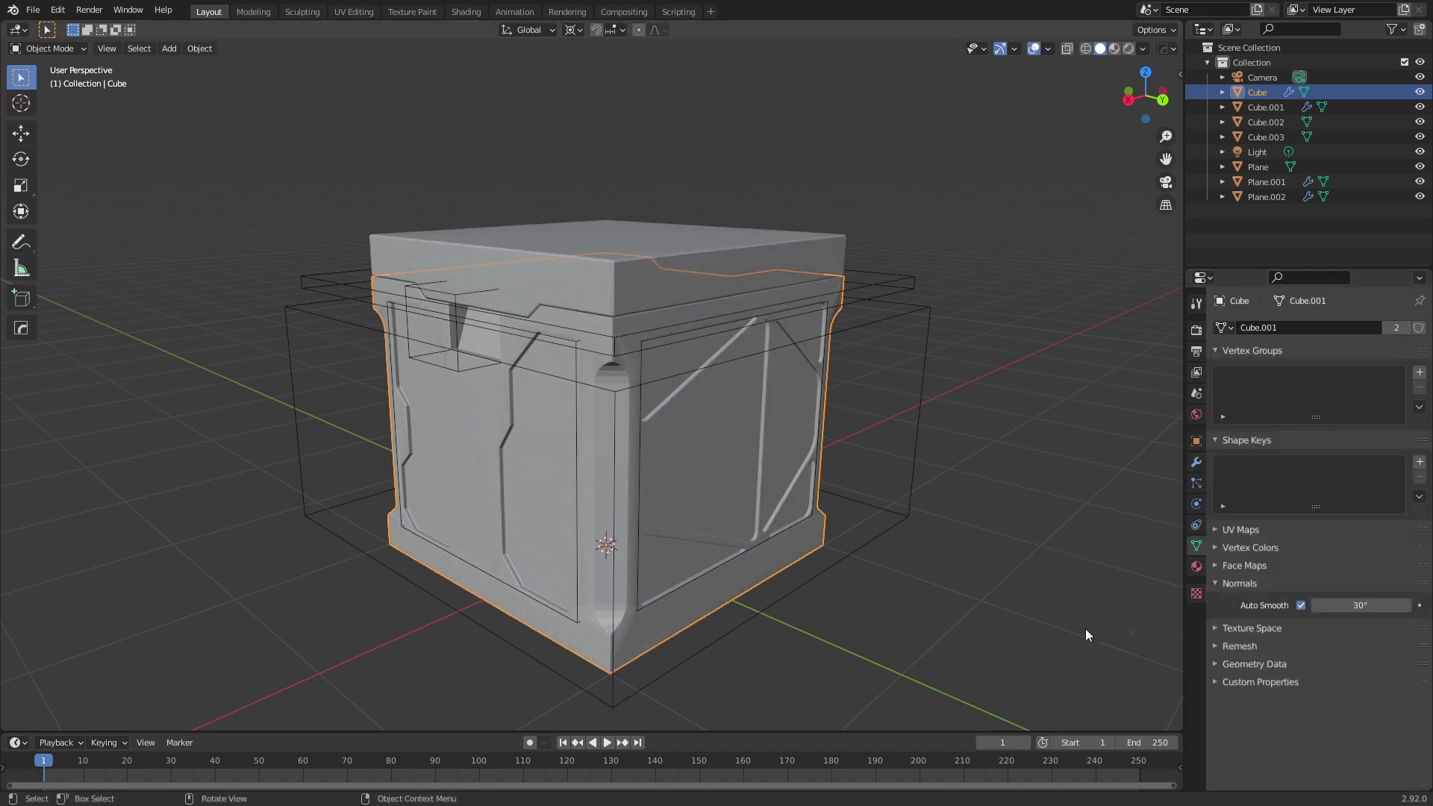
{"action": "key", "text": "alt+a"}
{"action": "mouse_move", "coordinate": [669, 597]}
{"action": "middle_mouse_down"}
{"action": "mouse_move", "coordinate": [840, 594]}
{"action": "mouse_move", "coordinate": [684, 599]}
{"action": "middle_mouse_up"}
Shade all faces of the corner cutter Cube.003 smooth in Edit Mode, then return to Object Mode.
{"action": "left_click", "coordinate": [658, 392]}
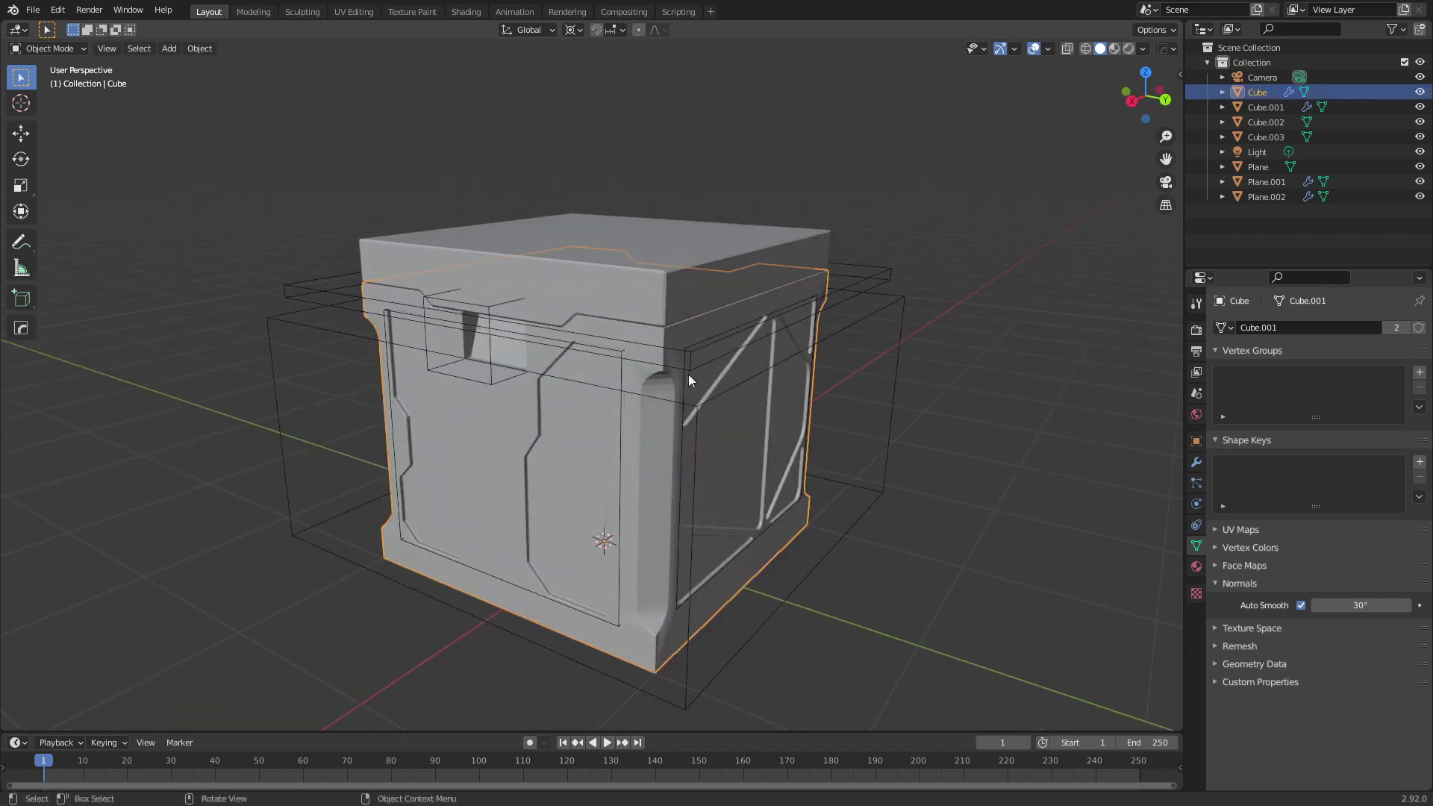
{"action": "left_click", "coordinate": [687, 377]}
{"action": "middle_click_drag", "start_coordinate": [678, 383], "coordinate": [933, 437]}
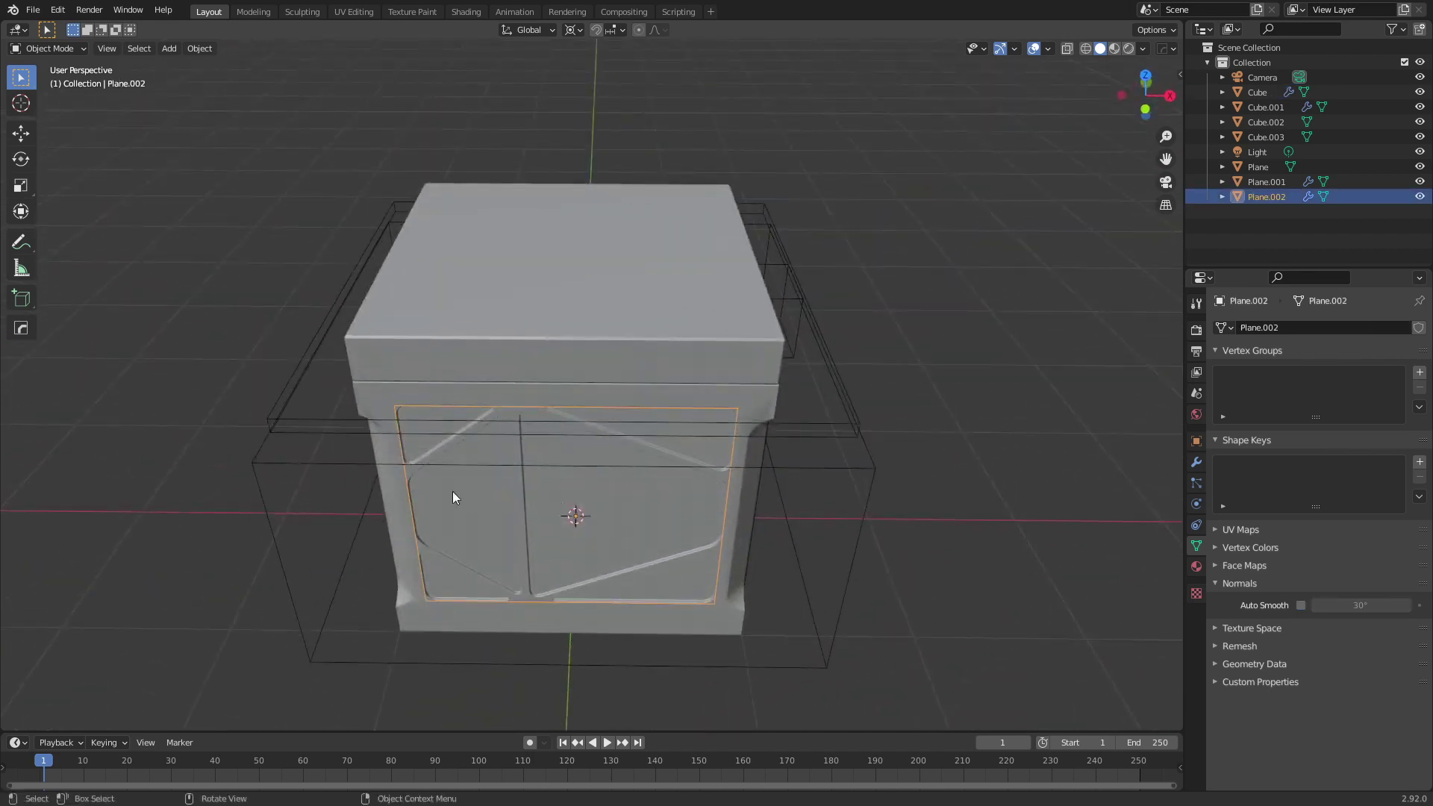
{"action": "middle_click_drag", "start_coordinate": [452, 493], "coordinate": [543, 464]}
{"action": "left_click", "coordinate": [364, 468]}
{"action": "middle_click_drag", "start_coordinate": [365, 468], "coordinate": [653, 524]}
{"action": "key", "text": "Tab"}
{"action": "key", "text": "Tab"}
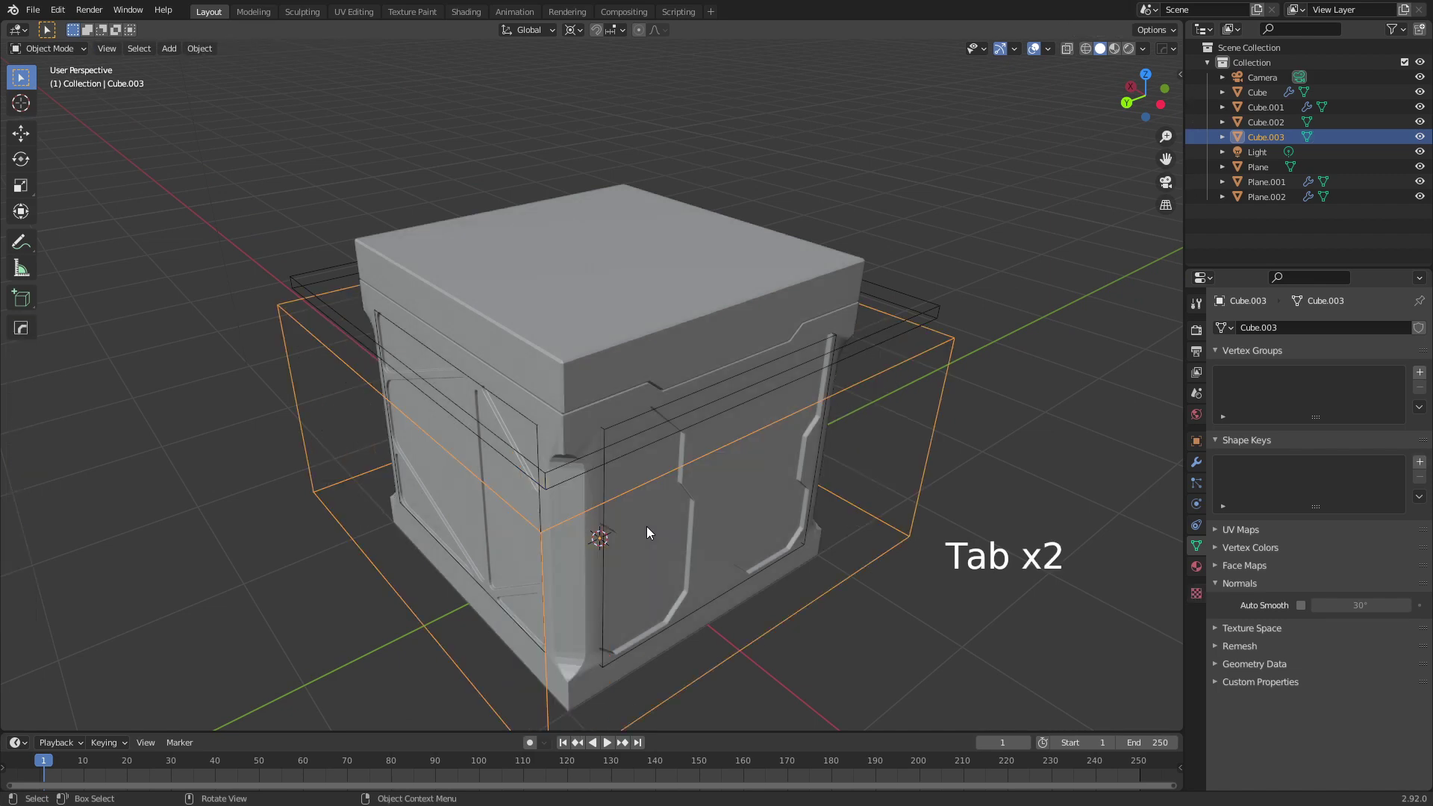
{"action": "key", "text": "Tab"}
{"action": "key", "text": "a"}
{"action": "key", "text": "space"}
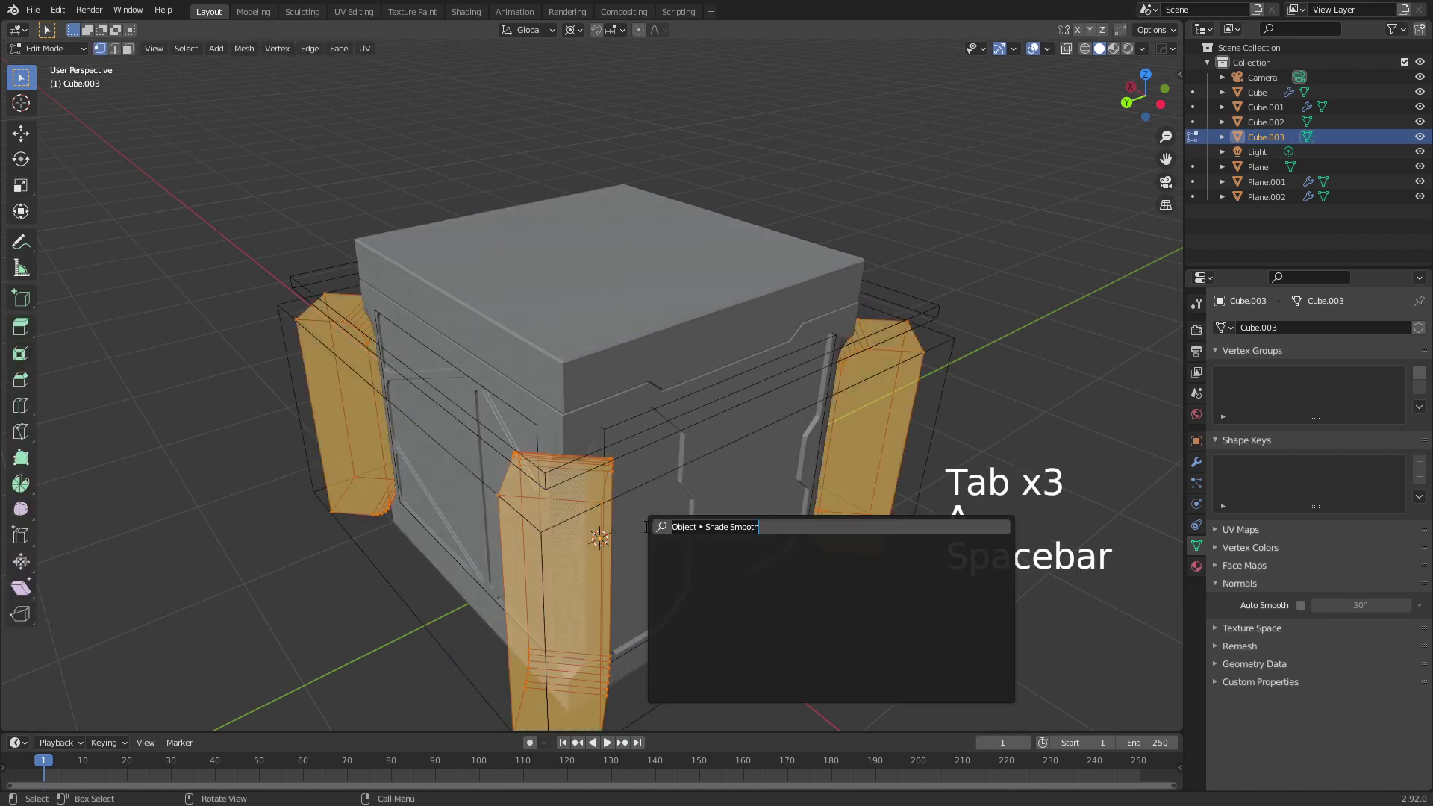
{"action": "type", "text": "smooth"}
{"action": "key", "text": "Return"}
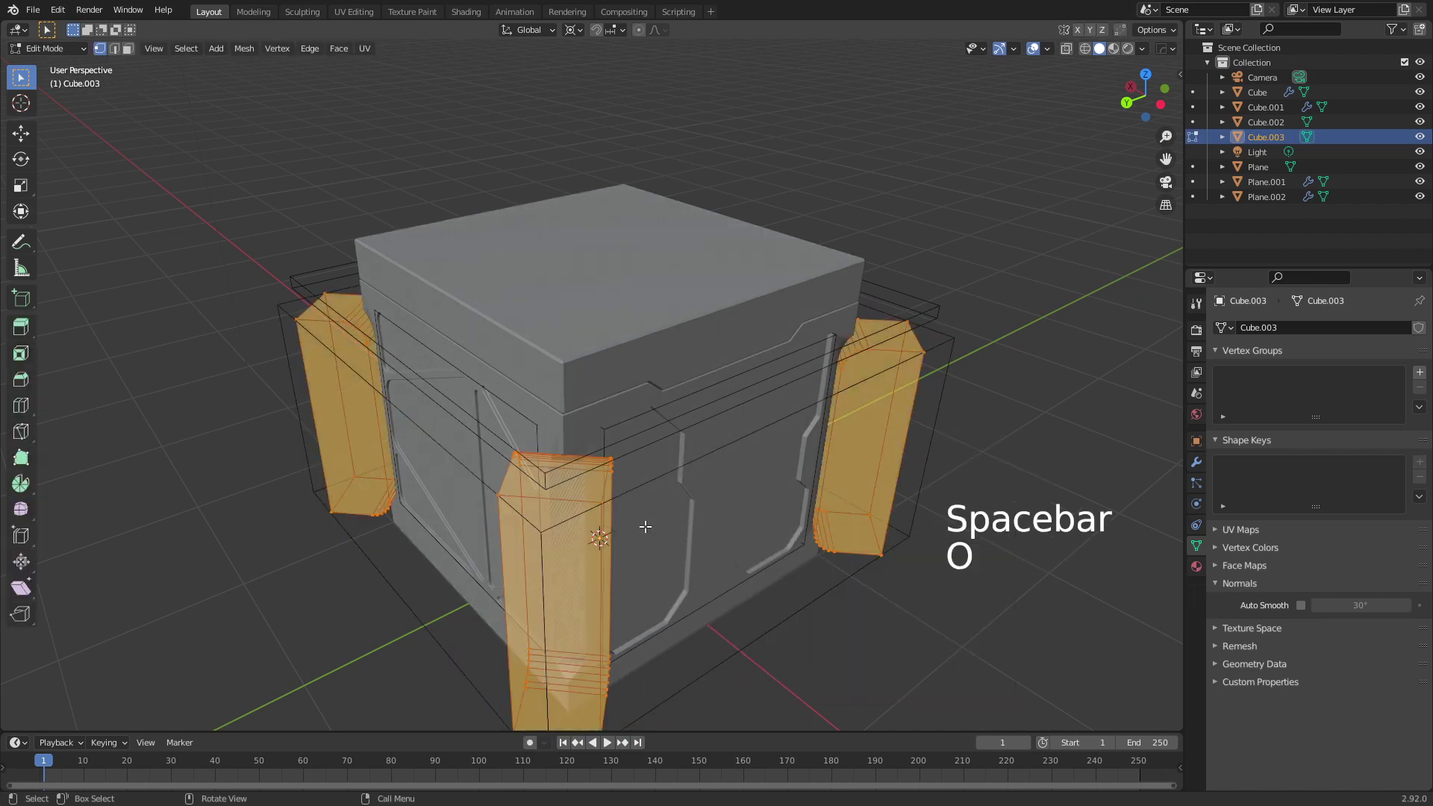
{"action": "key", "text": "Tab"}
Examine the shading of the rounded corner recesses from several sides of the crate.
{"action": "scroll", "coordinate": [644, 526], "scroll_direction": "up", "scroll_amount": 5}
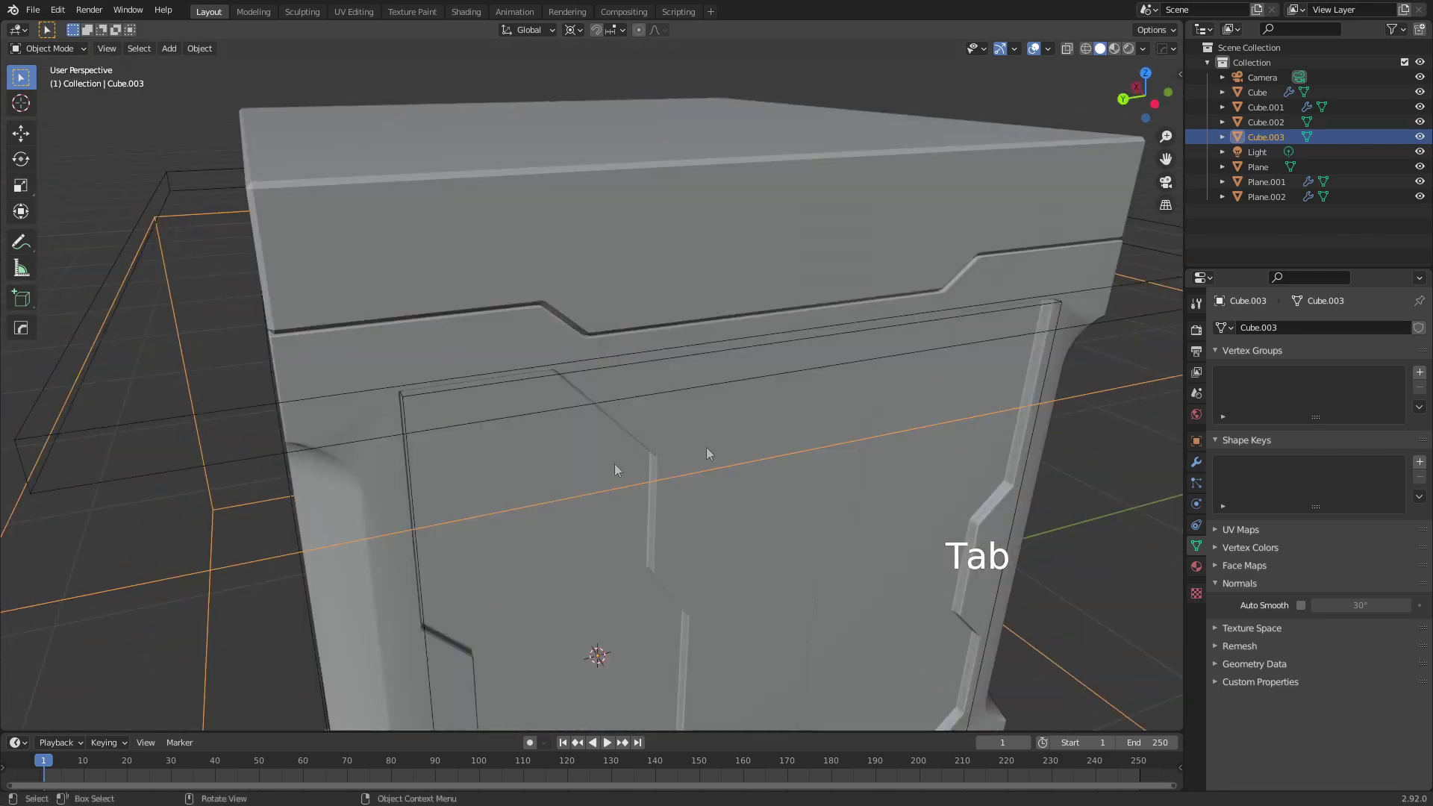
{"action": "middle_click_drag", "start_coordinate": [615, 463], "coordinate": [569, 480]}
{"action": "key", "text": "Tab"}
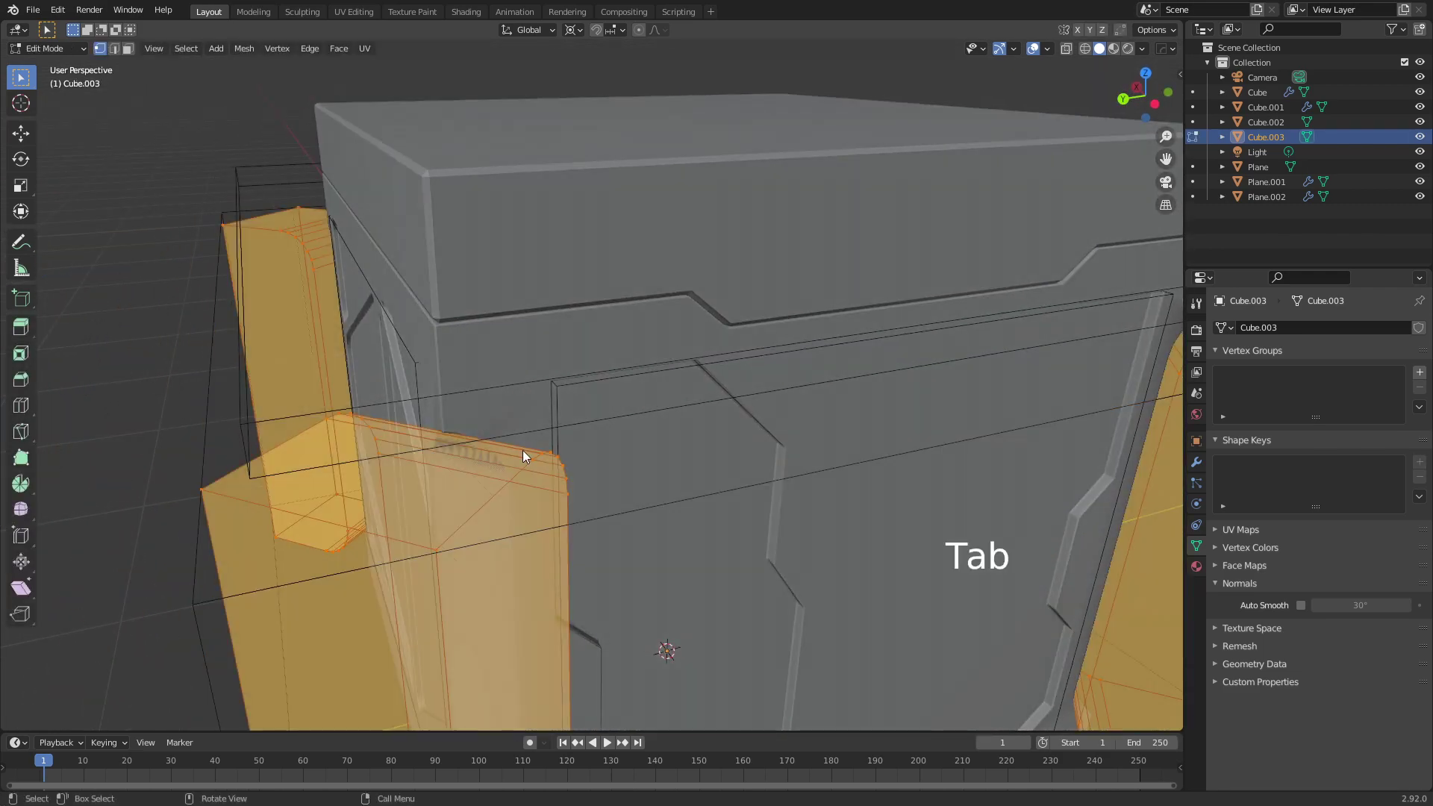
{"action": "key", "text": "Tab"}
{"action": "scroll", "coordinate": [673, 523], "scroll_direction": "down", "scroll_amount": 4}
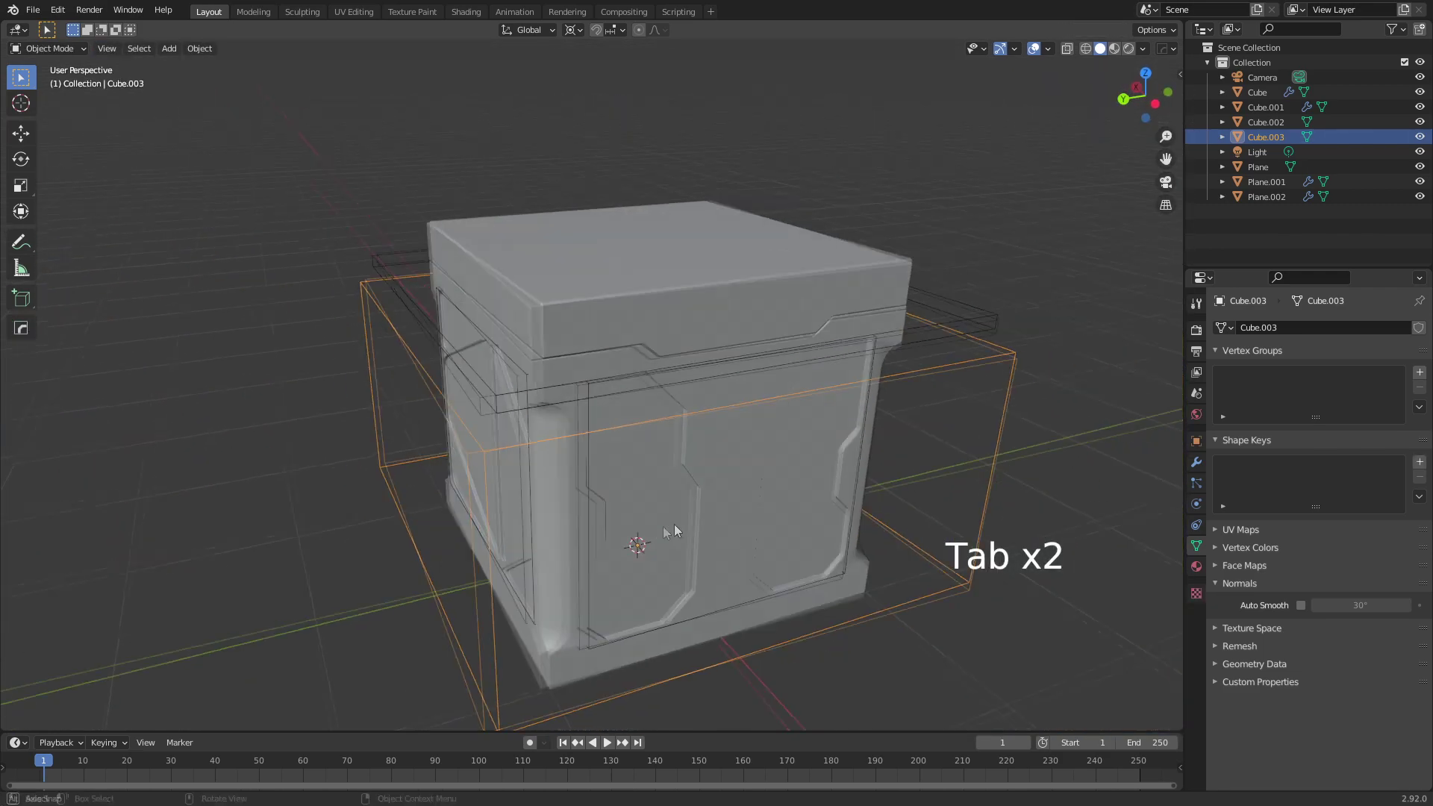
{"action": "middle_click_drag", "start_coordinate": [674, 523], "coordinate": [918, 514]}
{"action": "scroll", "coordinate": [715, 561], "scroll_direction": "up", "scroll_amount": 3}
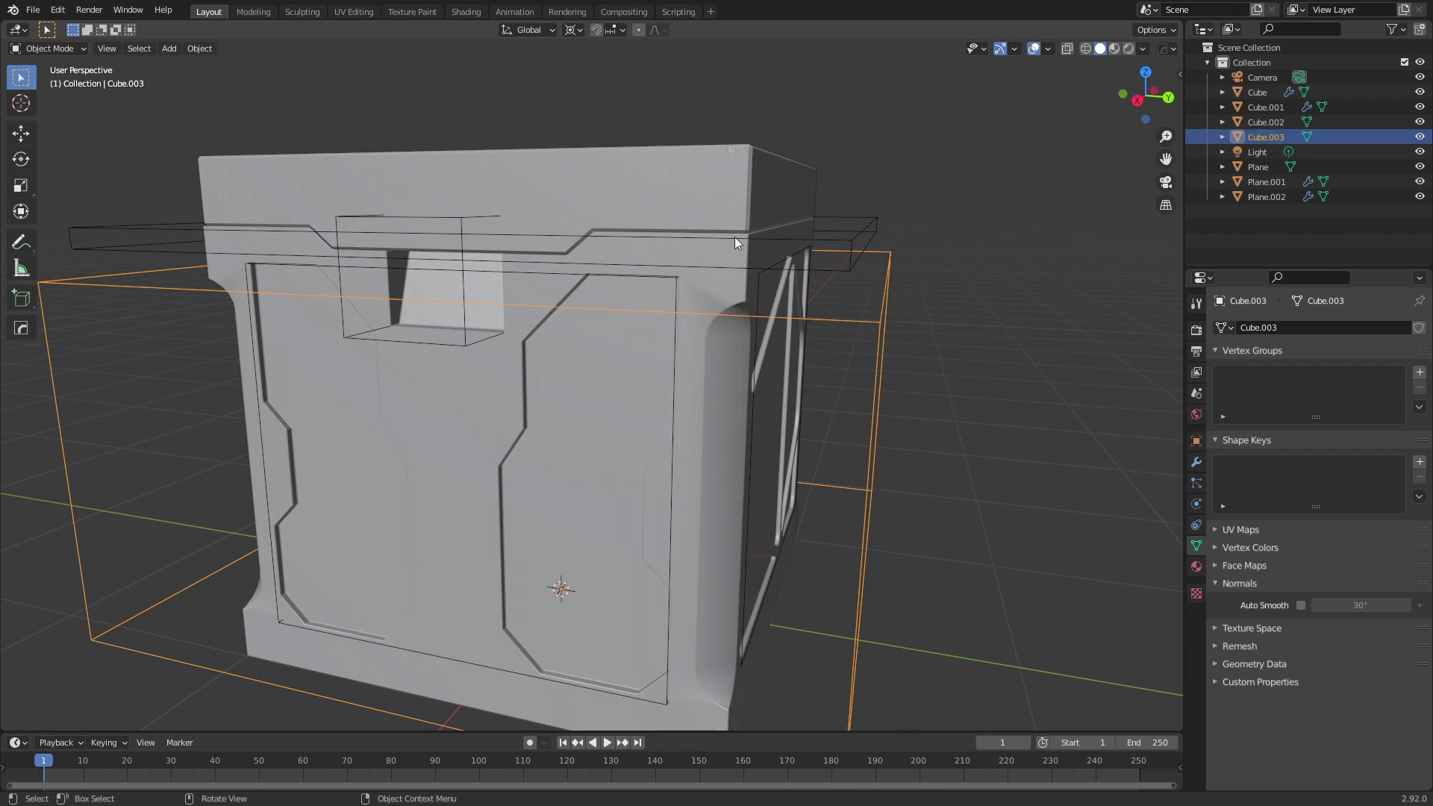
{"action": "scroll", "coordinate": [728, 628], "scroll_direction": "down", "scroll_amount": 3}
Add a cylinder at the crate's centre and scale it down in Edit Mode with wireframe shading in top view.
{"action": "key", "text": "KP_7"}
{"action": "key", "text": "shift+a"}
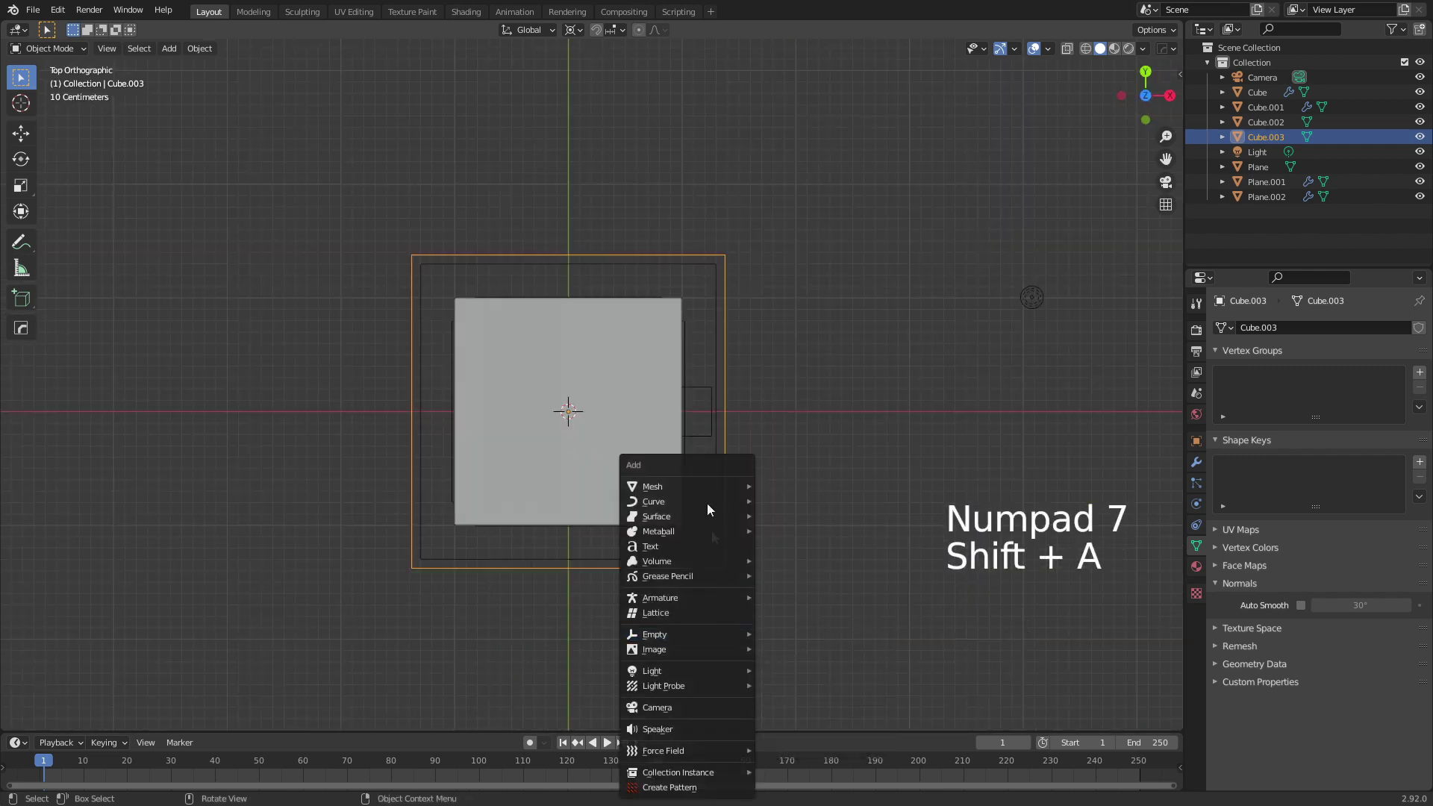
{"action": "key", "text": "shift+a"}
{"action": "mouse_move", "coordinate": [701, 458]}
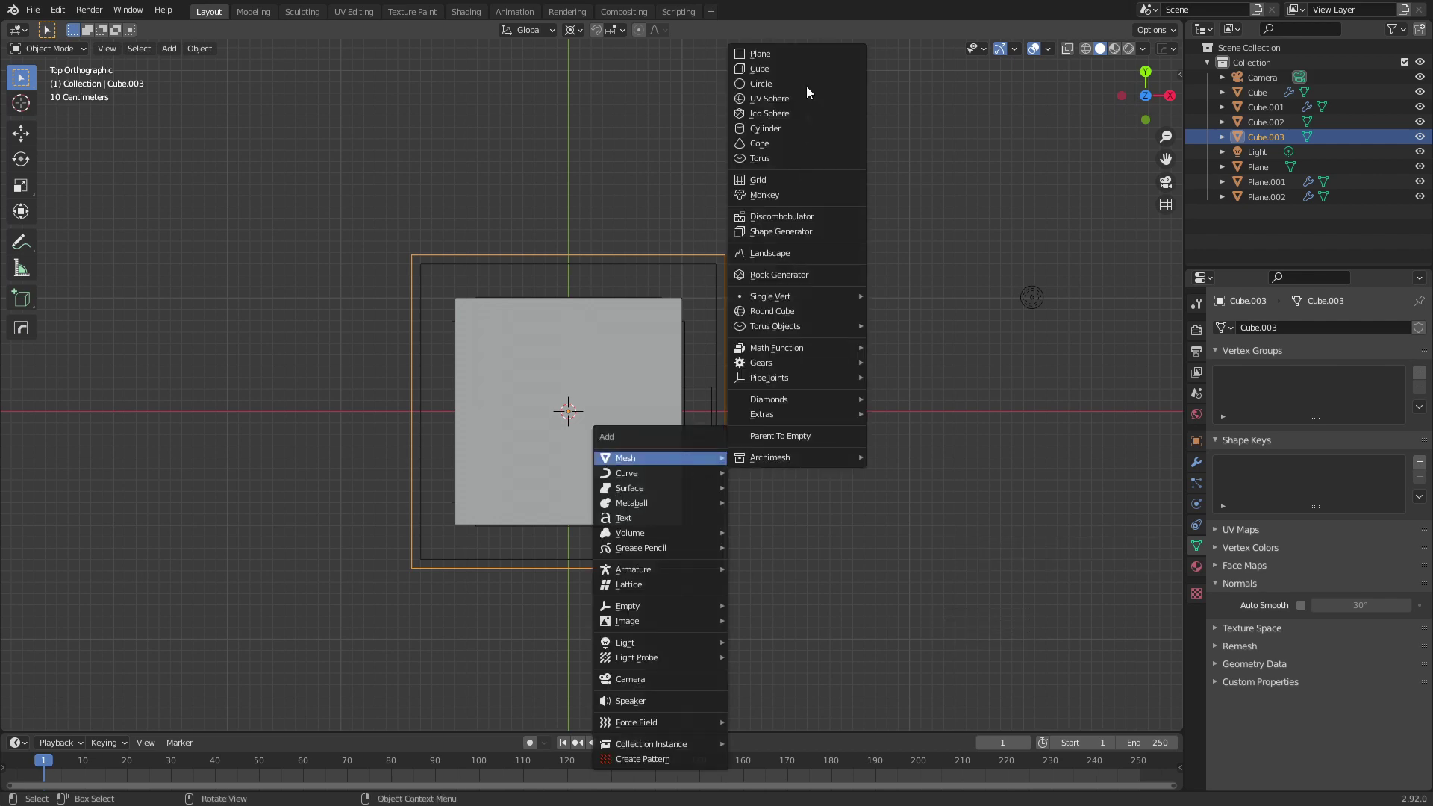
{"action": "left_click", "coordinate": [800, 132]}
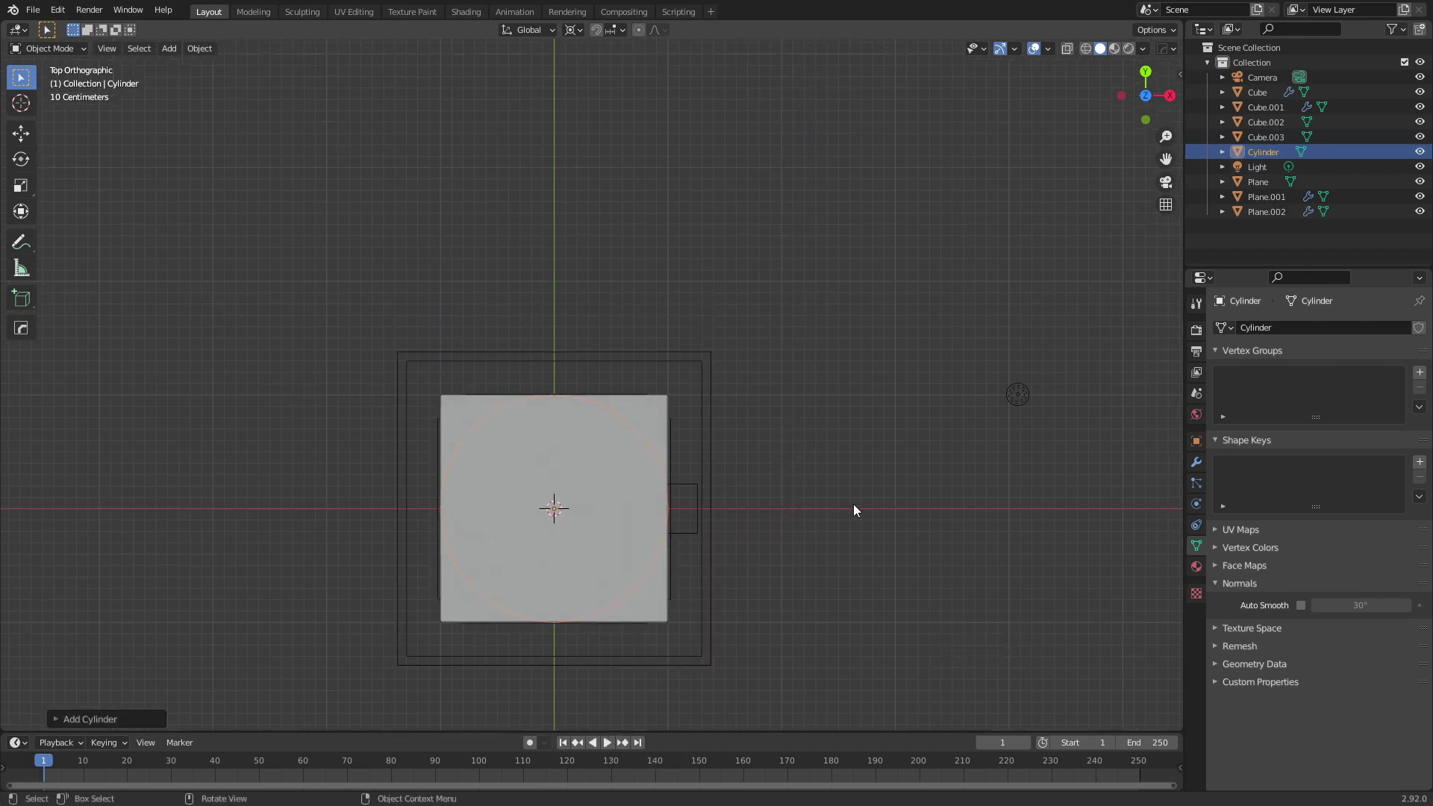
{"action": "key", "text": "Tab"}
{"action": "key", "text": "z"}
{"action": "key", "text": "s"}
{"action": "left_click", "coordinate": [578, 489]}
{"action": "middle_click_drag", "start_coordinate": [623, 516], "coordinate": [579, 559], "text": "shift"}
{"action": "scroll", "coordinate": [609, 570], "scroll_direction": "up", "scroll_amount": 5}
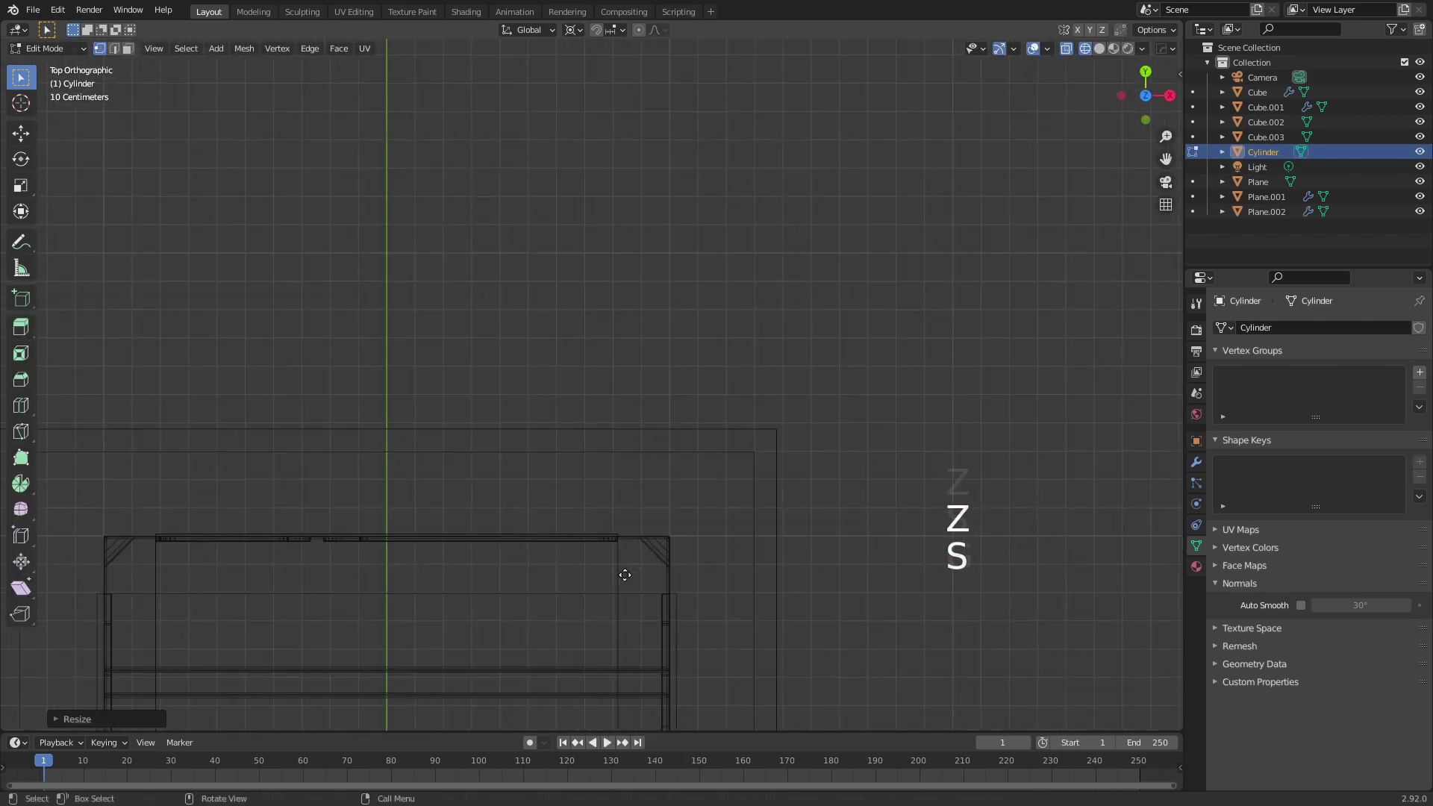
Move the small cylinder in top view onto the crate's corner on the positive X and positive Y side.
{"action": "key", "text": "g"}
{"action": "left_click", "coordinate": [894, 307]}
{"action": "scroll", "coordinate": [903, 463], "scroll_direction": "up", "scroll_amount": 6}
{"action": "middle_click_drag", "start_coordinate": [906, 469], "coordinate": [757, 191], "text": "shift"}
{"action": "scroll", "coordinate": [792, 283], "scroll_direction": "up", "scroll_amount": 2}
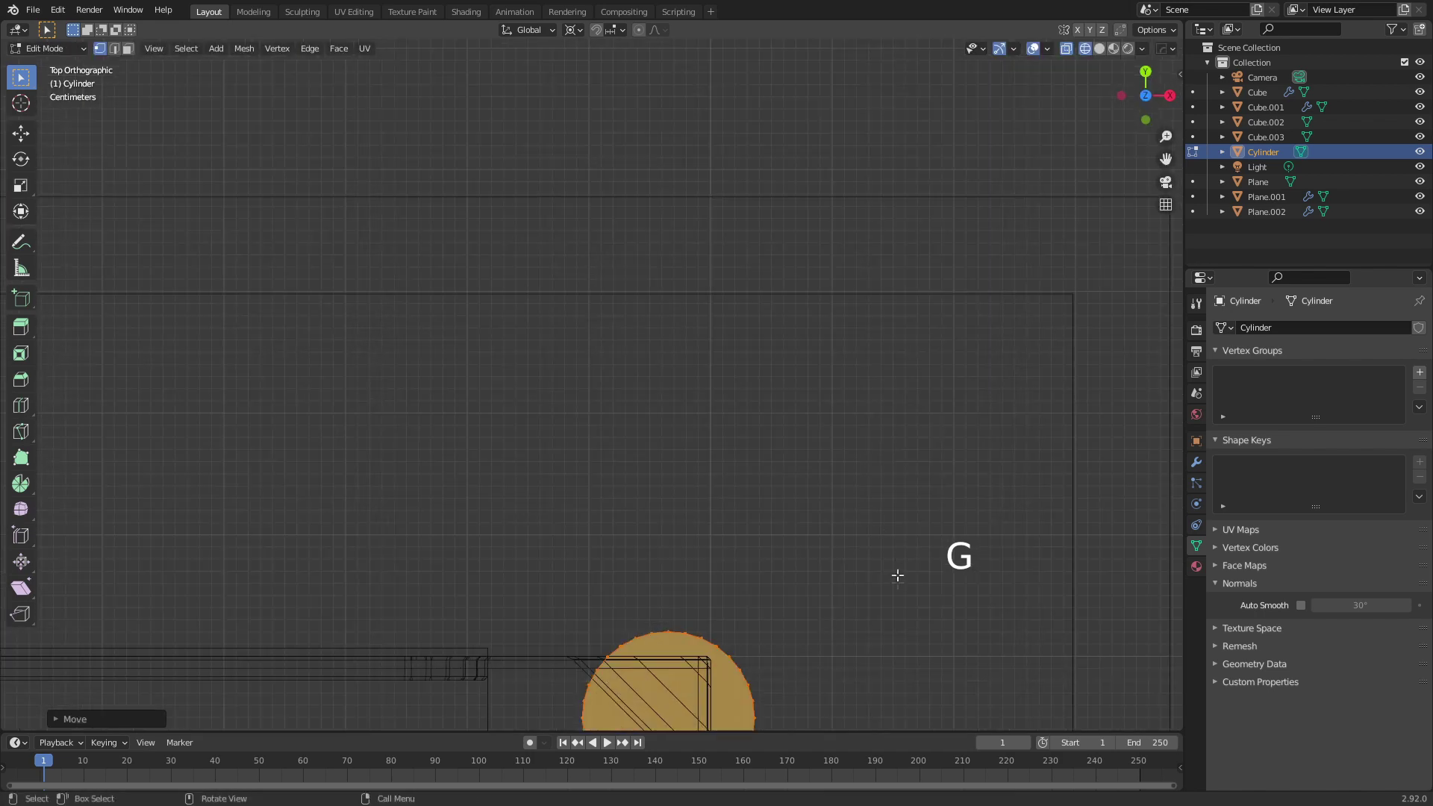
Set the pivot to Median Point, then shrink the cylinder and position it just inside the crate's corner outline.
{"action": "key", "text": "s"}
{"action": "right_click", "coordinate": [783, 657]}
{"action": "middle_click_drag", "start_coordinate": [795, 653], "coordinate": [779, 528], "text": "shift"}
{"action": "left_click", "coordinate": [573, 30]}
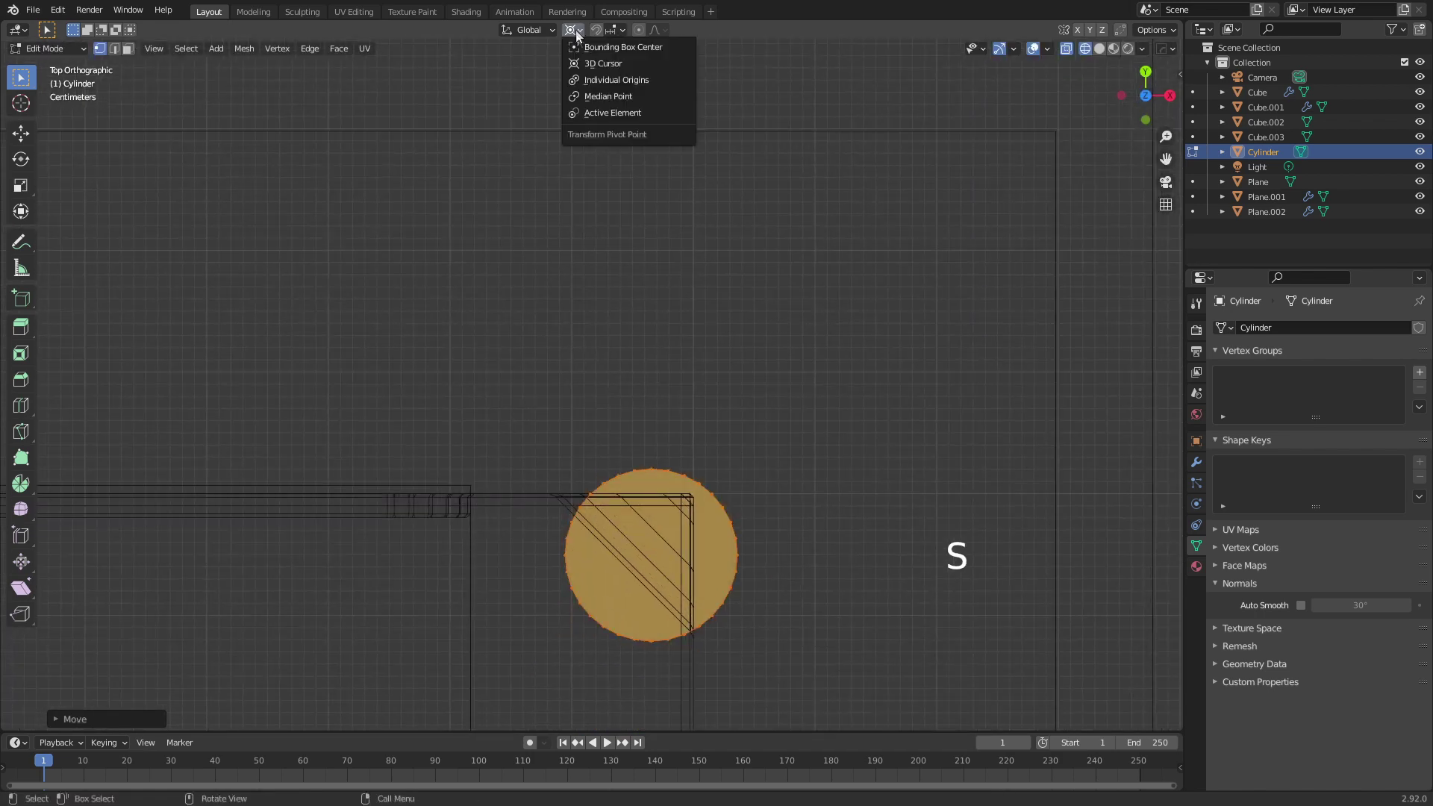
{"action": "left_click", "coordinate": [606, 96]}
{"action": "middle_click_drag", "start_coordinate": [784, 496], "coordinate": [753, 370], "text": "shift"}
{"action": "key", "text": "s"}
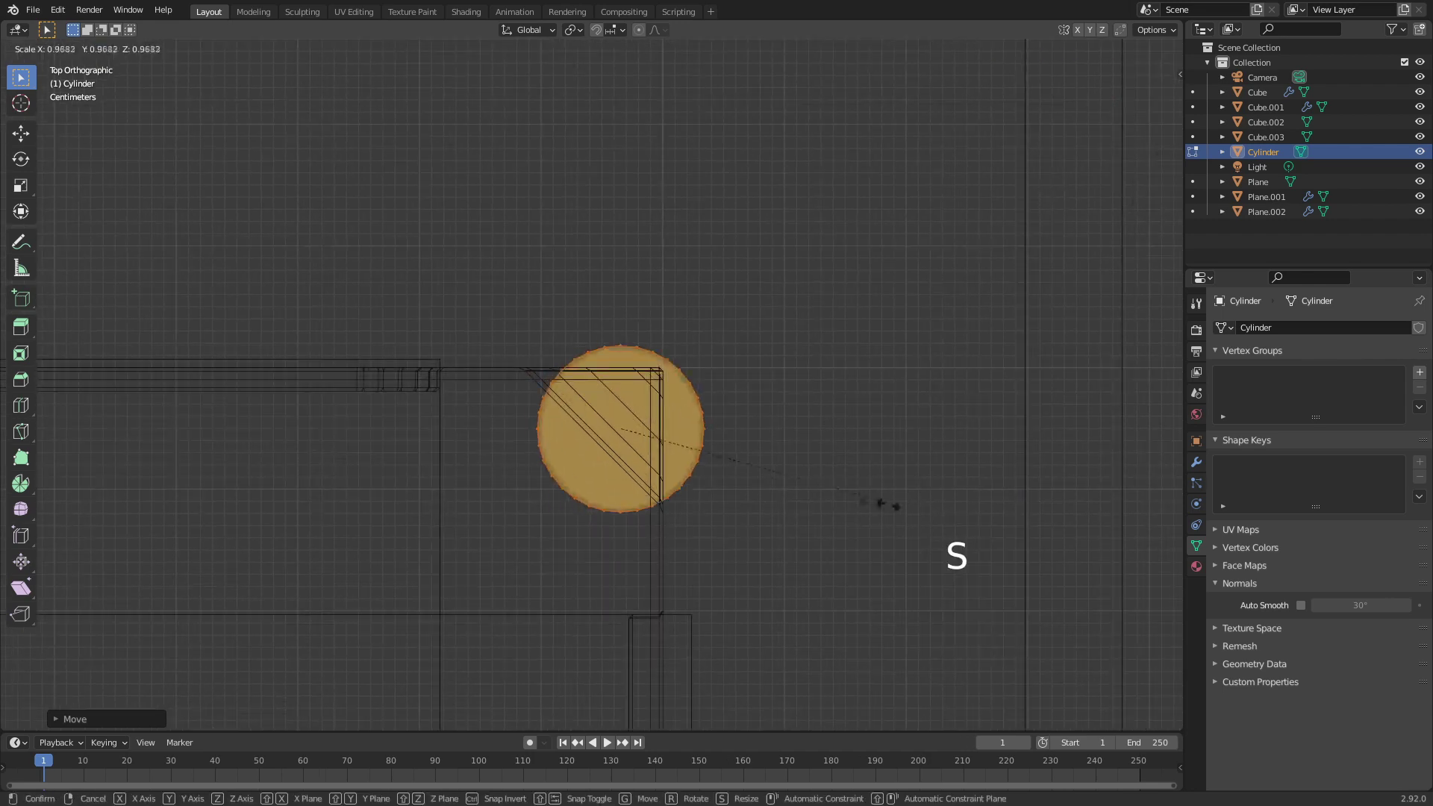
{"action": "left_click", "coordinate": [793, 490]}
{"action": "key", "text": "g"}
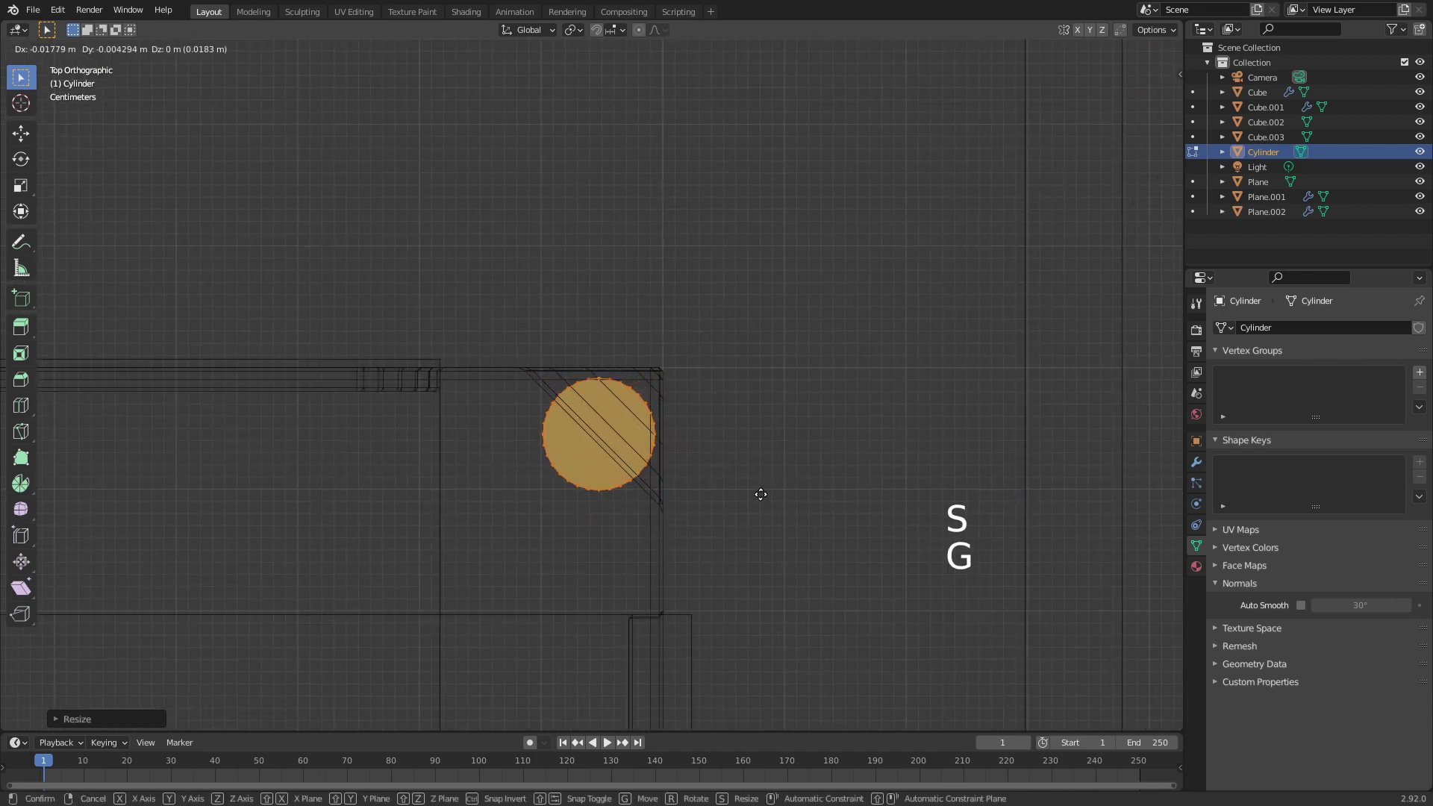
{"action": "left_click", "coordinate": [762, 490]}
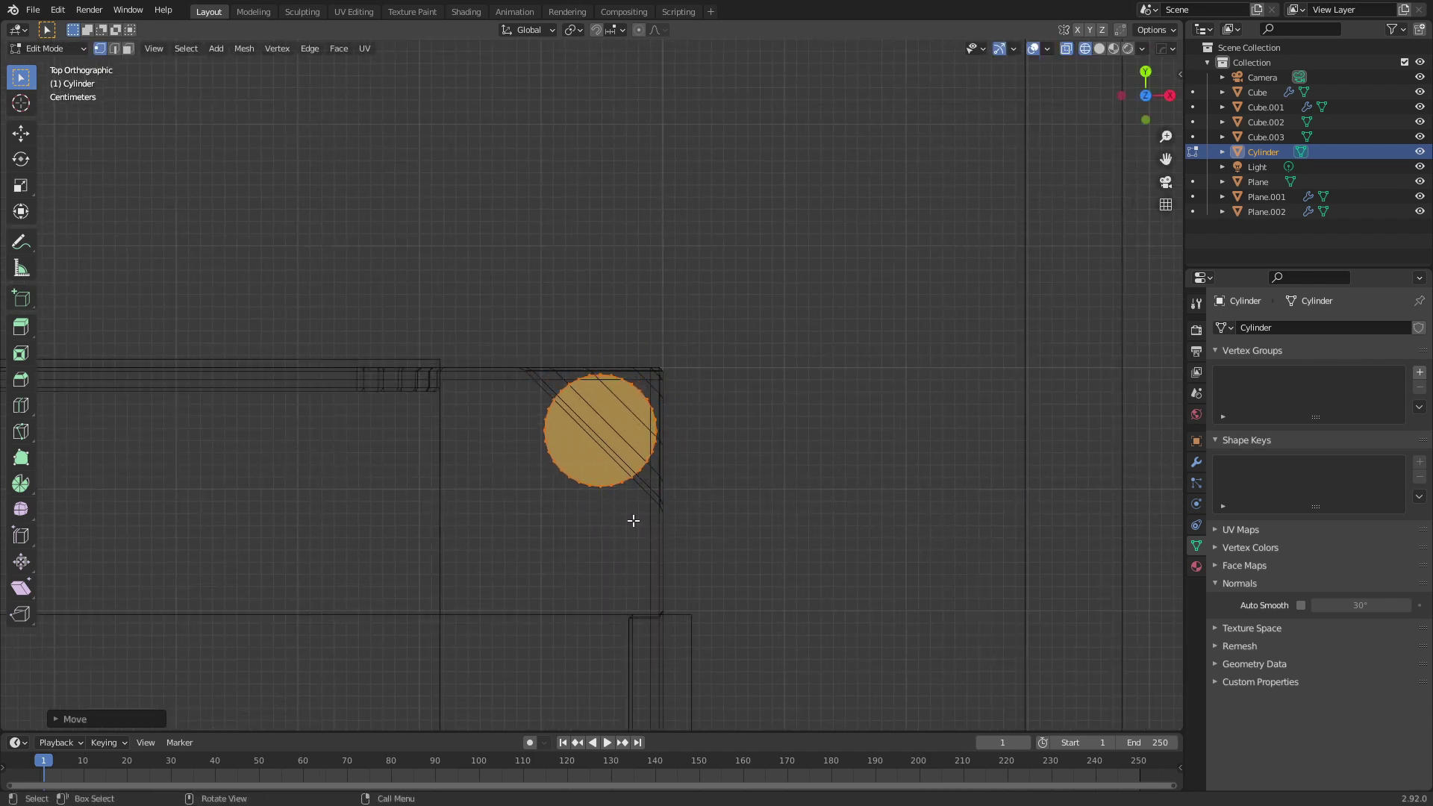
Raise the cylinder along Z in right view and stretch it about 15 times vertically to span the corner recess.
{"action": "key", "text": "KP_3"}
{"action": "key", "text": "g"}
{"action": "middle_click", "coordinate": [667, 377]}
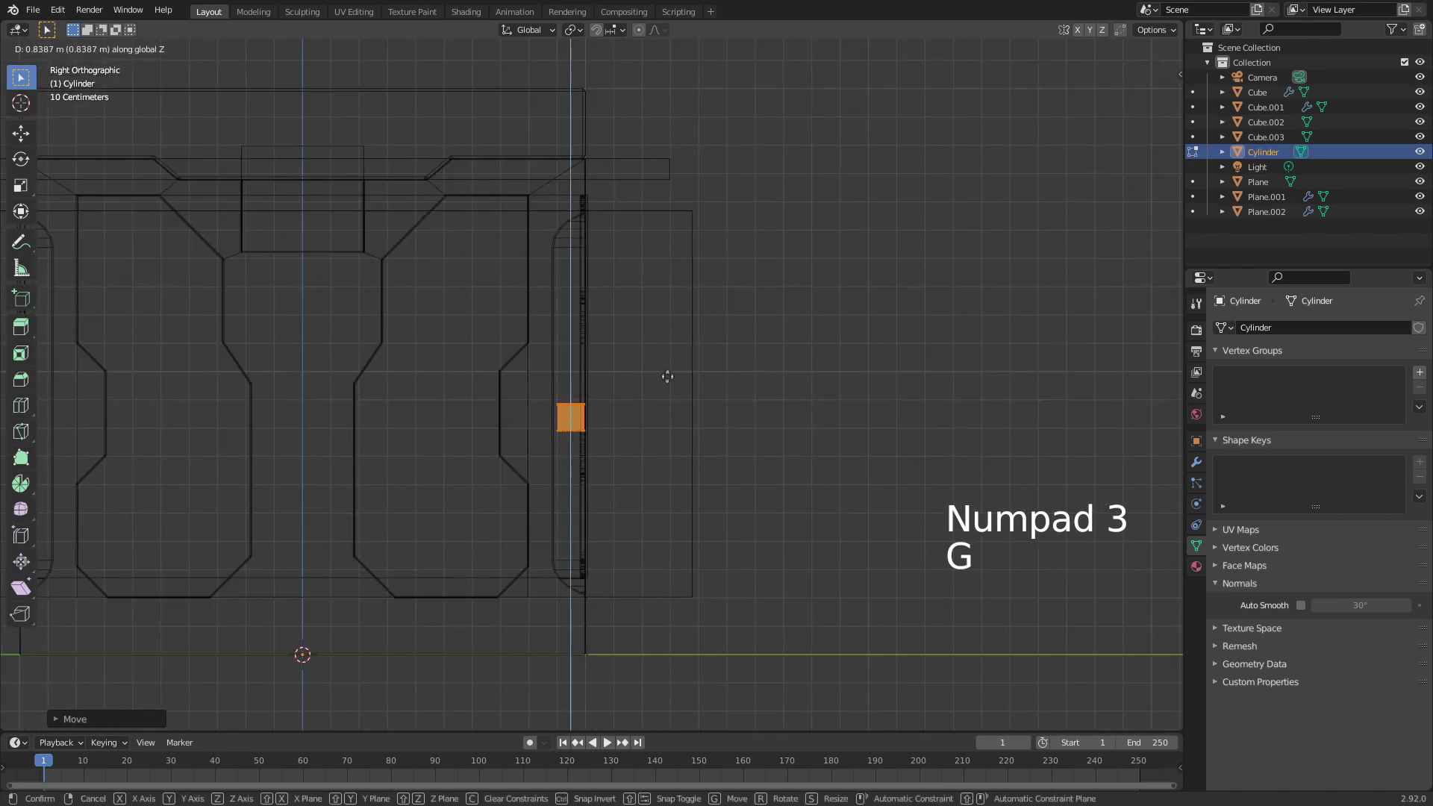
{"action": "key", "text": "s"}
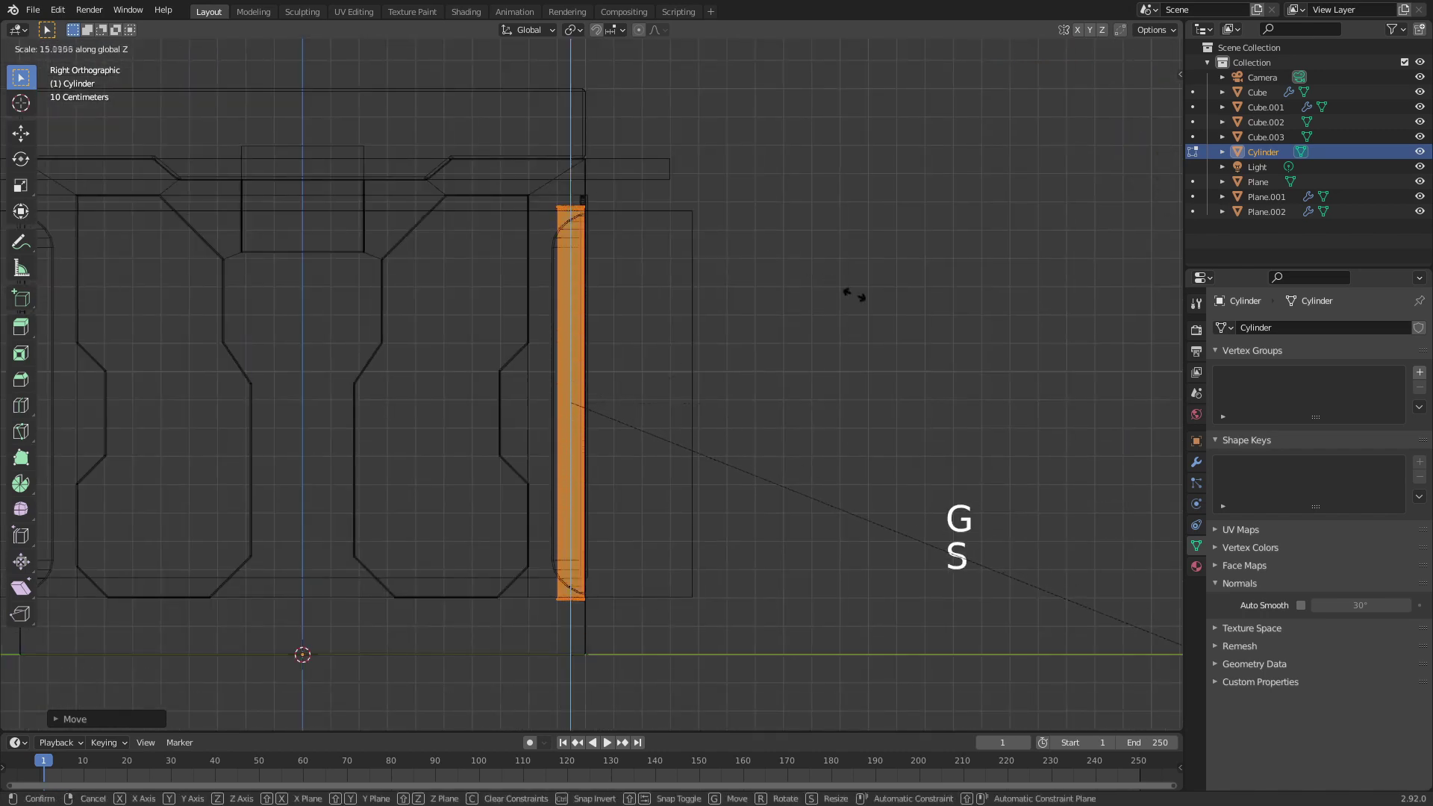
{"action": "left_click", "coordinate": [885, 315]}
{"action": "key", "text": "Tab"}
Delete three of the four corner blocks from Cube.003, keeping only the one beside the new cylinder.
{"action": "left_click", "coordinate": [693, 409]}
{"action": "key", "text": "Tab"}
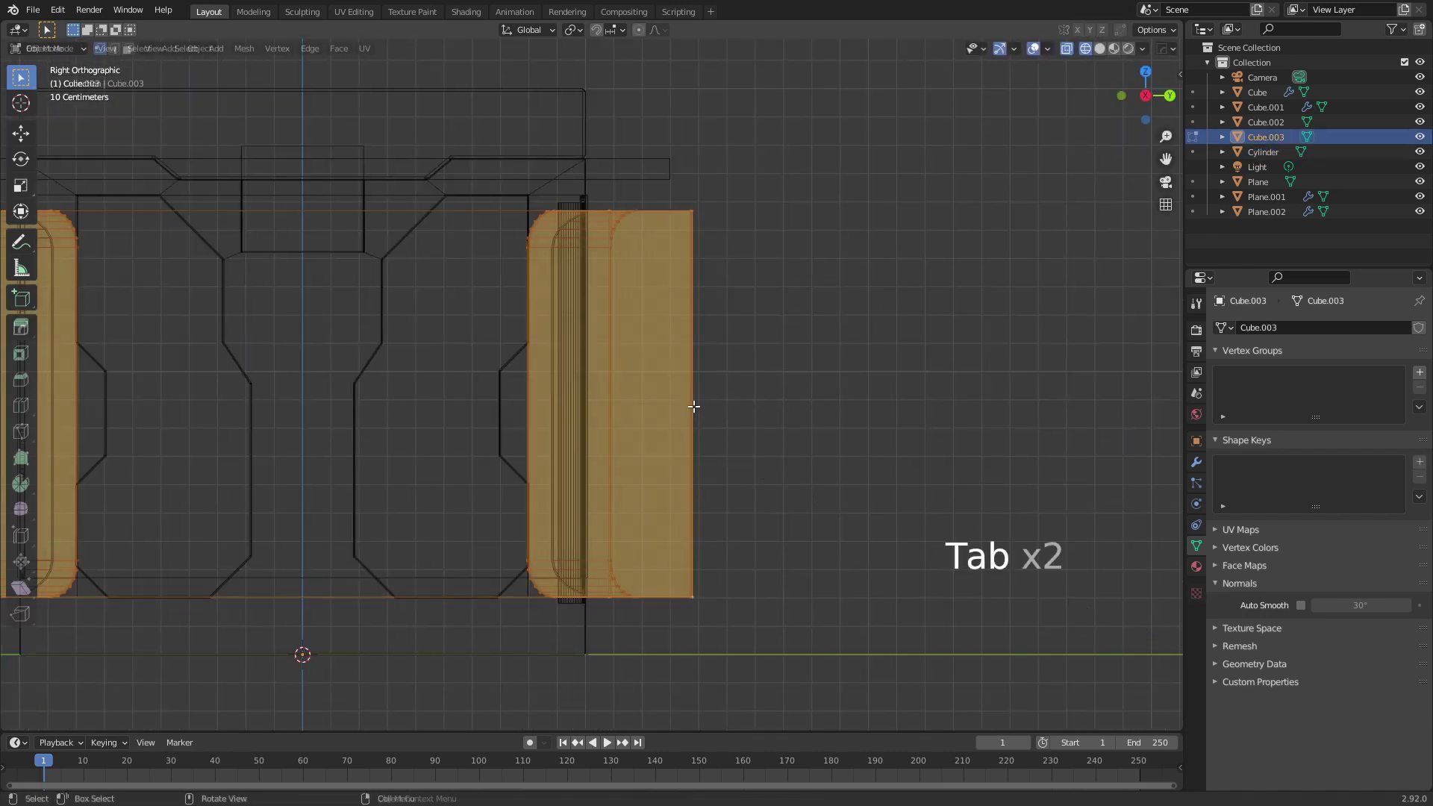
{"action": "key", "text": "KP_7"}
{"action": "key", "text": "b"}
{"action": "left_click_drag", "start_coordinate": [271, 278], "coordinate": [406, 720]}
{"action": "key", "text": "b"}
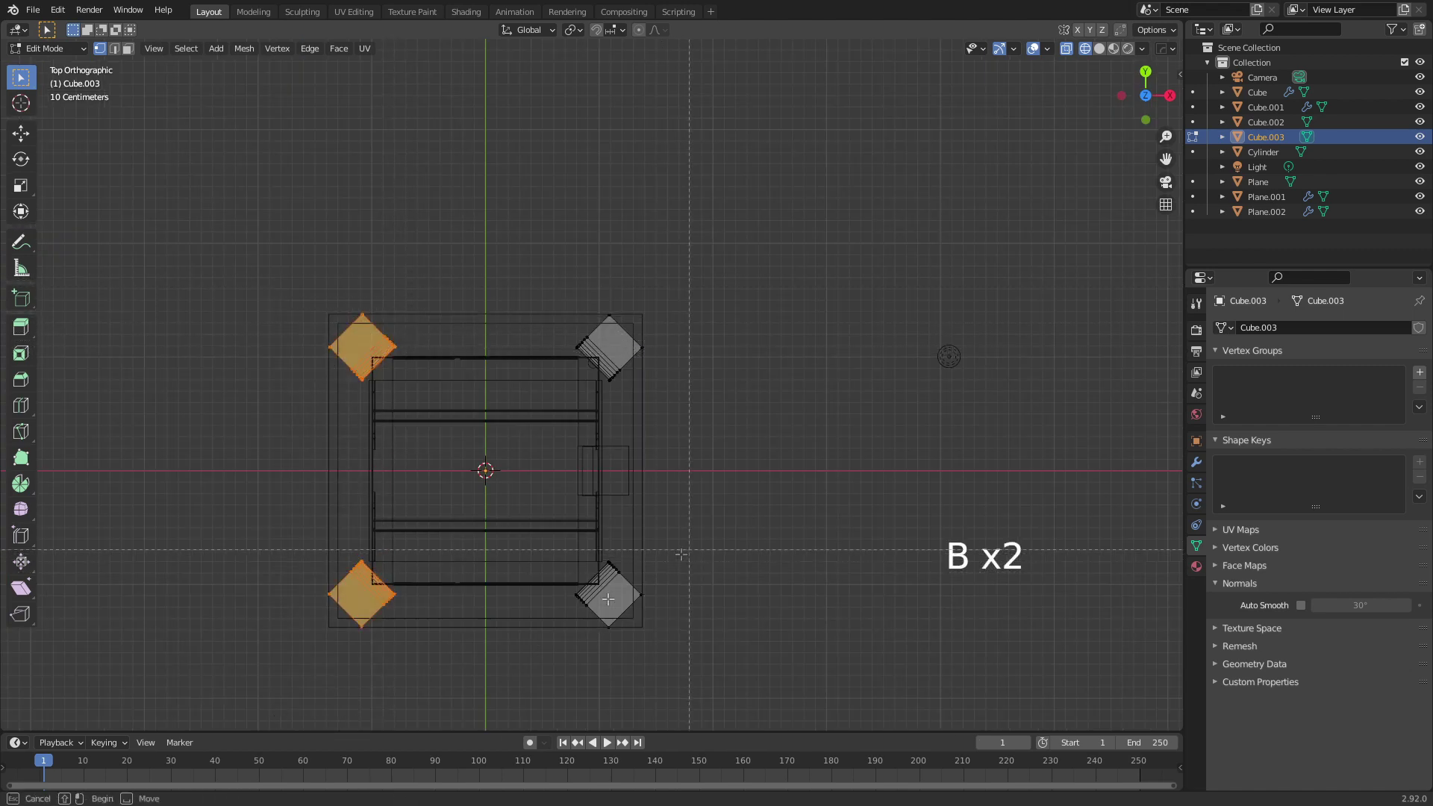
{"action": "left_click_drag", "start_coordinate": [680, 554], "coordinate": [560, 641]}
{"action": "right_click", "coordinate": [611, 630]}
{"action": "key", "text": "ctrl+l"}
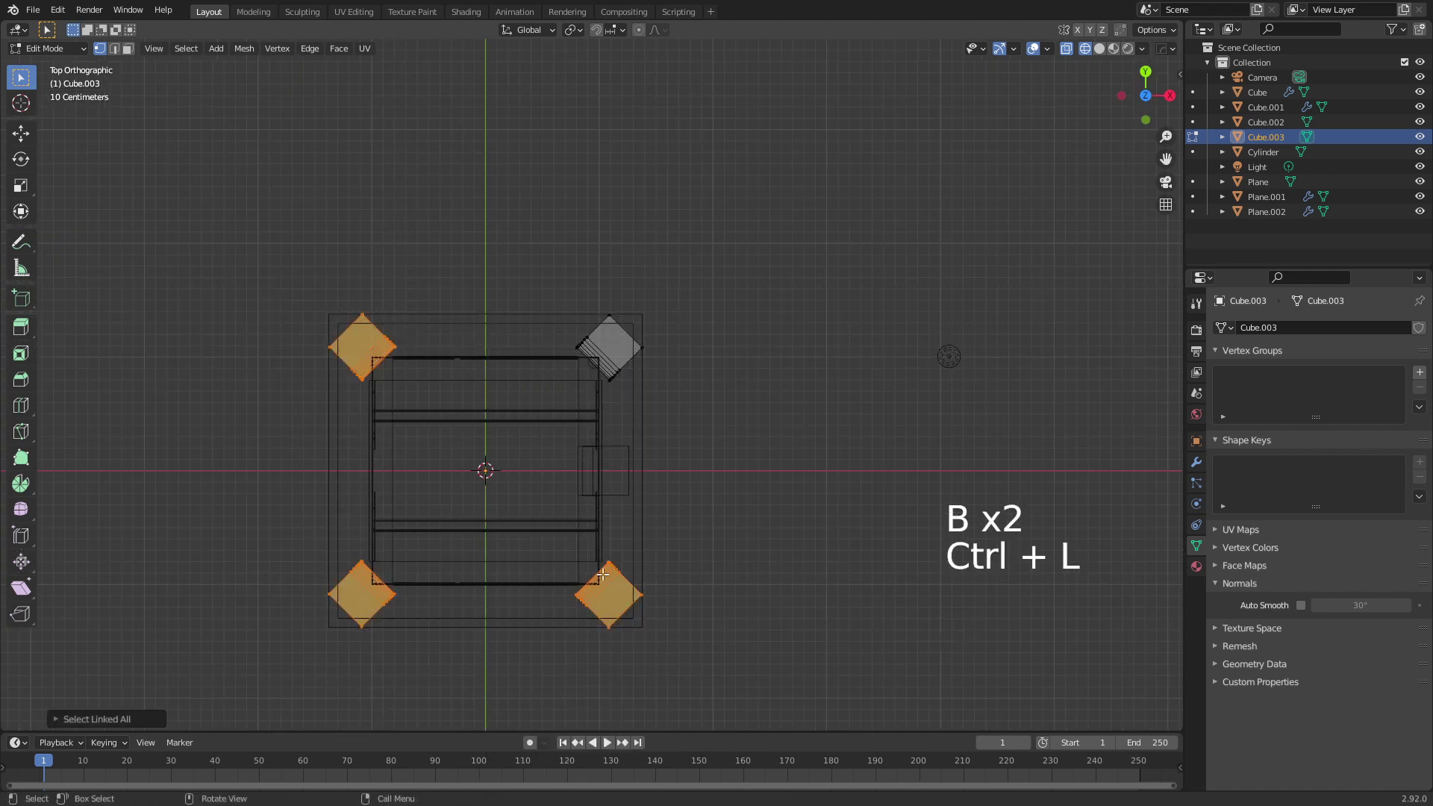
{"action": "key", "text": "Delete"}
{"action": "left_click", "coordinate": [603, 574]}
Add a Mirror modifier to Cube.003 with both the X and Y axes enabled.
{"action": "middle_click_drag", "start_coordinate": [608, 489], "coordinate": [569, 576], "text": "shift"}
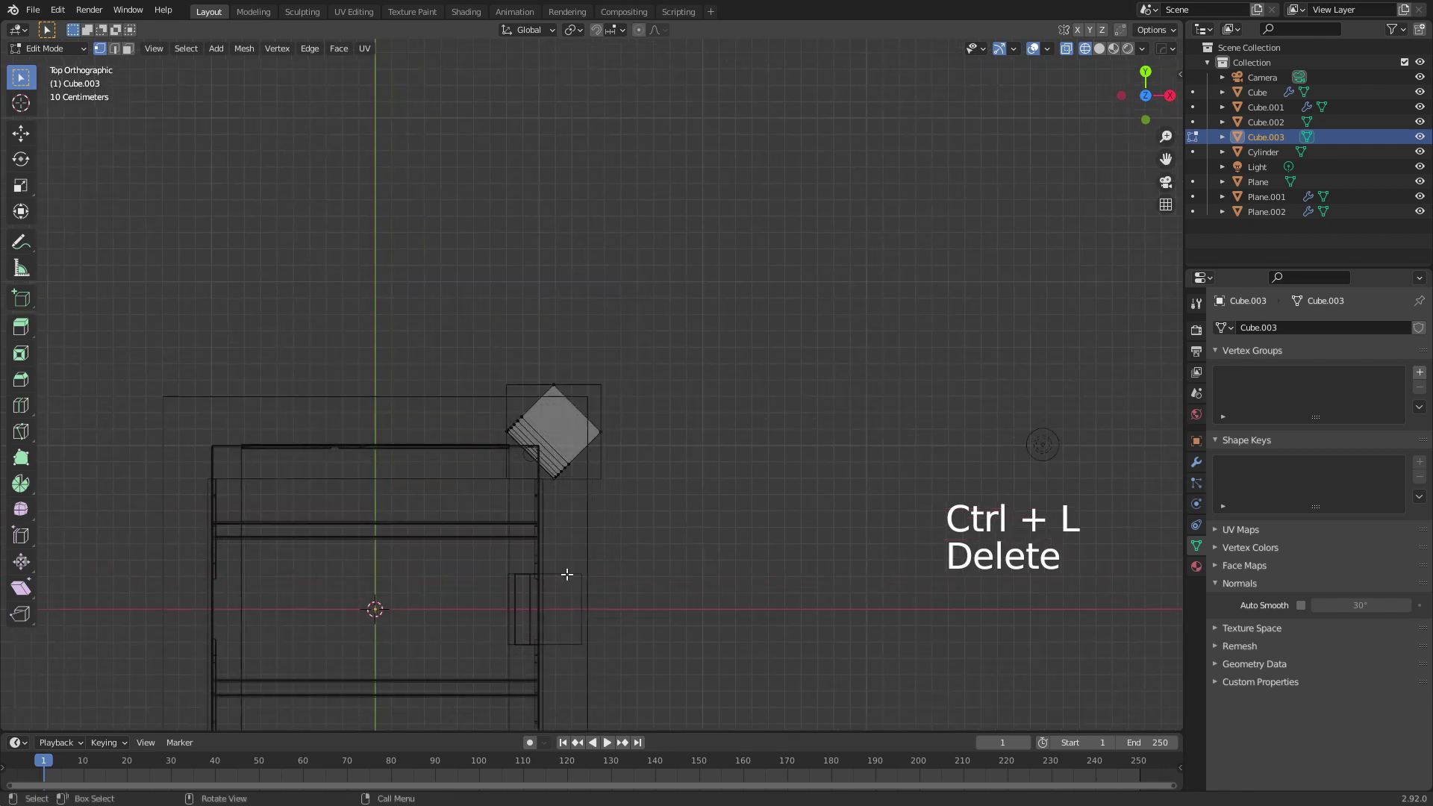
{"action": "scroll", "coordinate": [502, 589], "scroll_direction": "up", "scroll_amount": 5}
{"action": "key", "text": "Tab"}
{"action": "key", "text": "Tab"}
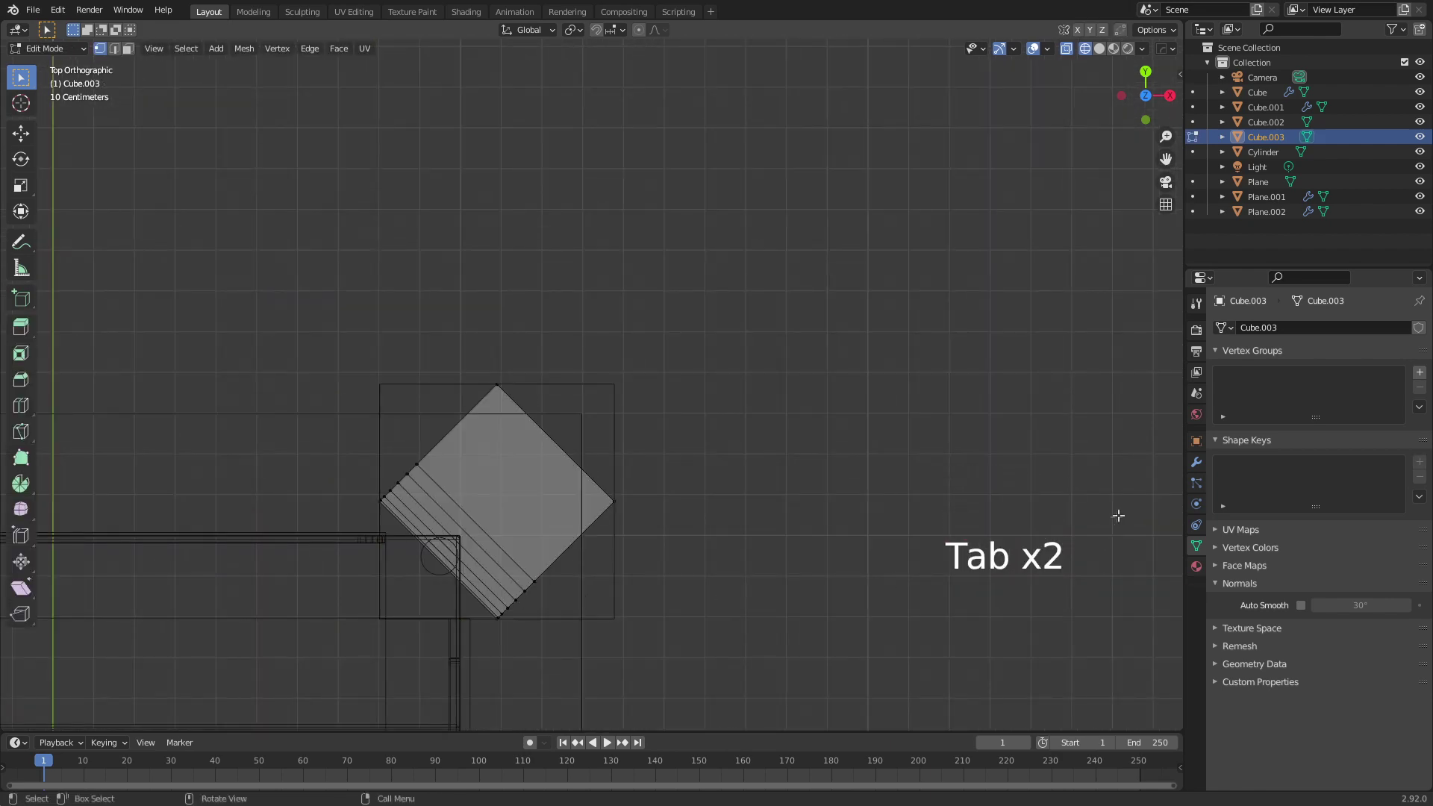
{"action": "left_click", "coordinate": [1197, 462]}
{"action": "left_click", "coordinate": [1299, 328]}
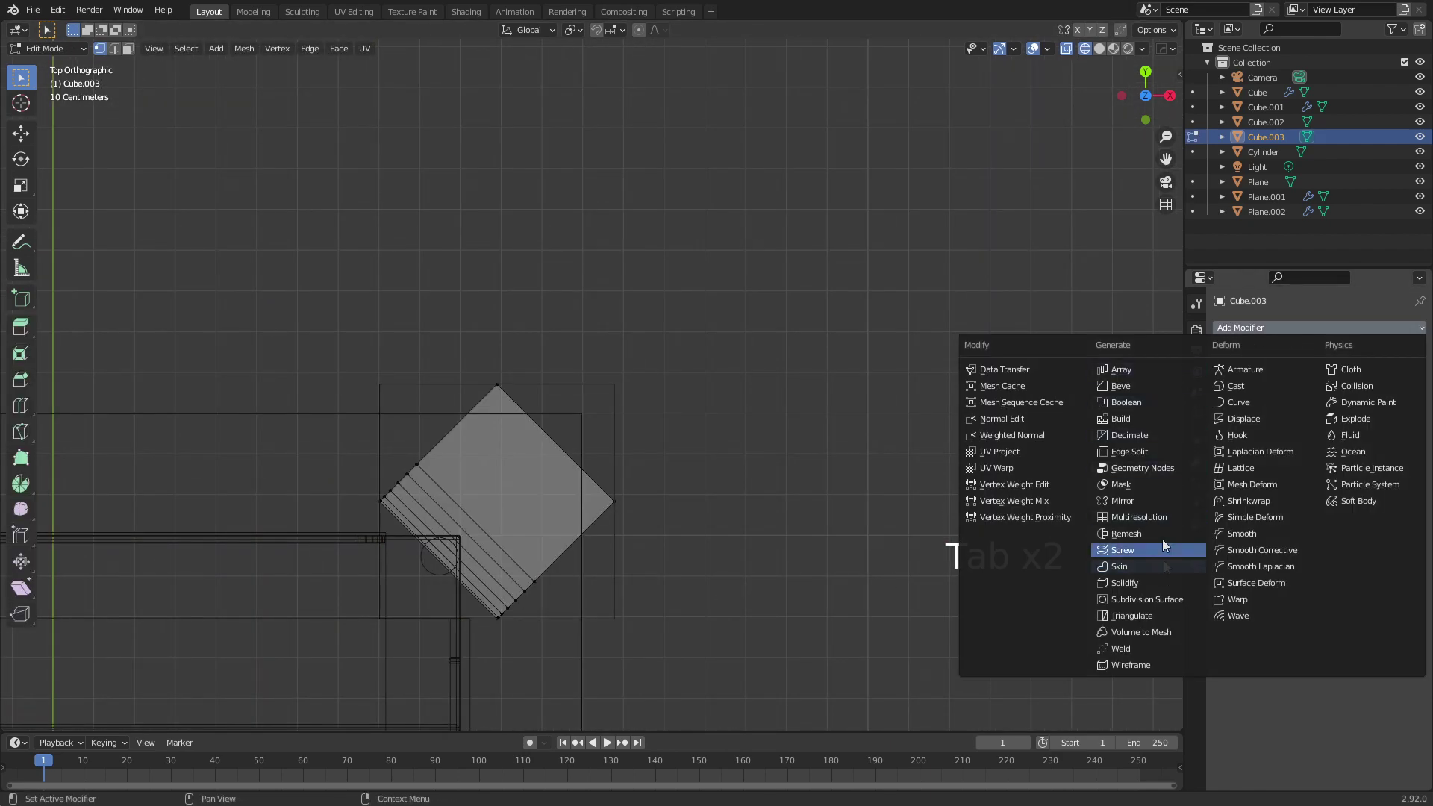
{"action": "left_click", "coordinate": [1160, 499]}
{"action": "scroll", "coordinate": [813, 597], "scroll_direction": "down", "scroll_amount": 3}
{"action": "middle_click_drag", "start_coordinate": [806, 601], "coordinate": [1056, 444], "text": "shift"}
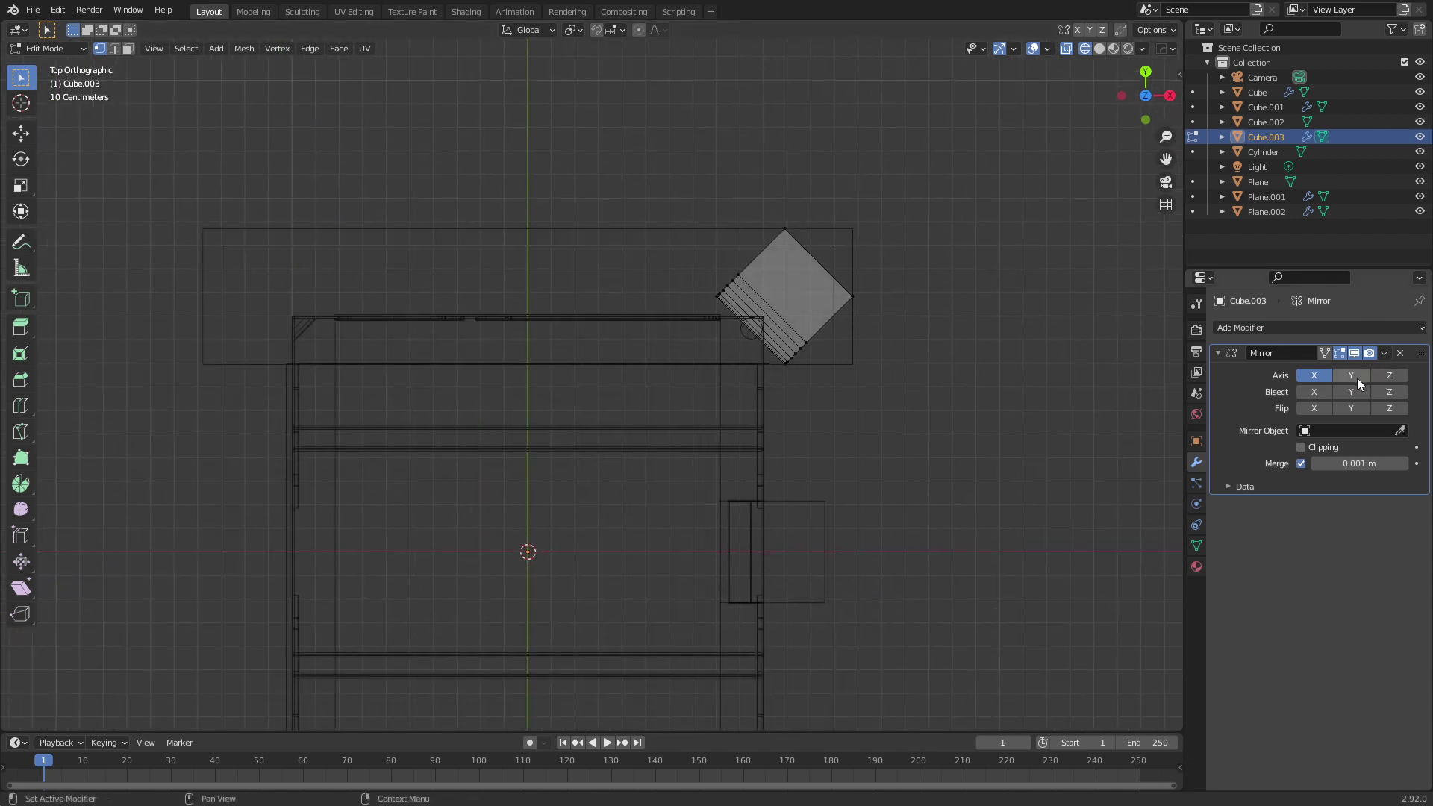
{"action": "left_click", "coordinate": [1357, 377]}
Move the whole remaining corner block slightly diagonally inward over the cylinder to deepen the corner recesses.
{"action": "middle_click_drag", "start_coordinate": [698, 569], "coordinate": [730, 276], "text": "shift"}
{"action": "scroll", "coordinate": [739, 343], "scroll_direction": "down", "scroll_amount": 1}
{"action": "middle_click_drag", "start_coordinate": [806, 320], "coordinate": [656, 618], "text": "shift"}
{"action": "scroll", "coordinate": [672, 523], "scroll_direction": "up", "scroll_amount": 2}
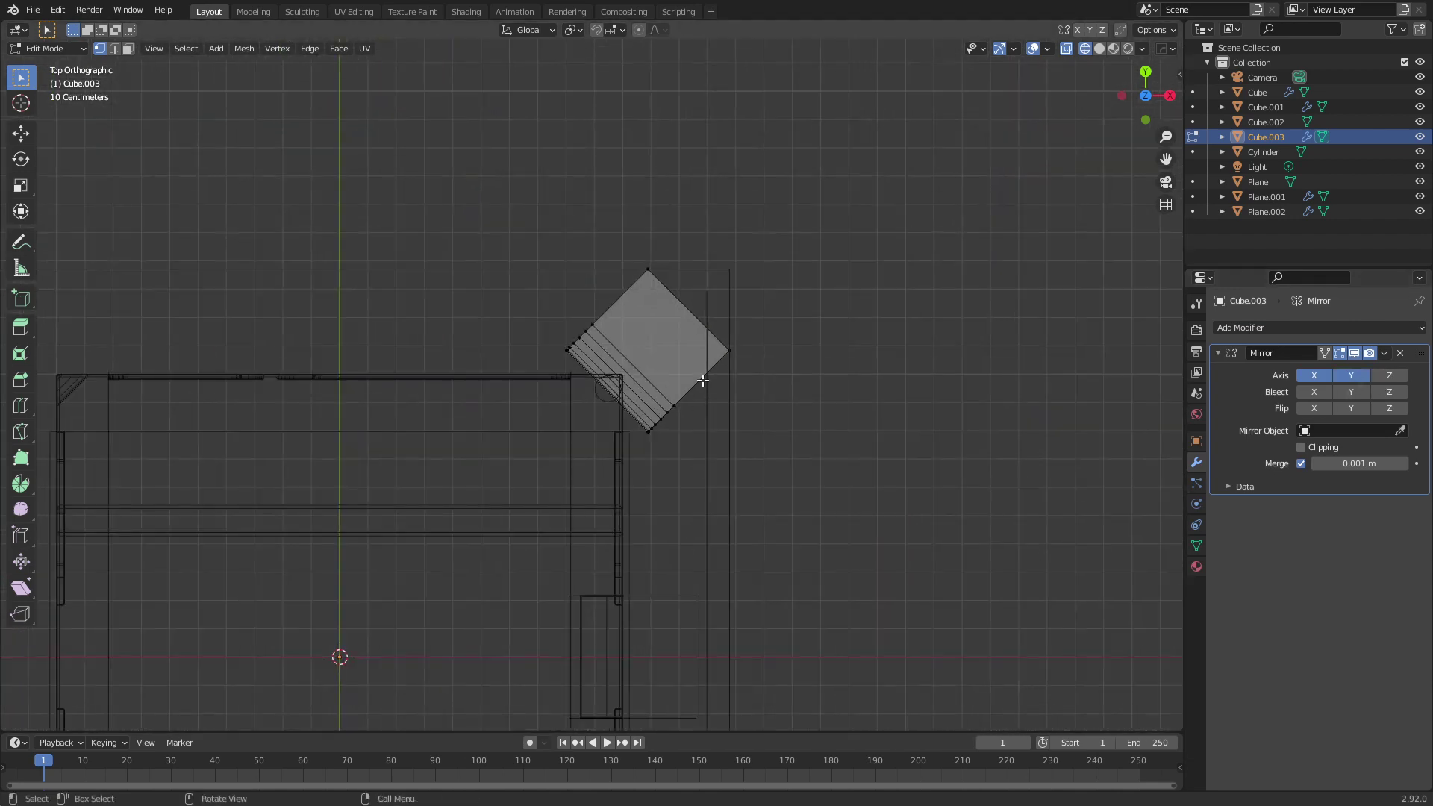
{"action": "key", "text": "a"}
{"action": "scroll", "coordinate": [704, 470], "scroll_direction": "up", "scroll_amount": 3}
{"action": "scroll", "coordinate": [704, 475], "scroll_direction": "up", "scroll_amount": 2}
{"action": "key", "text": "g"}
{"action": "key", "text": "shift"}
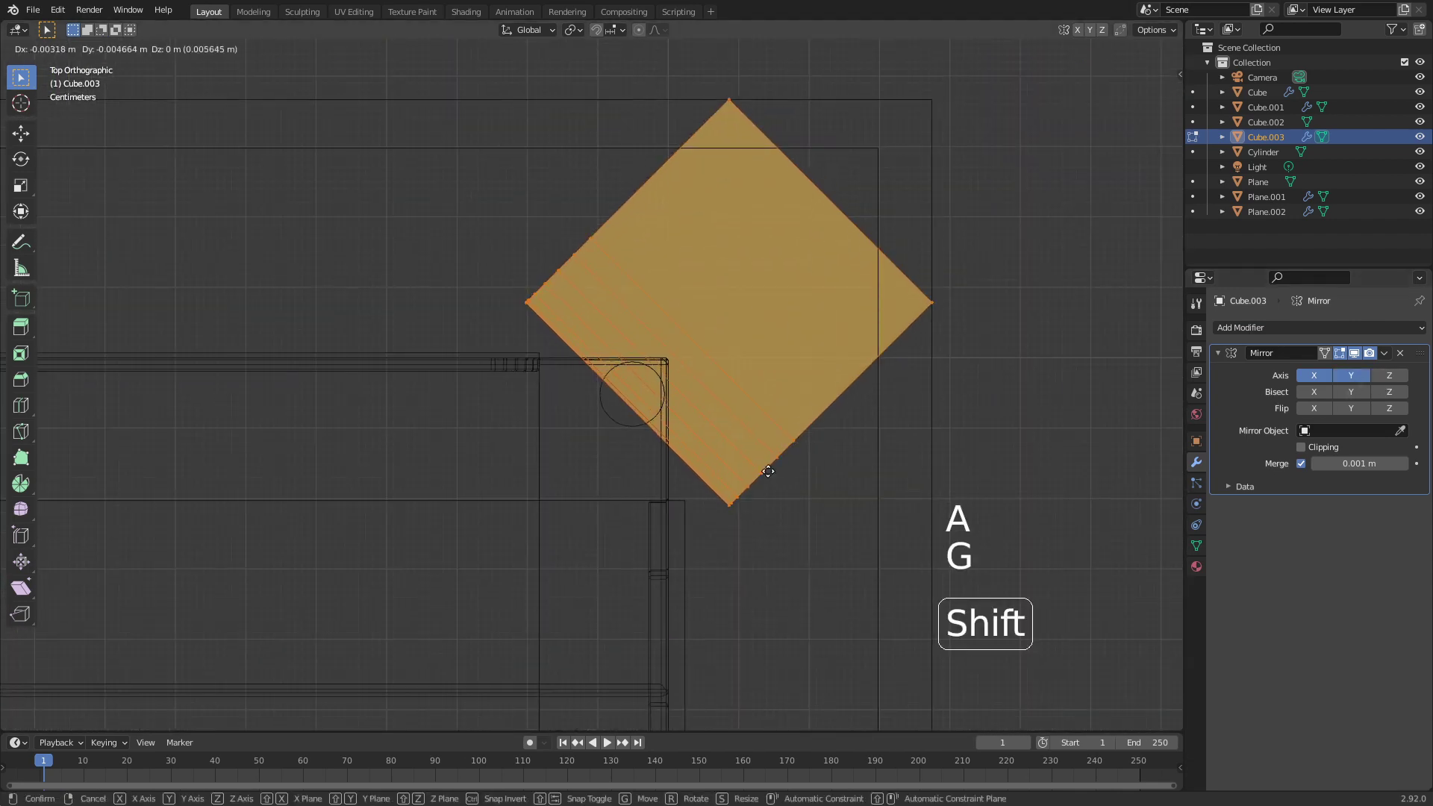
{"action": "left_click", "coordinate": [541, 676]}
Return to Object Mode with solid shading, check the corner around the cylinder, and select the side panel cutter Plane.002.
{"action": "key", "text": "Tab"}
{"action": "mouse_move", "coordinate": [524, 366]}
{"action": "middle_mouse_down"}
{"action": "mouse_move", "coordinate": [764, 441]}
{"action": "mouse_move", "coordinate": [471, 356]}
{"action": "middle_mouse_up"}
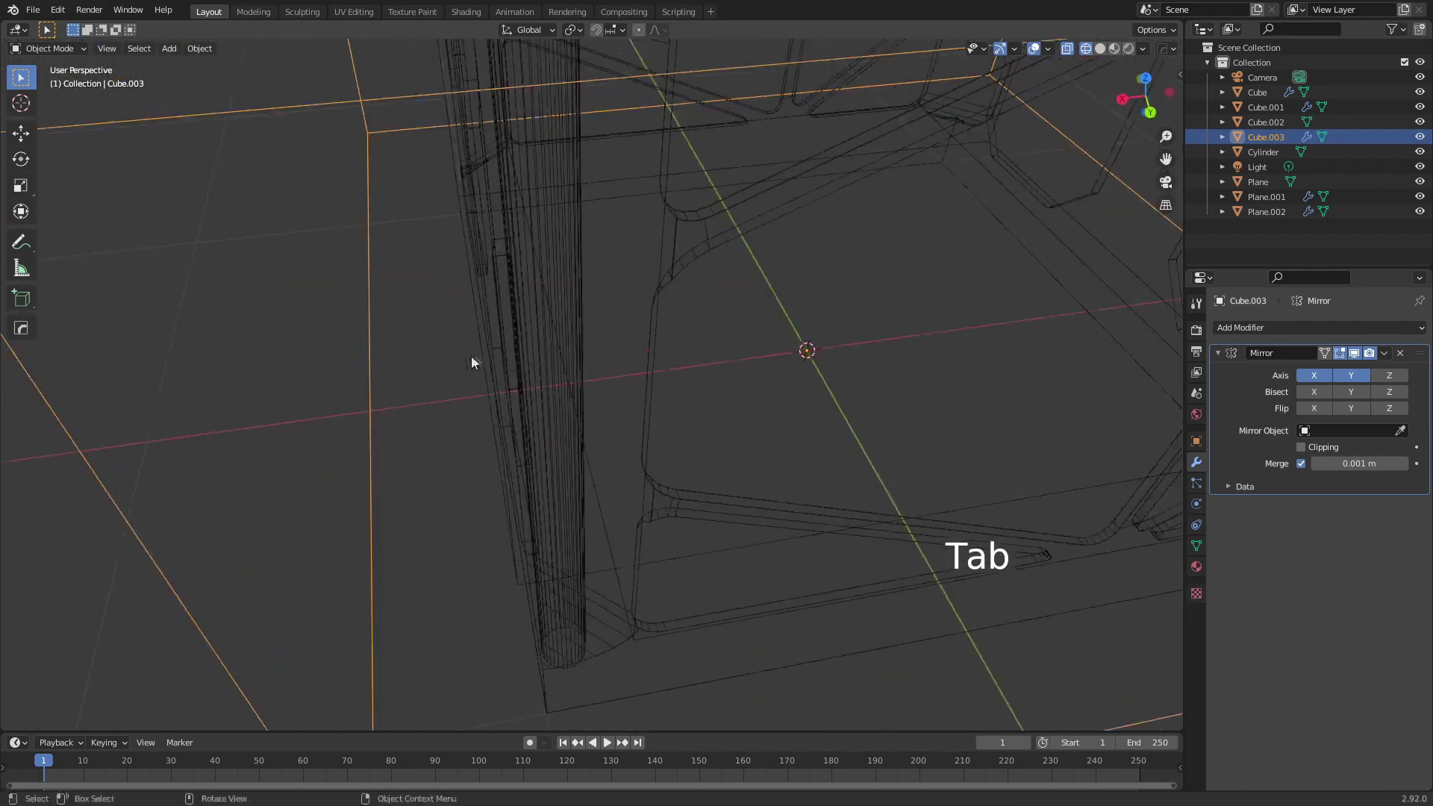
{"action": "key", "text": "z"}
{"action": "left_click", "coordinate": [821, 418]}
{"action": "mouse_move", "coordinate": [718, 421]}
{"action": "middle_mouse_down"}
{"action": "mouse_move", "coordinate": [678, 329]}
{"action": "mouse_move", "coordinate": [679, 350]}
{"action": "mouse_move", "coordinate": [697, 299]}
{"action": "middle_mouse_up"}
{"action": "left_click", "coordinate": [645, 375]}
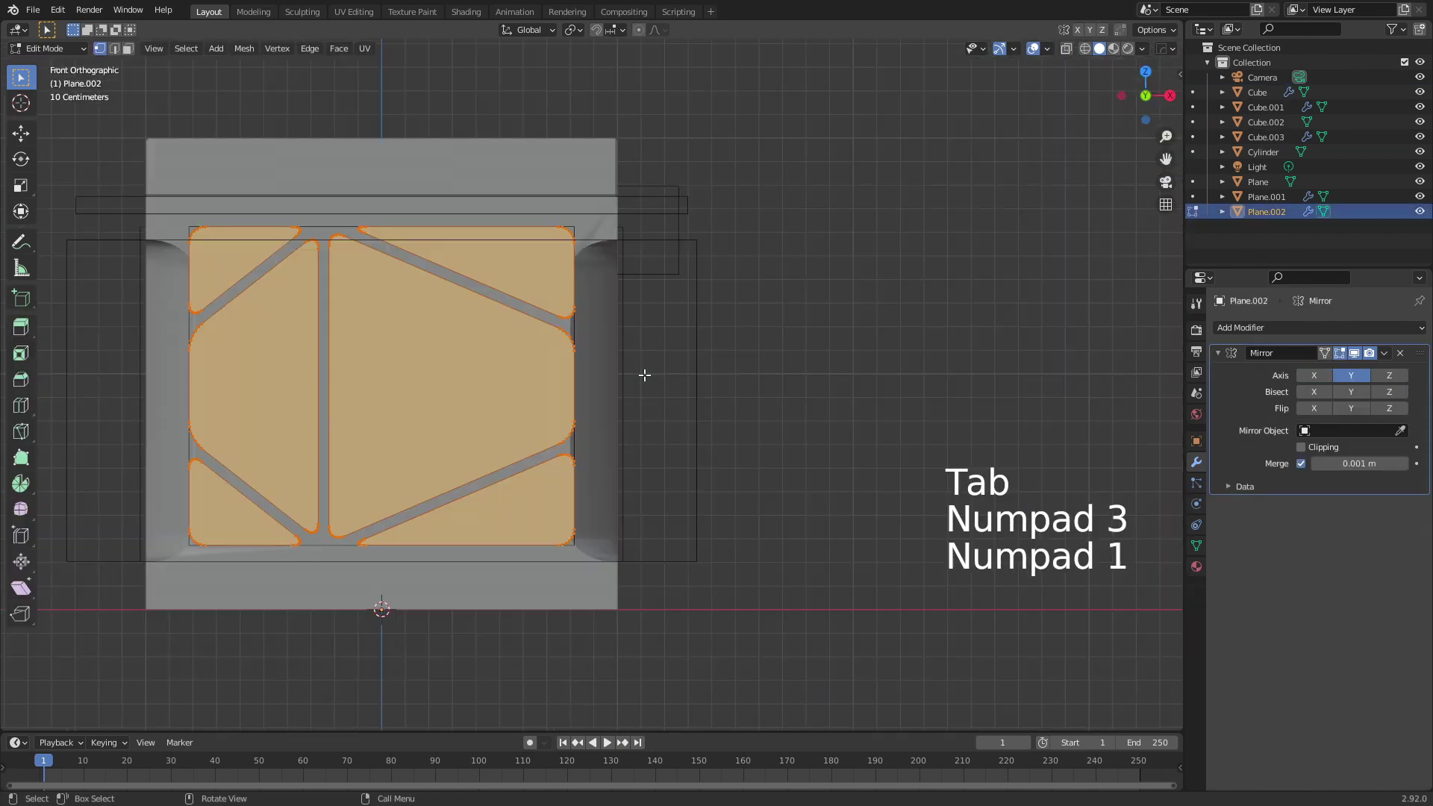
Narrow all of Plane.002's panel shapes along the X axis so they clear the corner recesses.
{"action": "middle_click_drag", "start_coordinate": [455, 433], "coordinate": [482, 427], "text": "shift"}
{"action": "key", "text": "a"}
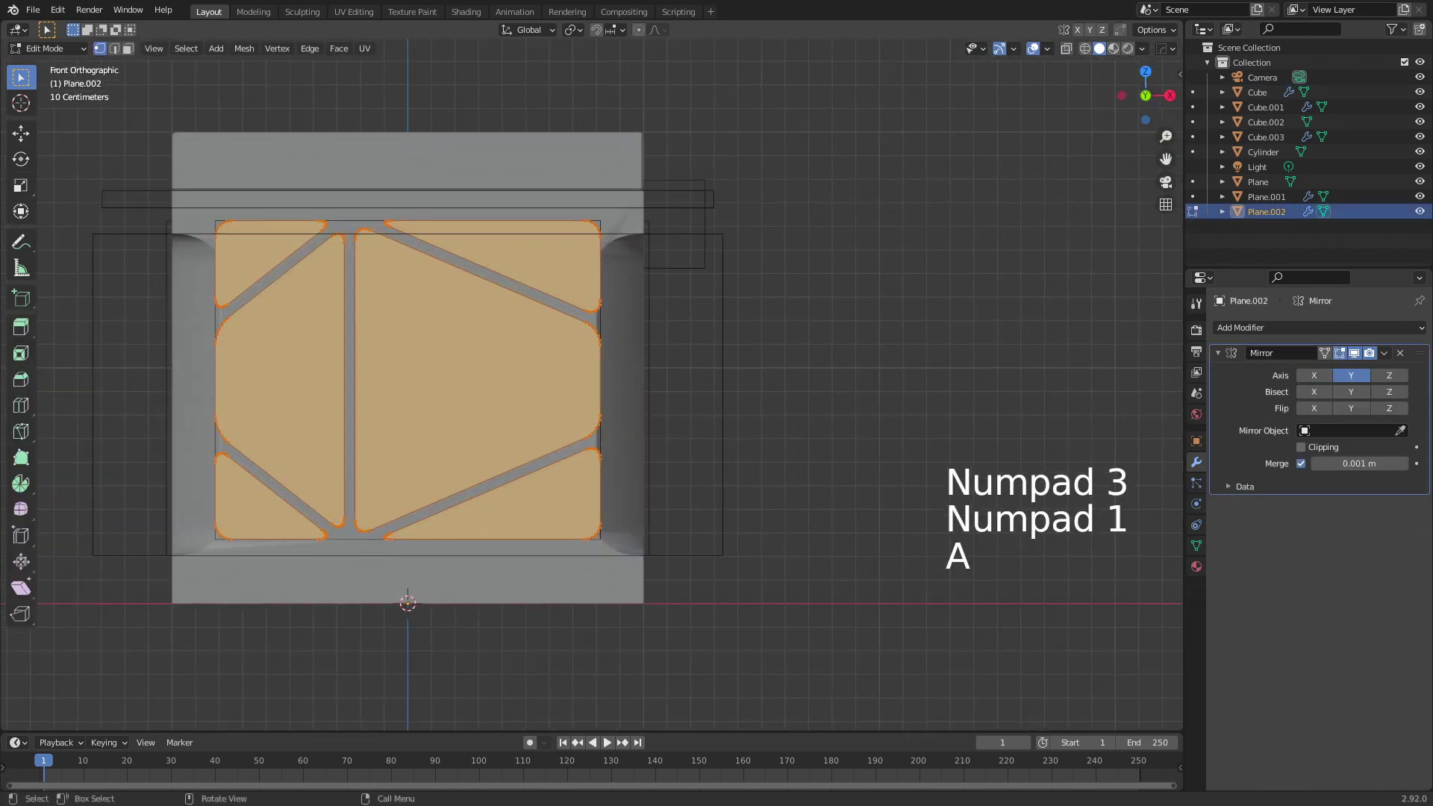
{"action": "key", "text": "s"}
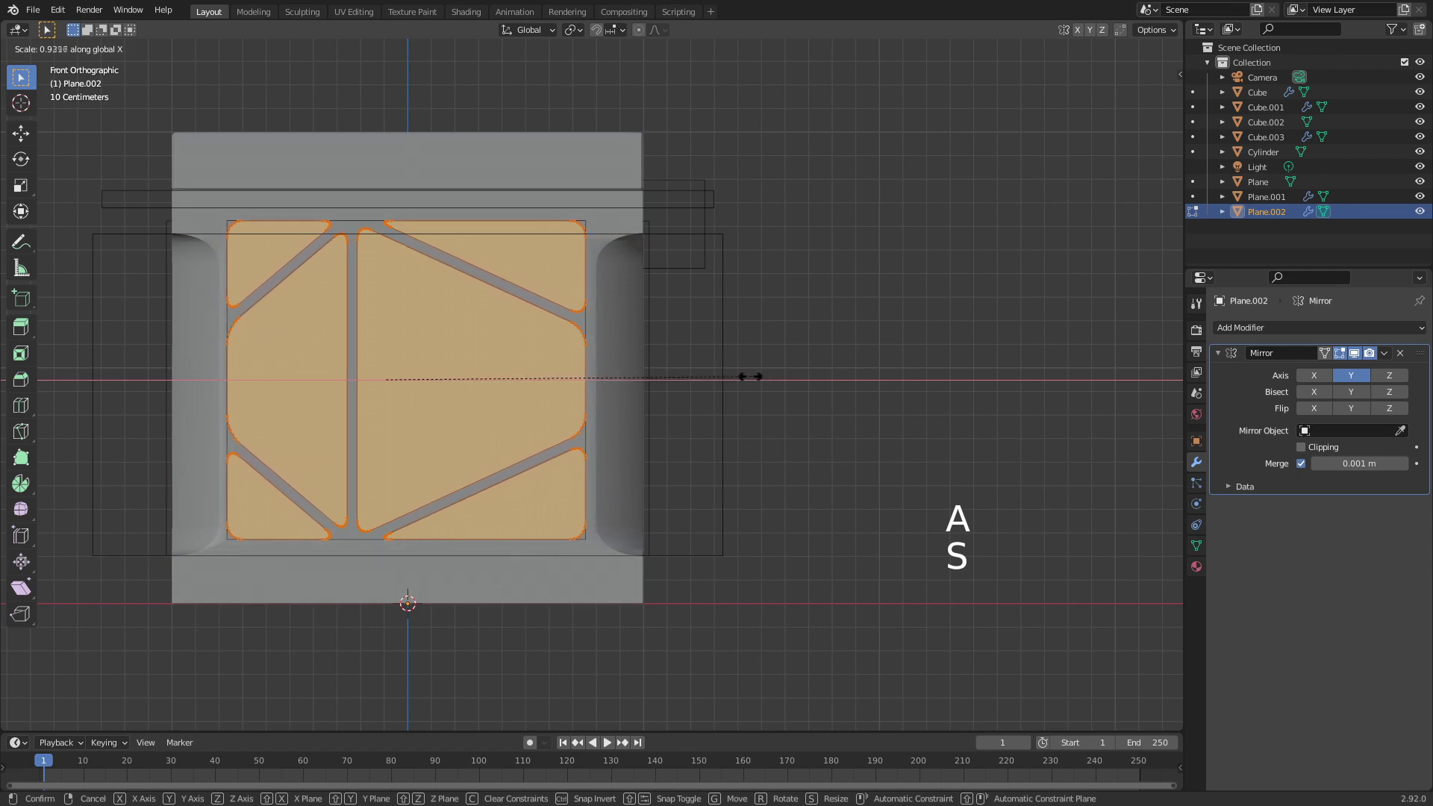
{"action": "left_click", "coordinate": [768, 484]}
{"action": "key", "text": "Tab"}
Move the entire Plane.001 panel cutter inward along the Y axis, clear of the corner recess, and return to Object Mode.
{"action": "middle_click_drag", "start_coordinate": [261, 561], "coordinate": [487, 565]}
{"action": "scroll", "coordinate": [359, 544], "scroll_direction": "down", "scroll_amount": 4}
{"action": "left_click", "coordinate": [678, 440]}
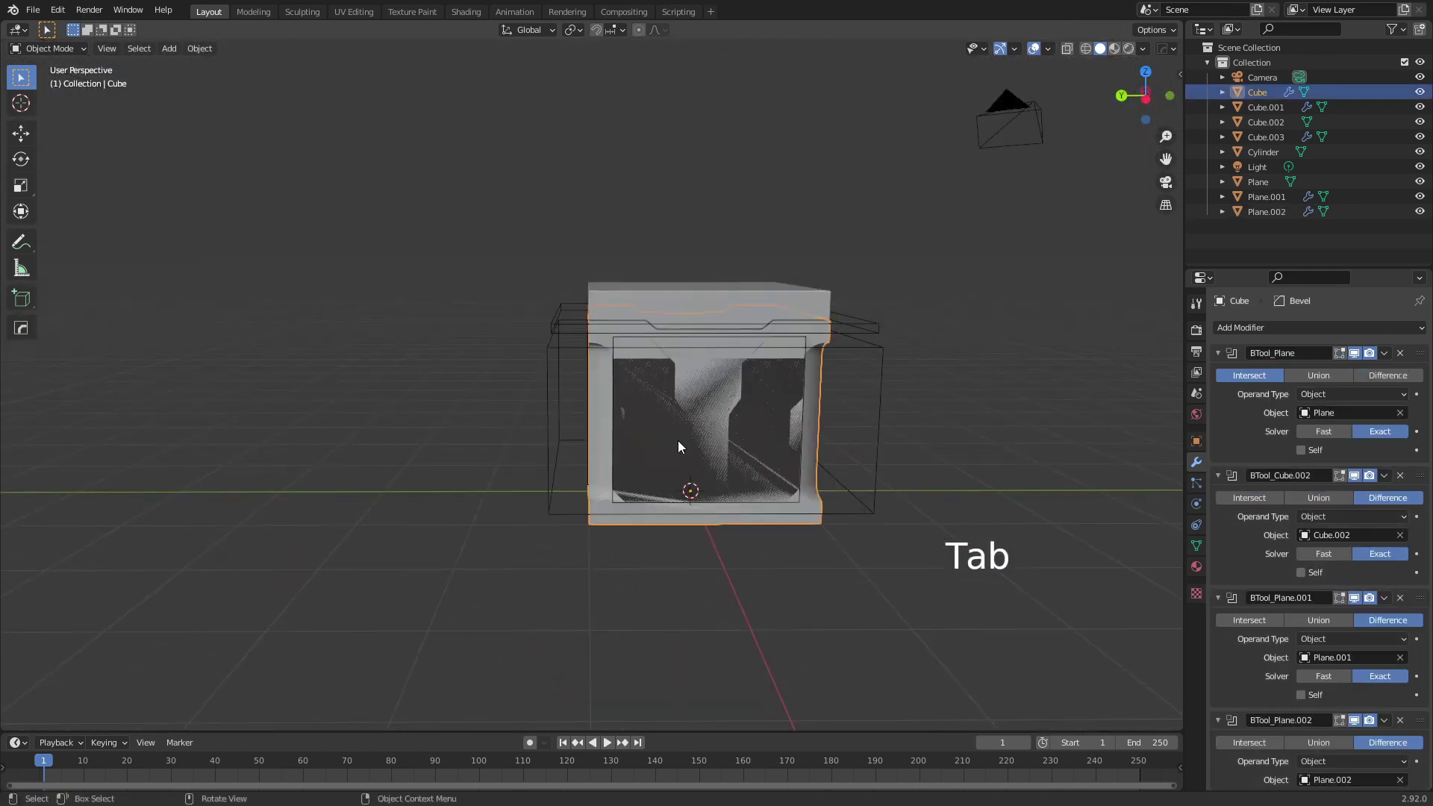
{"action": "middle_click_drag", "start_coordinate": [678, 440], "coordinate": [562, 369]}
{"action": "left_click", "coordinate": [562, 370]}
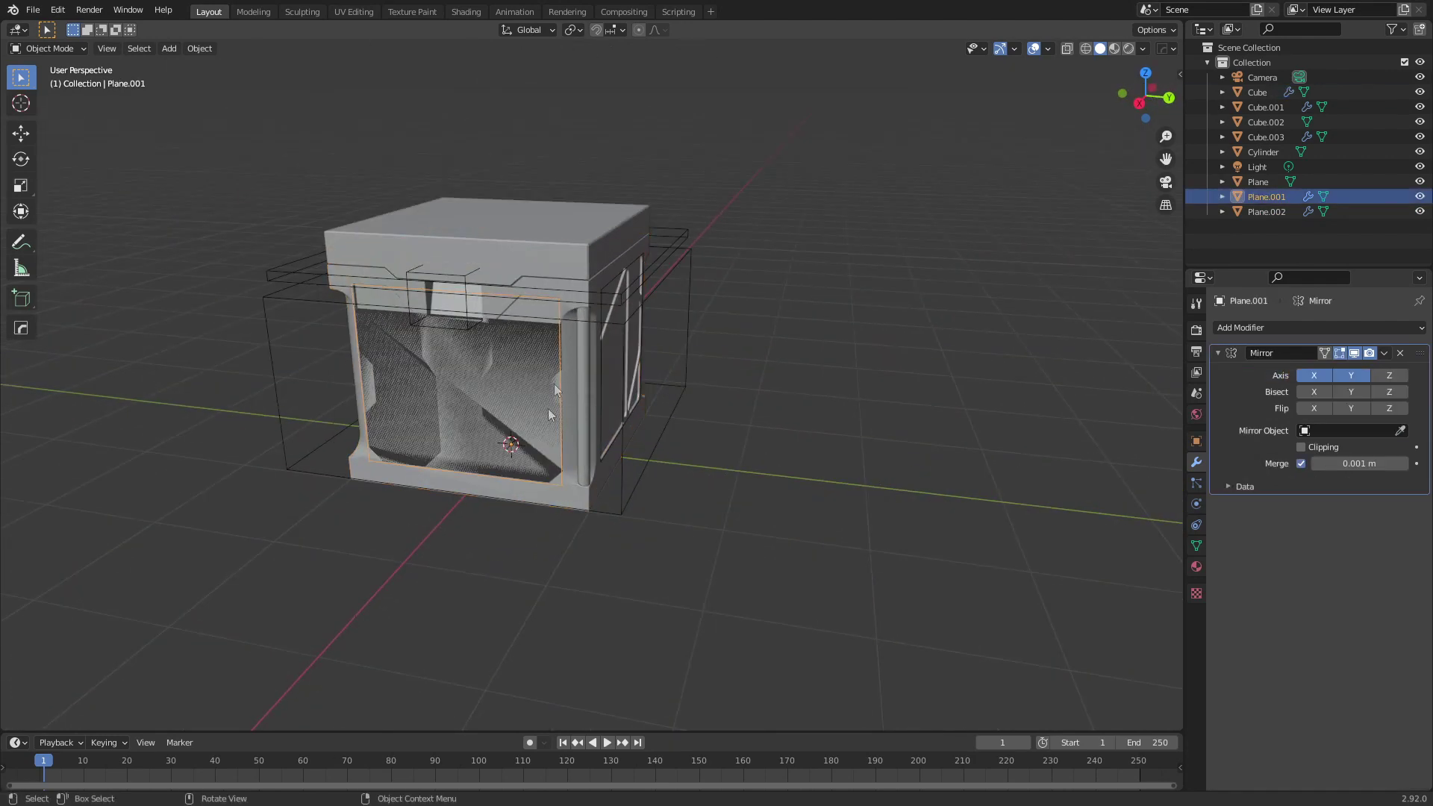
{"action": "key", "text": "Tab"}
{"action": "key", "text": "KP_3"}
{"action": "key", "text": "a"}
{"action": "middle_click_drag", "start_coordinate": [547, 423], "coordinate": [617, 425], "text": "shift"}
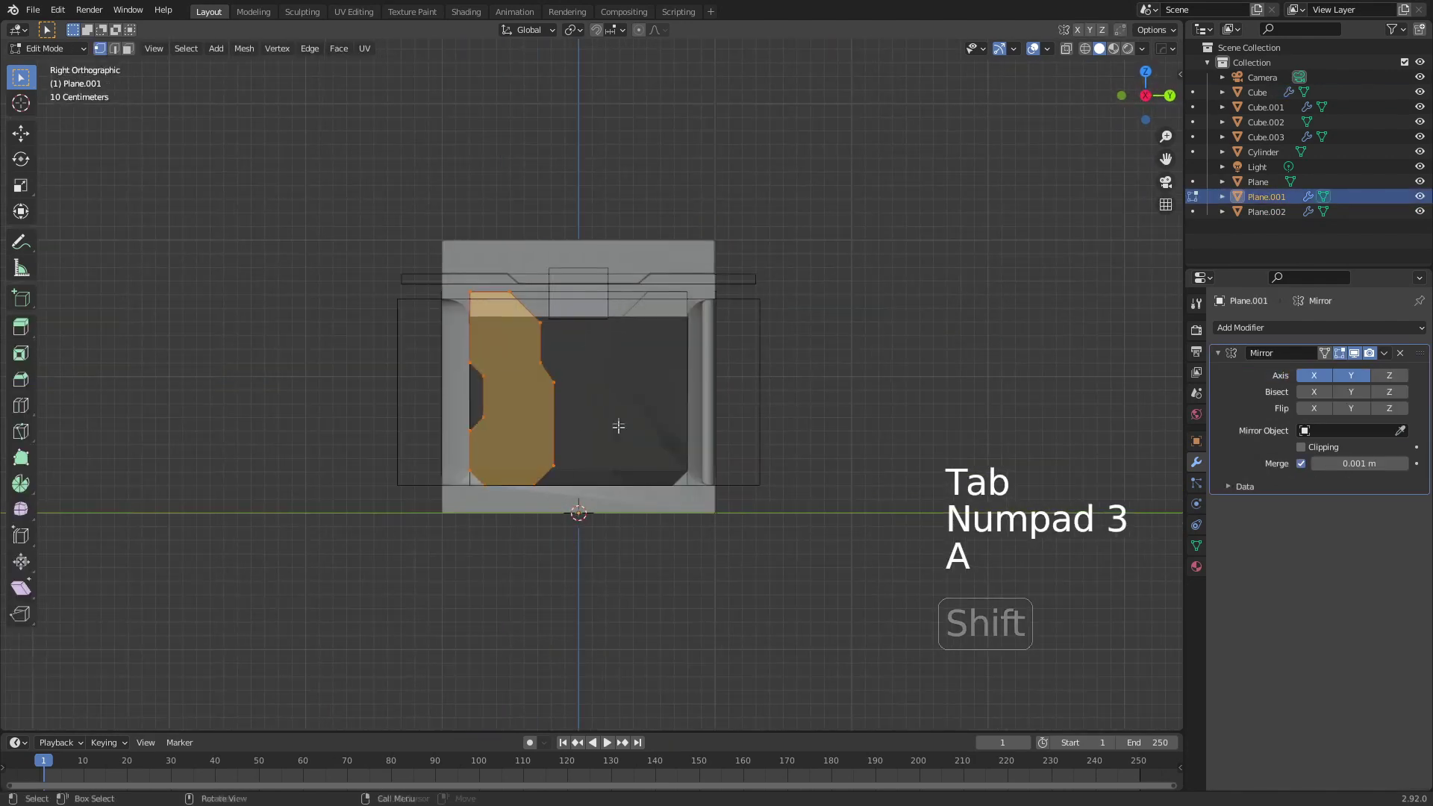
{"action": "scroll", "coordinate": [618, 447], "scroll_direction": "up", "scroll_amount": 4}
{"action": "key", "text": "g"}
{"action": "middle_click", "coordinate": [618, 447]}
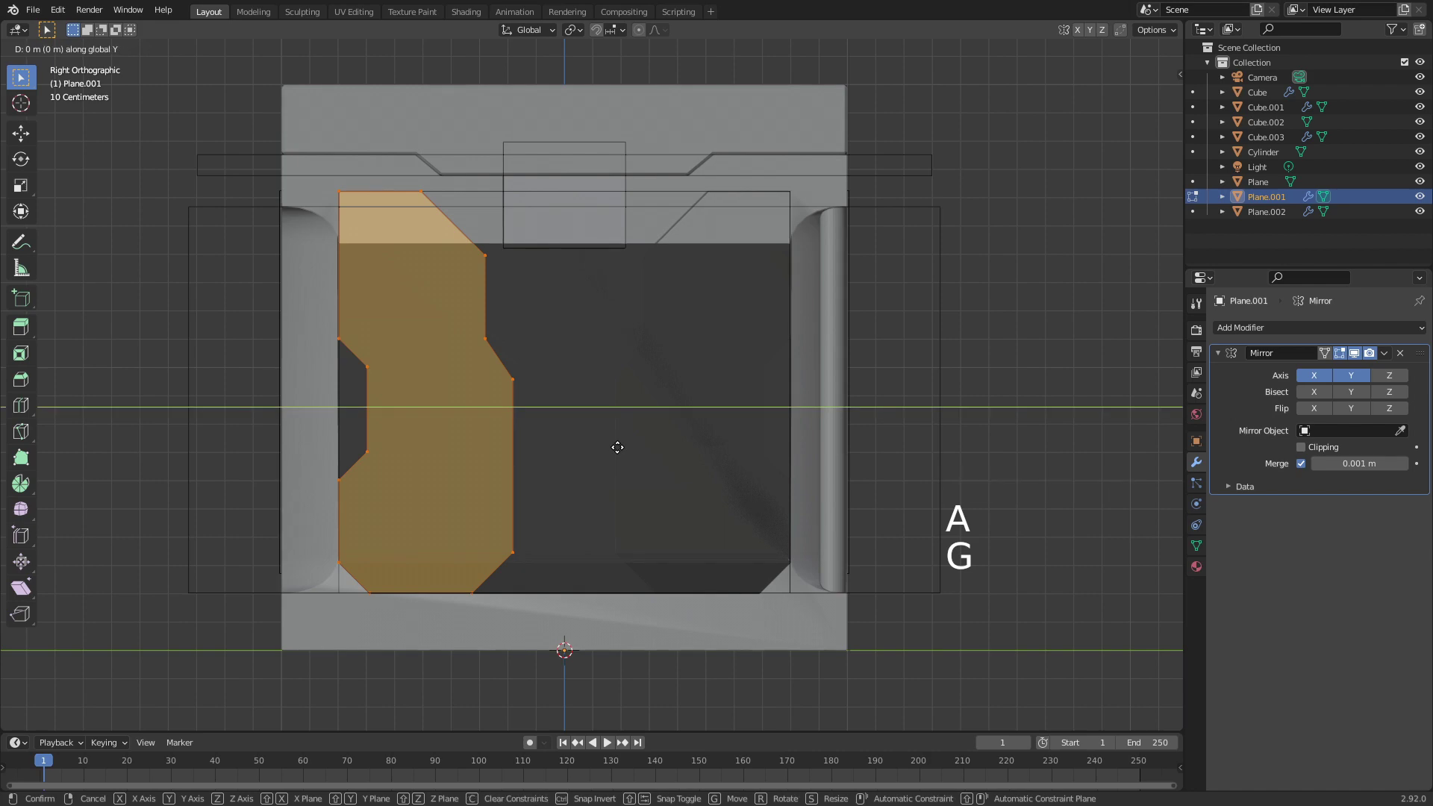
{"action": "left_click", "coordinate": [624, 451]}
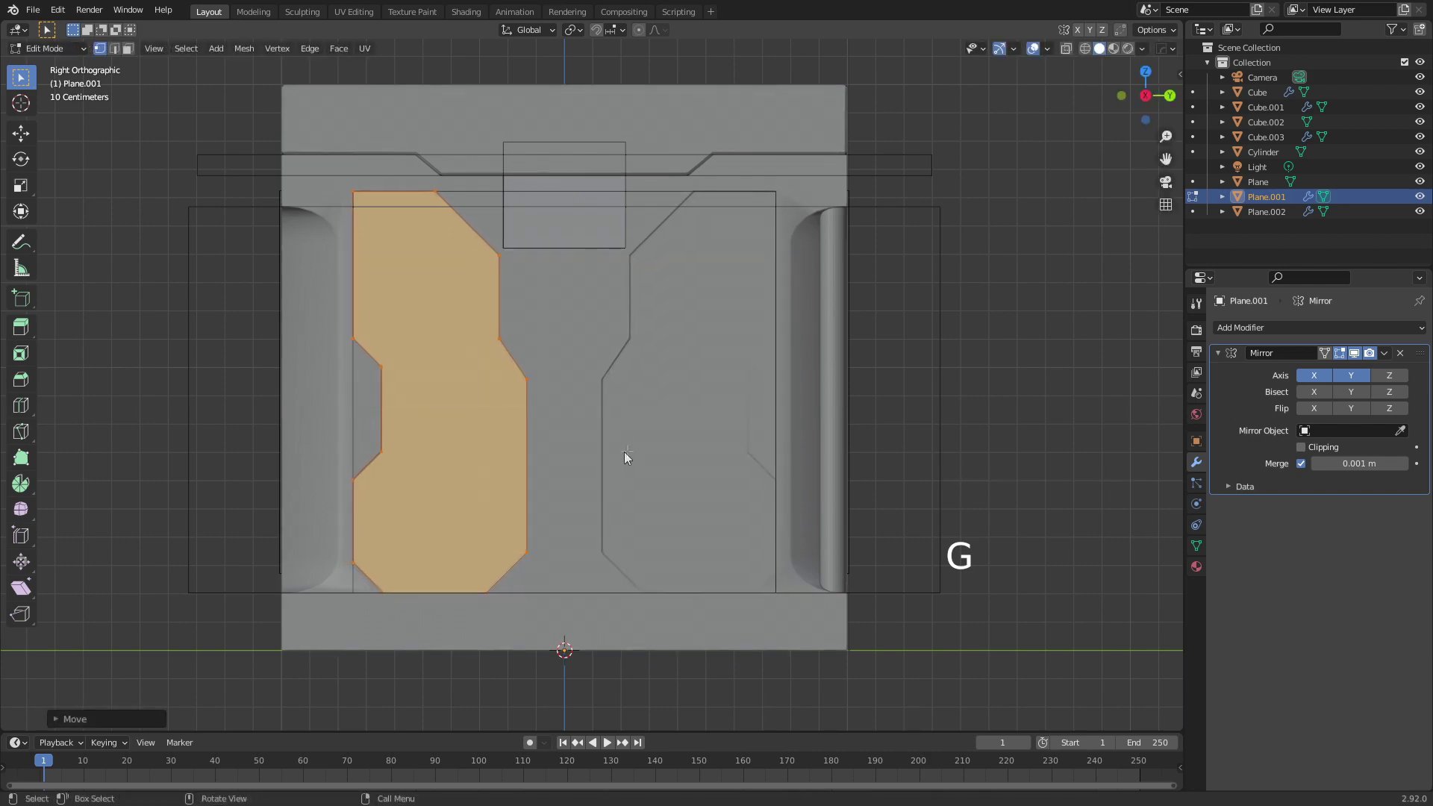
{"action": "key", "text": "Tab"}
Add a Mirror modifier to the corner Cylinder with both the X and Y axes enabled.
{"action": "middle_click_drag", "start_coordinate": [623, 450], "coordinate": [734, 483]}
{"action": "scroll", "coordinate": [734, 483], "scroll_direction": "down", "scroll_amount": 6}
{"action": "middle_click_drag", "start_coordinate": [542, 477], "coordinate": [874, 455]}
{"action": "left_click", "coordinate": [643, 409]}
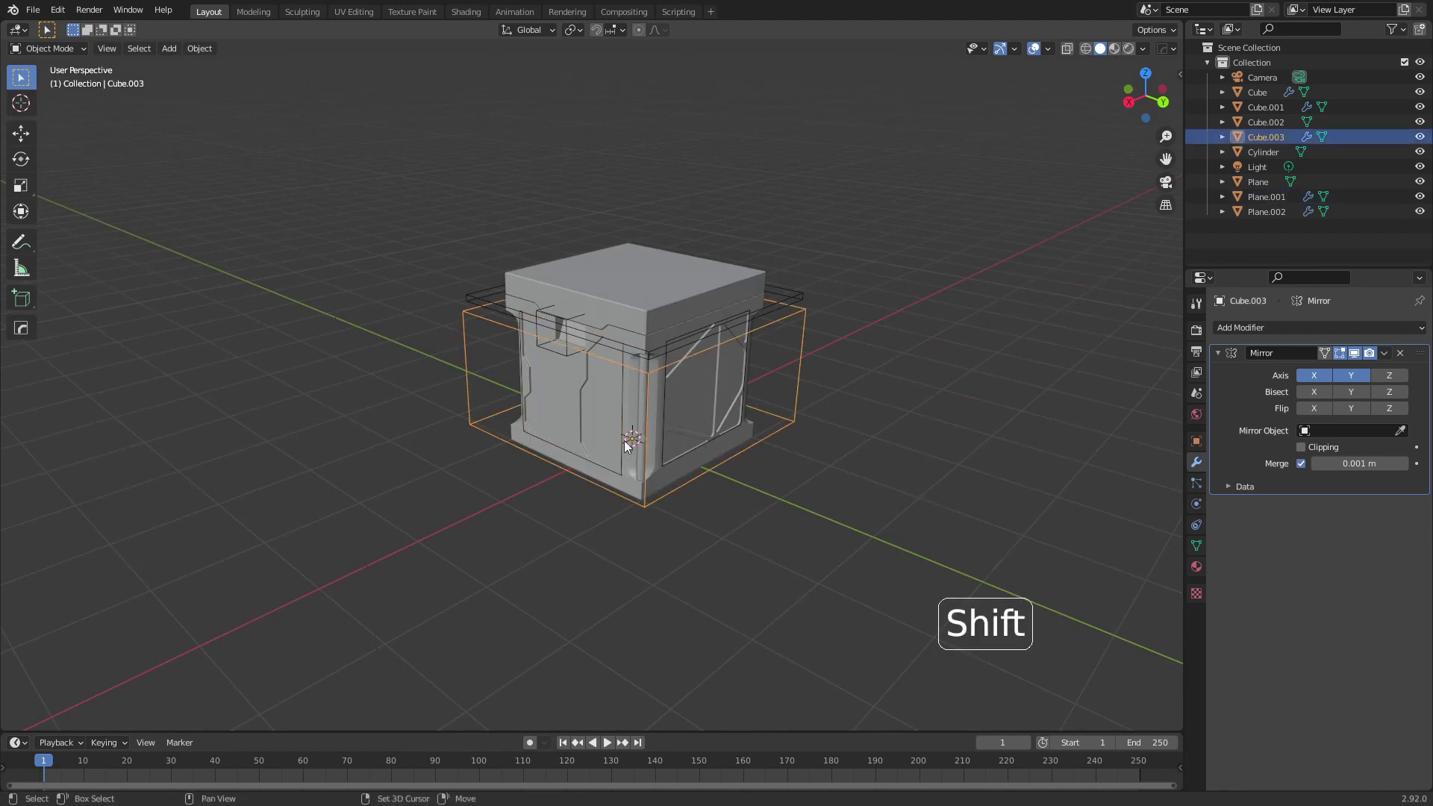
{"action": "middle_click_drag", "start_coordinate": [645, 454], "coordinate": [593, 487], "text": "shift"}
{"action": "scroll", "coordinate": [592, 487], "scroll_direction": "up", "scroll_amount": 3}
{"action": "left_click", "coordinate": [567, 496]}
{"action": "left_click", "coordinate": [1262, 329]}
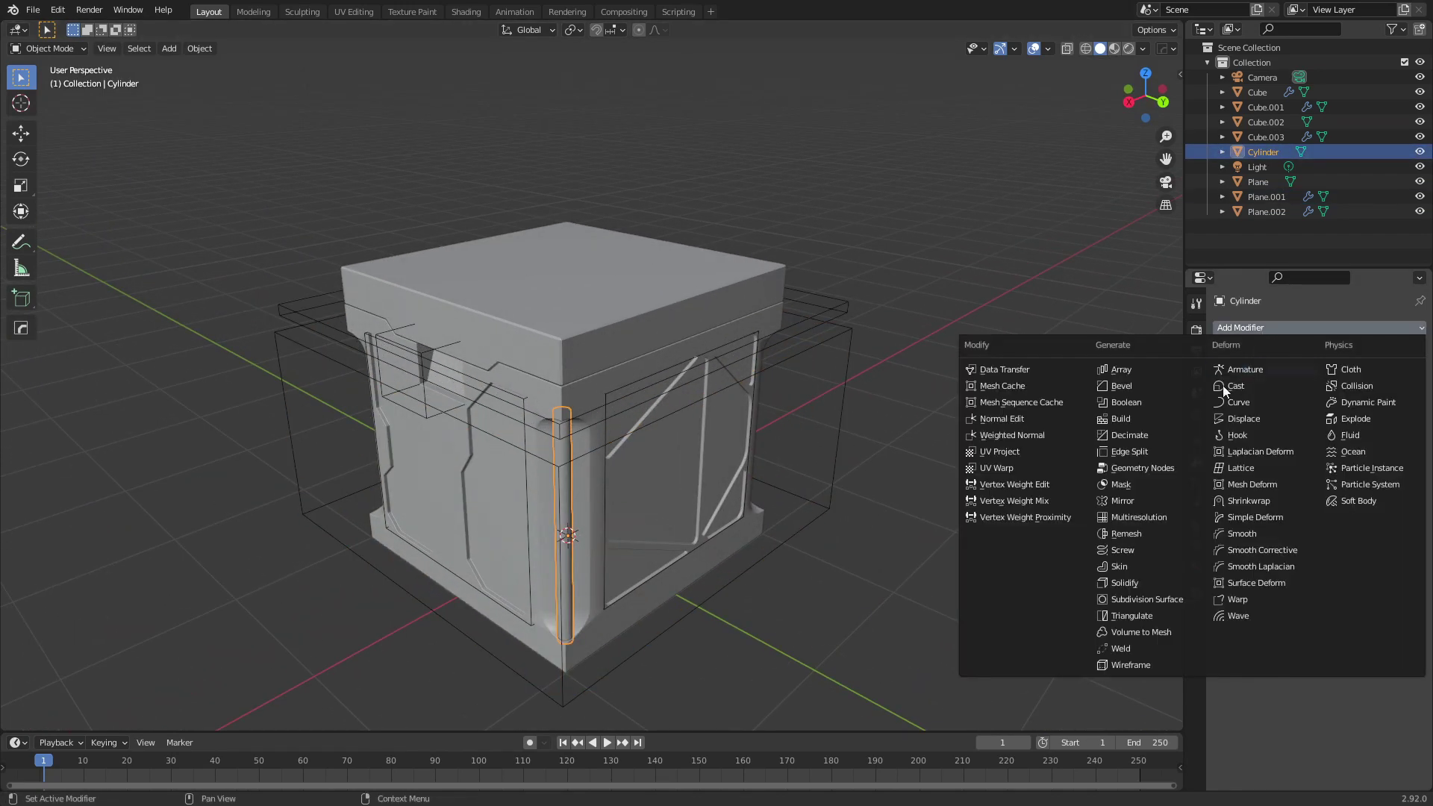
{"action": "left_click", "coordinate": [1133, 502]}
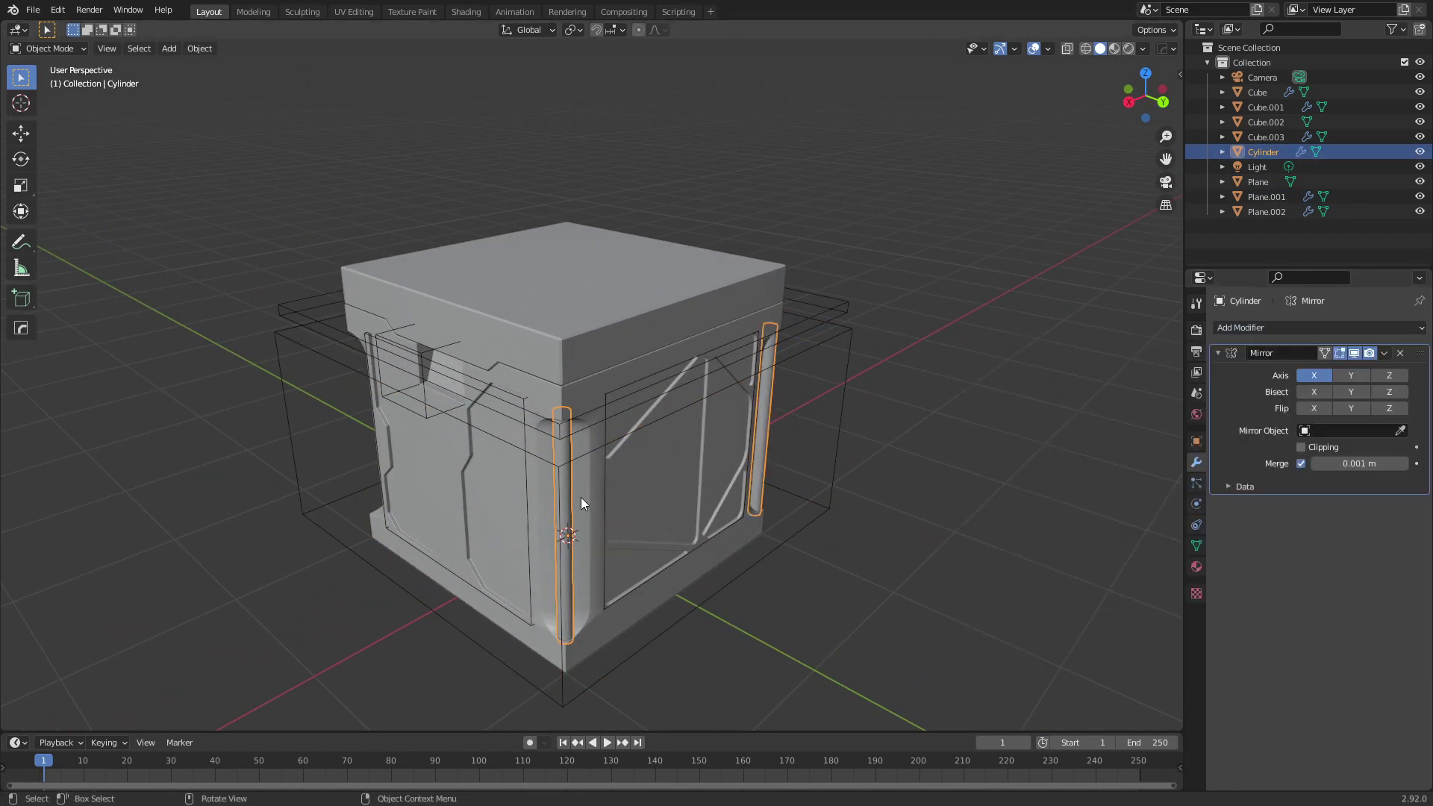
{"action": "left_click", "coordinate": [702, 614]}
{"action": "middle_click_drag", "start_coordinate": [698, 630], "coordinate": [776, 594]}
{"action": "left_click", "coordinate": [889, 603]}
Shade all of the corner Cylinder's faces smooth and check the mirrored columns around the crate.
{"action": "scroll", "coordinate": [752, 551], "scroll_direction": "up", "scroll_amount": 3}
{"action": "left_click", "coordinate": [778, 533]}
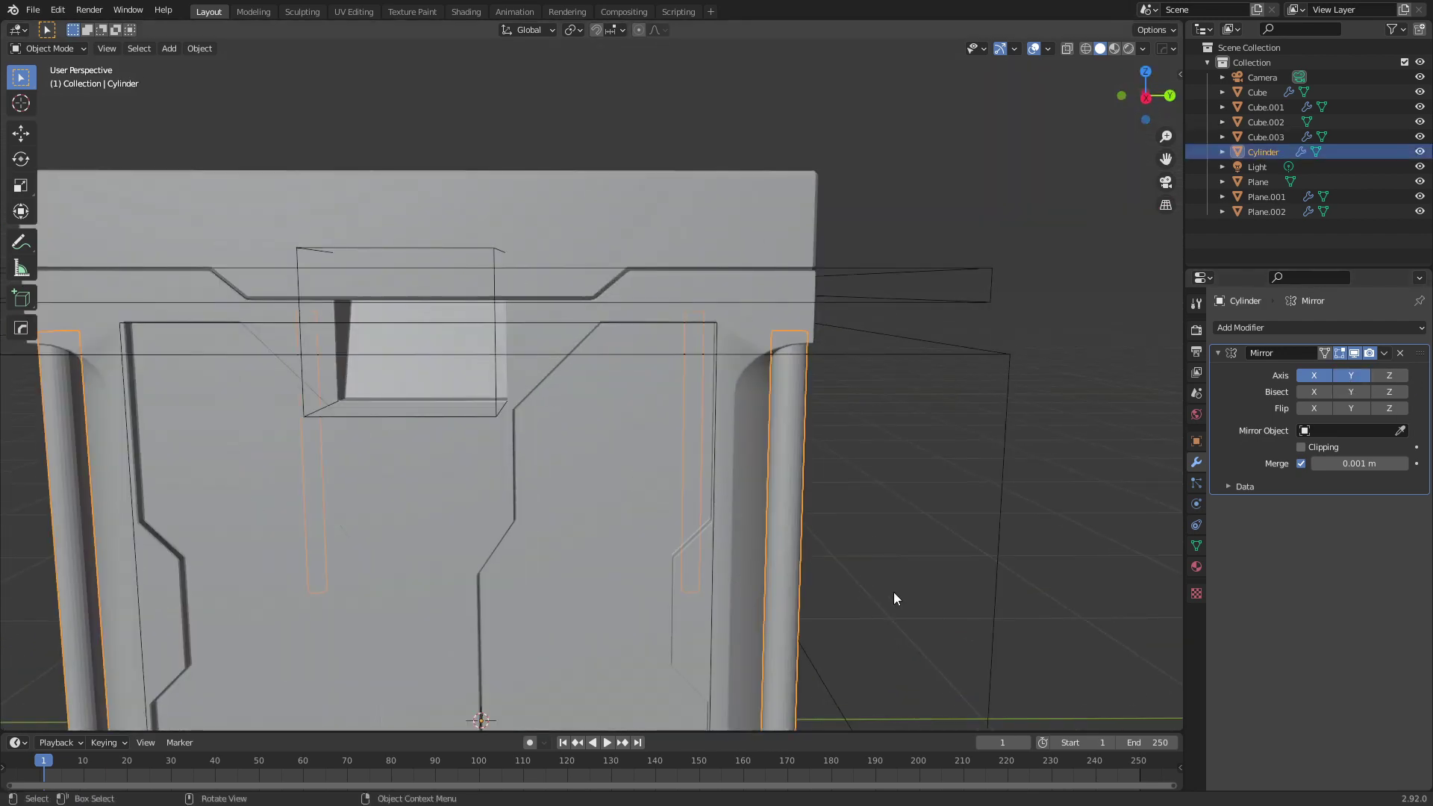
{"action": "key", "text": "Tab"}
{"action": "key", "text": "a"}
{"action": "key", "text": "space"}
{"action": "key", "text": "Return"}
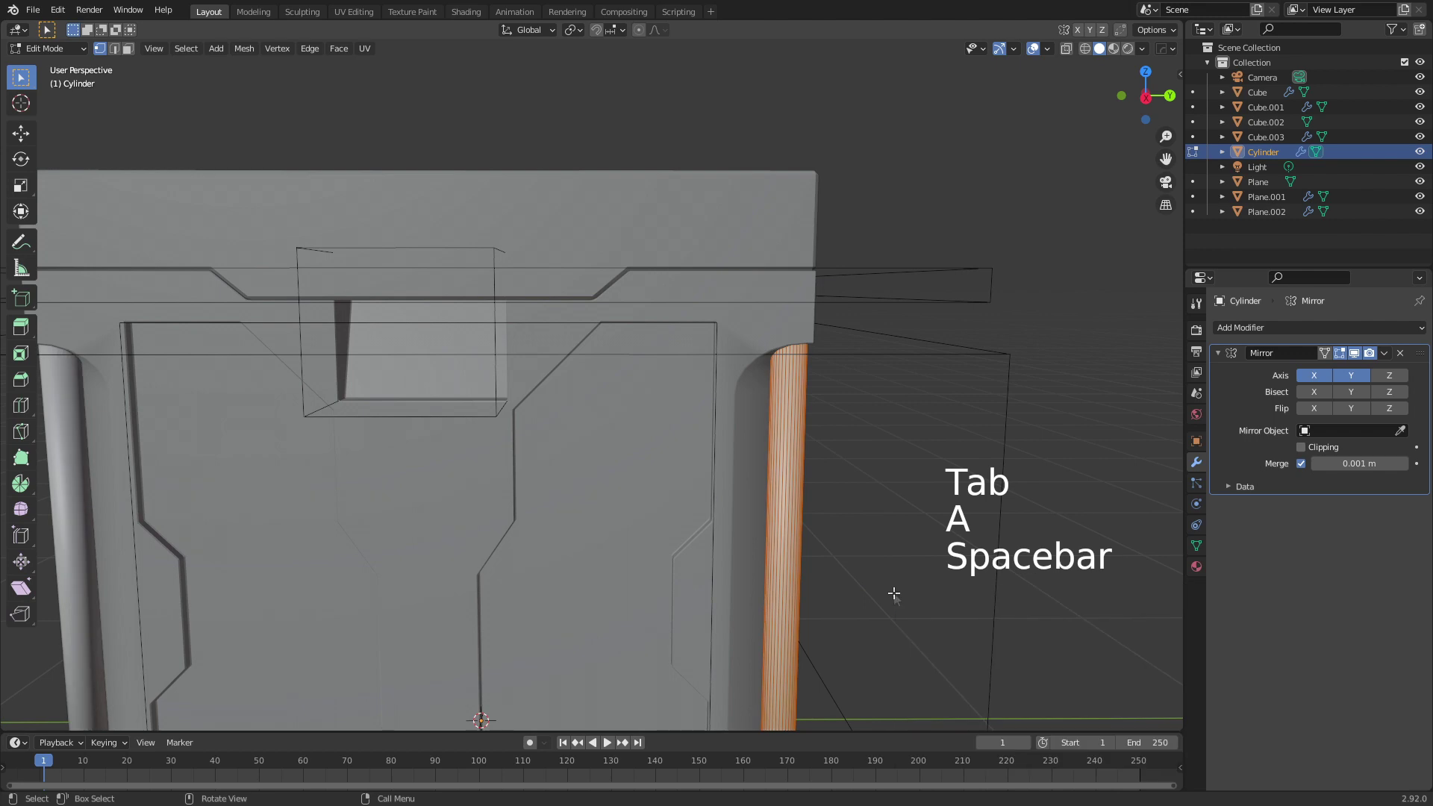
{"action": "key", "text": "Tab"}
{"action": "scroll", "coordinate": [891, 598], "scroll_direction": "down", "scroll_amount": 5}
{"action": "left_click", "coordinate": [871, 618]}
{"action": "middle_click_drag", "start_coordinate": [871, 618], "coordinate": [495, 629]}
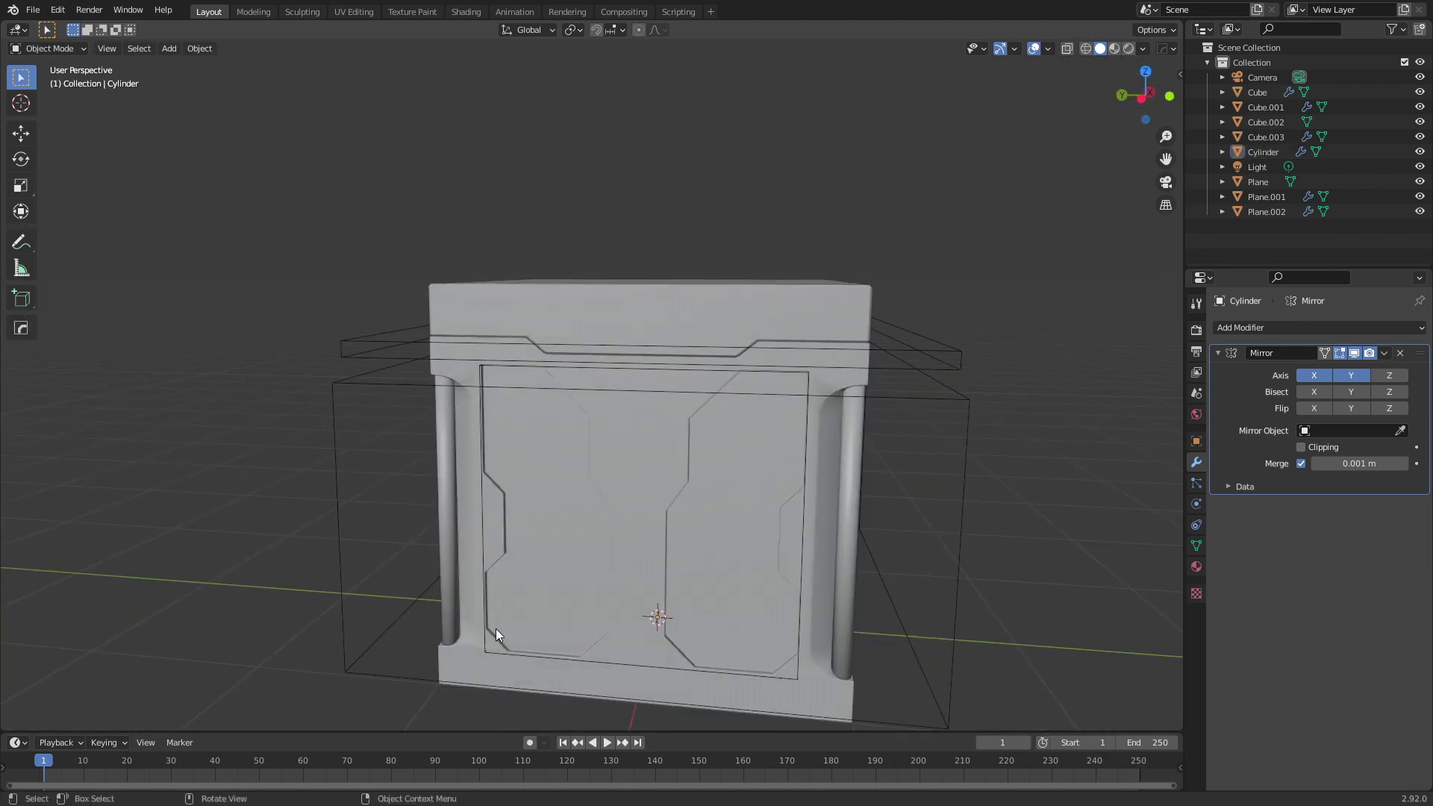
{"action": "middle_click_drag", "start_coordinate": [638, 289], "coordinate": [651, 493]}
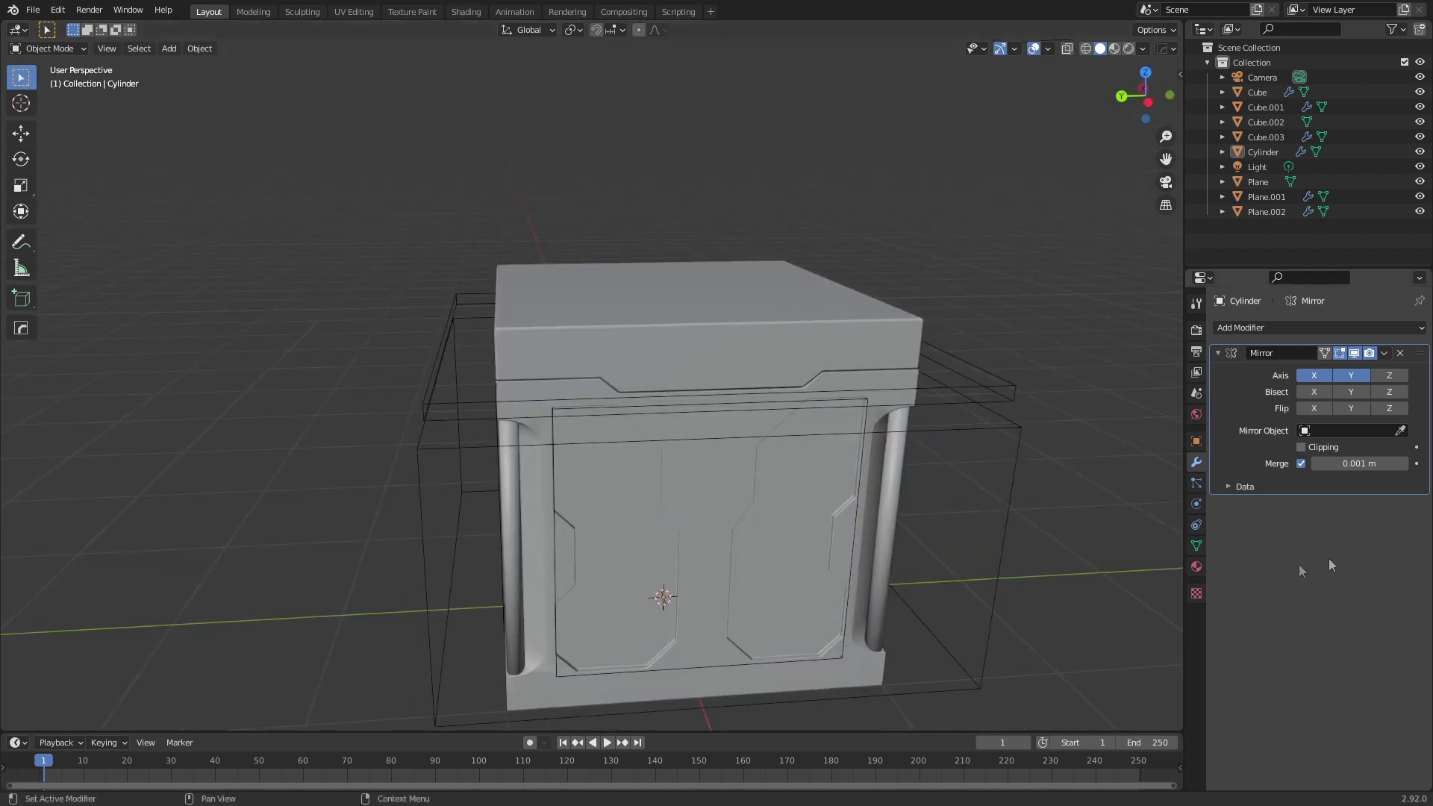
Enable Auto Smooth at 30° for the Cylinder's normals.
{"action": "left_click", "coordinate": [894, 505]}
{"action": "left_click", "coordinate": [1197, 546]}
{"action": "left_click", "coordinate": [1300, 606]}
{"action": "left_click", "coordinate": [1040, 678]}
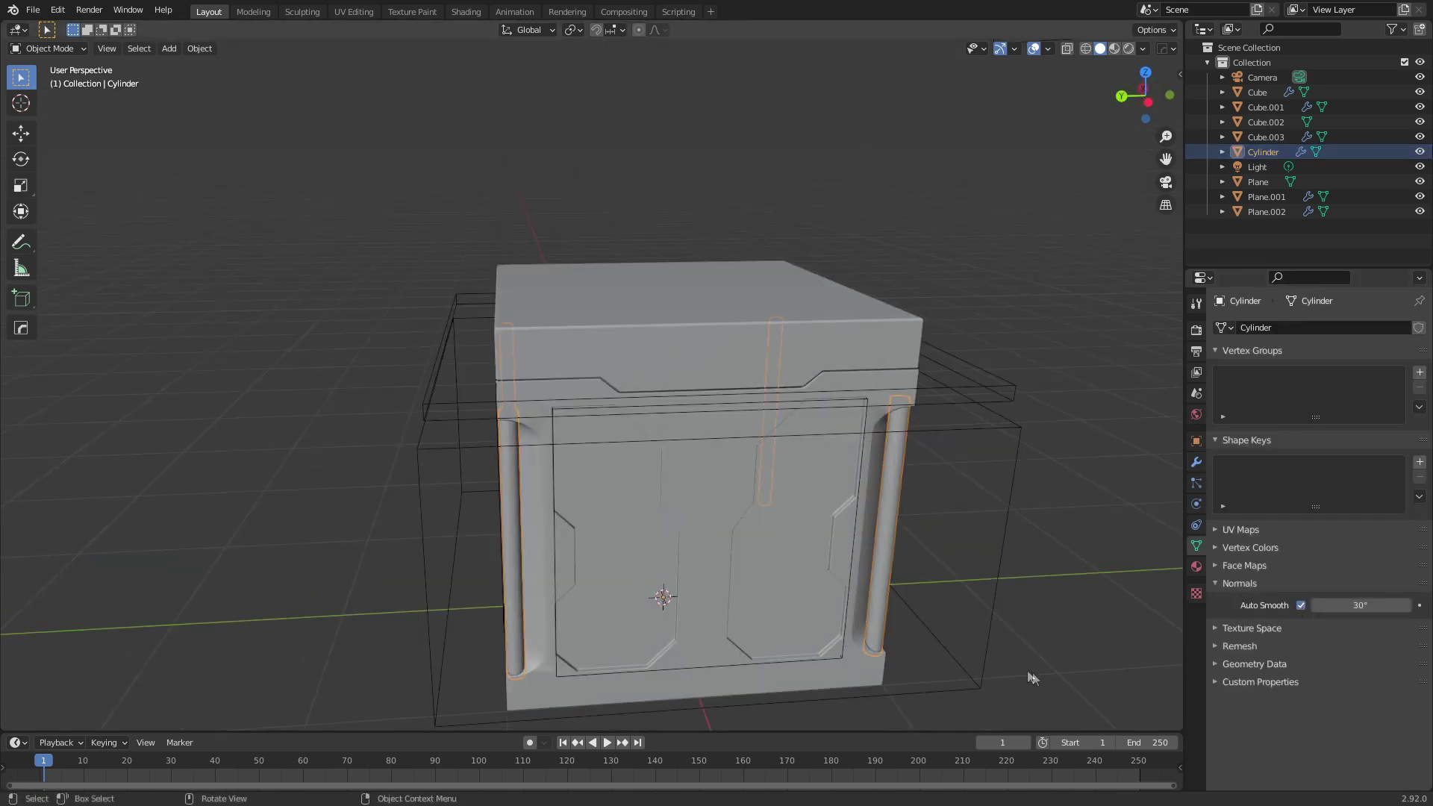
Add a new cube at the crate's base and scale its mesh down to a small block.
{"action": "mouse_move", "coordinate": [1040, 679]}
{"action": "middle_mouse_down"}
{"action": "mouse_move", "coordinate": [1050, 611]}
{"action": "mouse_move", "coordinate": [520, 686]}
{"action": "middle_mouse_up"}
{"action": "key", "text": "KP_3"}
{"action": "key", "text": "KP_1"}
{"action": "key", "text": "KP_3"}
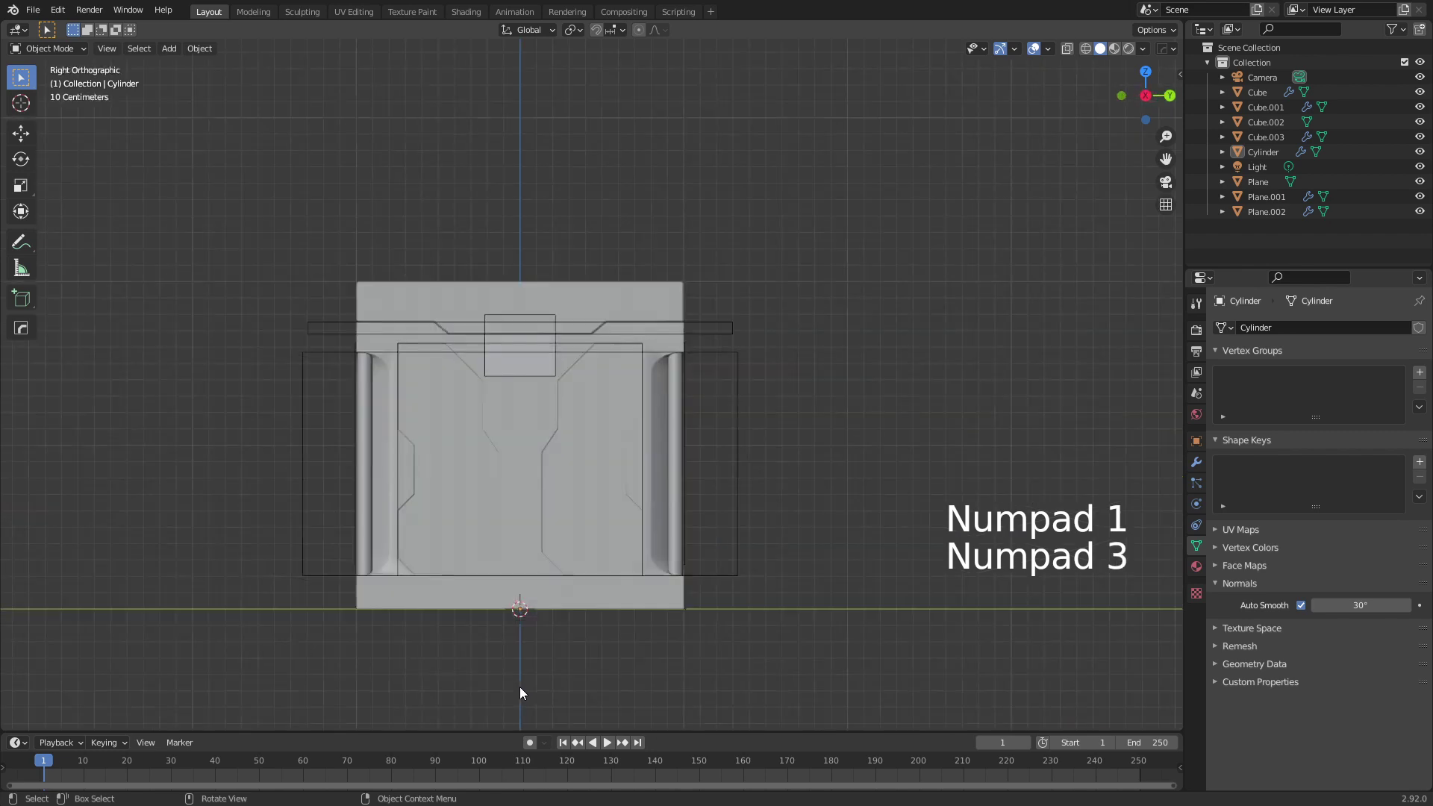
{"action": "key", "text": "KP_1"}
{"action": "scroll", "coordinate": [565, 614], "scroll_direction": "up", "scroll_amount": 2}
{"action": "middle_click_drag", "start_coordinate": [530, 655], "coordinate": [577, 540], "text": "shift"}
{"action": "key", "text": "shift+a"}
{"action": "mouse_move", "coordinate": [586, 488]}
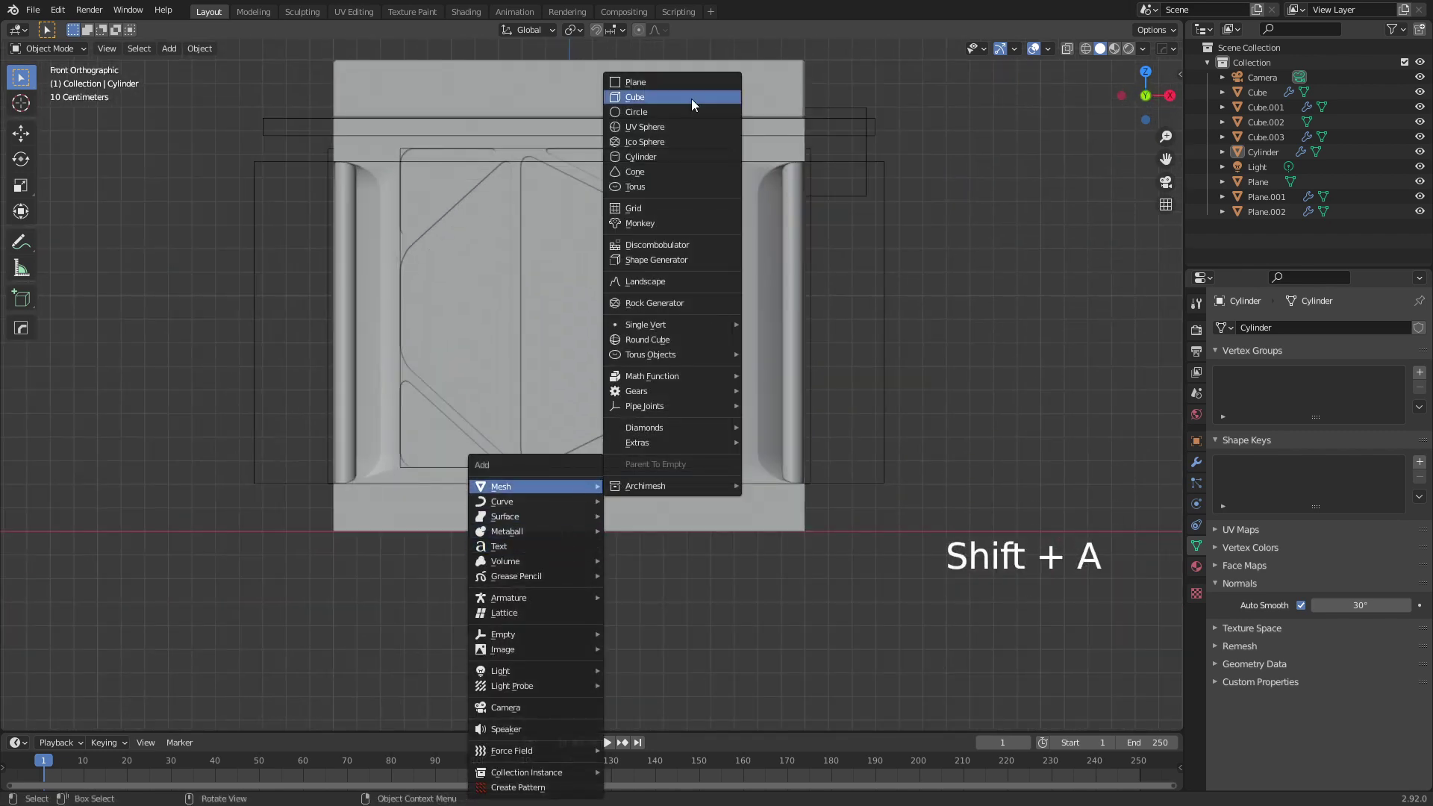
{"action": "left_click", "coordinate": [642, 100]}
{"action": "key", "text": "Tab"}
{"action": "key", "text": "s"}
{"action": "left_click", "coordinate": [604, 515]}
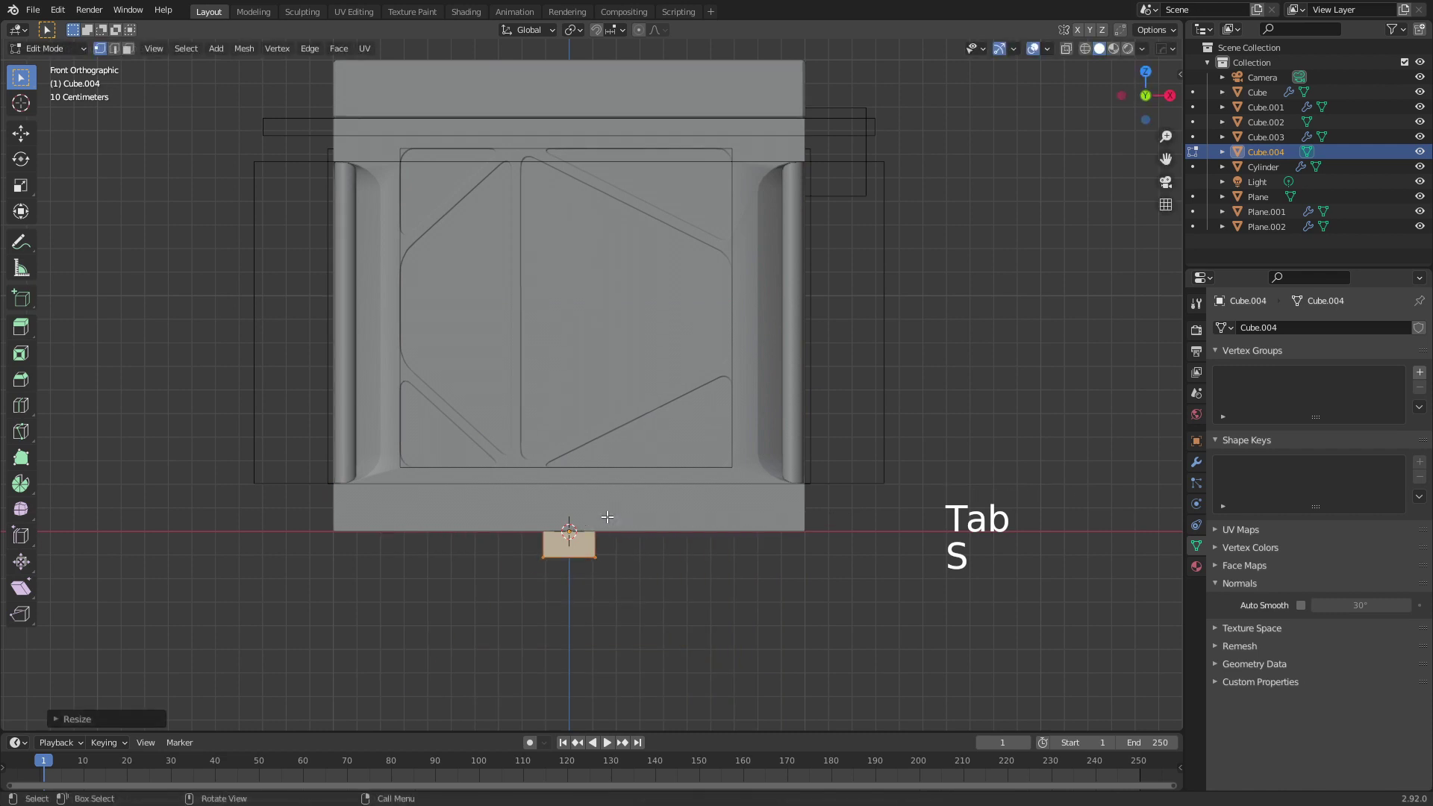
Offset the small block along X from the crate's center and widen it along the X axis.
{"action": "key", "text": "g"}
{"action": "left_click", "coordinate": [704, 517]}
{"action": "key", "text": "s"}
{"action": "key", "text": "x"}
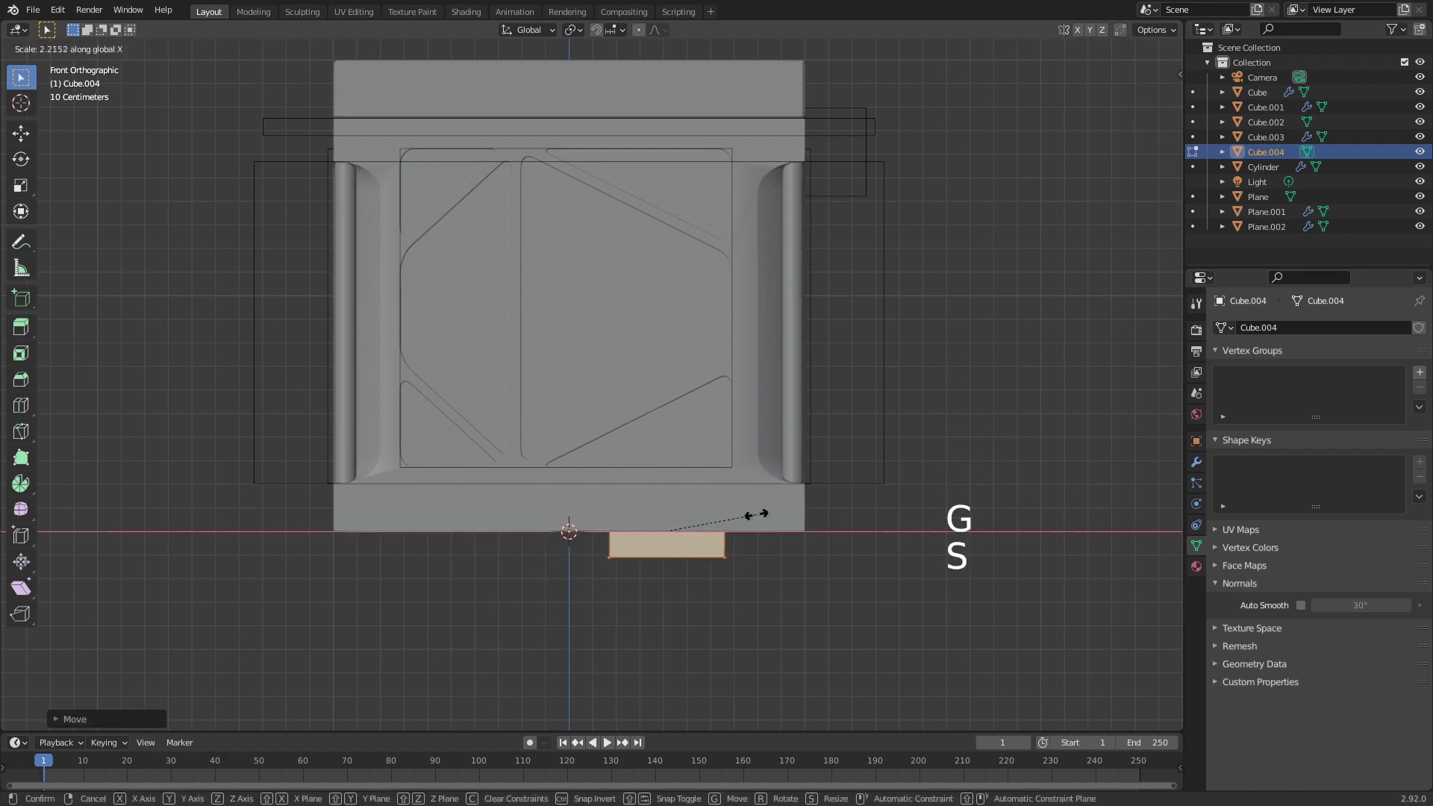
{"action": "left_click", "coordinate": [744, 515]}
{"action": "key", "text": "g"}
{"action": "middle_click", "coordinate": [754, 515]}
{"action": "left_click", "coordinate": [767, 512]}
Stretch the small block along the Y axis until it passes through the crate and protrudes on both sides.
{"action": "middle_click_drag", "start_coordinate": [746, 623], "coordinate": [765, 631]}
{"action": "key", "text": "z"}
{"action": "left_click", "coordinate": [650, 635]}
{"action": "scroll", "coordinate": [650, 635], "scroll_direction": "down", "scroll_amount": 2}
{"action": "middle_click_drag", "start_coordinate": [650, 634], "coordinate": [751, 662]}
{"action": "key", "text": "s"}
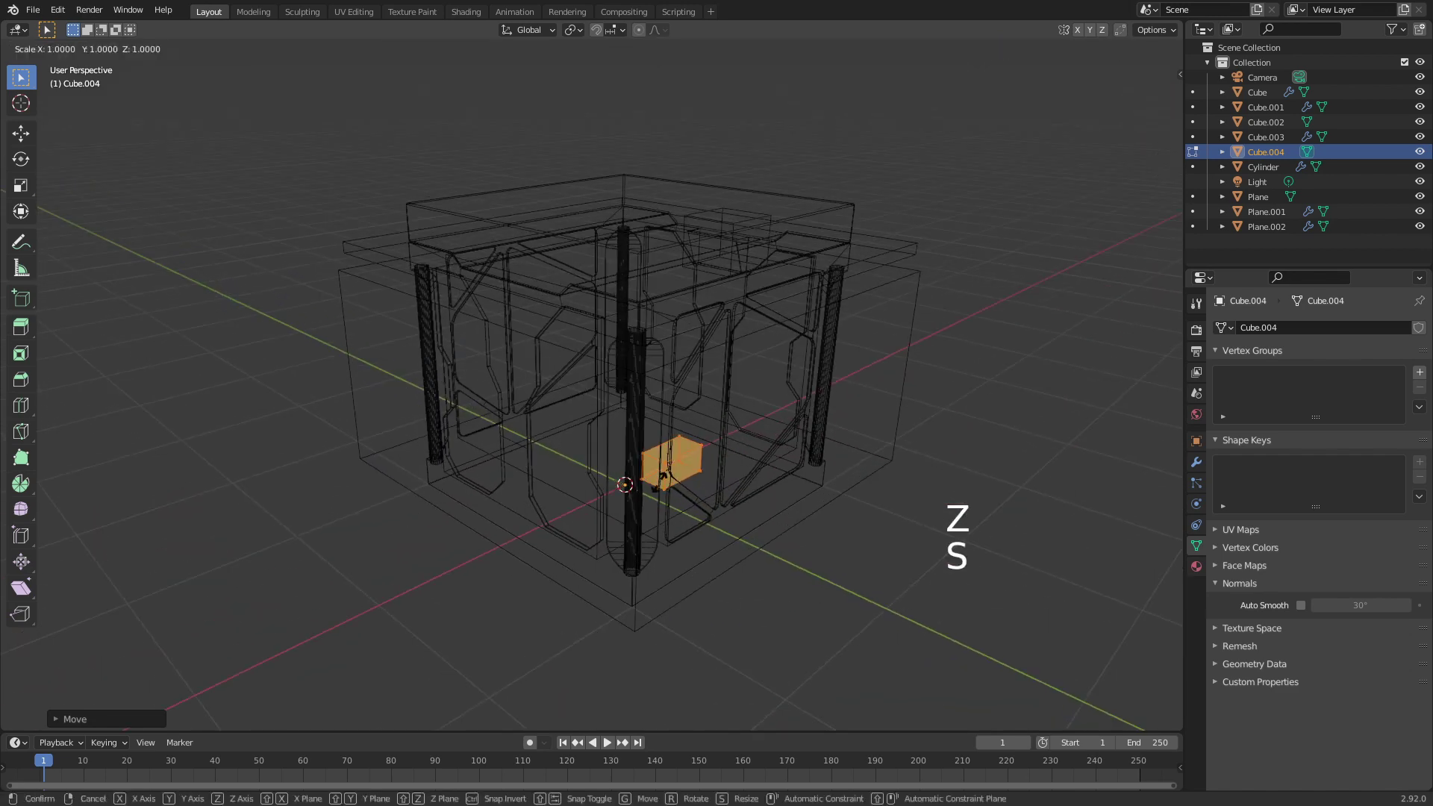
{"action": "left_click", "coordinate": [1033, 617]}
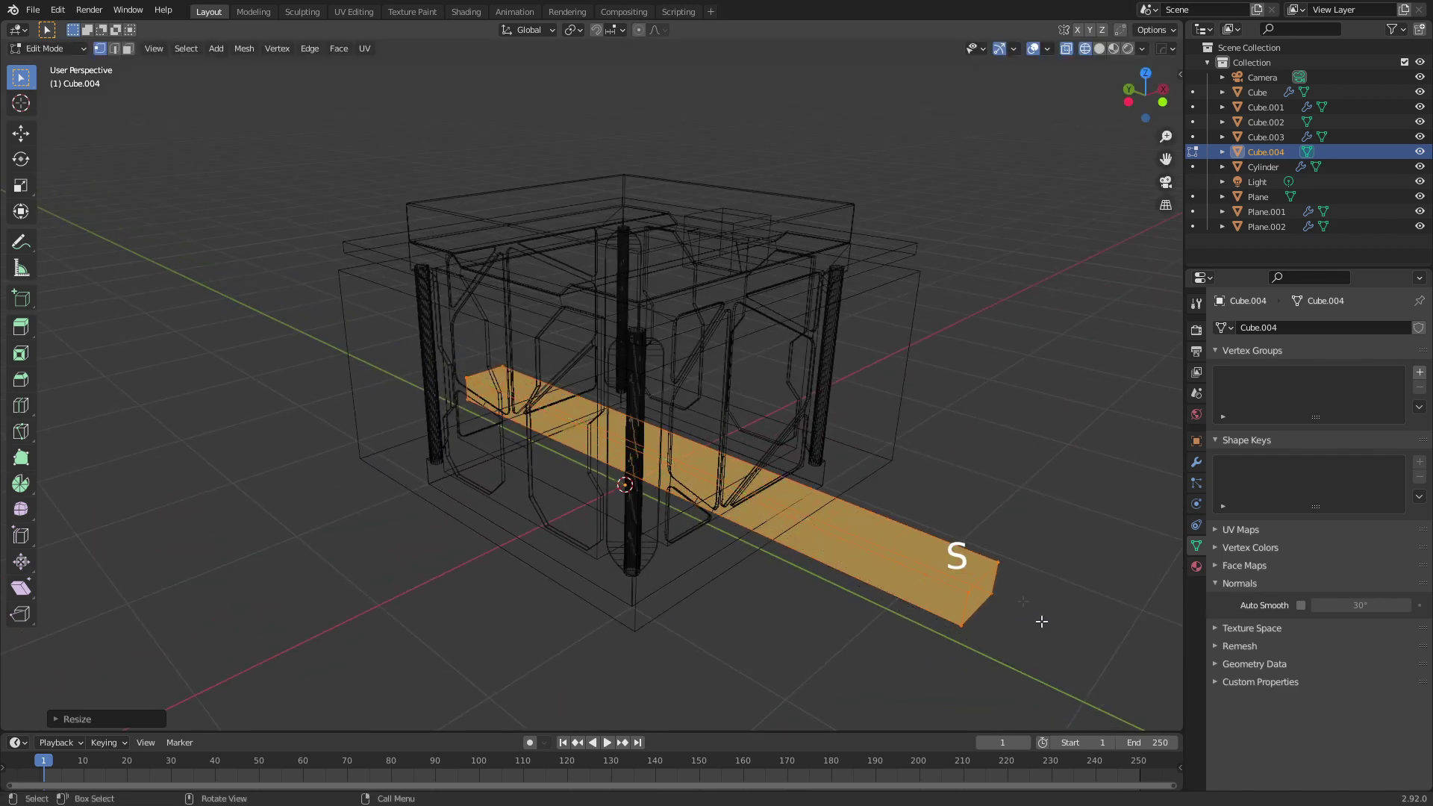
{"action": "key", "text": "z"}
{"action": "left_click", "coordinate": [1102, 593]}
Bevel the two long upper edges of the stretched block by about 0.047 m.
{"action": "middle_click_drag", "start_coordinate": [1102, 593], "coordinate": [1015, 569]}
{"action": "left_click", "coordinate": [819, 583]}
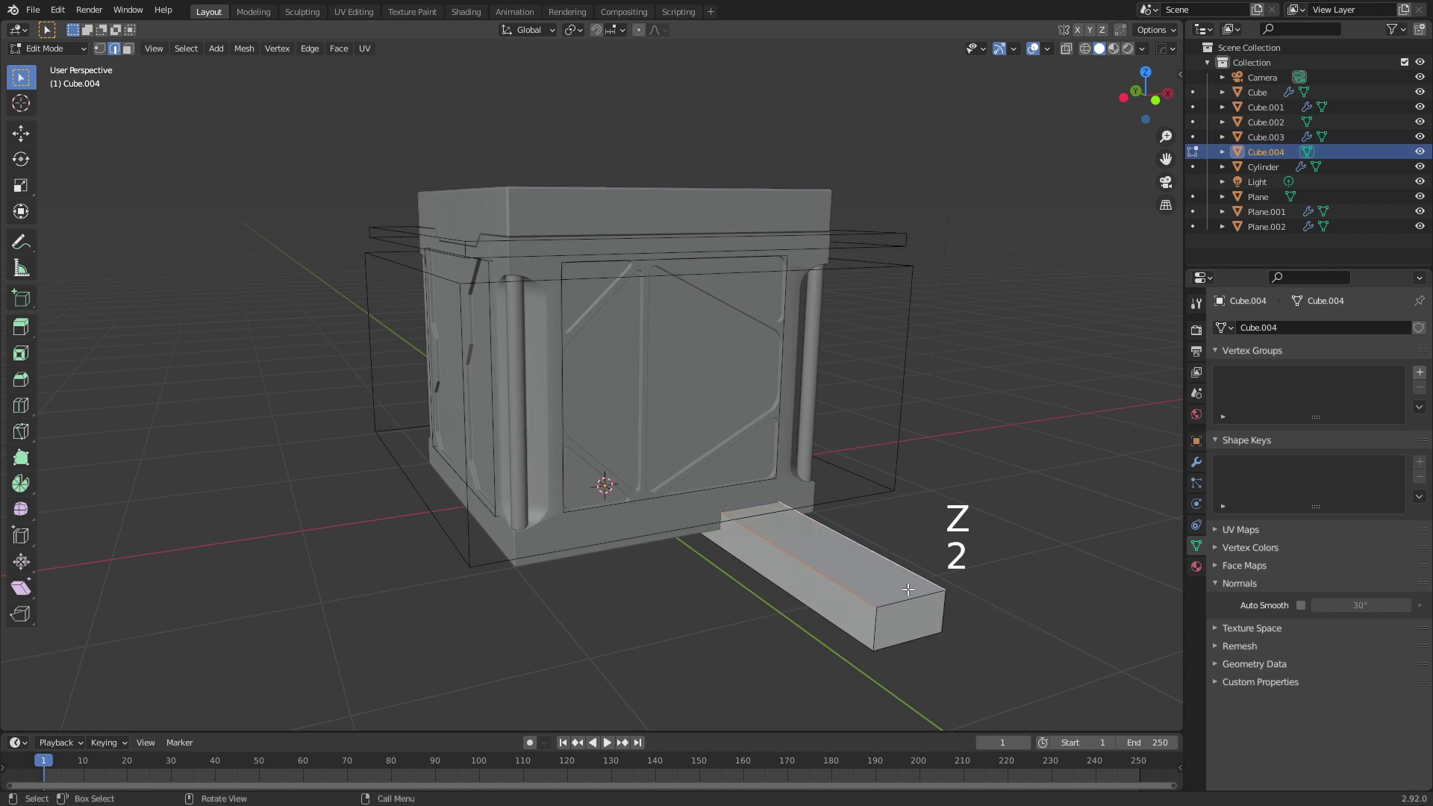
{"action": "middle_click_drag", "start_coordinate": [819, 582], "coordinate": [850, 580]}
{"action": "key", "text": "ctrl+b"}
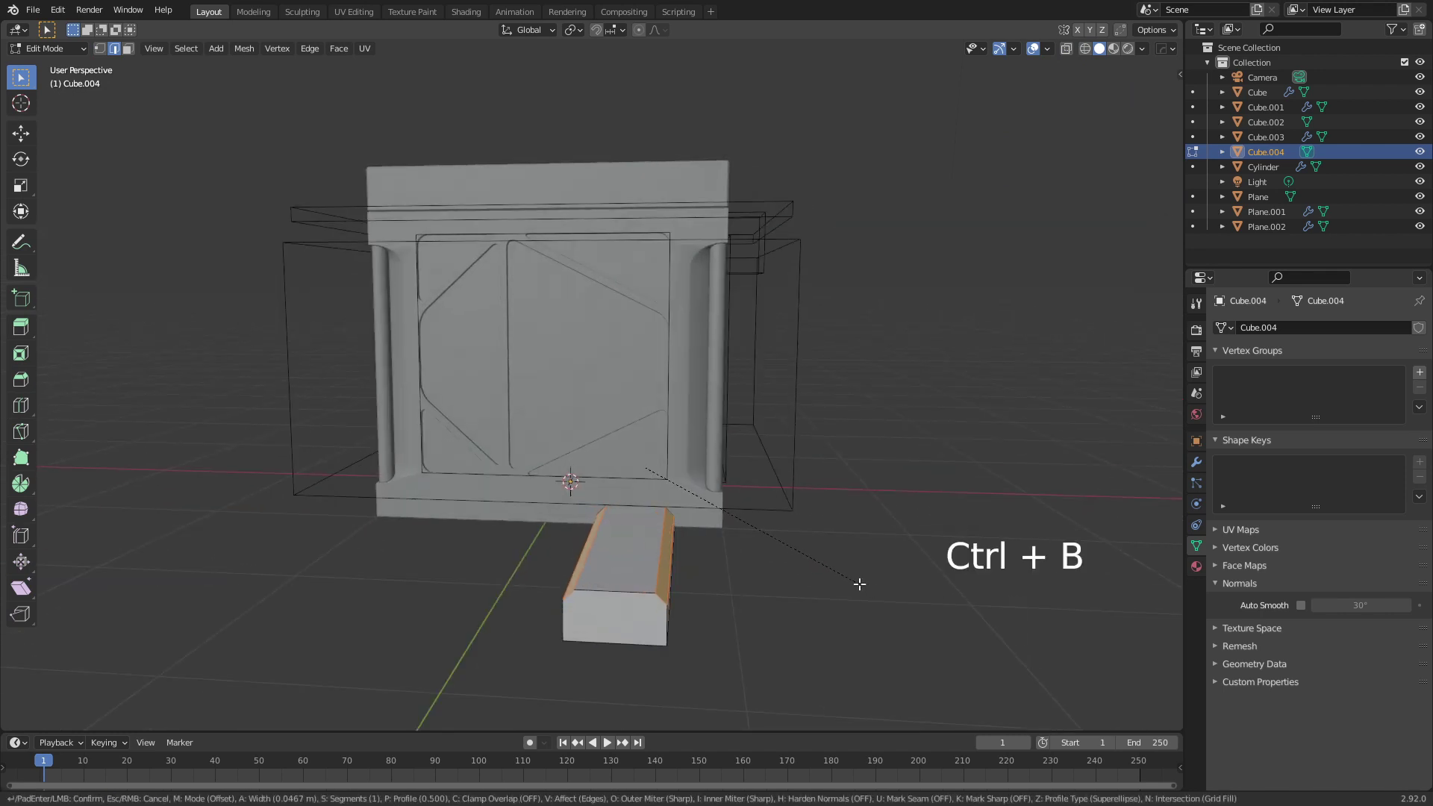
{"action": "left_click", "coordinate": [860, 583]}
{"action": "middle_click_drag", "start_coordinate": [860, 583], "coordinate": [780, 564]}
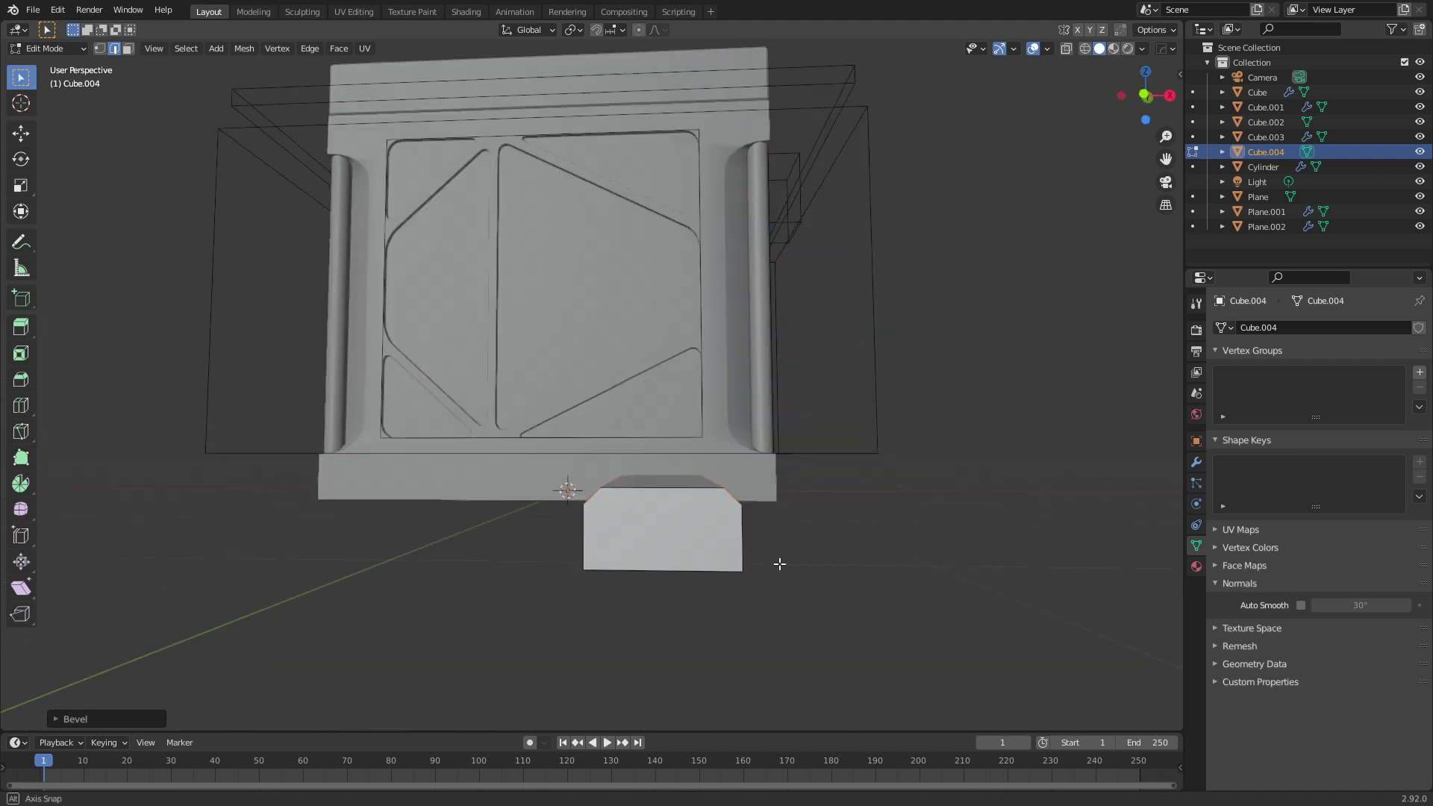
Add a Mirror modifier across the X axis to the beveled block Cube.004.
{"action": "left_click", "coordinate": [1196, 462]}
{"action": "left_click", "coordinate": [1280, 329]}
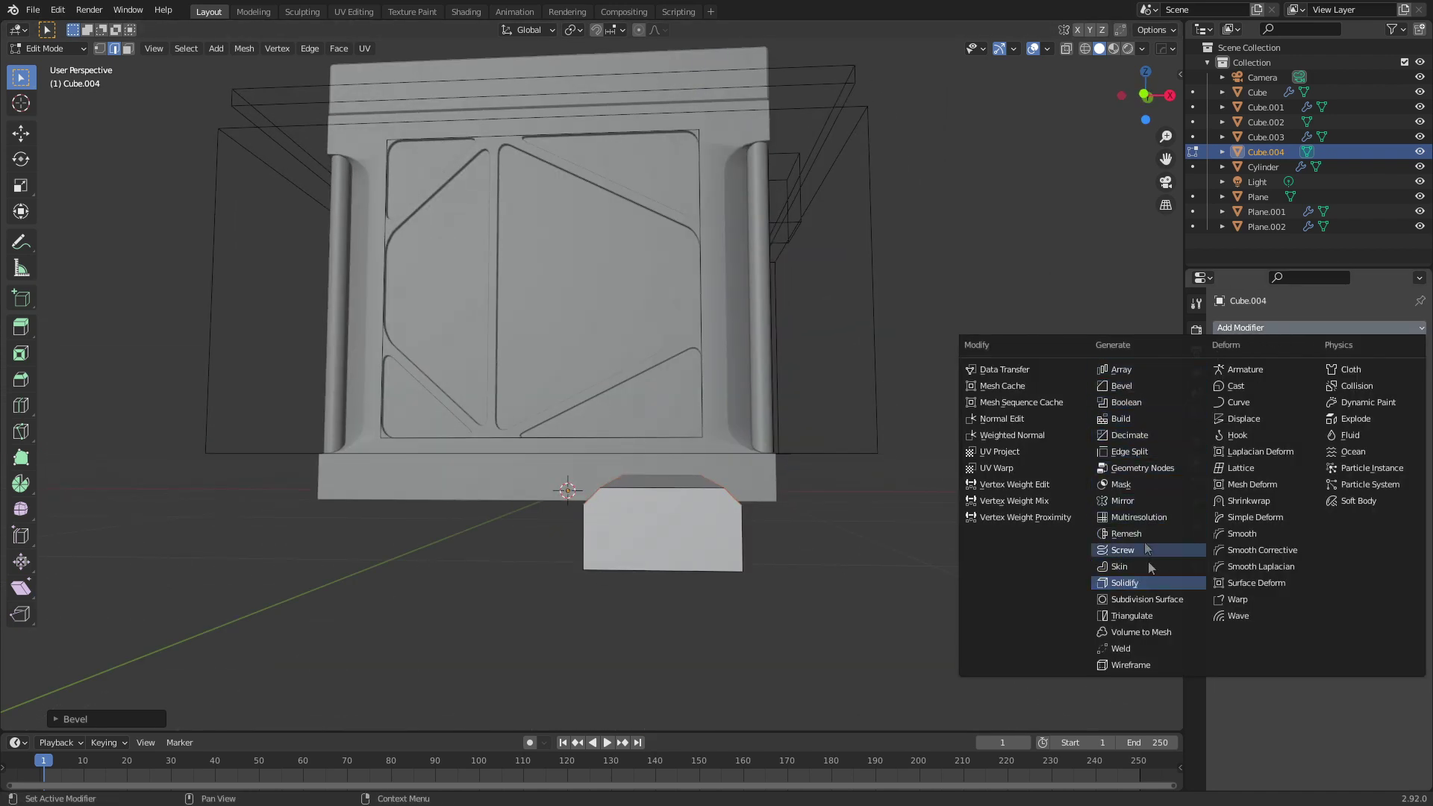
{"action": "left_click", "coordinate": [1122, 501]}
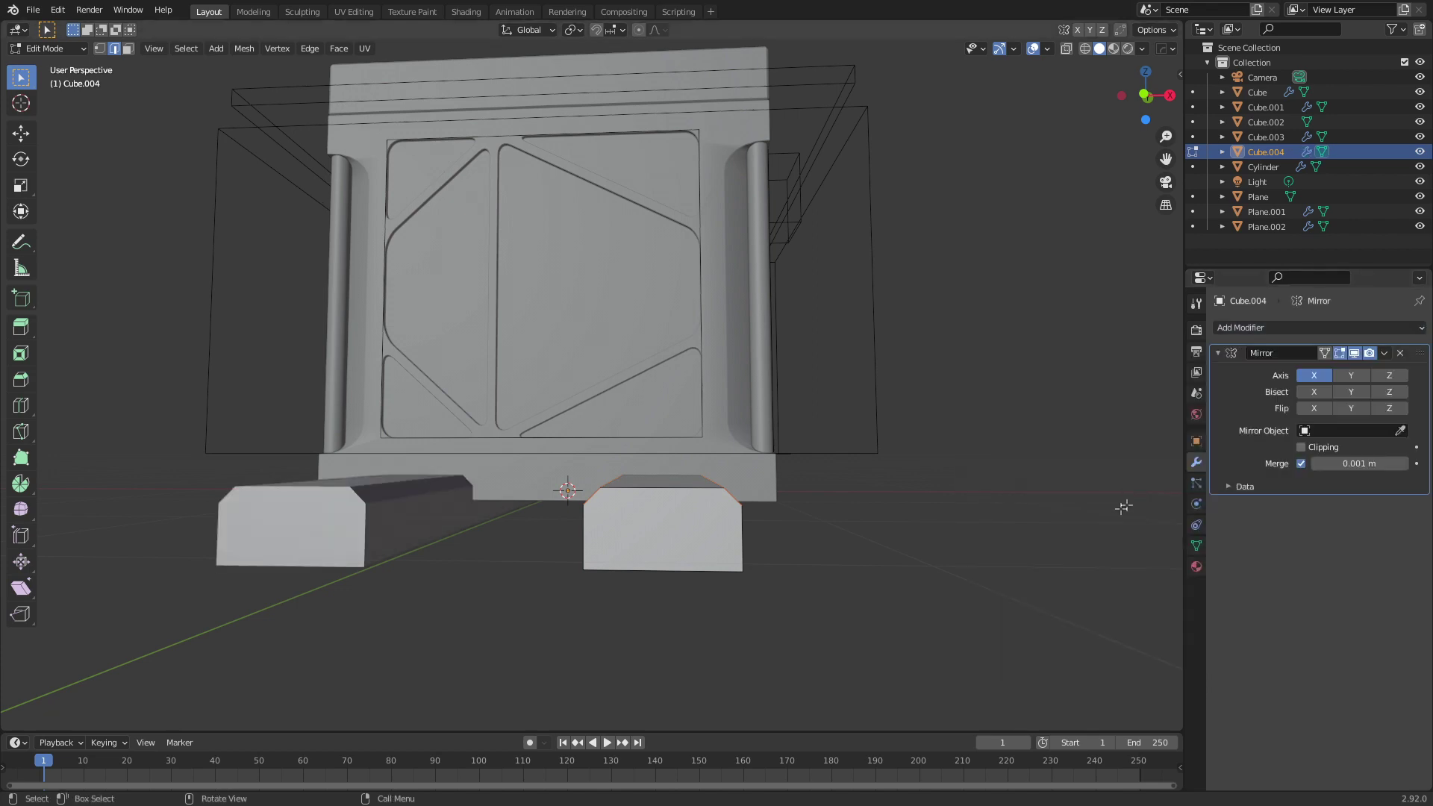
{"action": "middle_click_drag", "start_coordinate": [686, 535], "coordinate": [601, 515]}
Subtract the mirrored Cube.004 blocks from the crate body Cube with a Bool Tool difference.
{"action": "key", "text": "Tab"}
{"action": "left_click", "coordinate": [602, 494], "text": "shift"}
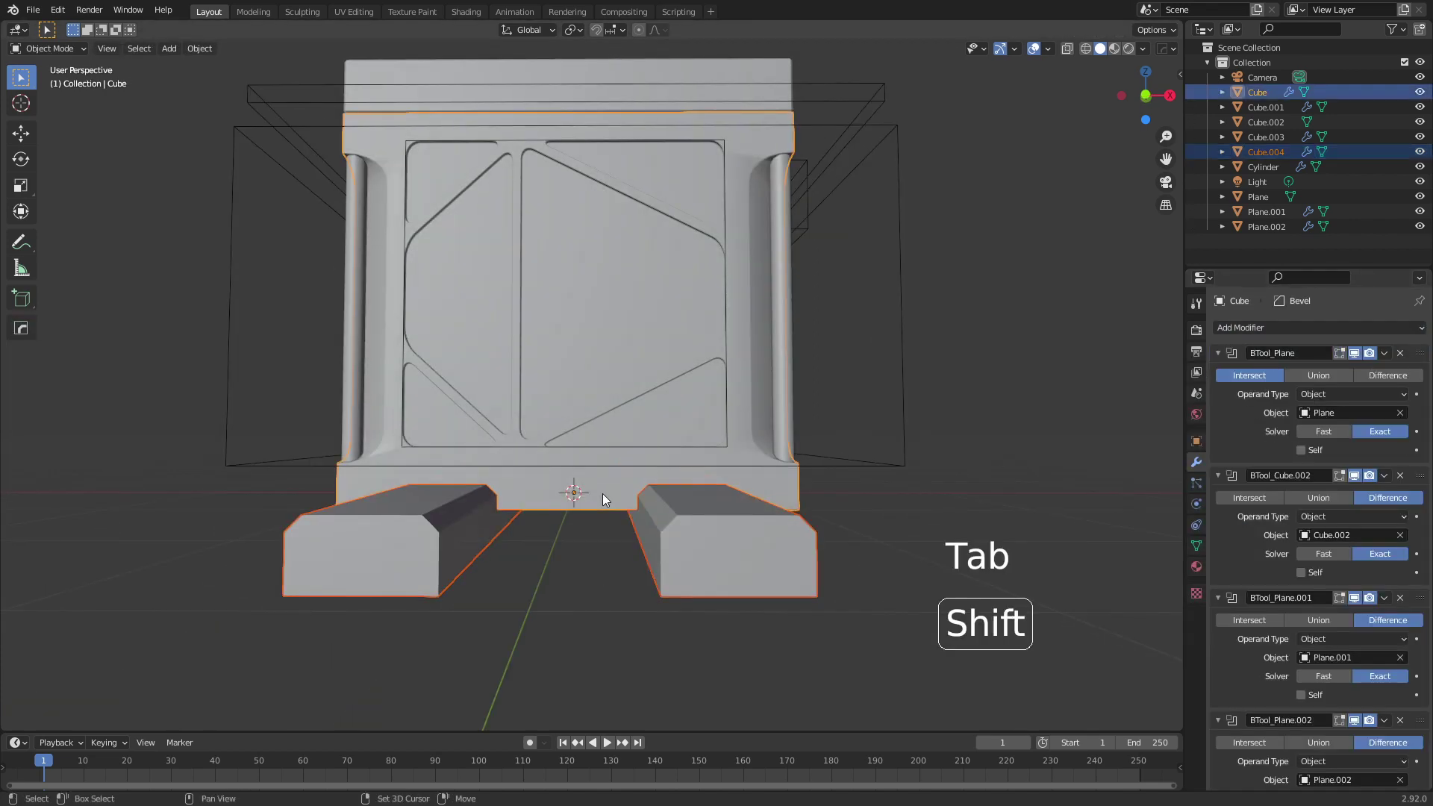
{"action": "key", "text": "ctrl+KP_Subtract"}
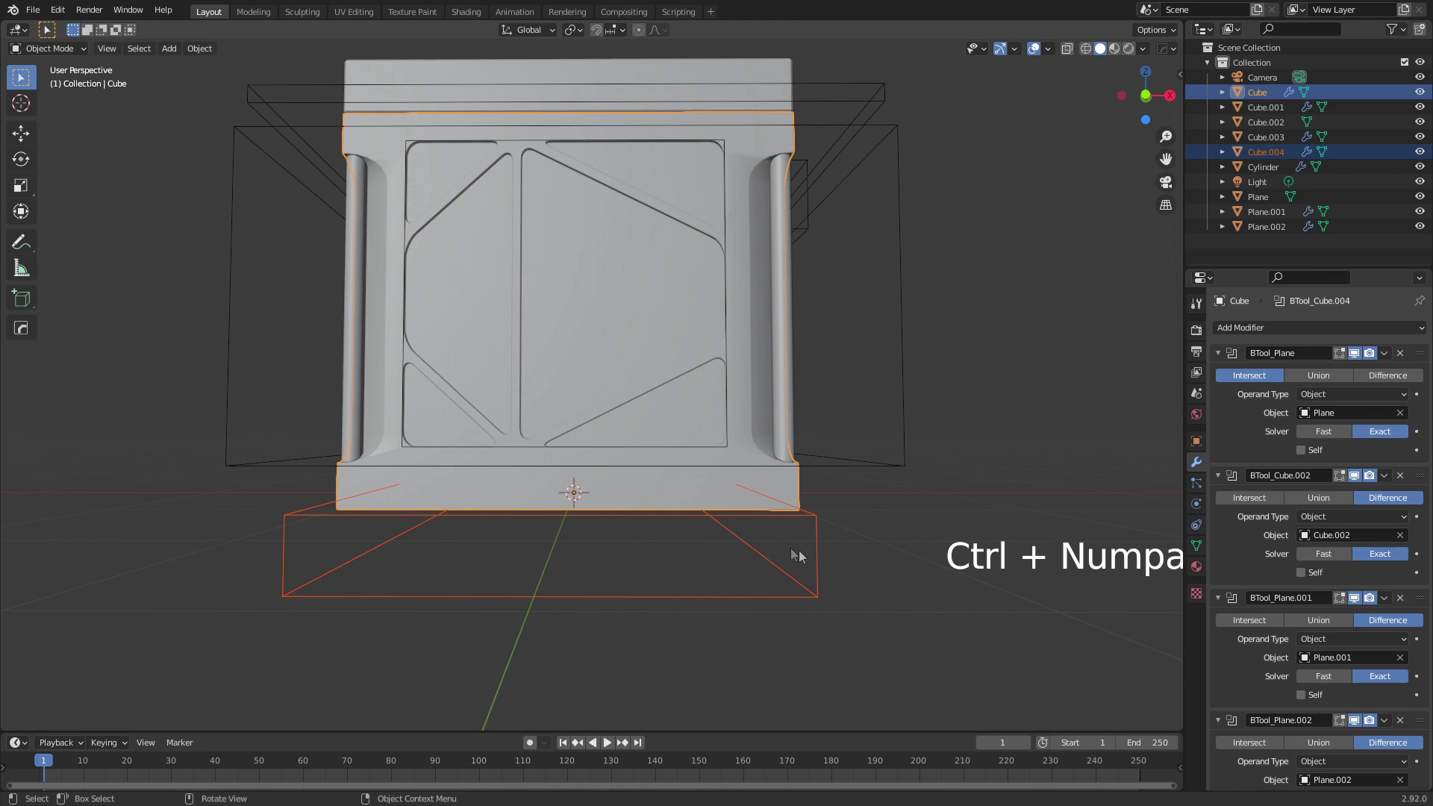
{"action": "middle_click_drag", "start_coordinate": [796, 553], "coordinate": [799, 509]}
Recalculate the normals of all Cube.004 faces and inspect the cutouts in the crate's base.
{"action": "key", "text": "Tab"}
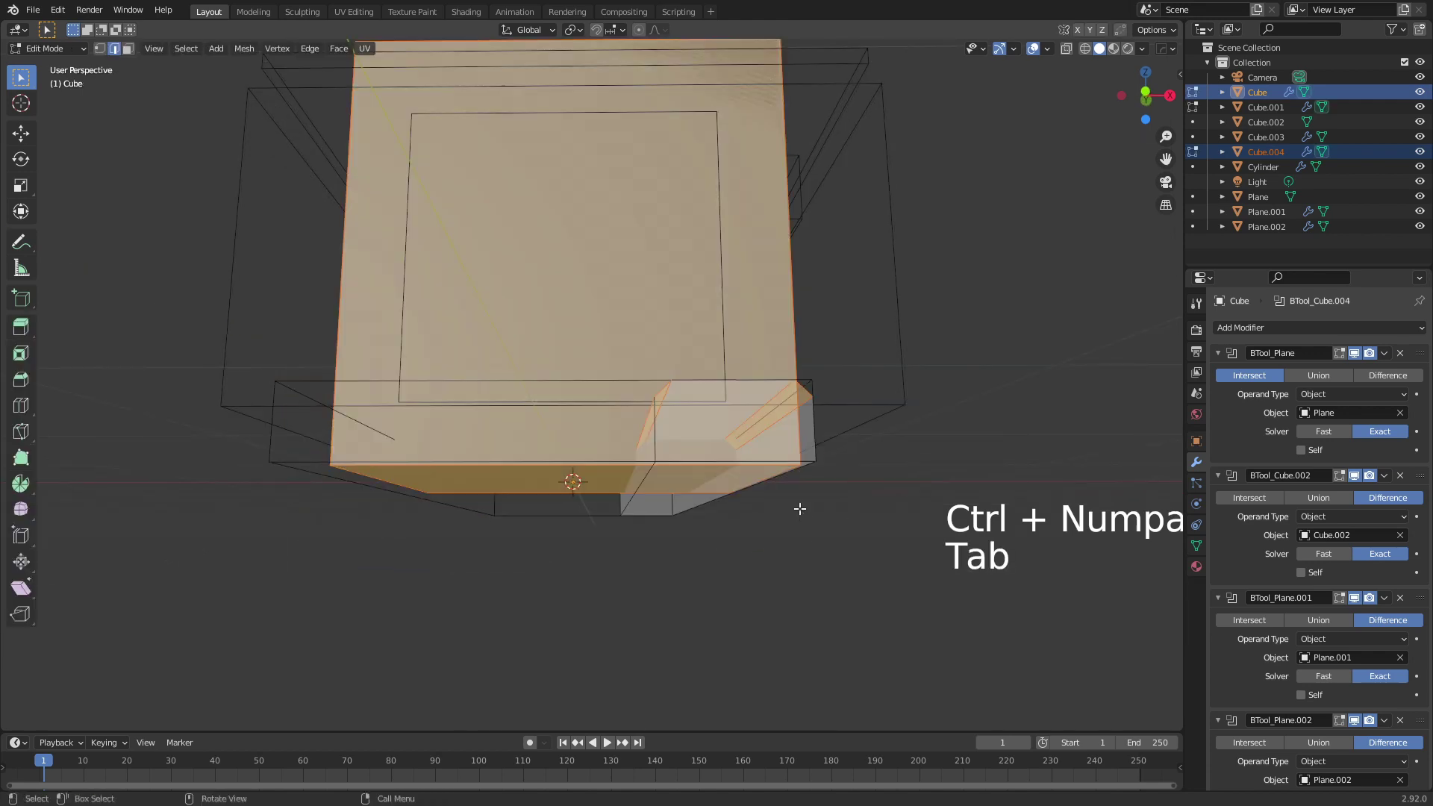
{"action": "key", "text": "Tab"}
{"action": "left_click", "coordinate": [810, 461]}
{"action": "key", "text": "Tab"}
{"action": "key", "text": "a"}
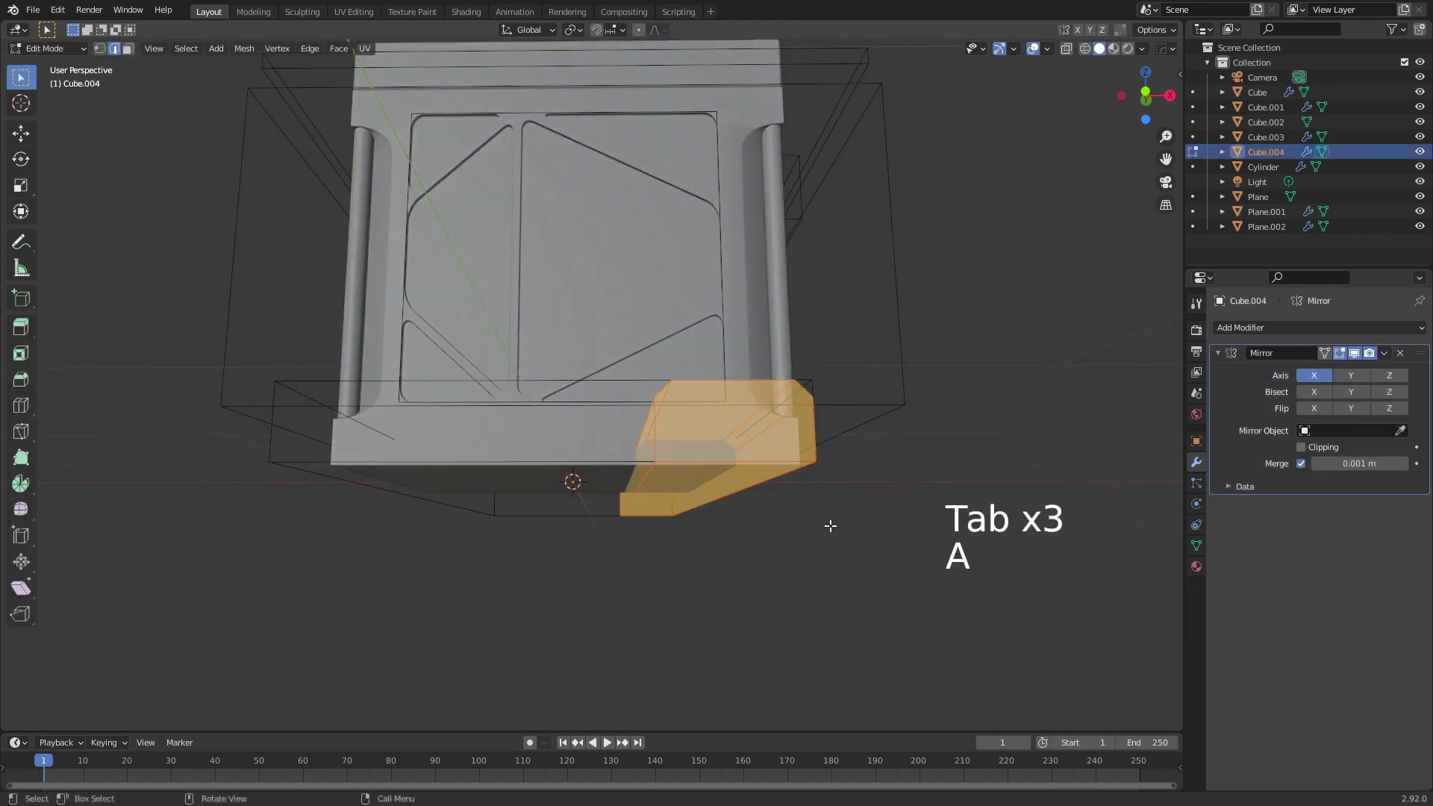
{"action": "key", "text": "shift+n"}
{"action": "key", "text": "Tab"}
{"action": "middle_click_drag", "start_coordinate": [841, 522], "coordinate": [517, 504]}
{"action": "middle_click_drag", "start_coordinate": [516, 505], "coordinate": [652, 527]}
{"action": "scroll", "coordinate": [651, 527], "scroll_direction": "up", "scroll_amount": 2}
{"action": "middle_click_drag", "start_coordinate": [410, 375], "coordinate": [463, 386]}
Bevel the two top edges of the lid Cube.001 running along X by about 0.172 m, and return to Object Mode.
{"action": "key", "text": "Tab"}
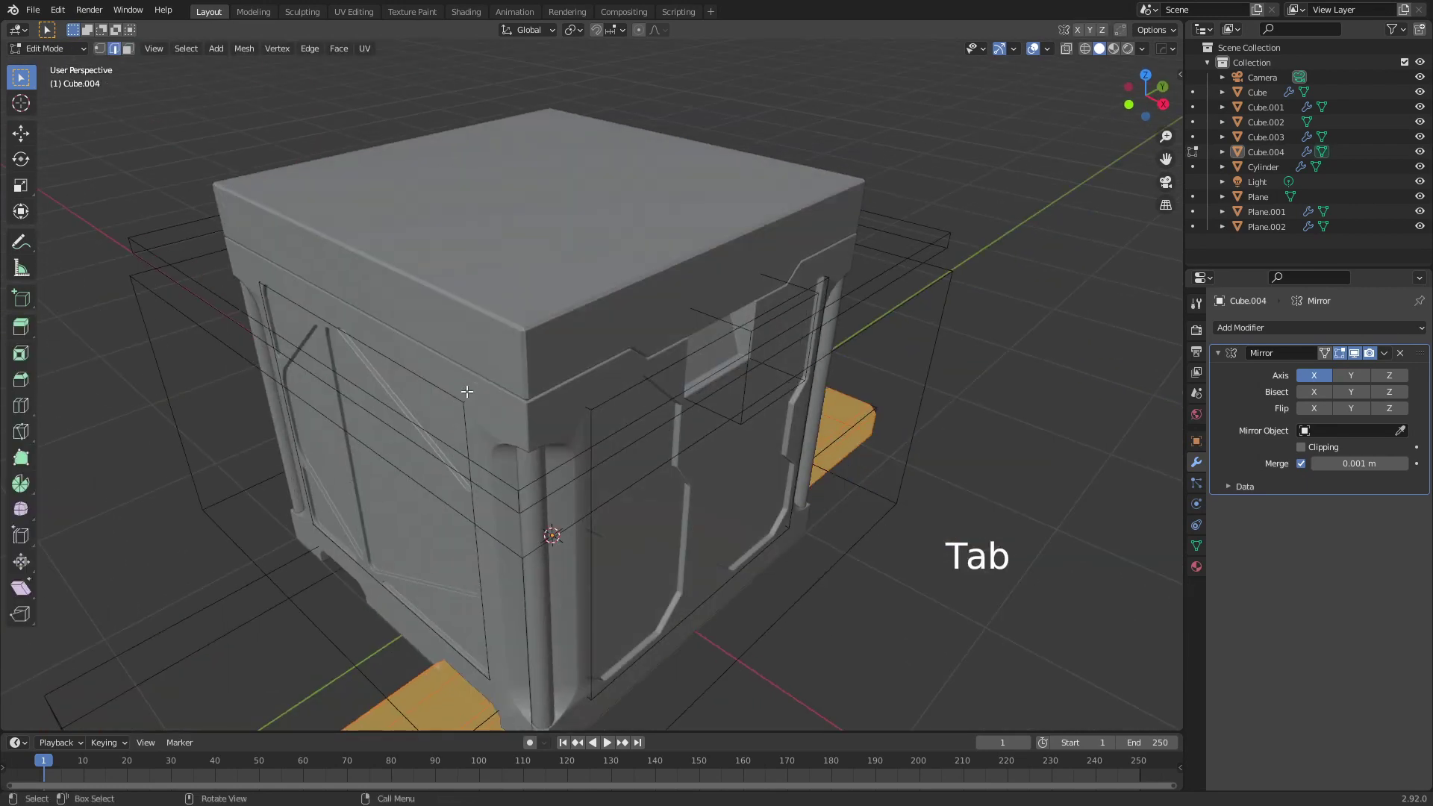
{"action": "key", "text": "Tab"}
{"action": "left_click", "coordinate": [526, 294]}
{"action": "key", "text": "Tab"}
{"action": "middle_click_drag", "start_coordinate": [526, 300], "coordinate": [490, 291]}
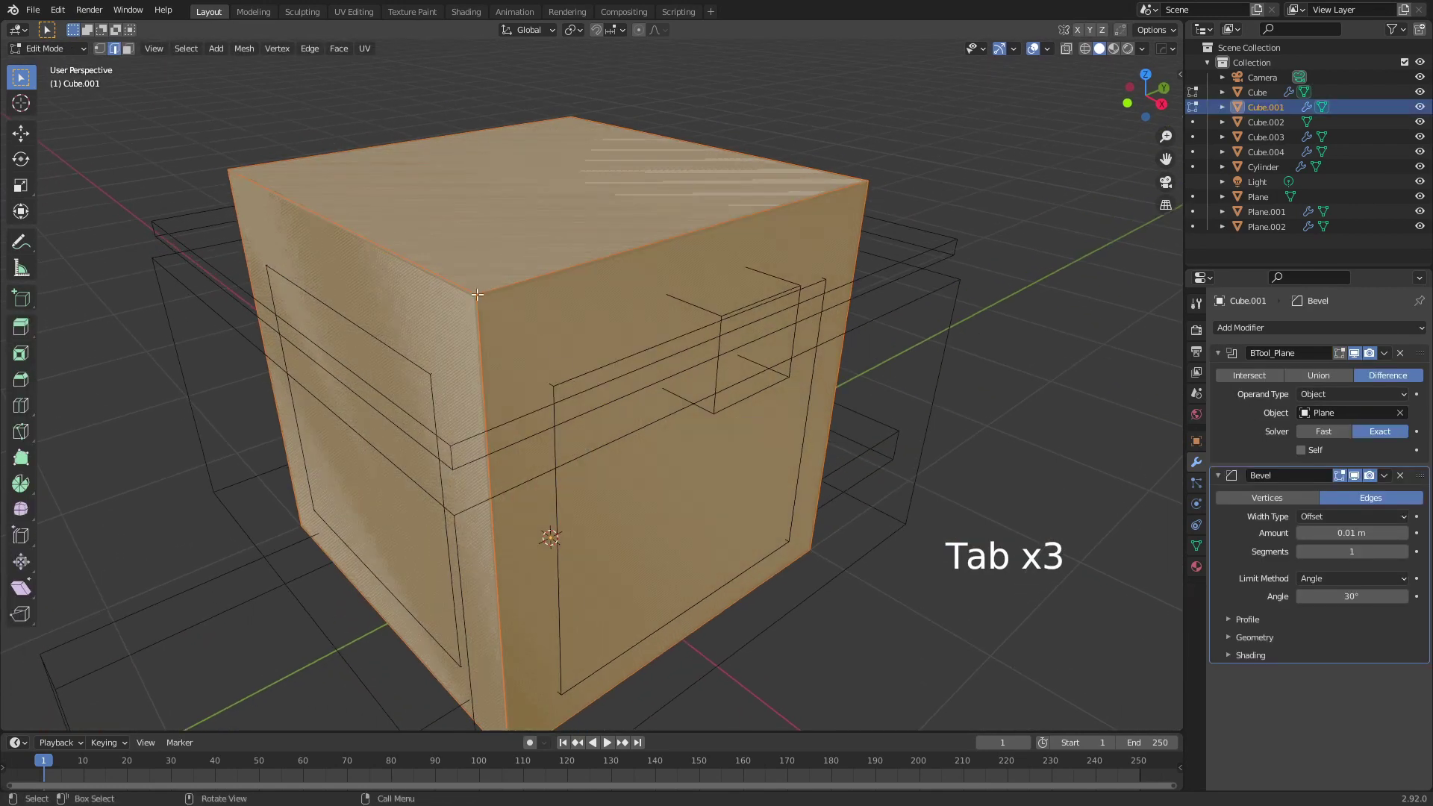
{"action": "key", "text": "2"}
{"action": "left_click", "coordinate": [439, 276]}
{"action": "middle_click_drag", "start_coordinate": [809, 157], "coordinate": [957, 373]}
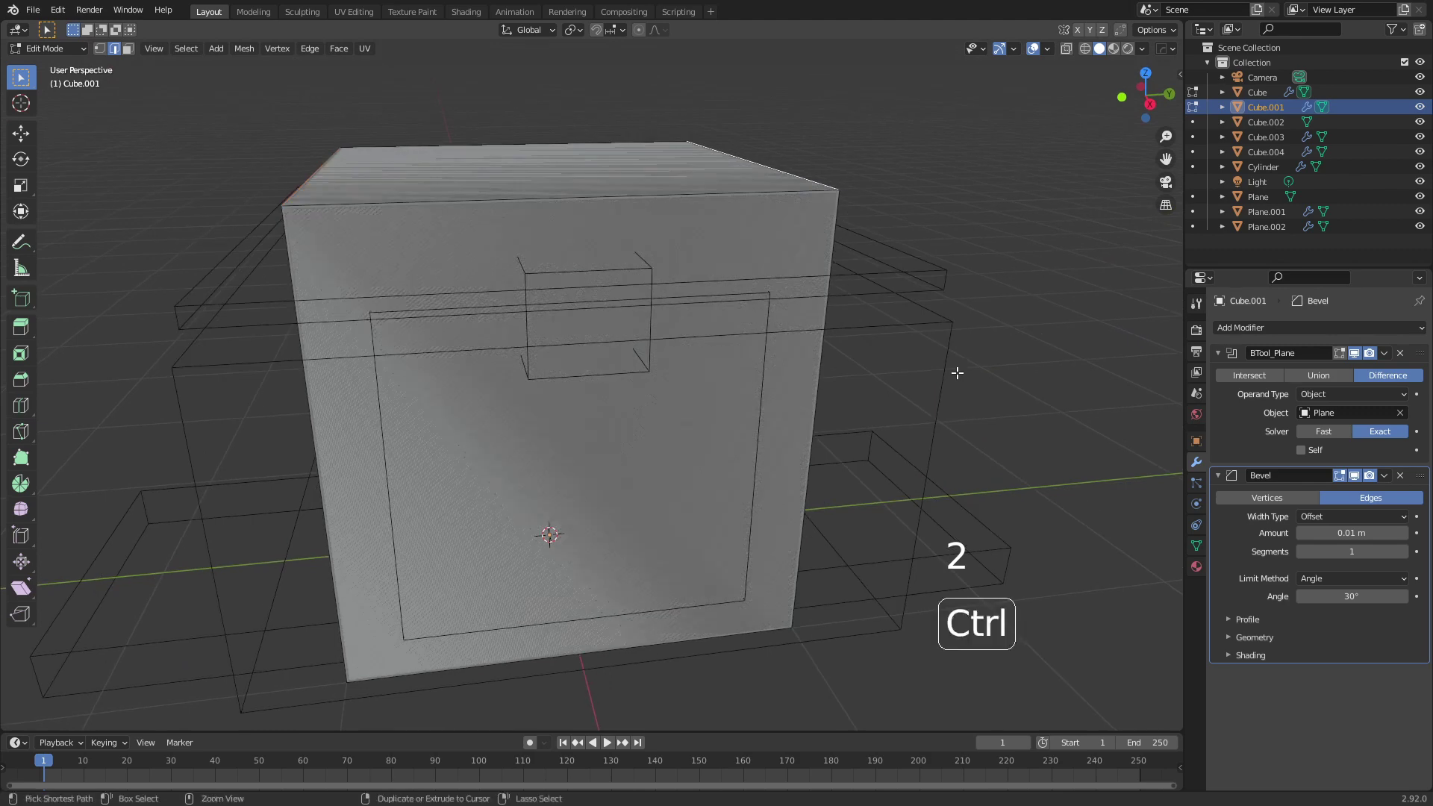
{"action": "key", "text": "ctrl+b"}
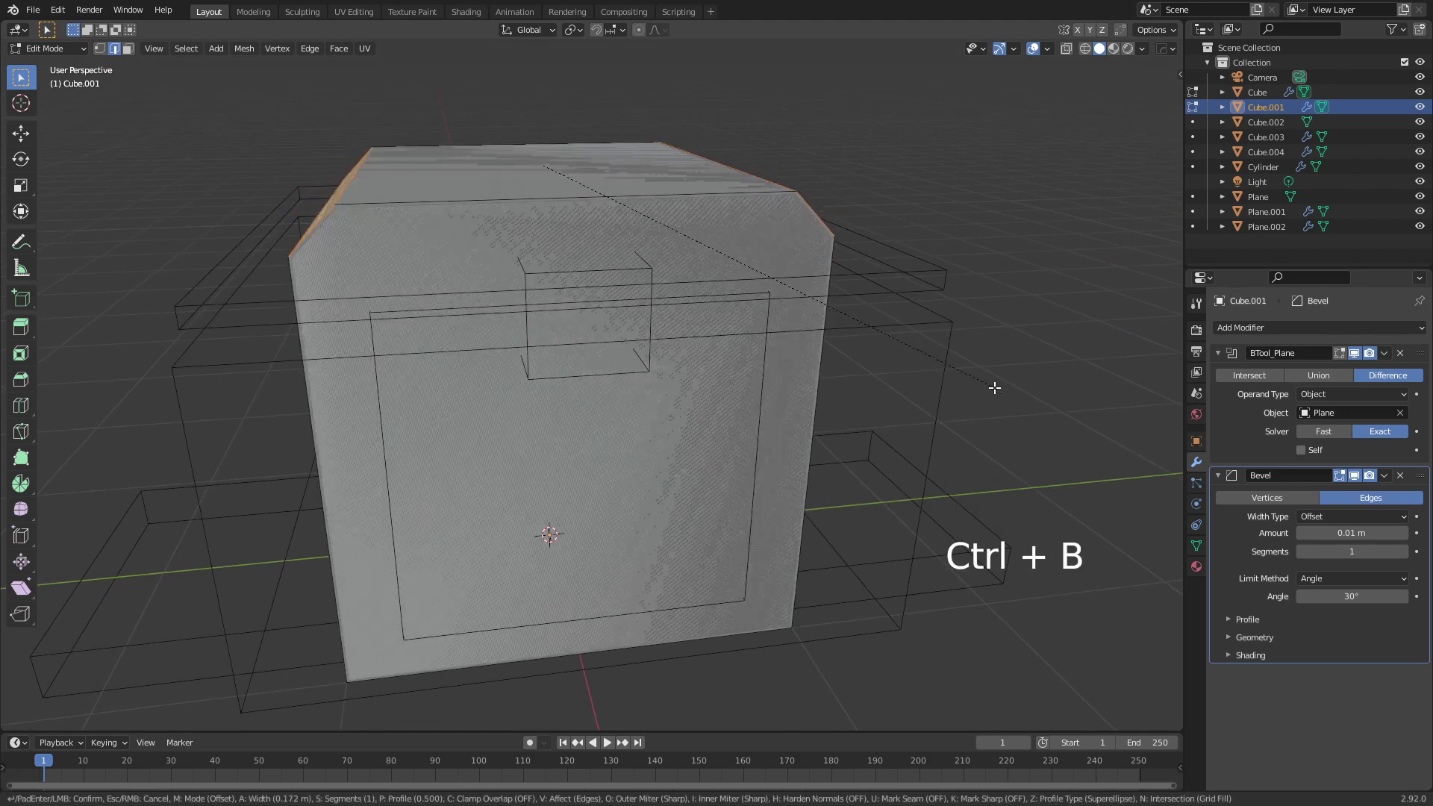
{"action": "left_click", "coordinate": [993, 388]}
{"action": "key", "text": "z"}
{"action": "left_click", "coordinate": [1071, 397]}
{"action": "scroll", "coordinate": [956, 464], "scroll_direction": "down", "scroll_amount": 3}
{"action": "key", "text": "Tab"}
{"action": "middle_click_drag", "start_coordinate": [981, 459], "coordinate": [705, 550]}
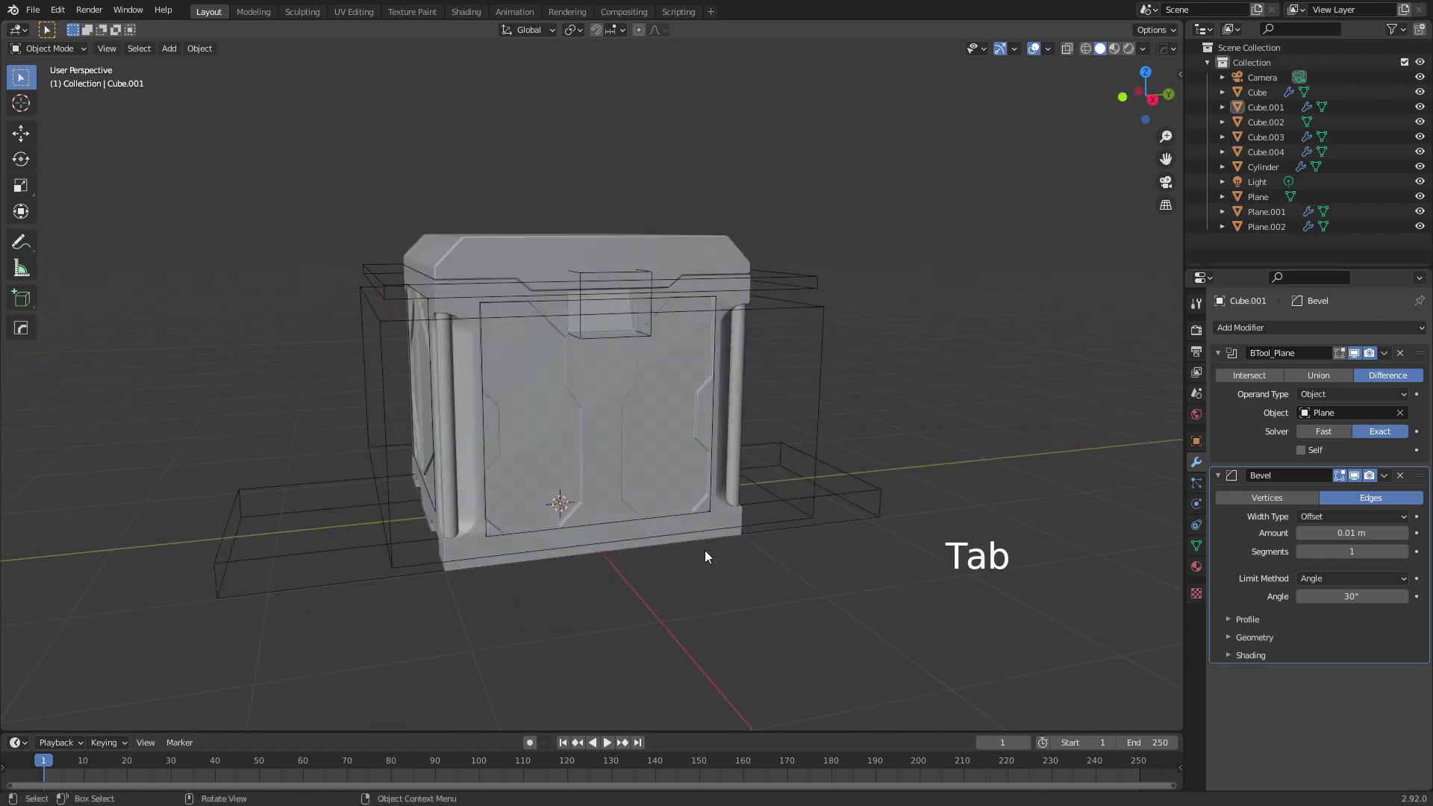
Examine the recess below the lid and the lid's lower edge from above and below.
{"action": "middle_click_drag", "start_coordinate": [615, 590], "coordinate": [513, 299]}
{"action": "scroll", "coordinate": [607, 455], "scroll_direction": "up", "scroll_amount": 4}
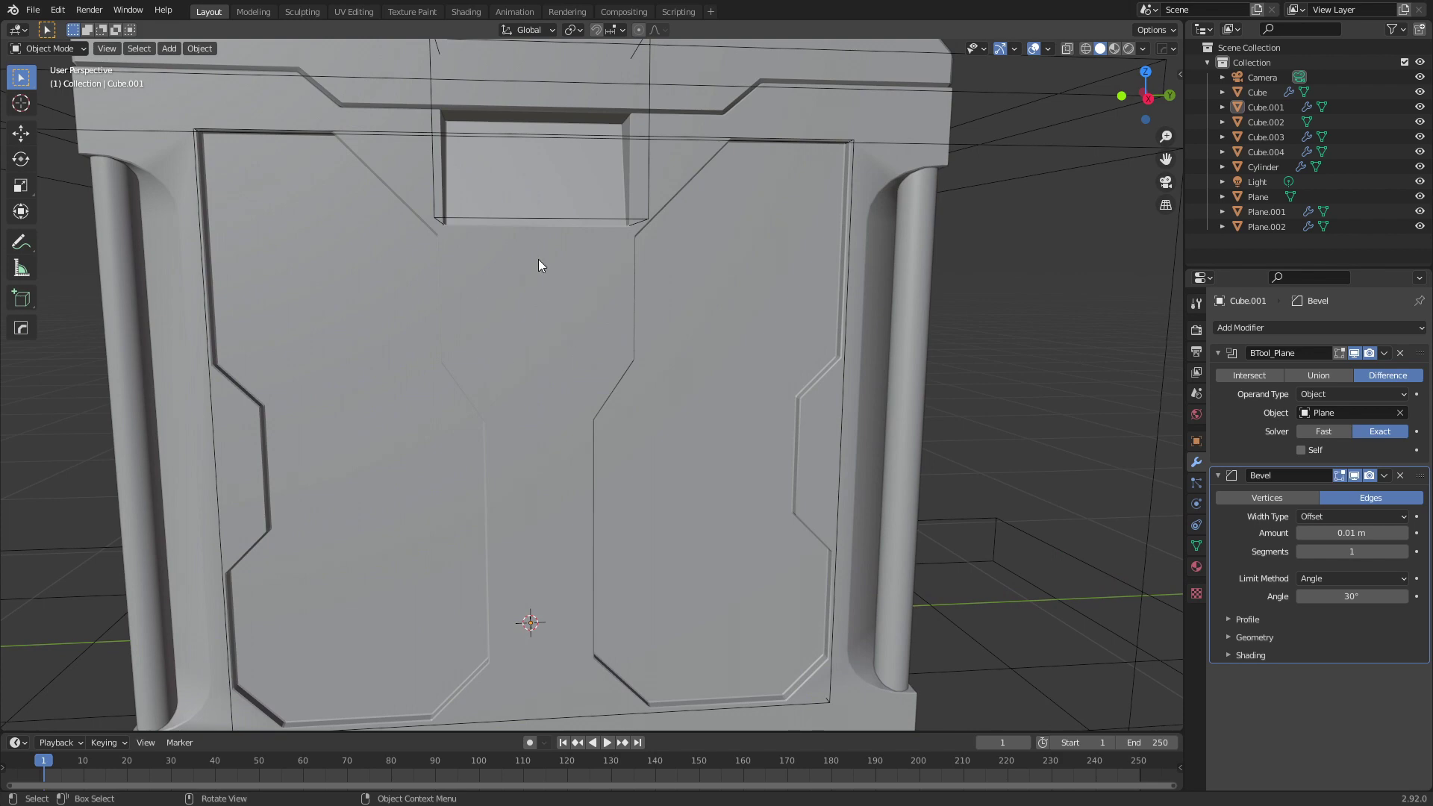
{"action": "middle_click_drag", "start_coordinate": [526, 169], "coordinate": [549, 336], "text": "shift"}
{"action": "middle_click_drag", "start_coordinate": [548, 335], "coordinate": [595, 380]}
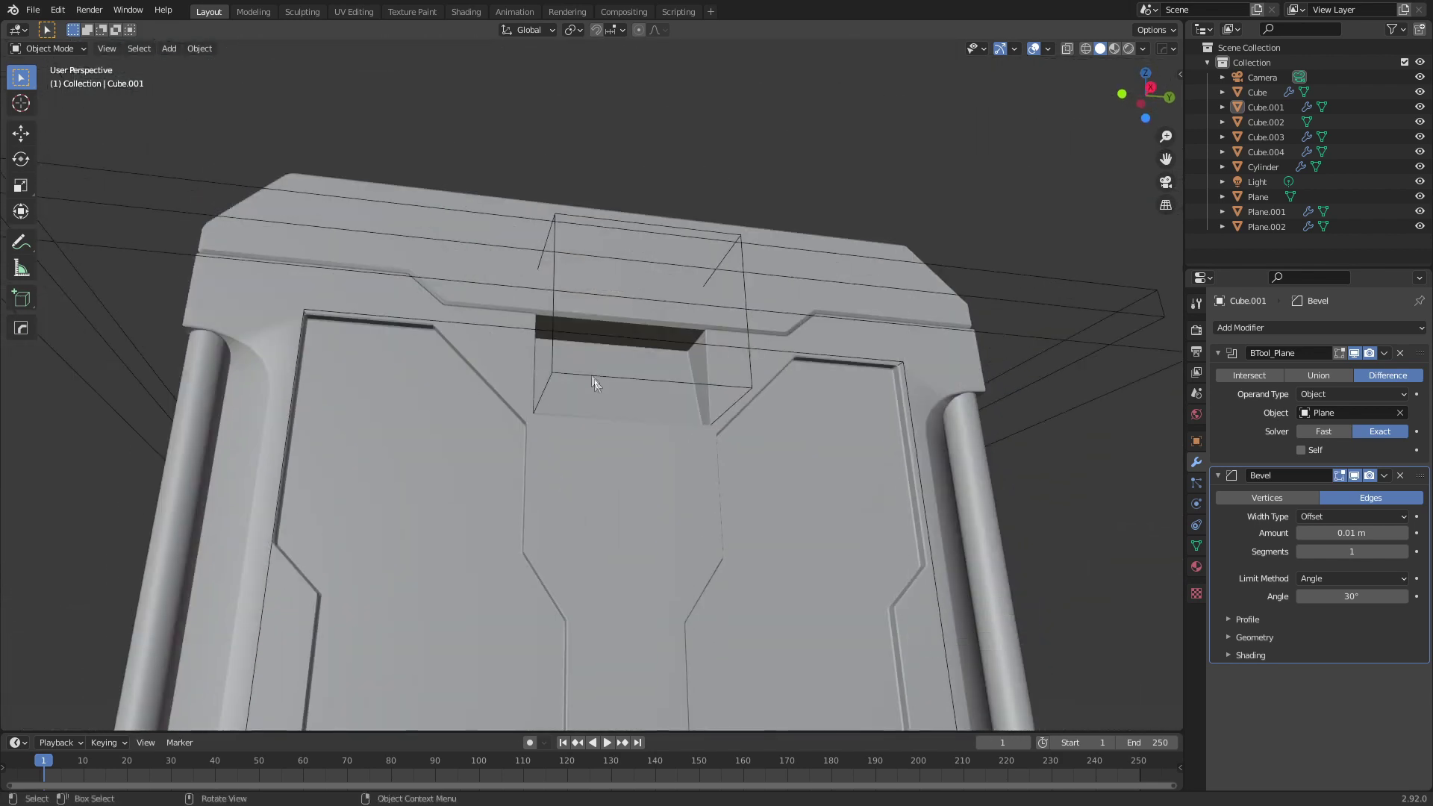
{"action": "scroll", "coordinate": [560, 336], "scroll_direction": "up", "scroll_amount": 2}
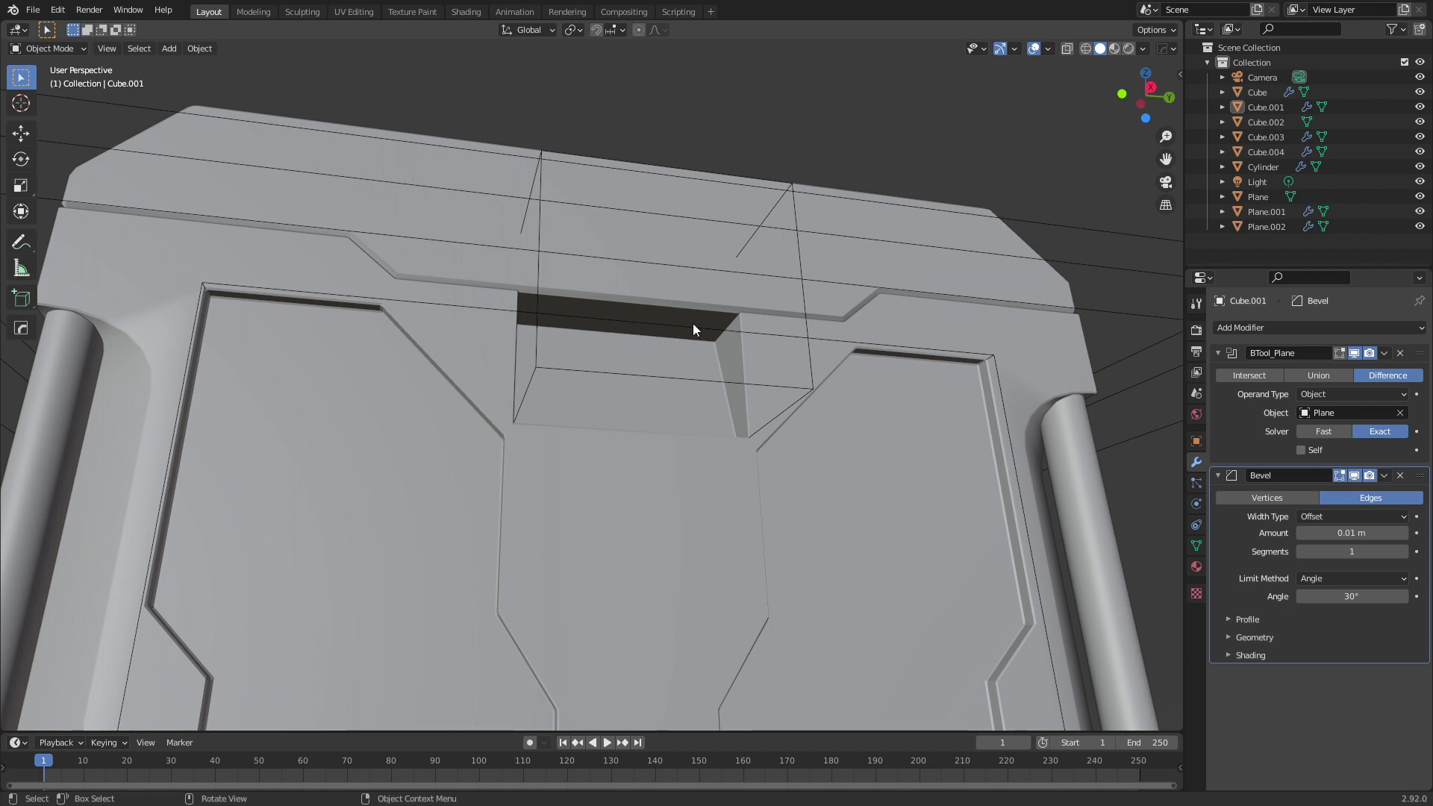
{"action": "middle_click_drag", "start_coordinate": [570, 374], "coordinate": [589, 556]}
{"action": "scroll", "coordinate": [585, 423], "scroll_direction": "up", "scroll_amount": 2}
{"action": "scroll", "coordinate": [588, 495], "scroll_direction": "down", "scroll_amount": 5}
{"action": "scroll", "coordinate": [589, 556], "scroll_direction": "down", "scroll_amount": 4}
Add a mesh cube and scale it down in Edit Mode.
{"action": "key", "text": "shift+a"}
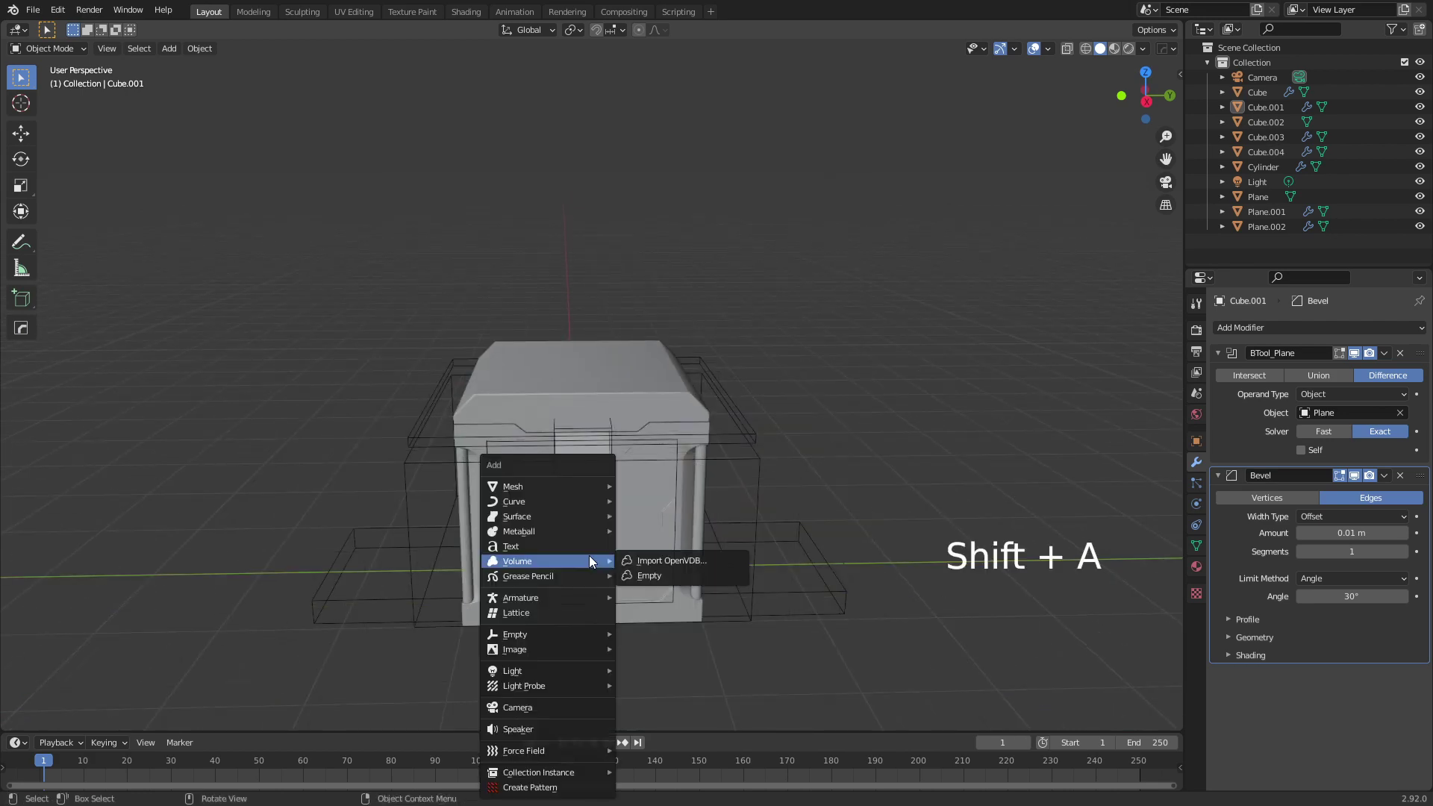
{"action": "mouse_move", "coordinate": [569, 486]}
{"action": "left_click", "coordinate": [648, 97]}
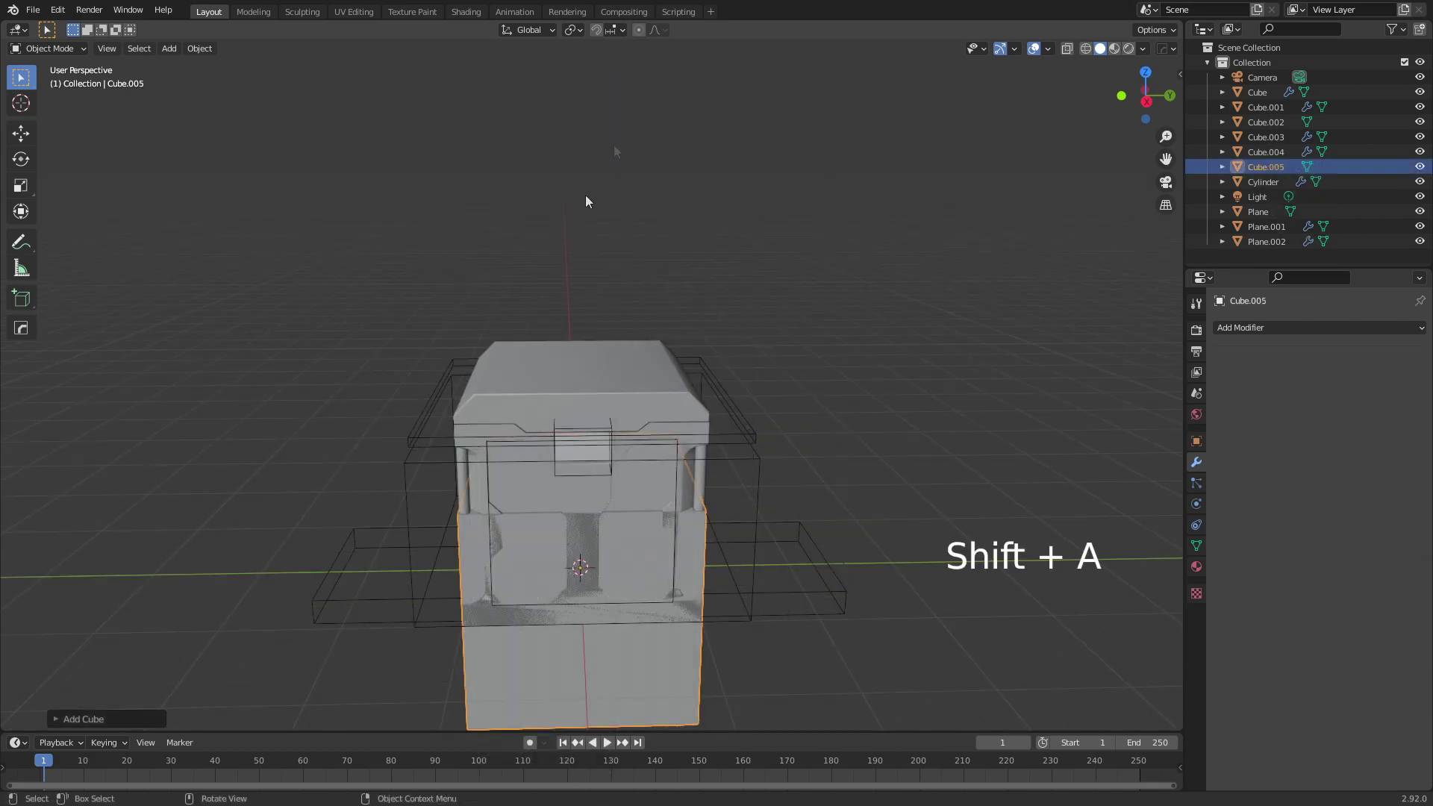
{"action": "middle_click_drag", "start_coordinate": [613, 145], "coordinate": [908, 550]}
{"action": "key", "text": "Tab"}
{"action": "key", "text": "s"}
{"action": "left_click", "coordinate": [655, 526]}
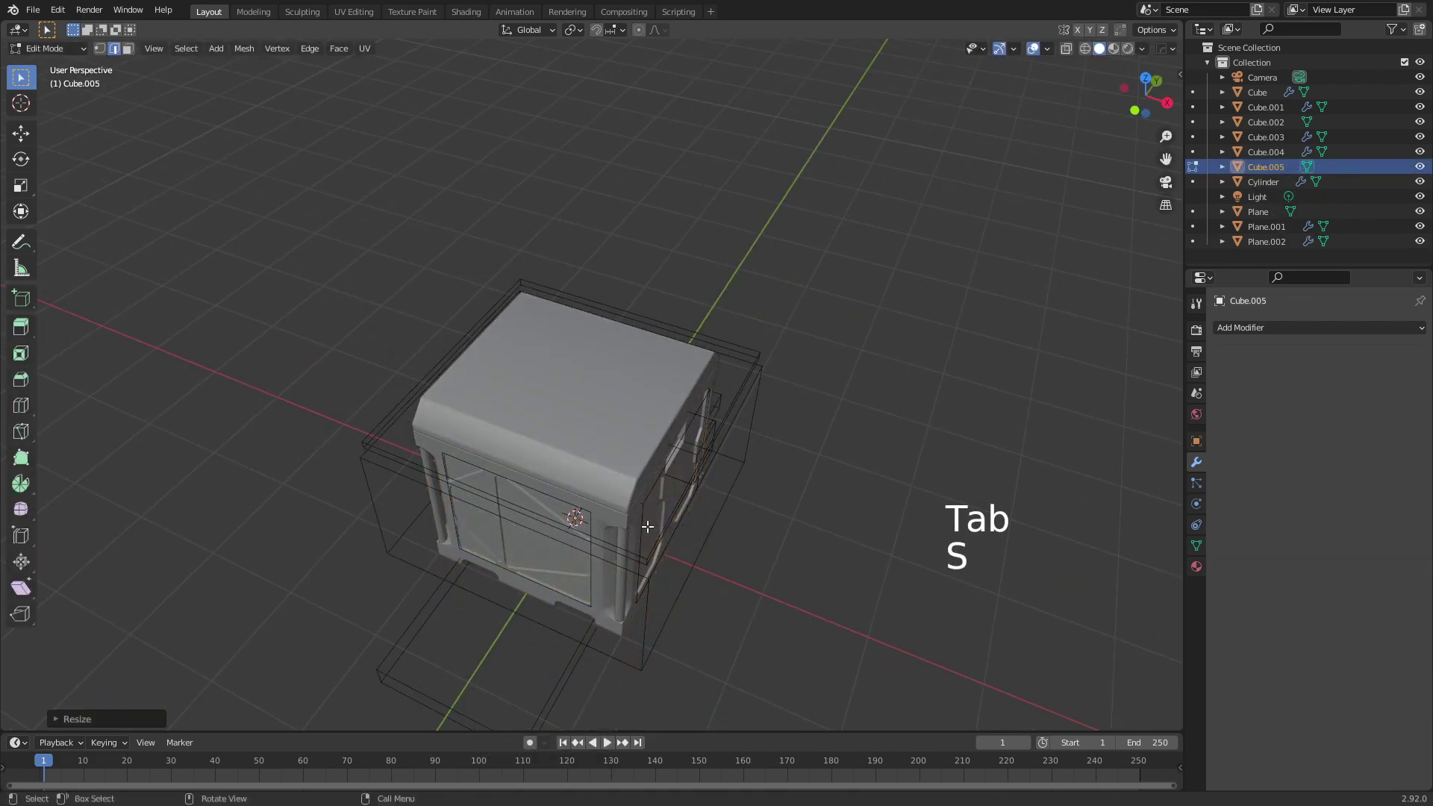
Move the cube in front wireframe view up to the lid's +X side, over the recess.
{"action": "key", "text": "KP_3"}
{"action": "key", "text": "KP_1"}
{"action": "key", "text": "z"}
{"action": "key", "text": "g"}
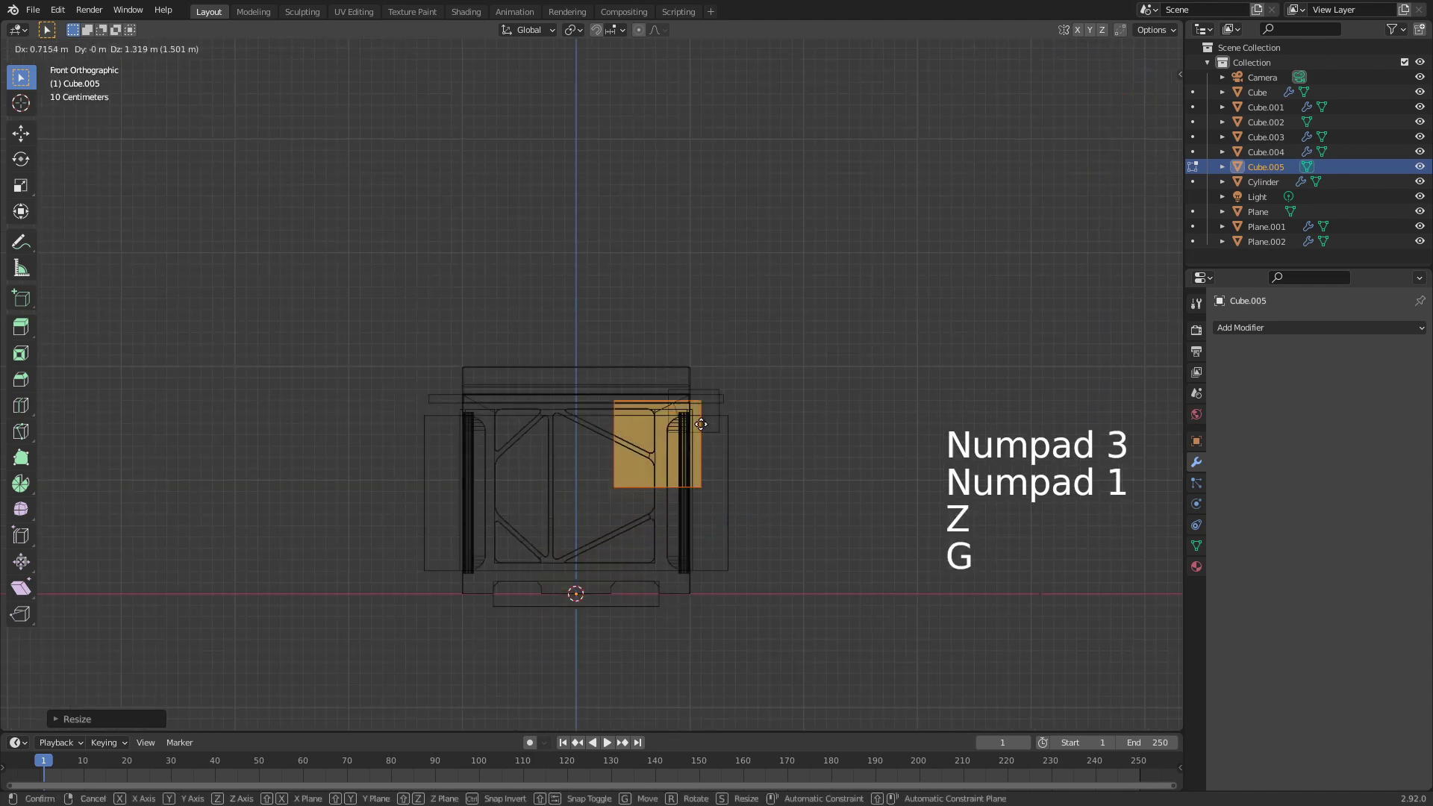
{"action": "left_click", "coordinate": [657, 362]}
Shrink the cube to a small block and position it at the recess's upper end.
{"action": "scroll", "coordinate": [813, 448], "scroll_direction": "up", "scroll_amount": 3}
{"action": "middle_click_drag", "start_coordinate": [944, 468], "coordinate": [787, 547], "text": "shift"}
{"action": "scroll", "coordinate": [786, 547], "scroll_direction": "up", "scroll_amount": 4}
{"action": "middle_click_drag", "start_coordinate": [842, 684], "coordinate": [812, 470], "text": "shift"}
{"action": "key", "text": "s"}
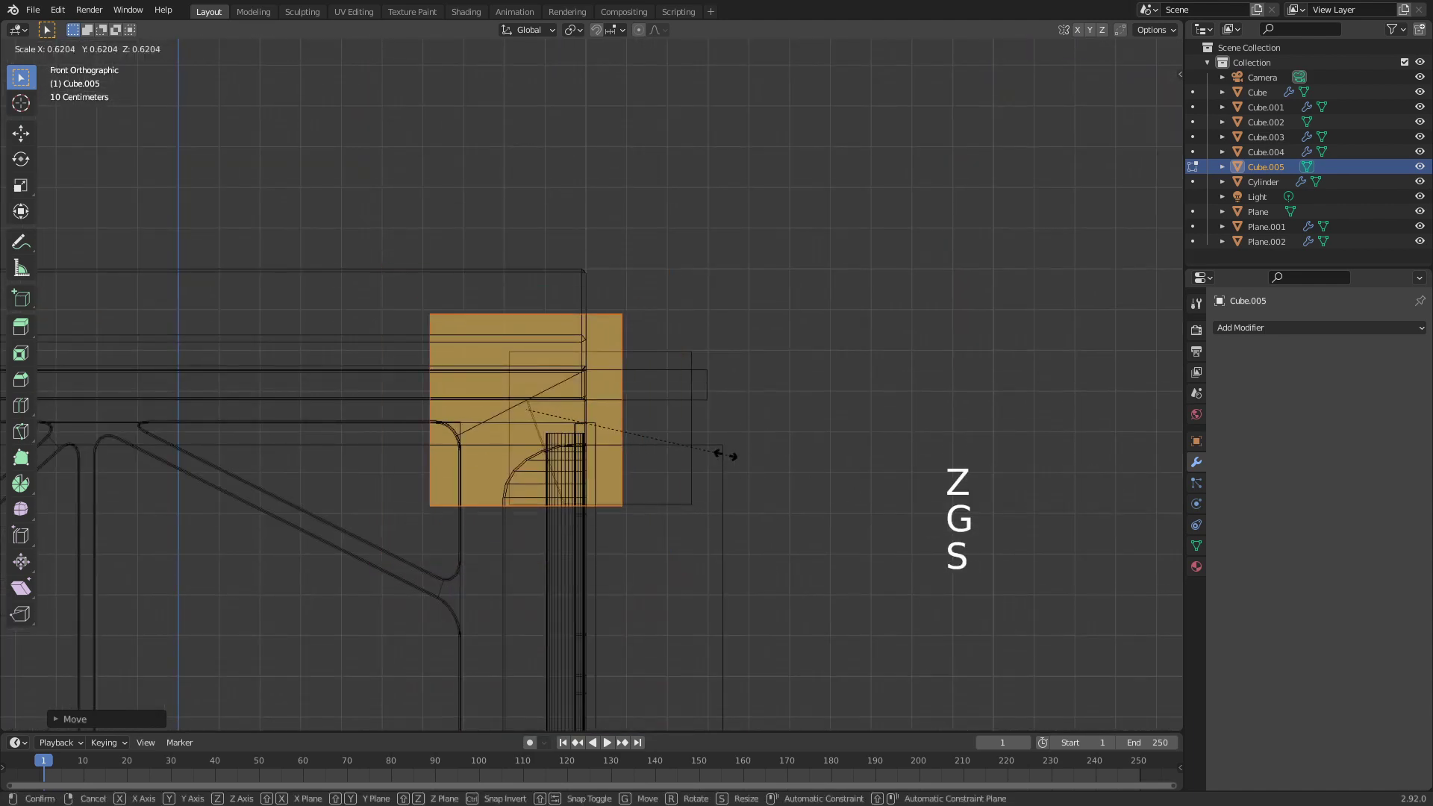
{"action": "left_click", "coordinate": [576, 424]}
{"action": "key", "text": "g"}
{"action": "key", "text": "g"}
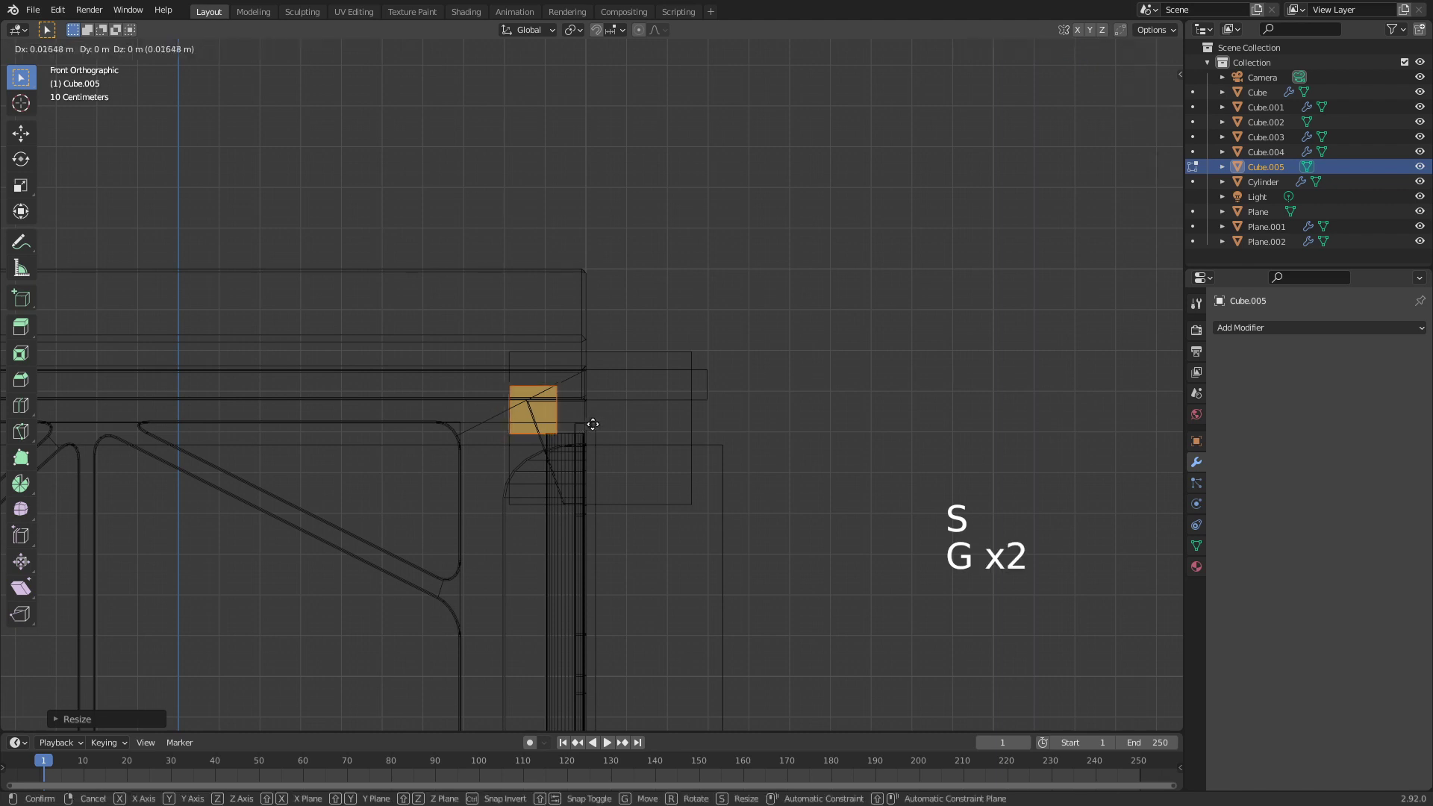
{"action": "left_click", "coordinate": [610, 437]}
Reduce the small block slightly and place it just inside the lid's +X face, across its lower edge.
{"action": "key", "text": "s"}
{"action": "left_click", "coordinate": [678, 419]}
{"action": "key", "text": "g"}
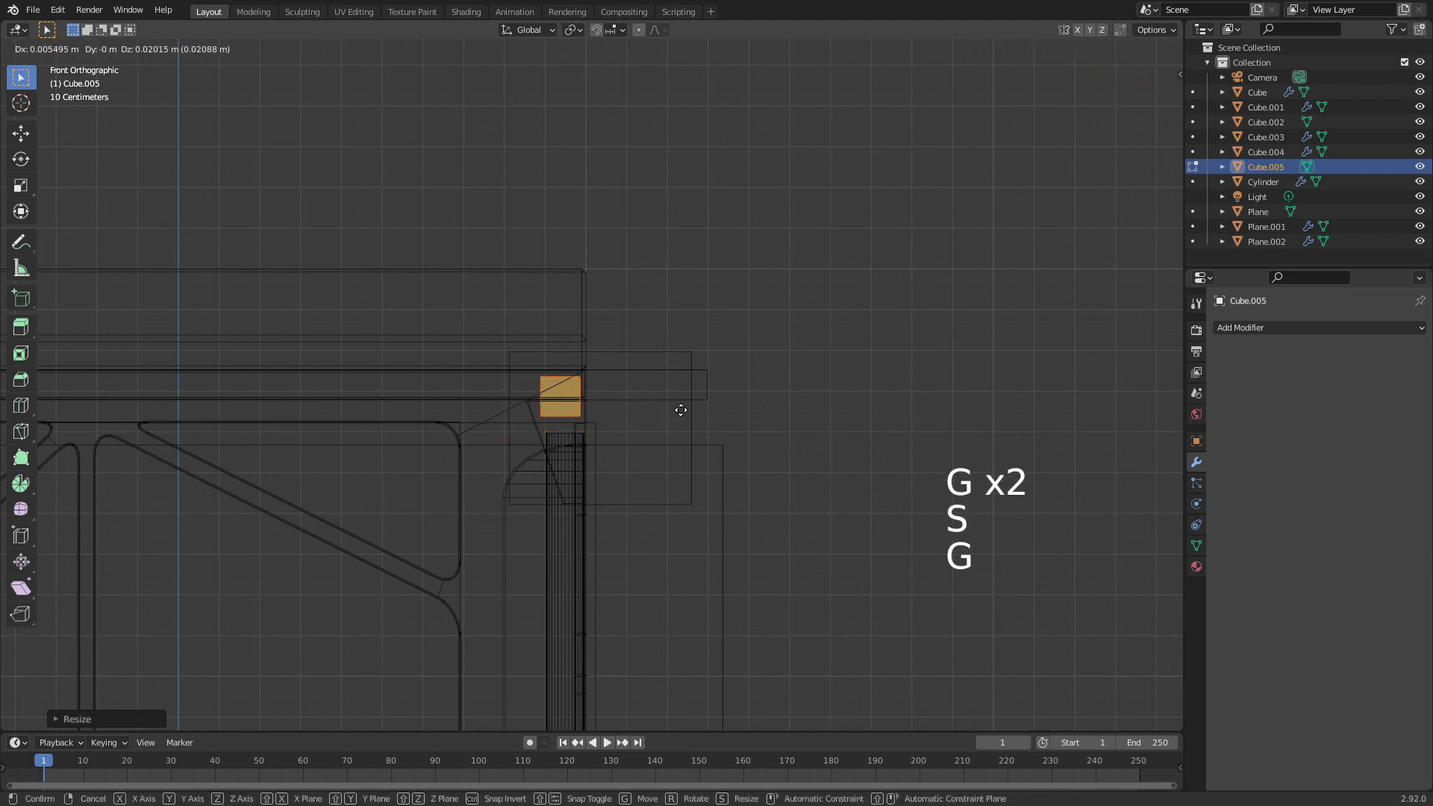
{"action": "left_click", "coordinate": [696, 413]}
{"action": "key", "text": "s"}
{"action": "left_click", "coordinate": [721, 415]}
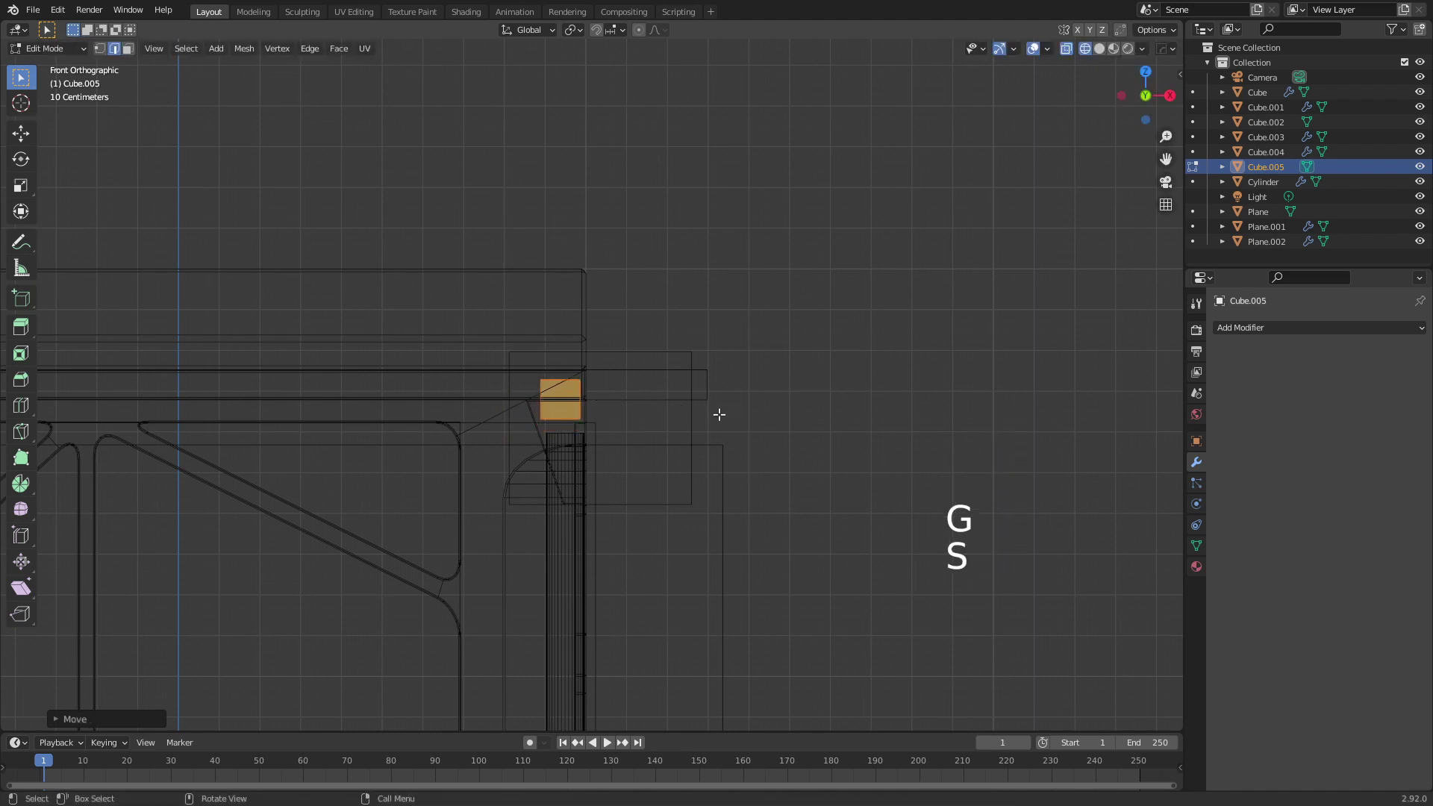
{"action": "key", "text": "s"}
{"action": "middle_click", "coordinate": [692, 410]}
{"action": "left_click", "coordinate": [702, 410]}
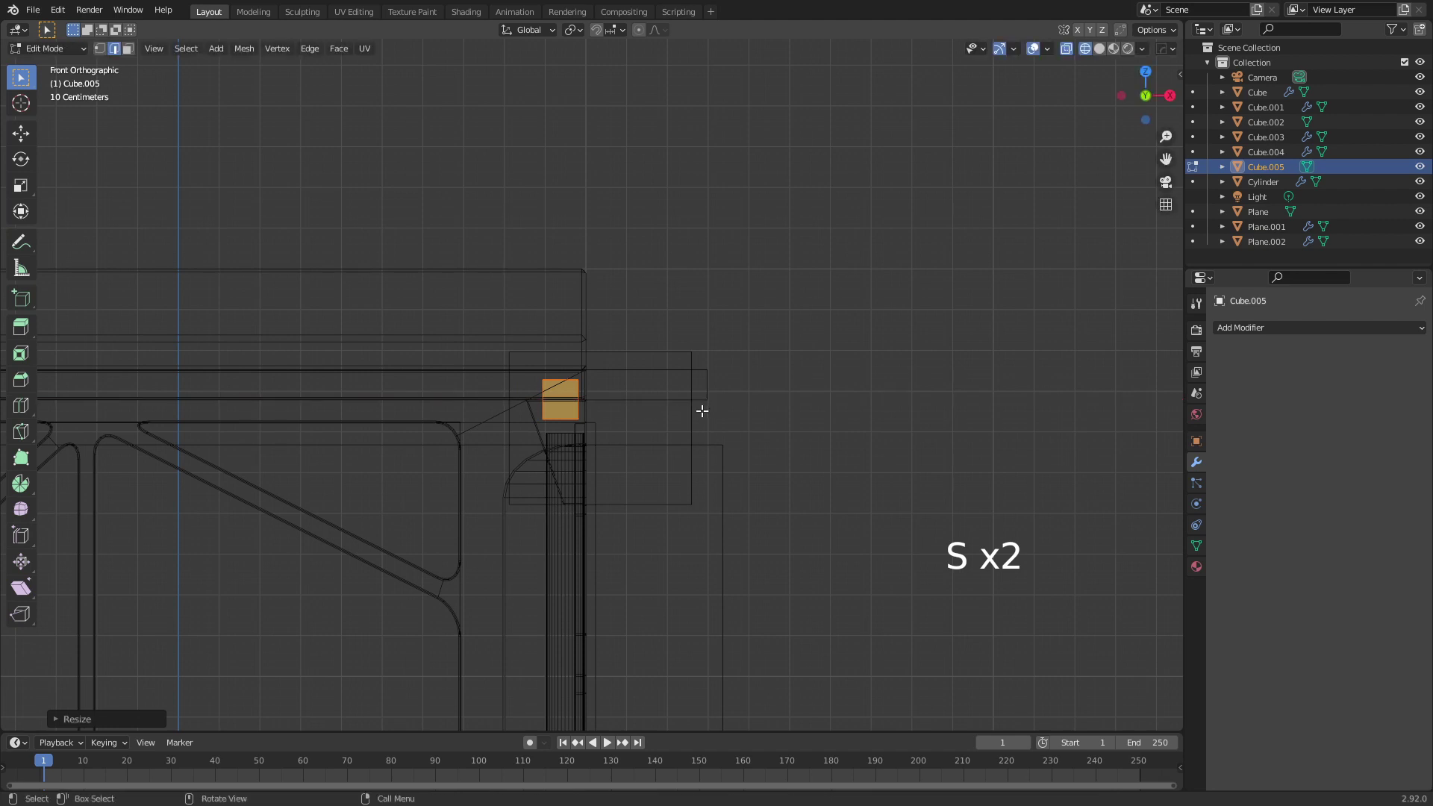
Shift the block inward toward the recess's back wall and enlarge it slightly.
{"action": "key", "text": "g"}
{"action": "left_click", "coordinate": [682, 408]}
{"action": "key", "text": "s"}
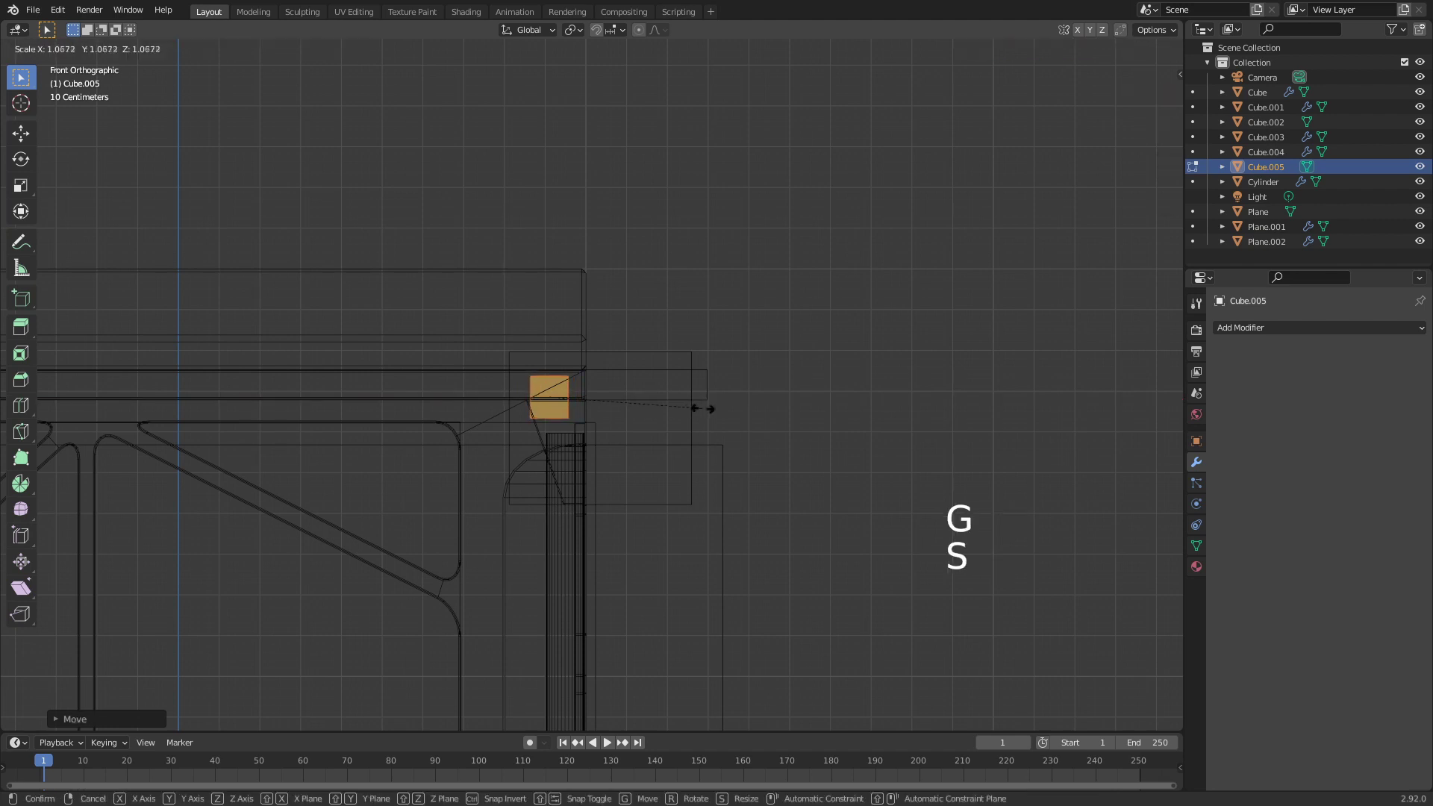
{"action": "left_click", "coordinate": [707, 408]}
{"action": "key", "text": "g"}
{"action": "left_click", "coordinate": [711, 407]}
Scale the block about 3.9 times along Y to match the width of the recess.
{"action": "key", "text": "KP_3"}
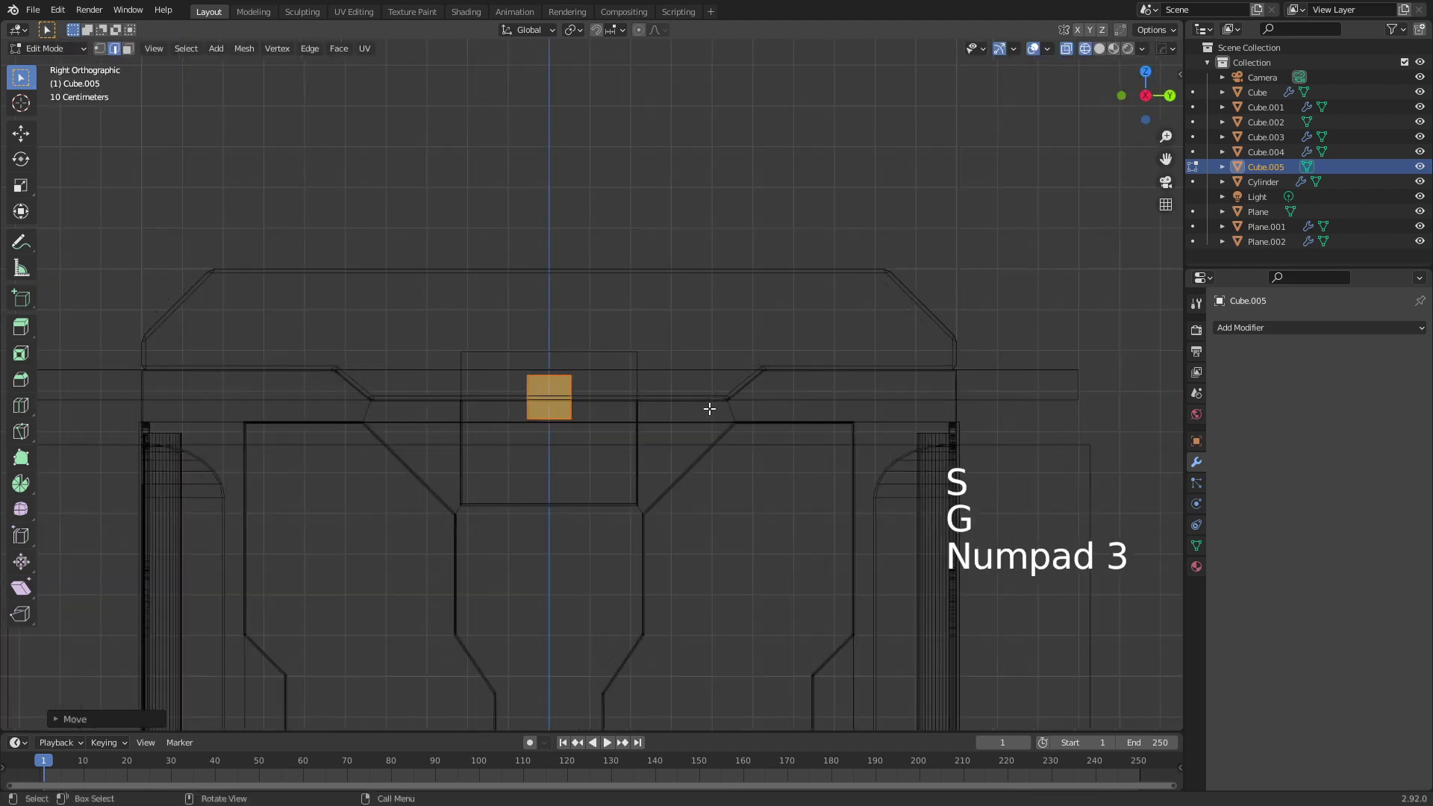
{"action": "key", "text": "s"}
{"action": "key", "text": "y"}
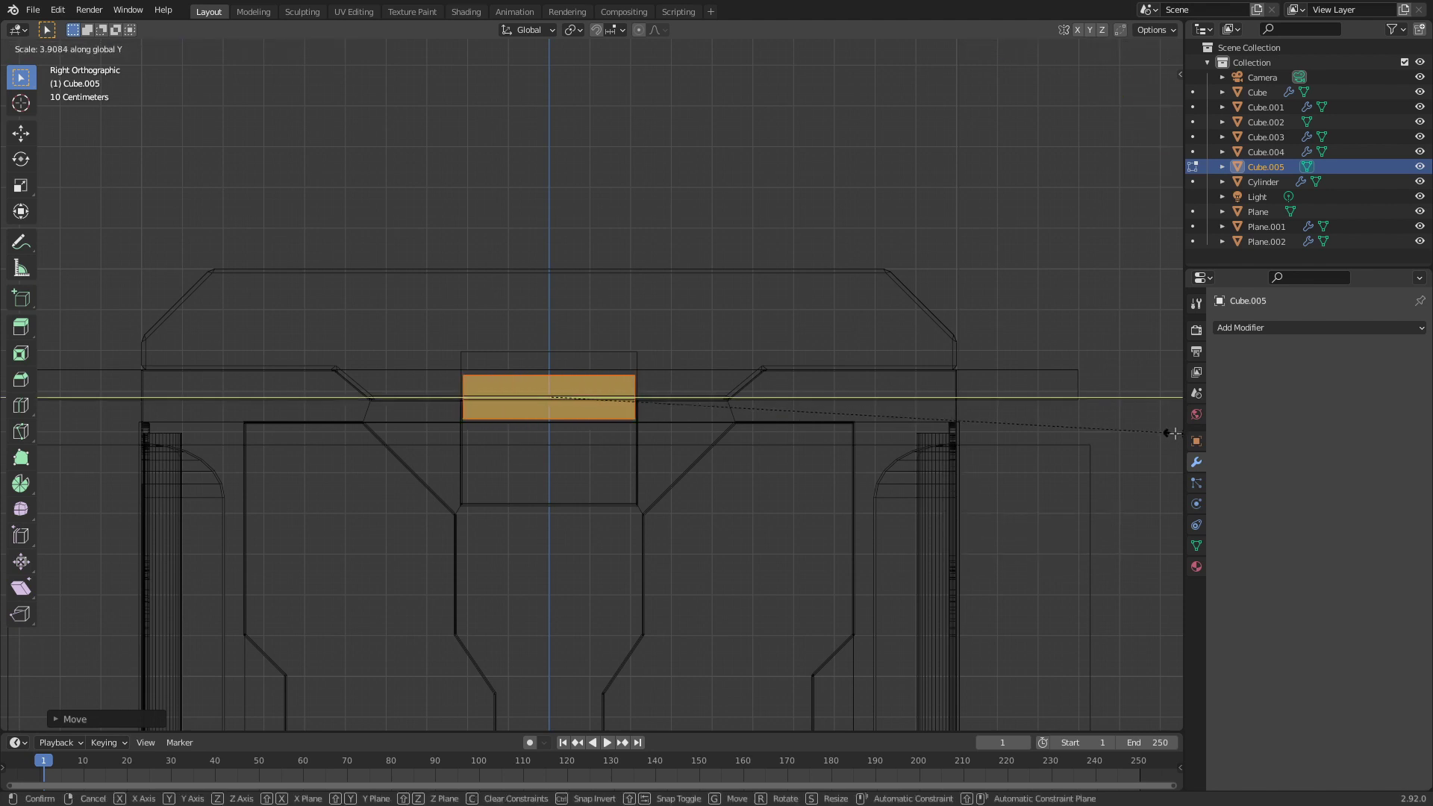
{"action": "left_click", "coordinate": [1173, 433]}
Subtract the block Cube.005 from the lid Cube.001 with a Bool Tool difference and return to solid shading.
{"action": "scroll", "coordinate": [719, 433], "scroll_direction": "down", "scroll_amount": 2}
{"action": "key", "text": "Tab"}
{"action": "left_click", "coordinate": [640, 306], "text": "shift"}
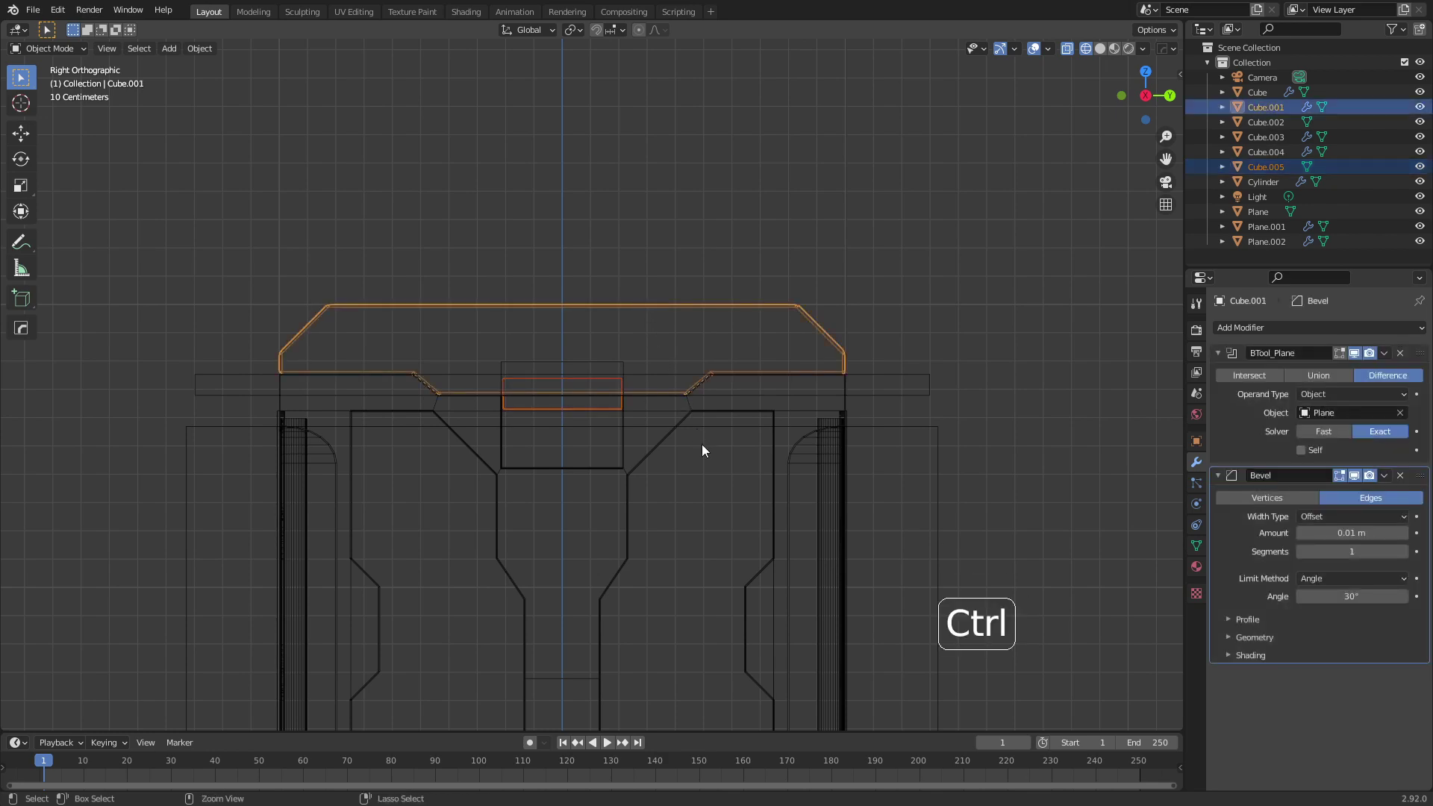
{"action": "key", "text": "ctrl+KP_Subtract"}
{"action": "key", "text": "z"}
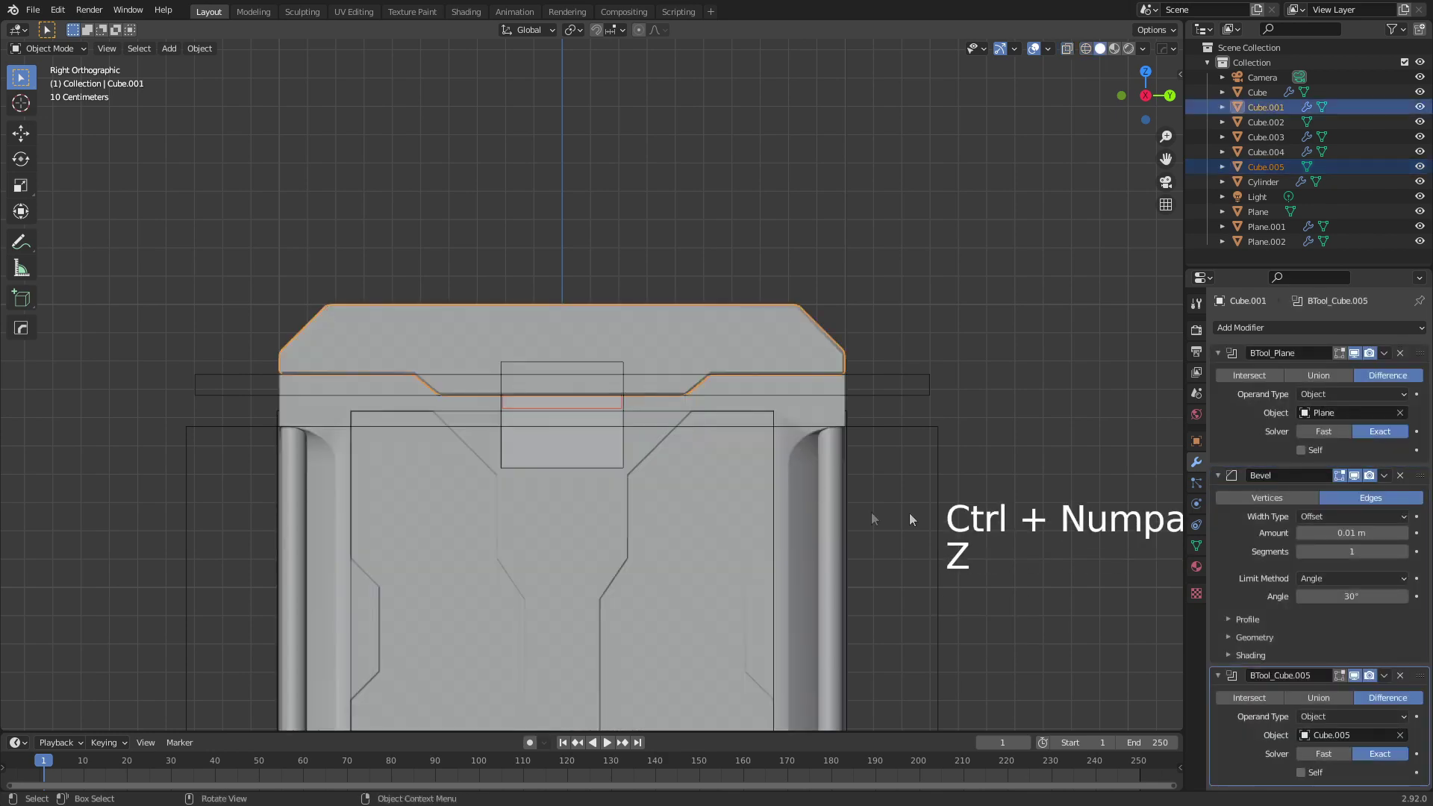
Inspect the cut in the lid's underside above the recess and the crate's whole +X side.
{"action": "middle_click_drag", "start_coordinate": [946, 636], "coordinate": [882, 689]}
{"action": "scroll", "coordinate": [491, 636], "scroll_direction": "up", "scroll_amount": 5}
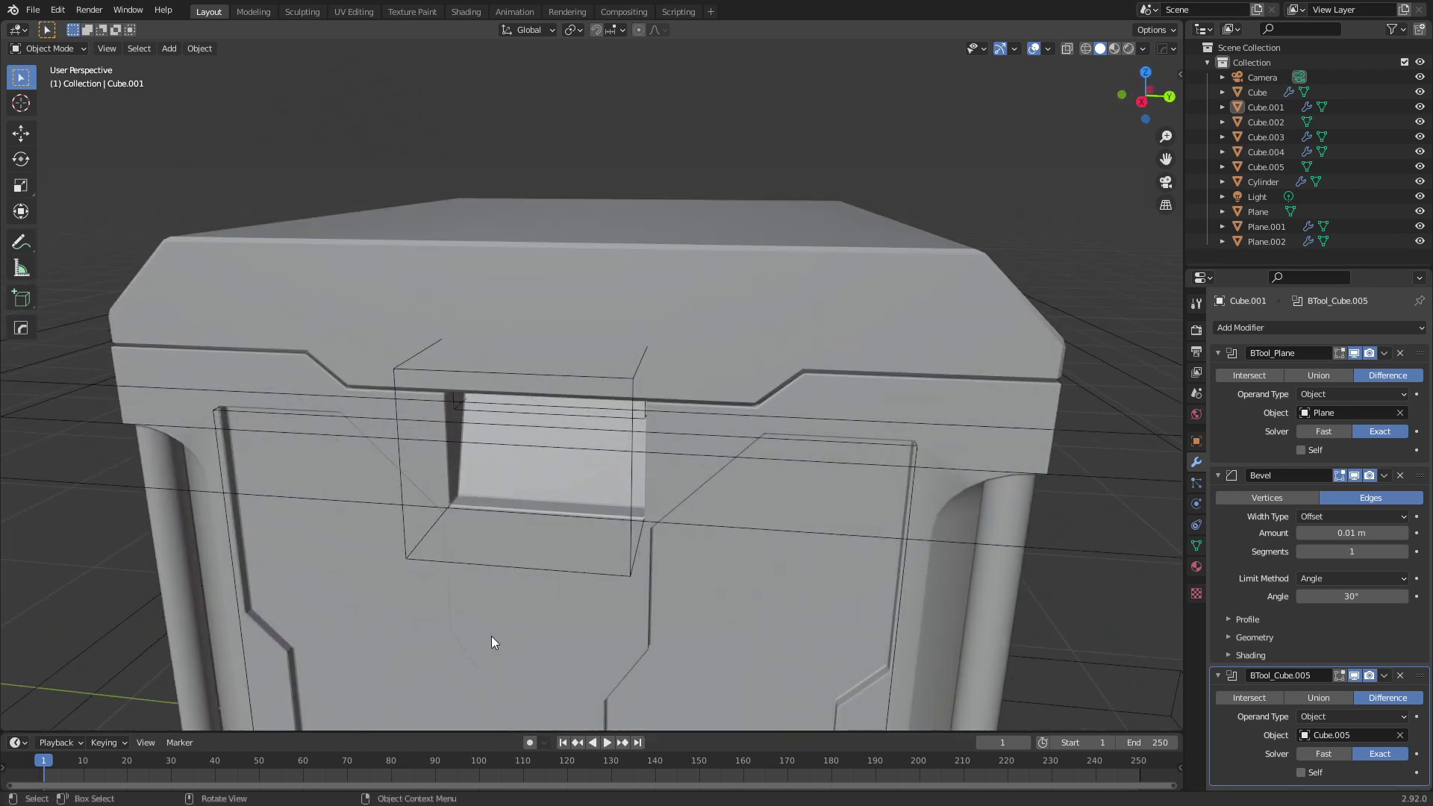
{"action": "key", "text": "KP_3"}
{"action": "scroll", "coordinate": [527, 636], "scroll_direction": "down", "scroll_amount": 3}
{"action": "middle_click_drag", "start_coordinate": [527, 635], "coordinate": [548, 558], "text": "shift"}
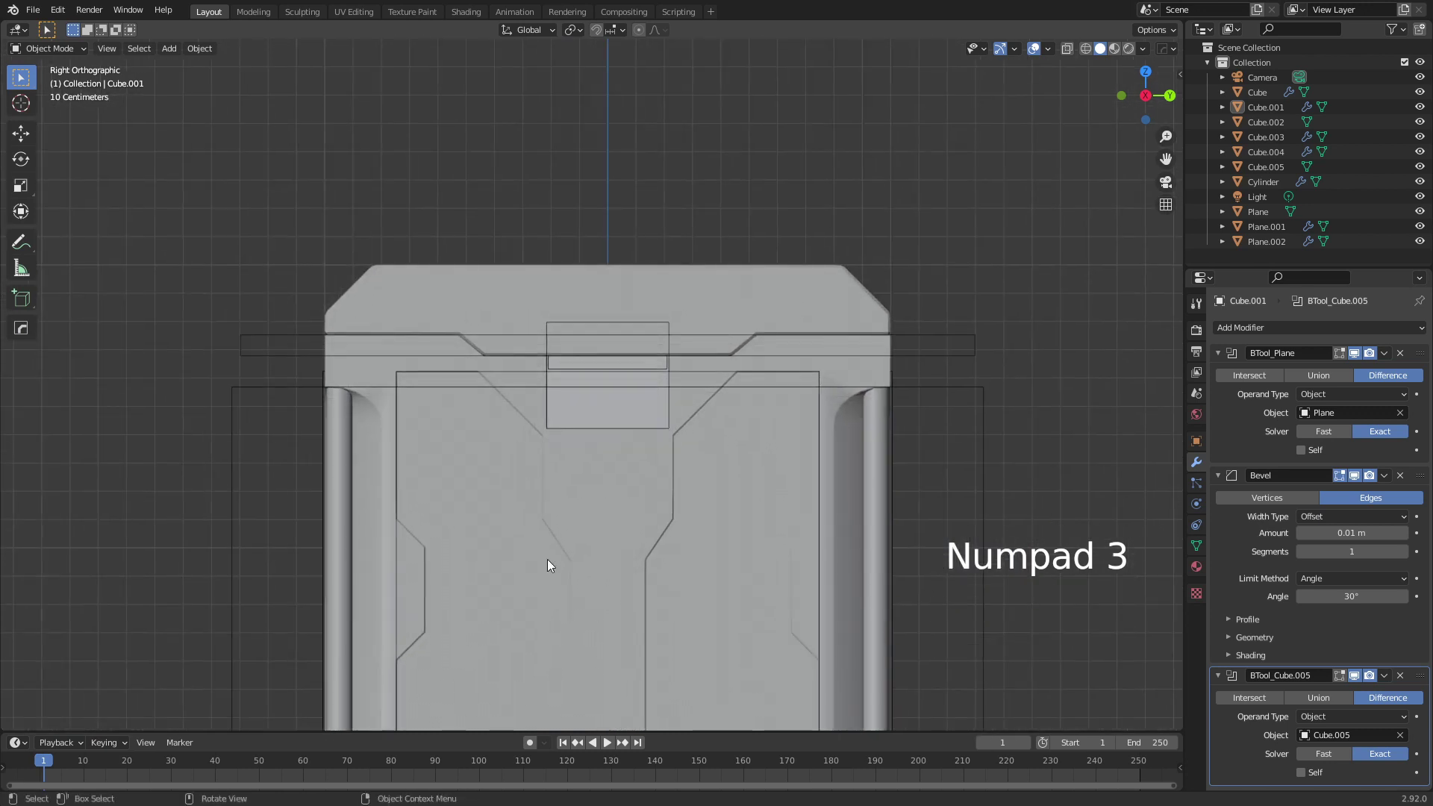
{"action": "middle_click_drag", "start_coordinate": [532, 494], "coordinate": [600, 464], "text": "shift"}
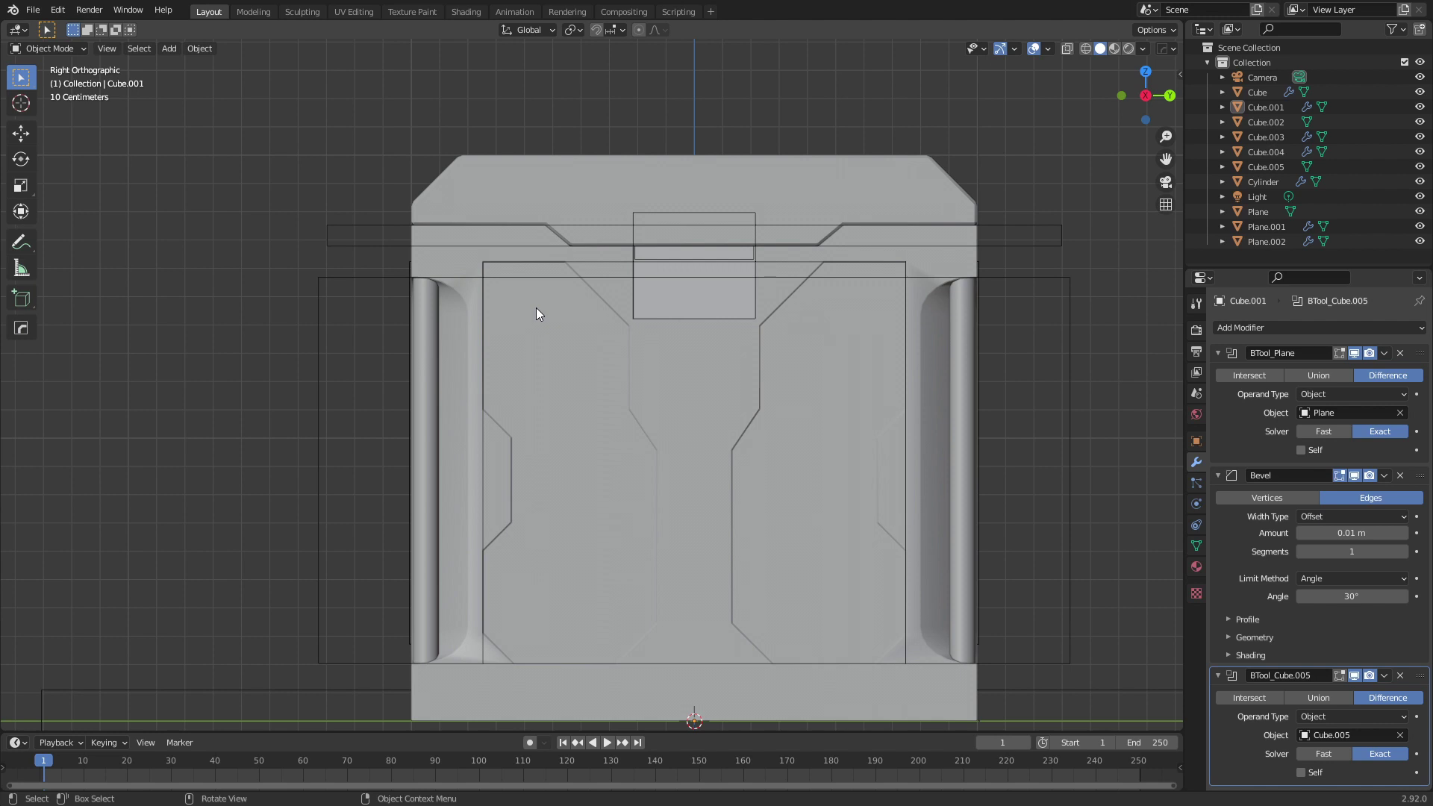
{"action": "scroll", "coordinate": [536, 307], "scroll_direction": "down", "scroll_amount": 2}
{"action": "middle_click_drag", "start_coordinate": [593, 452], "coordinate": [624, 426], "text": "shift"}
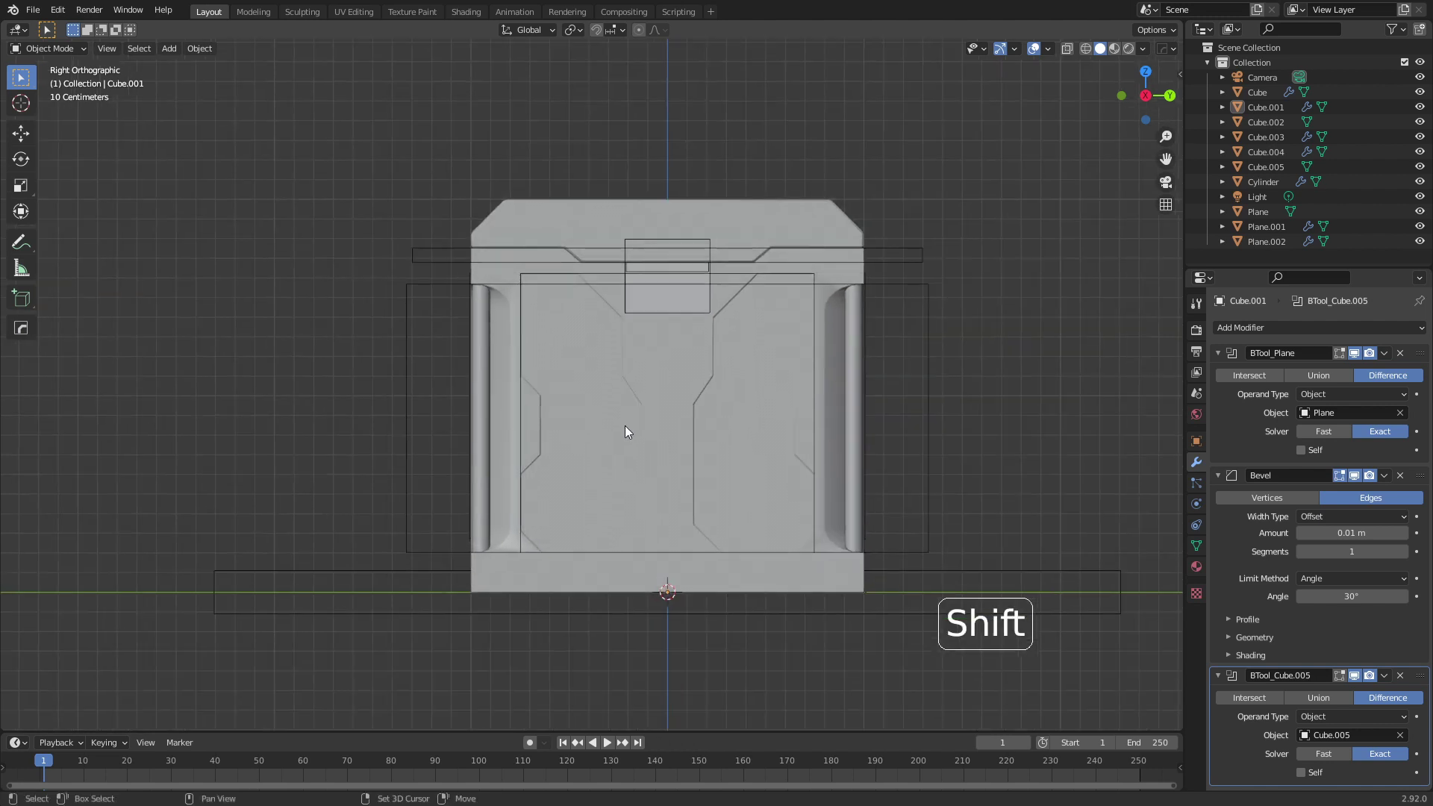
Add a mesh cylinder and rotate its geometry 90° about the X axis in Edit Mode.
{"action": "key", "text": "shift+a"}
{"action": "mouse_move", "coordinate": [668, 486]}
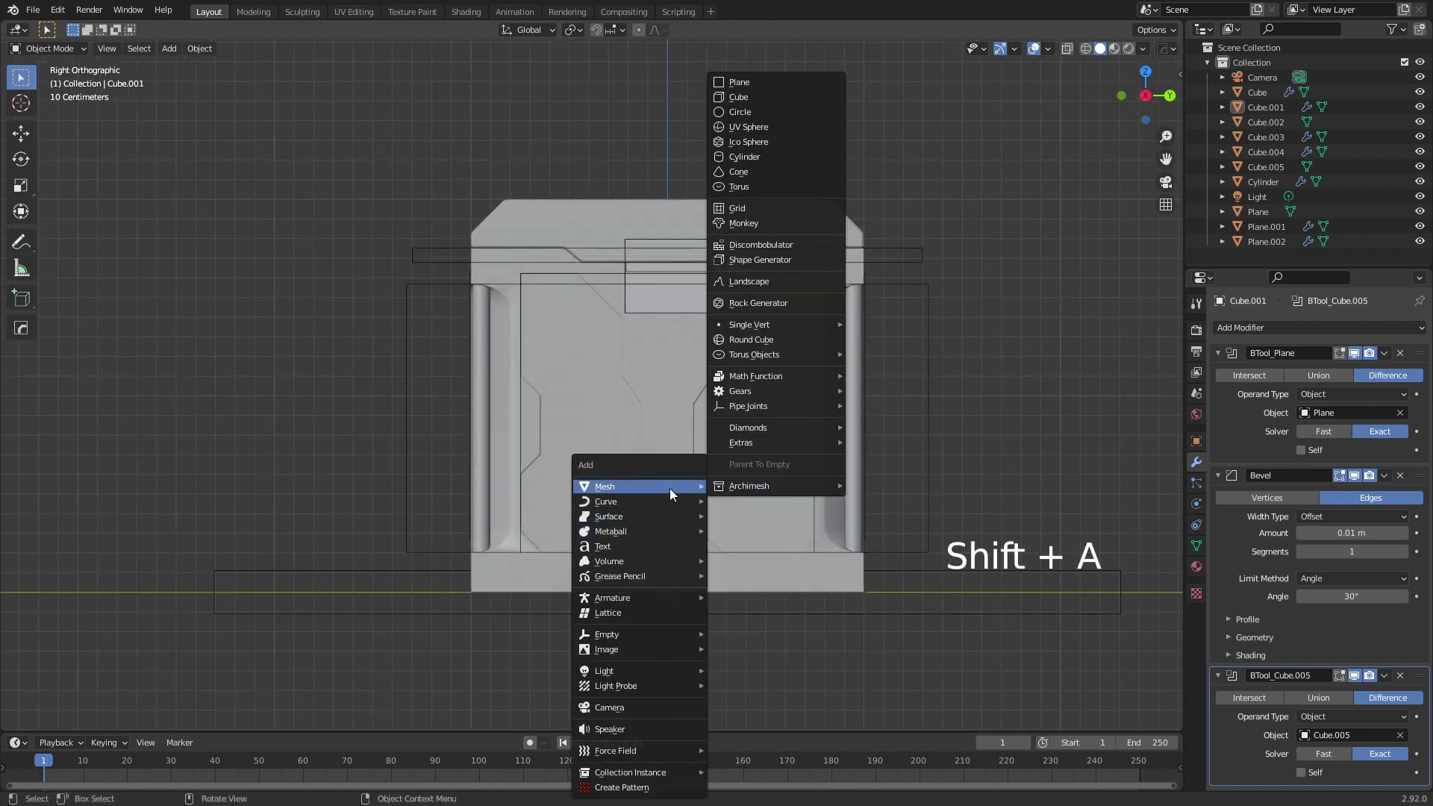
{"action": "left_click", "coordinate": [777, 156]}
{"action": "scroll", "coordinate": [652, 495], "scroll_direction": "down", "scroll_amount": 2}
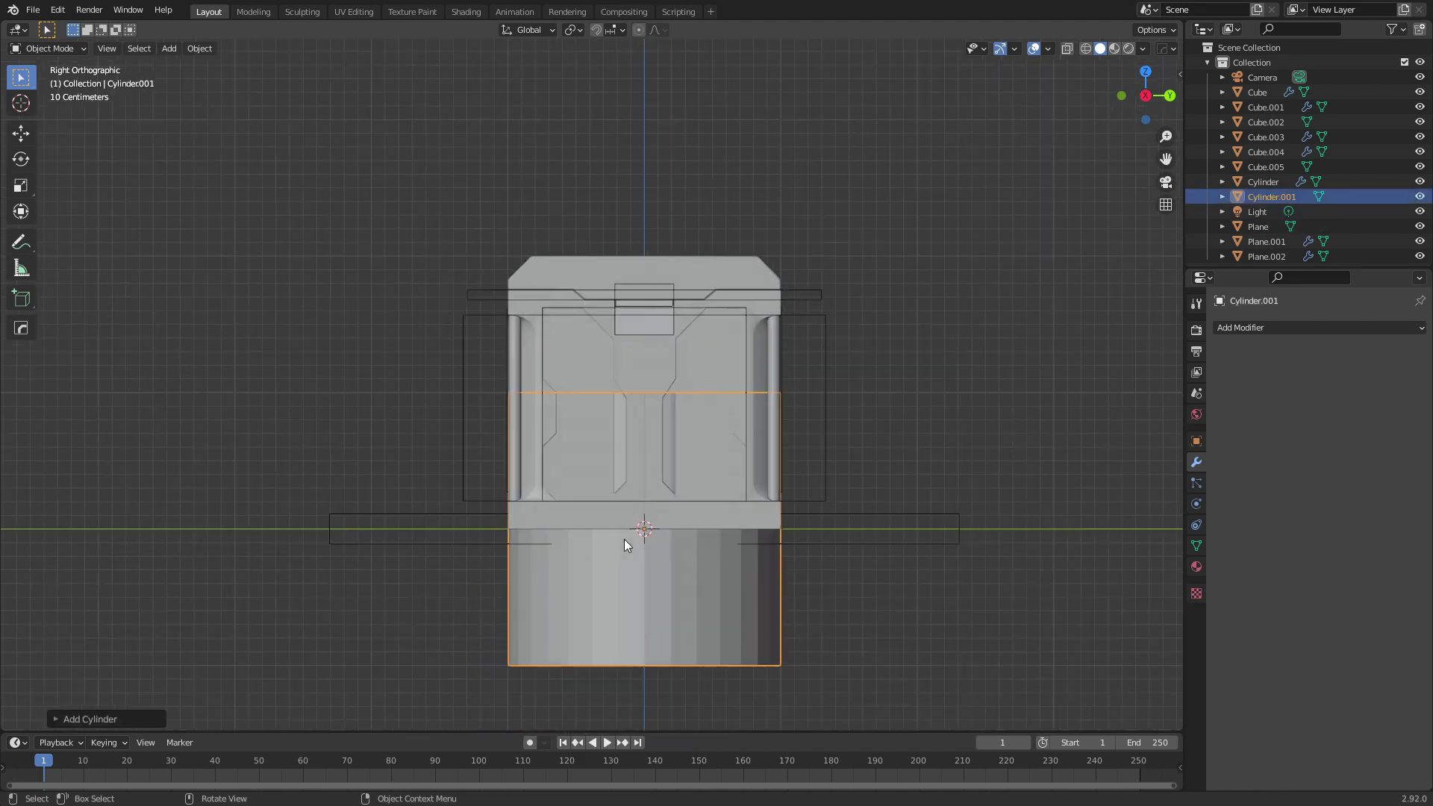
{"action": "key", "text": "Tab"}
{"action": "key", "text": "r"}
{"action": "key", "text": "x"}
{"action": "key", "text": "9"}
{"action": "key", "text": "0"}
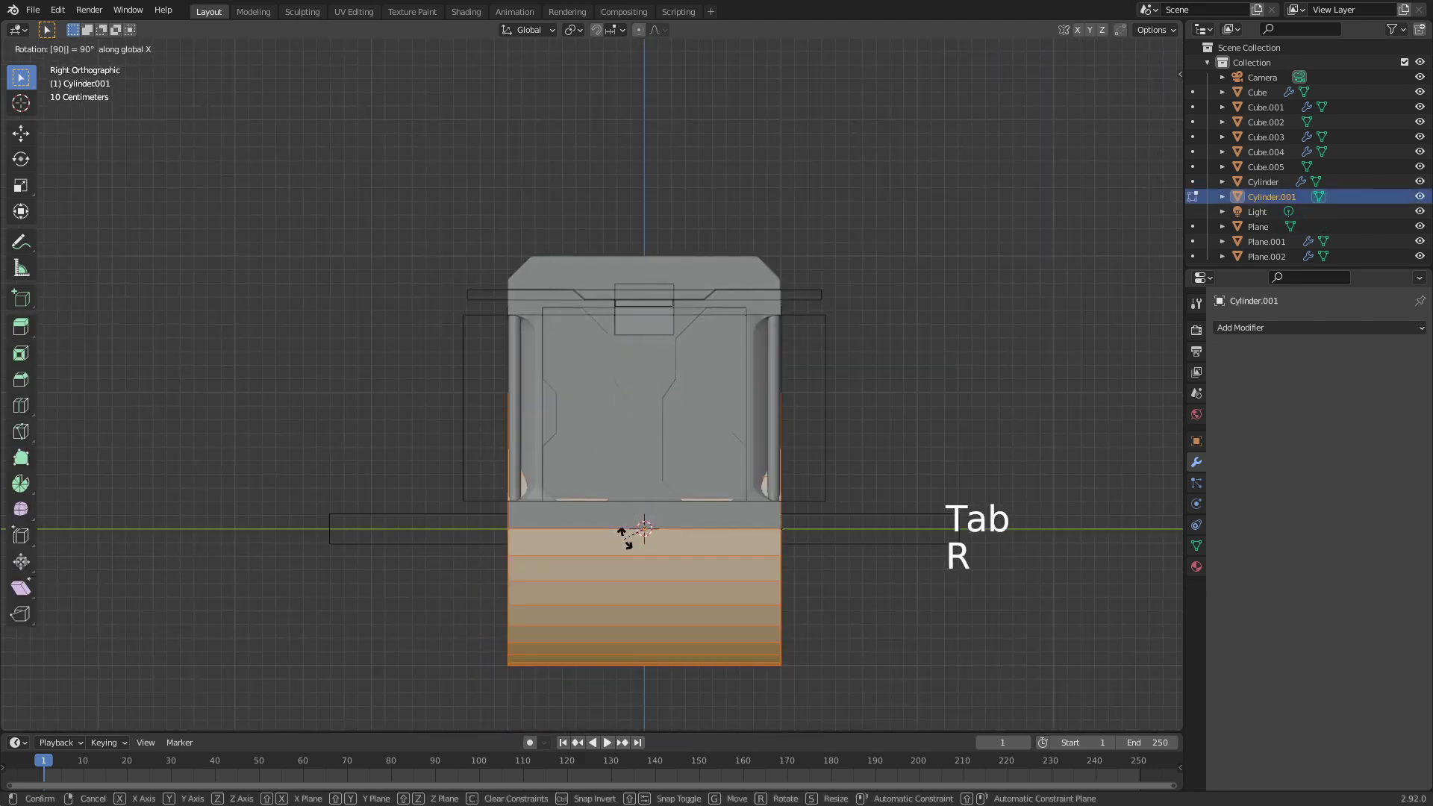
{"action": "left_click", "coordinate": [627, 536]}
Move the cylinder out beside the crate's +X side at recess height and scale it down to a small cylinder.
{"action": "key", "text": "KP_3"}
{"action": "key", "text": "KP_1"}
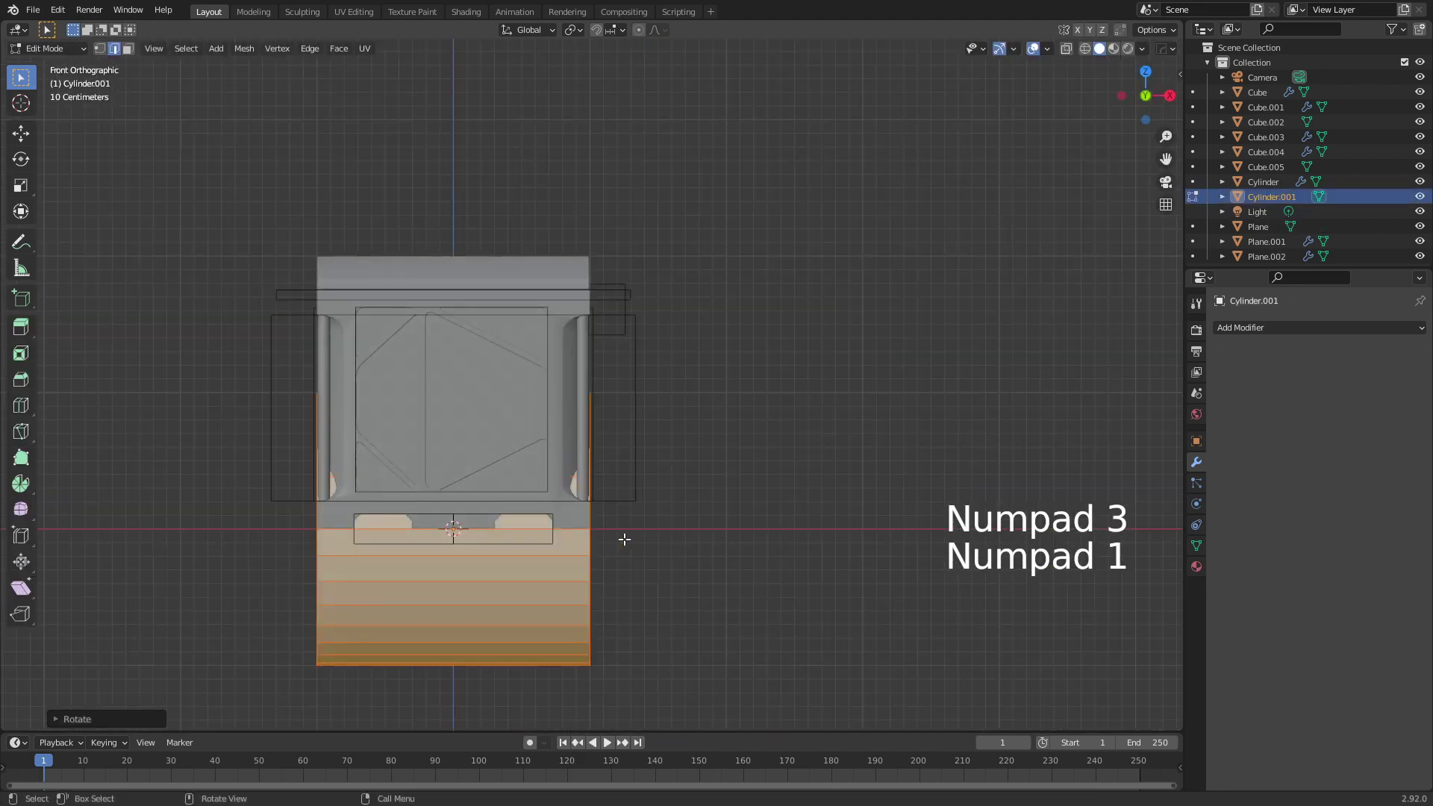
{"action": "key", "text": "g"}
{"action": "key", "text": "s"}
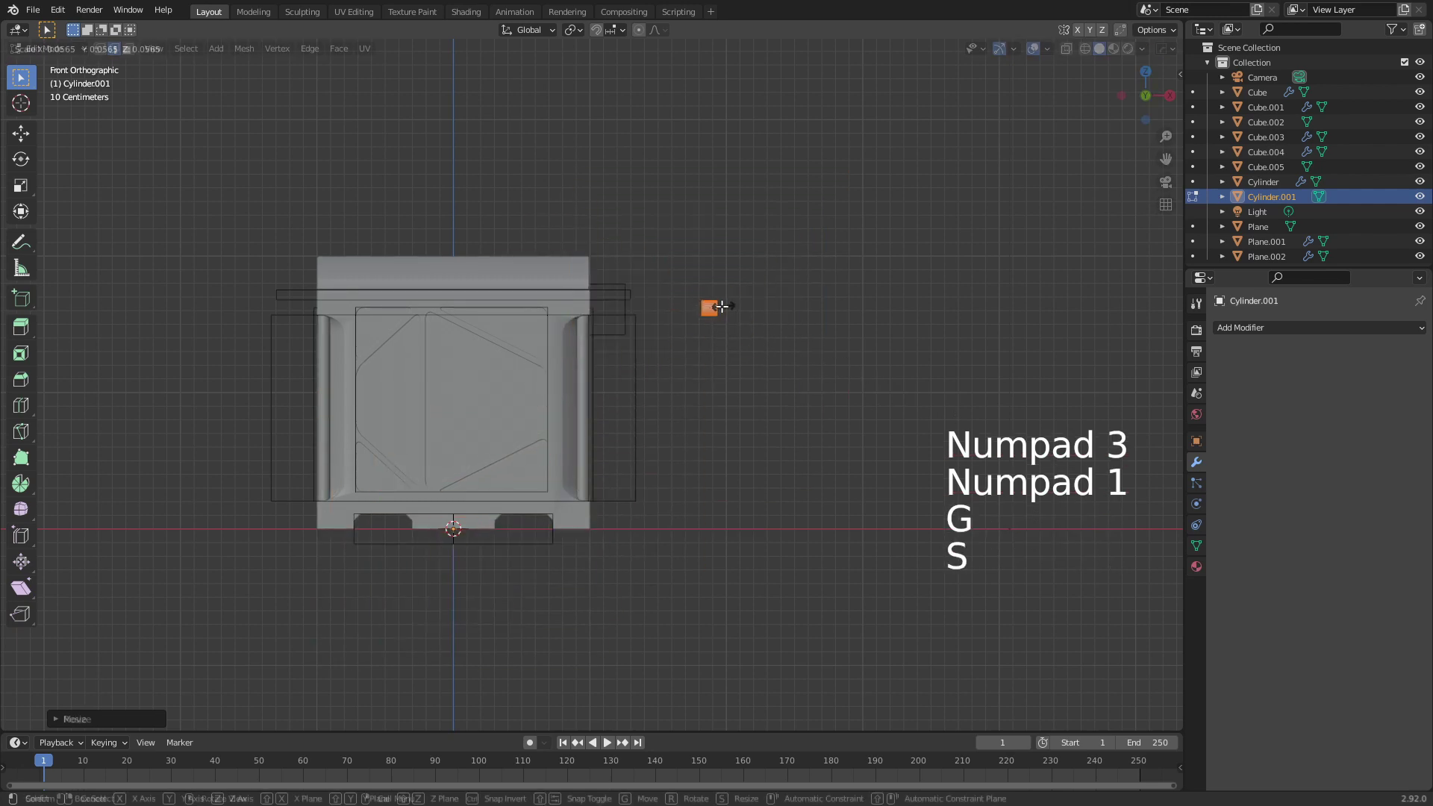
{"action": "left_click", "coordinate": [746, 317]}
{"action": "middle_click_drag", "start_coordinate": [770, 354], "coordinate": [585, 512], "text": "shift"}
{"action": "scroll", "coordinate": [616, 466], "scroll_direction": "up", "scroll_amount": 4}
{"action": "scroll", "coordinate": [589, 511], "scroll_direction": "up", "scroll_amount": 3}
{"action": "key", "text": "s"}
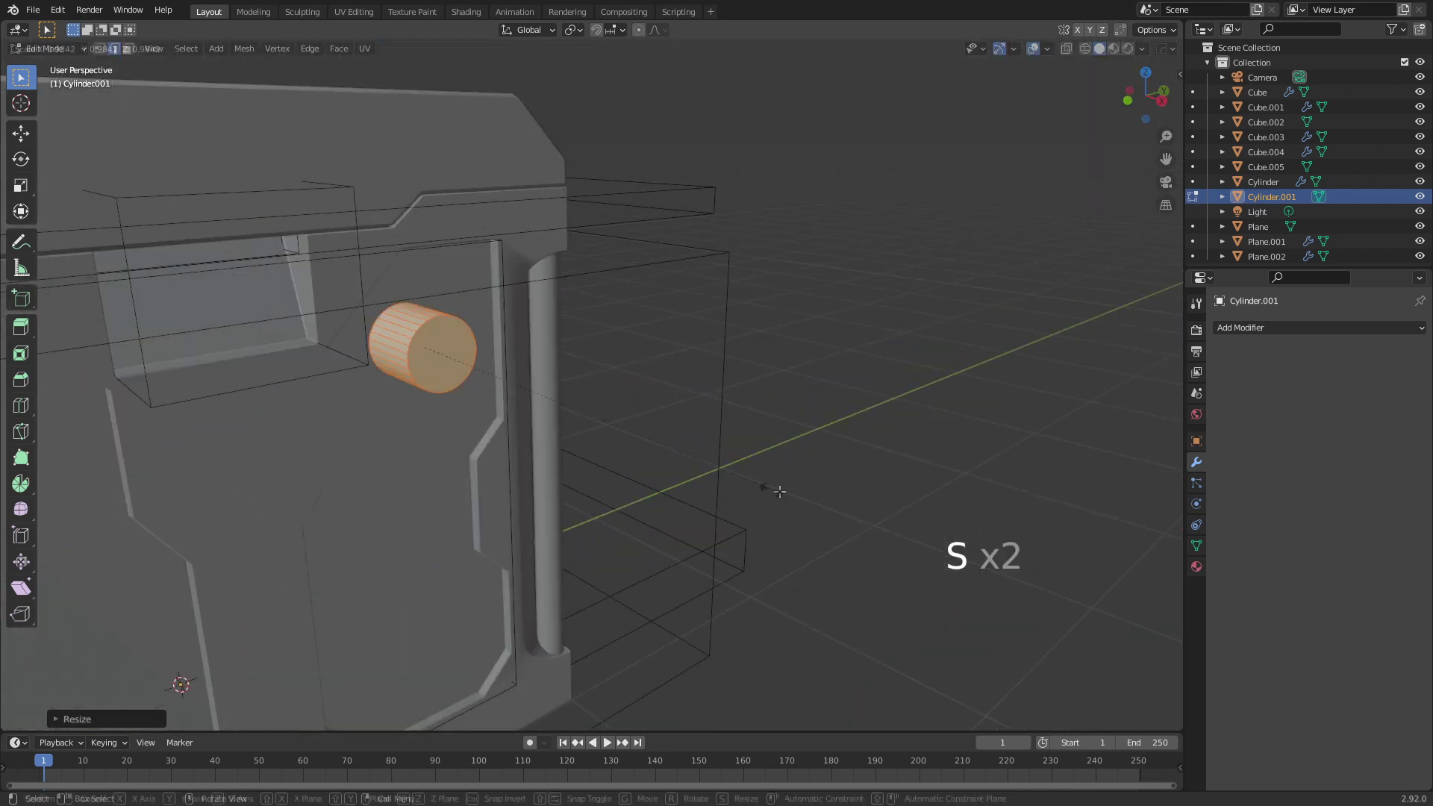
{"action": "left_click", "coordinate": [551, 405]}
Delete the small cylinder's faces except for one circular end cap.
{"action": "middle_click_drag", "start_coordinate": [556, 432], "coordinate": [662, 447], "text": "shift"}
{"action": "scroll", "coordinate": [660, 446], "scroll_direction": "up", "scroll_amount": 2}
{"action": "key", "text": "3"}
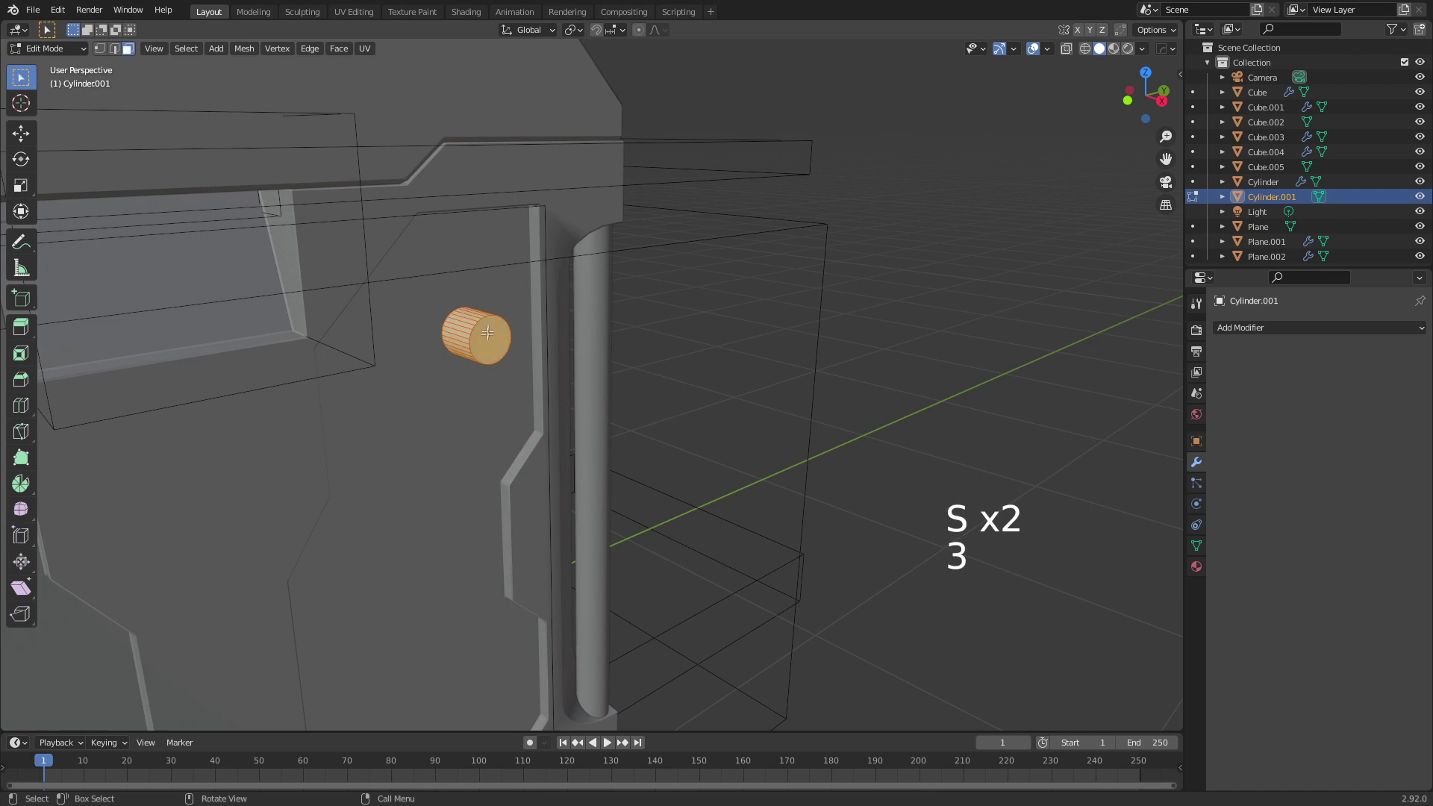
{"action": "key", "text": "Delete"}
{"action": "left_click", "coordinate": [492, 347]}
{"action": "middle_click_drag", "start_coordinate": [505, 351], "coordinate": [537, 383], "text": "shift"}
{"action": "scroll", "coordinate": [536, 385], "scroll_direction": "up", "scroll_amount": 2}
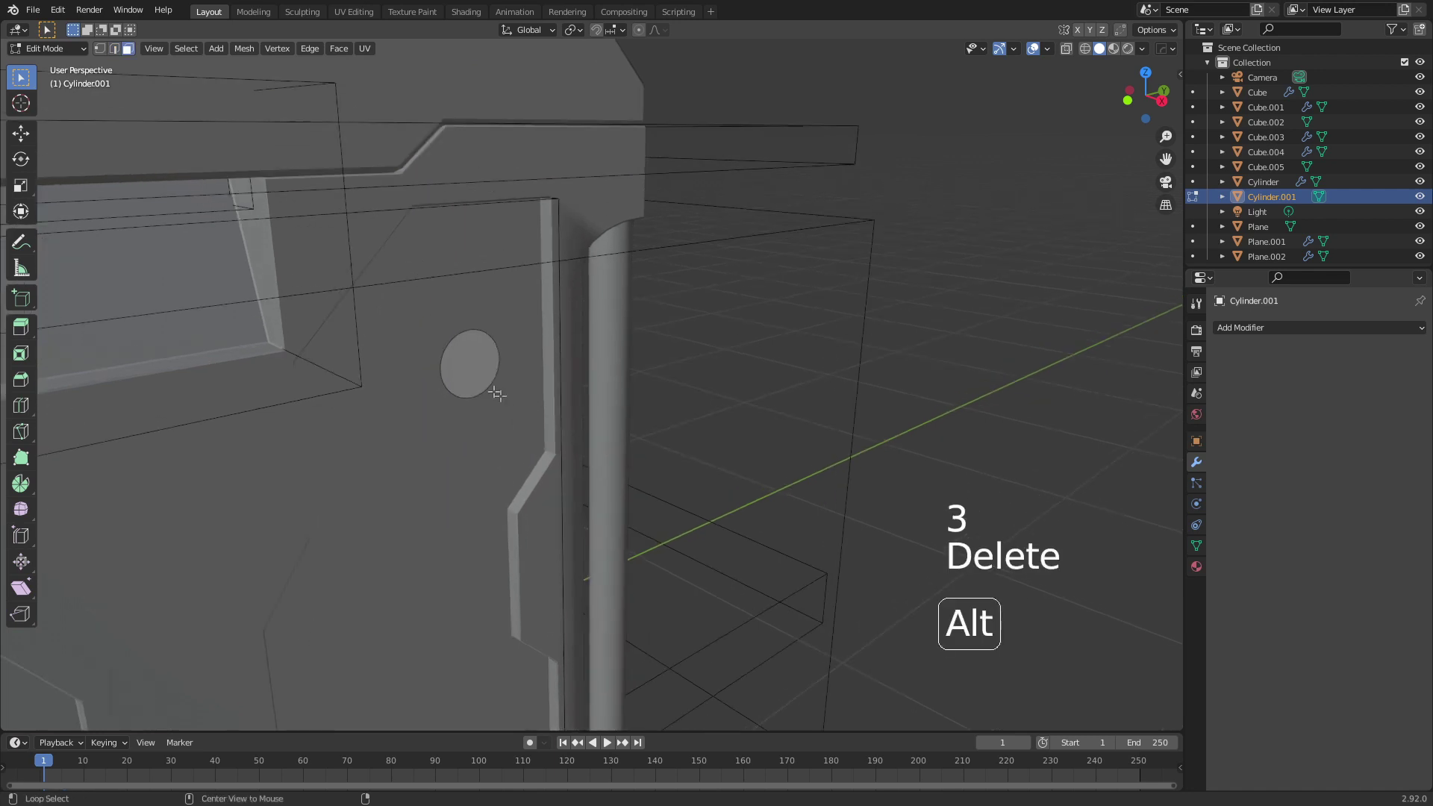
Inset the circular face slightly and delete its inner face to leave a thin ring.
{"action": "key", "text": "3"}
{"action": "left_click", "coordinate": [485, 378]}
{"action": "middle_click_drag", "start_coordinate": [500, 391], "coordinate": [647, 461], "text": "shift"}
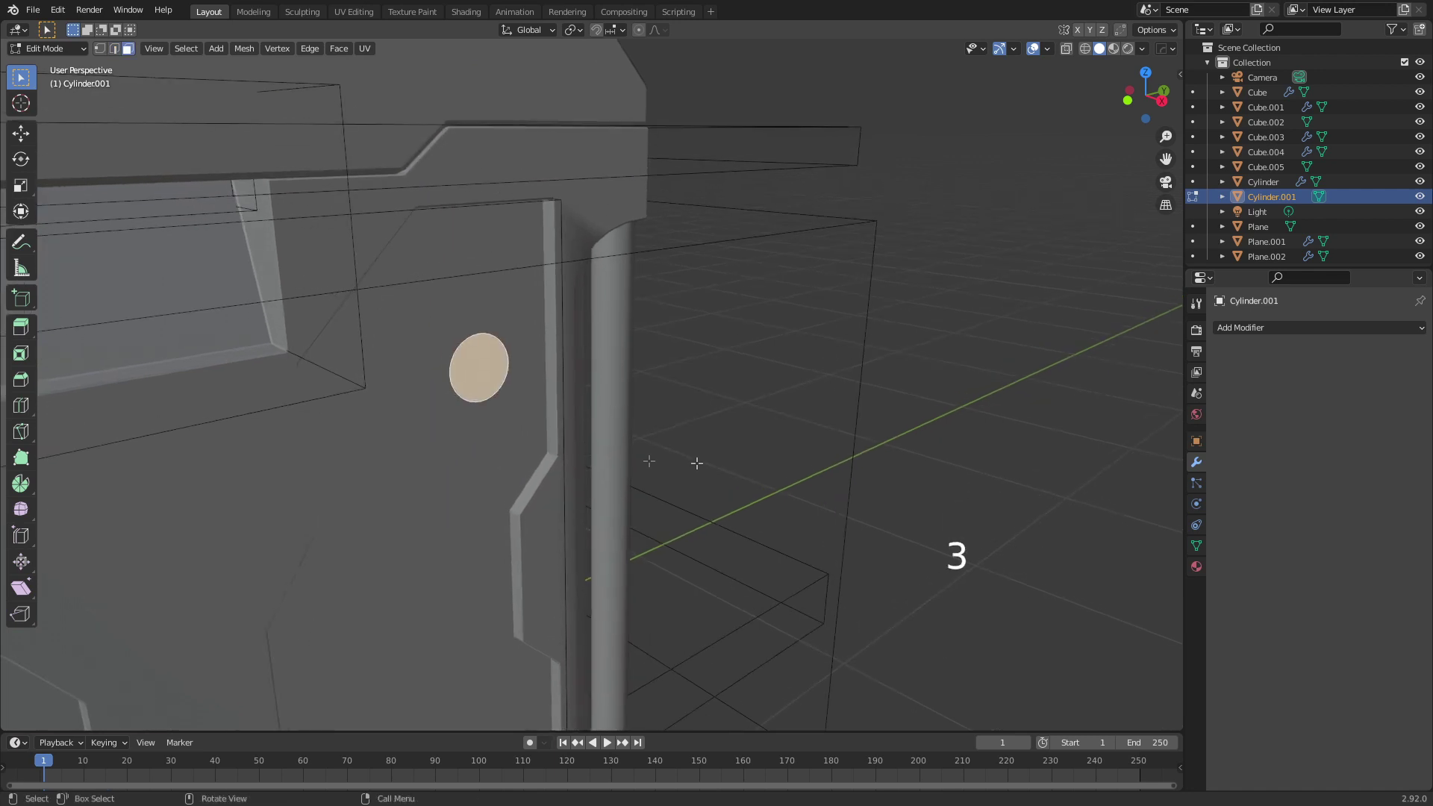
{"action": "key", "text": "i"}
{"action": "left_click", "coordinate": [679, 452]}
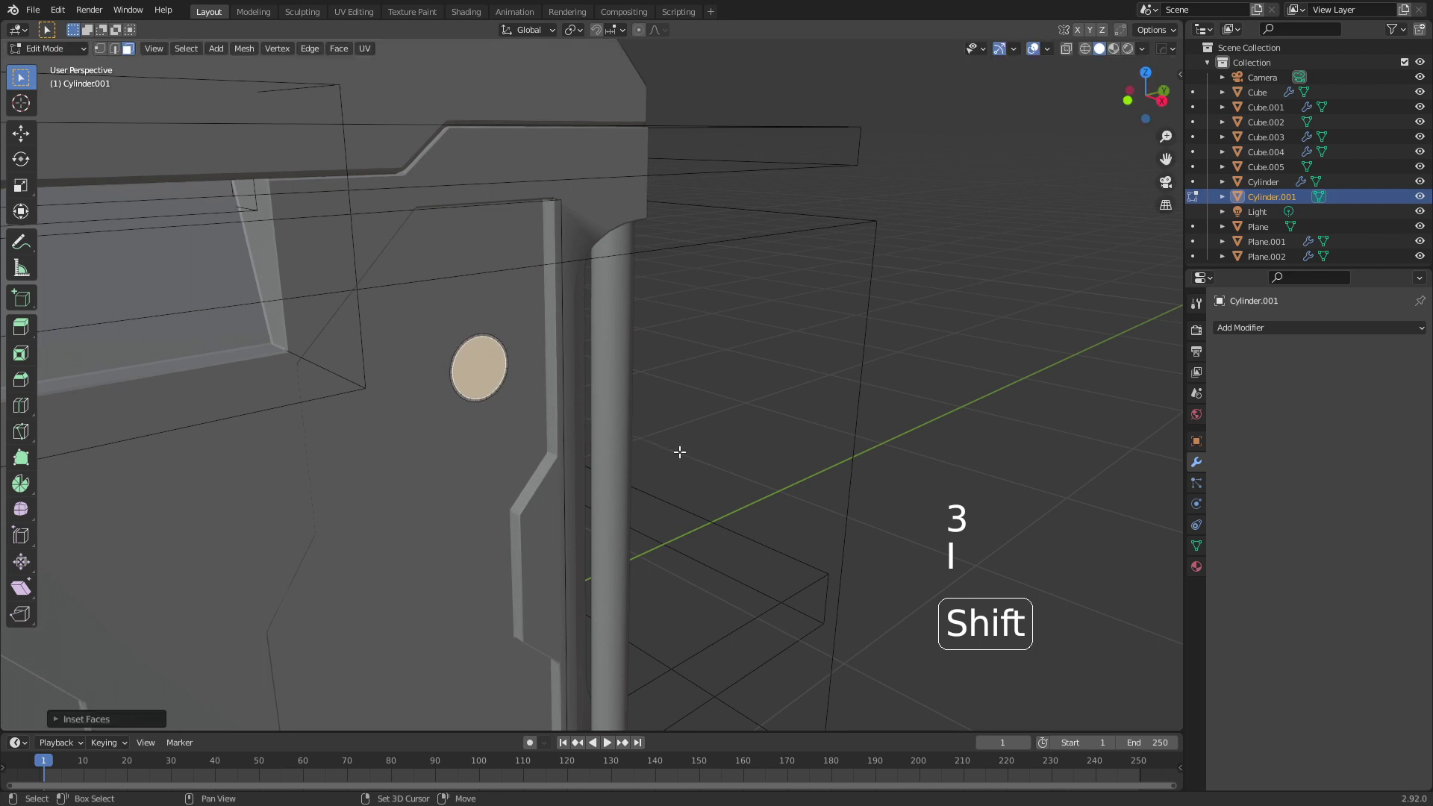
{"action": "key", "text": "Delete"}
{"action": "left_click", "coordinate": [652, 487]}
{"action": "middle_click_drag", "start_coordinate": [652, 487], "coordinate": [697, 498], "text": "shift"}
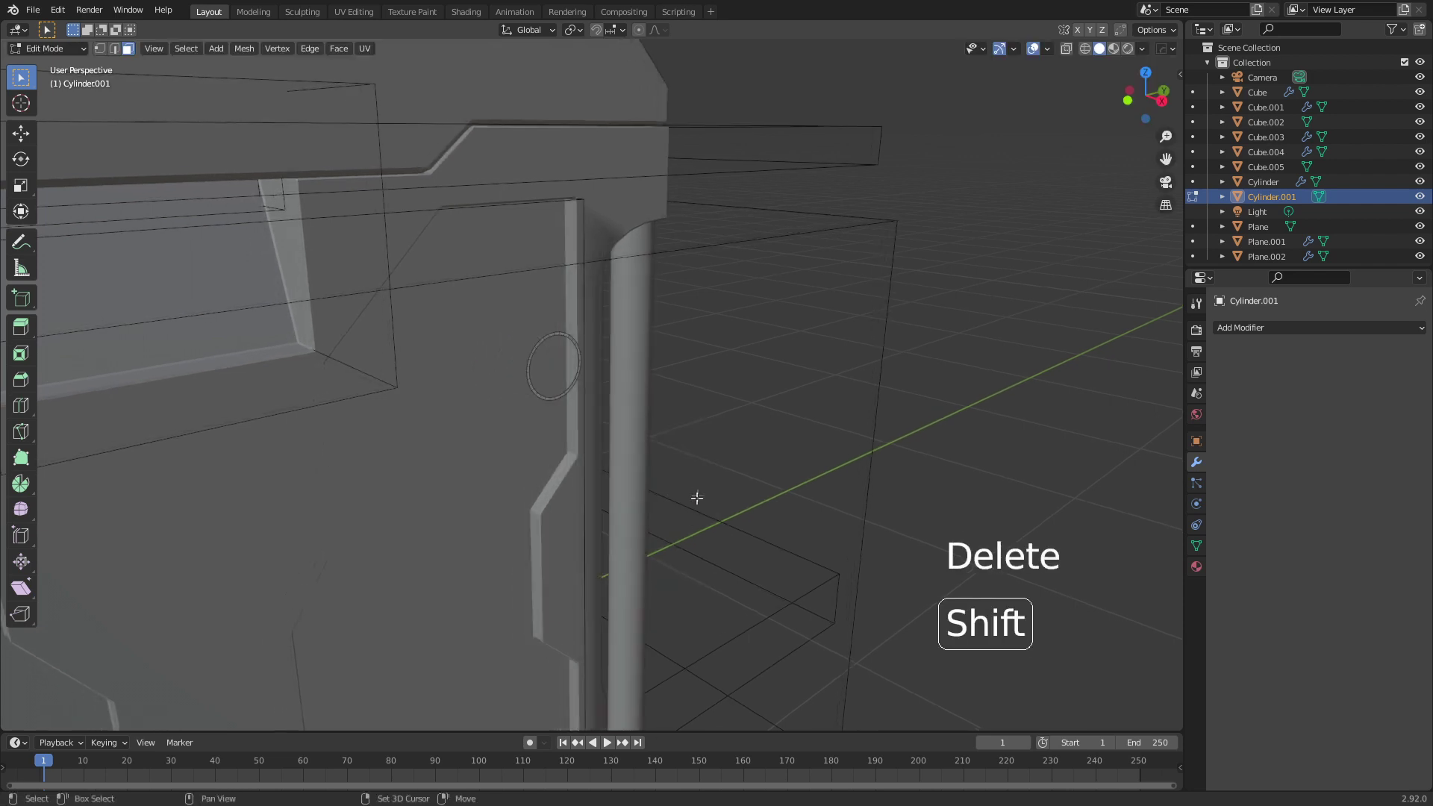
Select the ring's edge loops and extrude them about 0.005 m along X.
{"action": "scroll", "coordinate": [697, 499], "scroll_direction": "up", "scroll_amount": 4}
{"action": "middle_click_drag", "start_coordinate": [550, 448], "coordinate": [572, 453], "text": "shift"}
{"action": "key", "text": "2"}
{"action": "left_click", "coordinate": [561, 409], "text": "alt"}
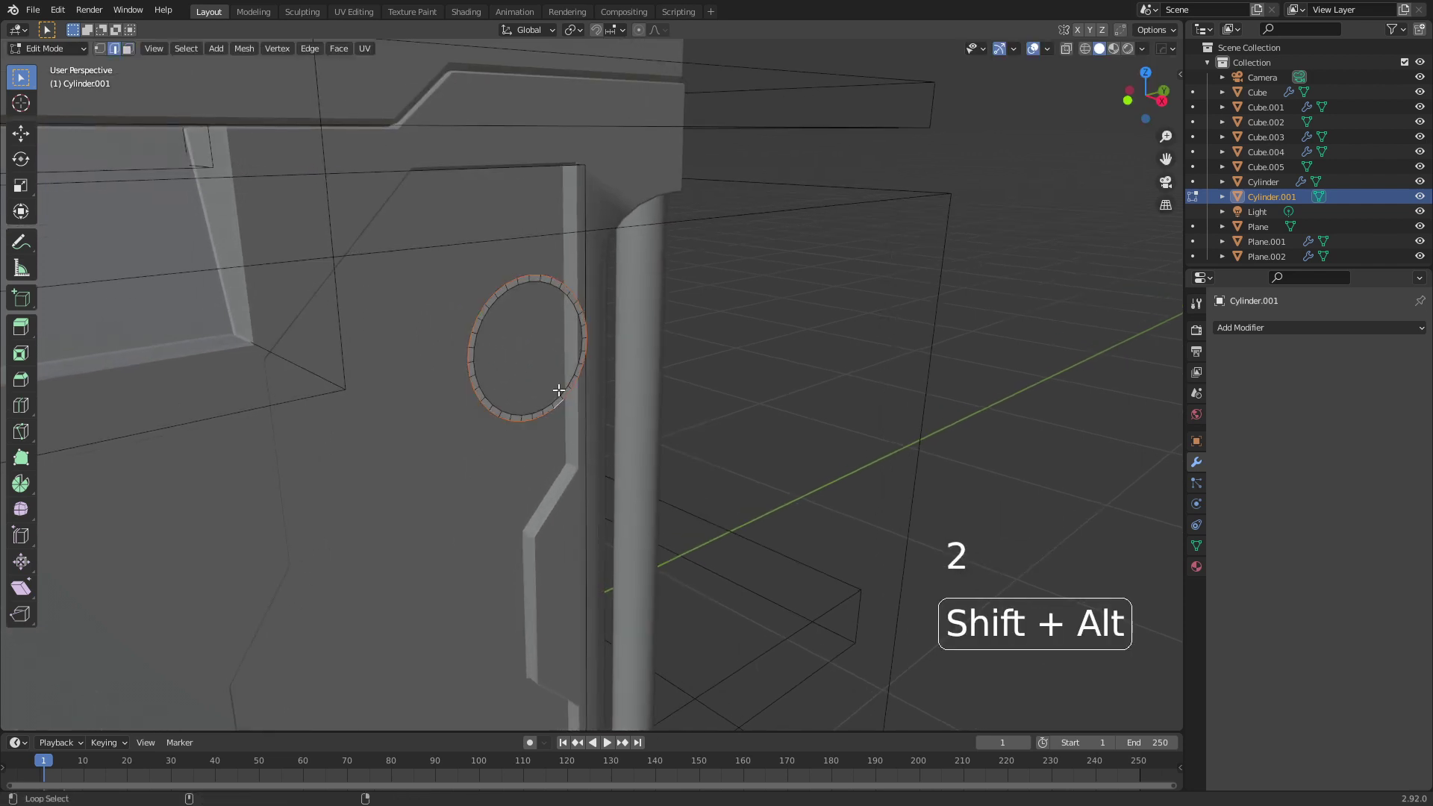
{"action": "key", "text": "e"}
{"action": "key", "text": "x"}
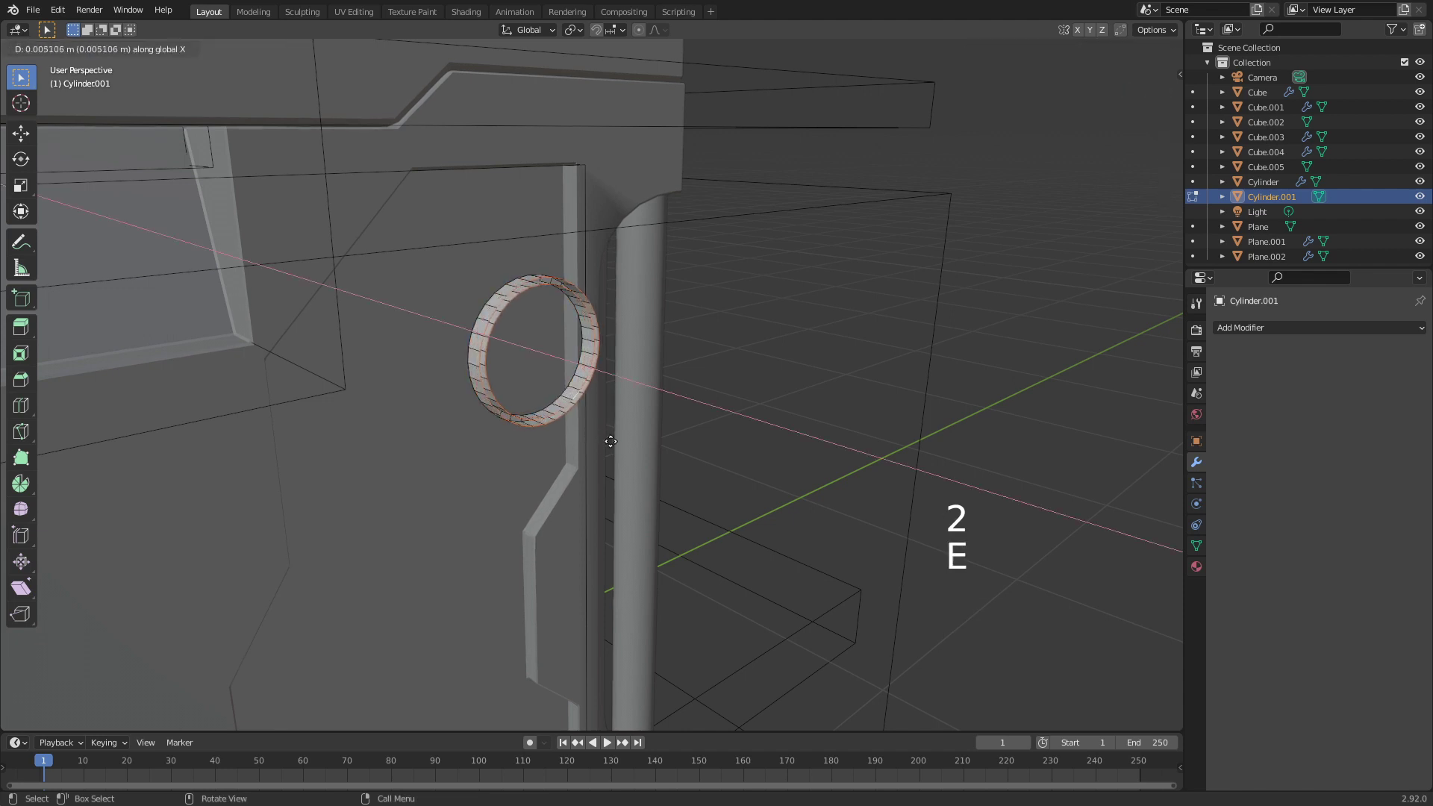
{"action": "left_click", "coordinate": [607, 438]}
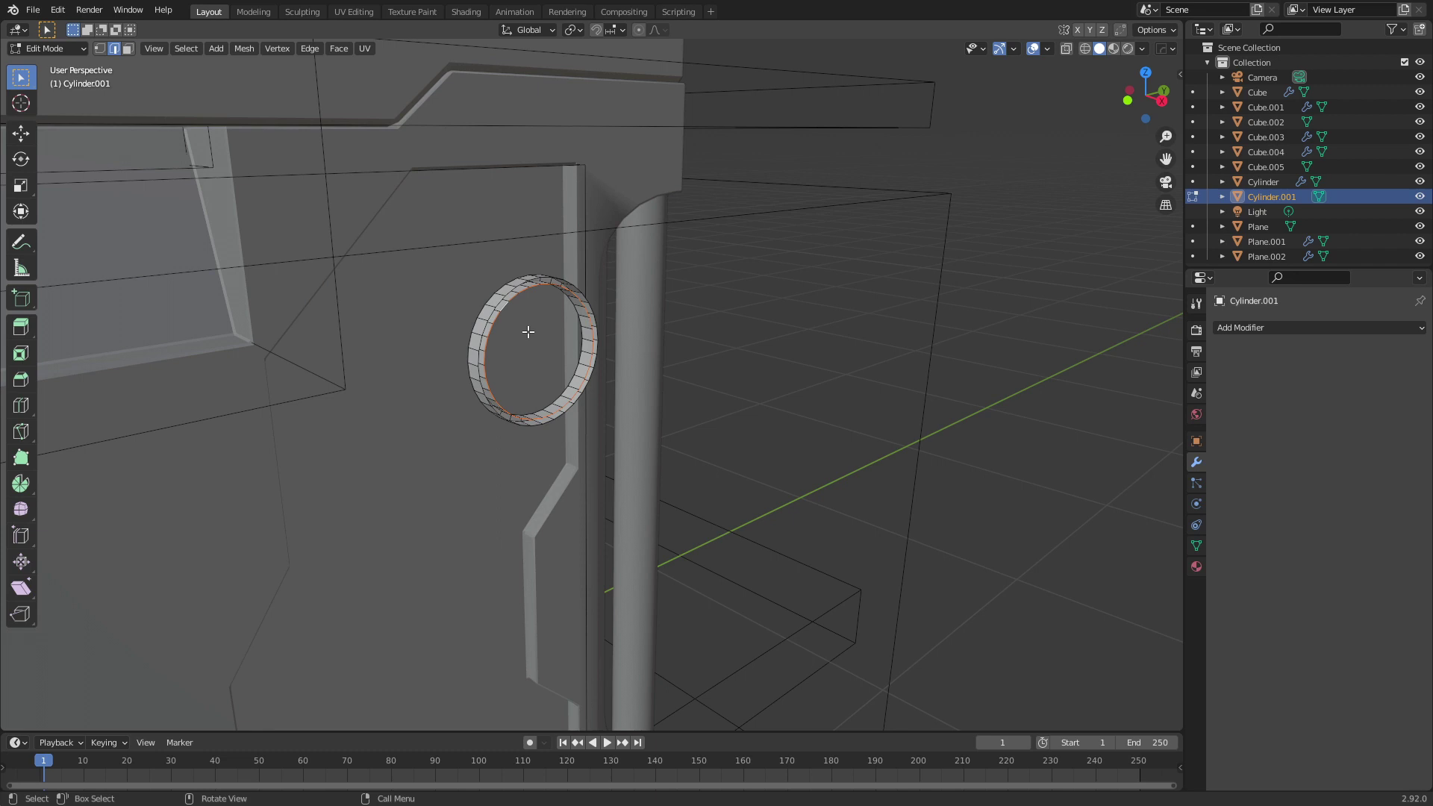
Extrude the ring's selected edge loop and scale the new edges inward to narrow the opening.
{"action": "key", "text": "e"}
{"action": "key", "text": "x"}
{"action": "left_click", "coordinate": [588, 349]}
{"action": "key", "text": "s"}
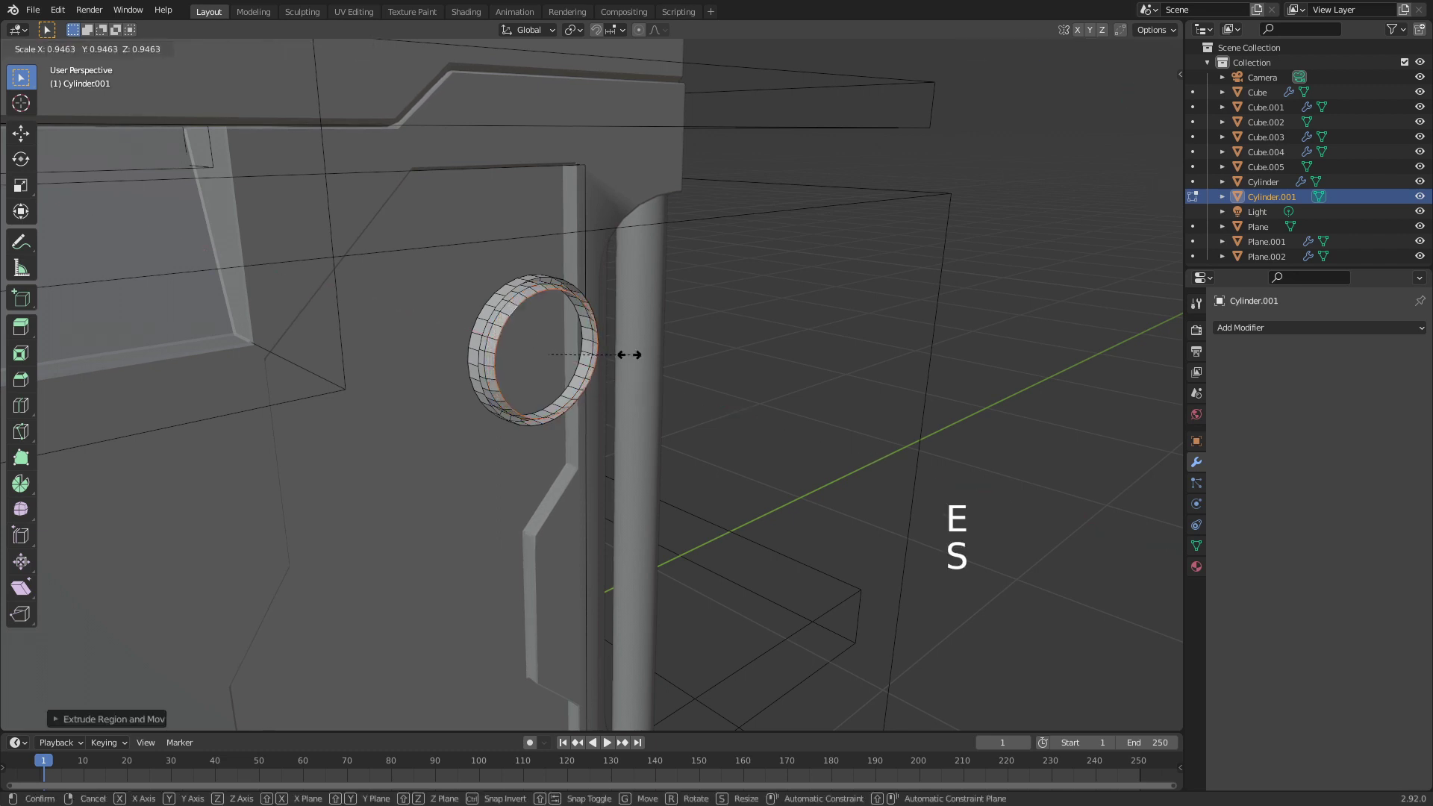
{"action": "left_click", "coordinate": [620, 347]}
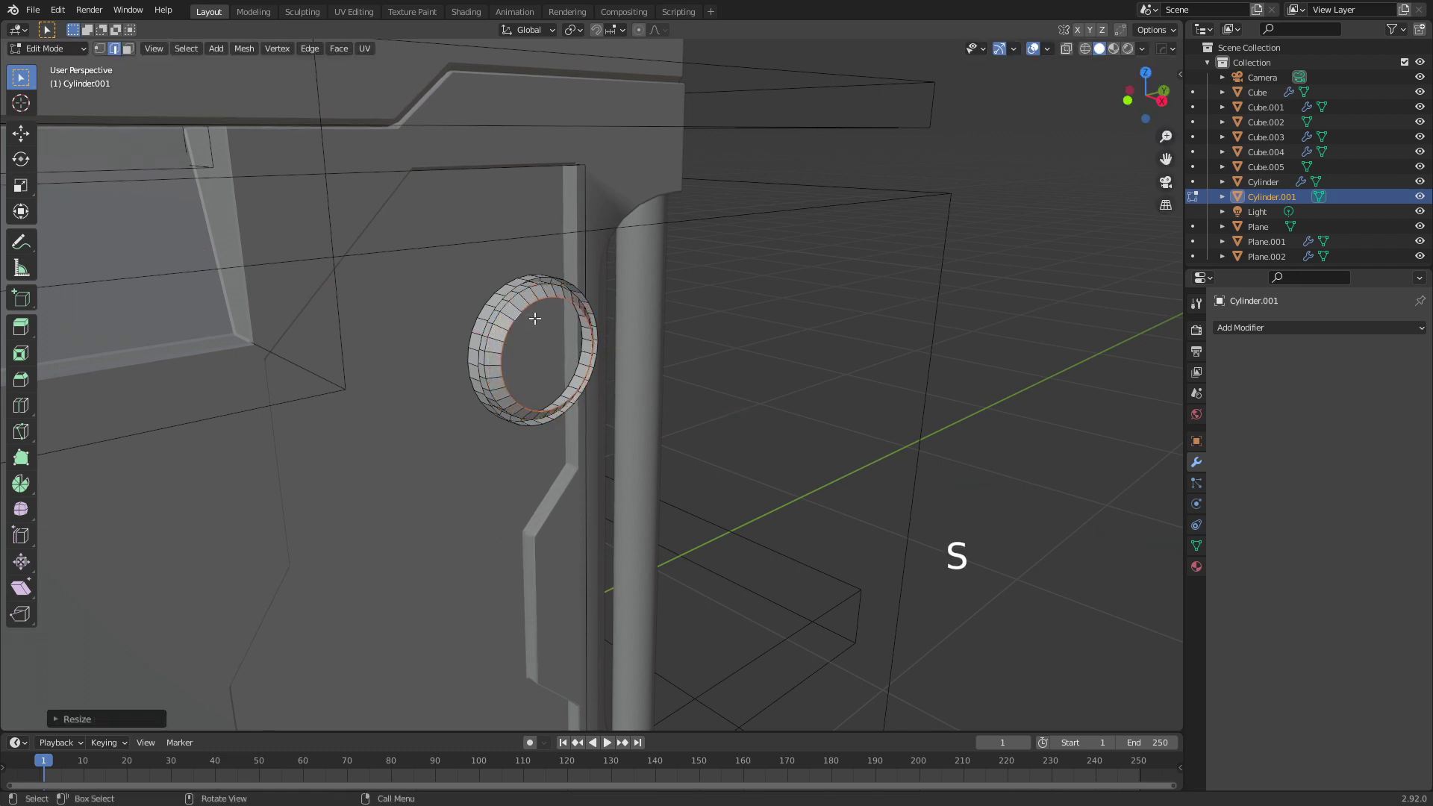
Extrude the ring's outer edge loops about 0.001 m along X and scale them outward into a flared rim.
{"action": "left_click", "coordinate": [507, 289], "text": "alt"}
{"action": "key", "text": "e"}
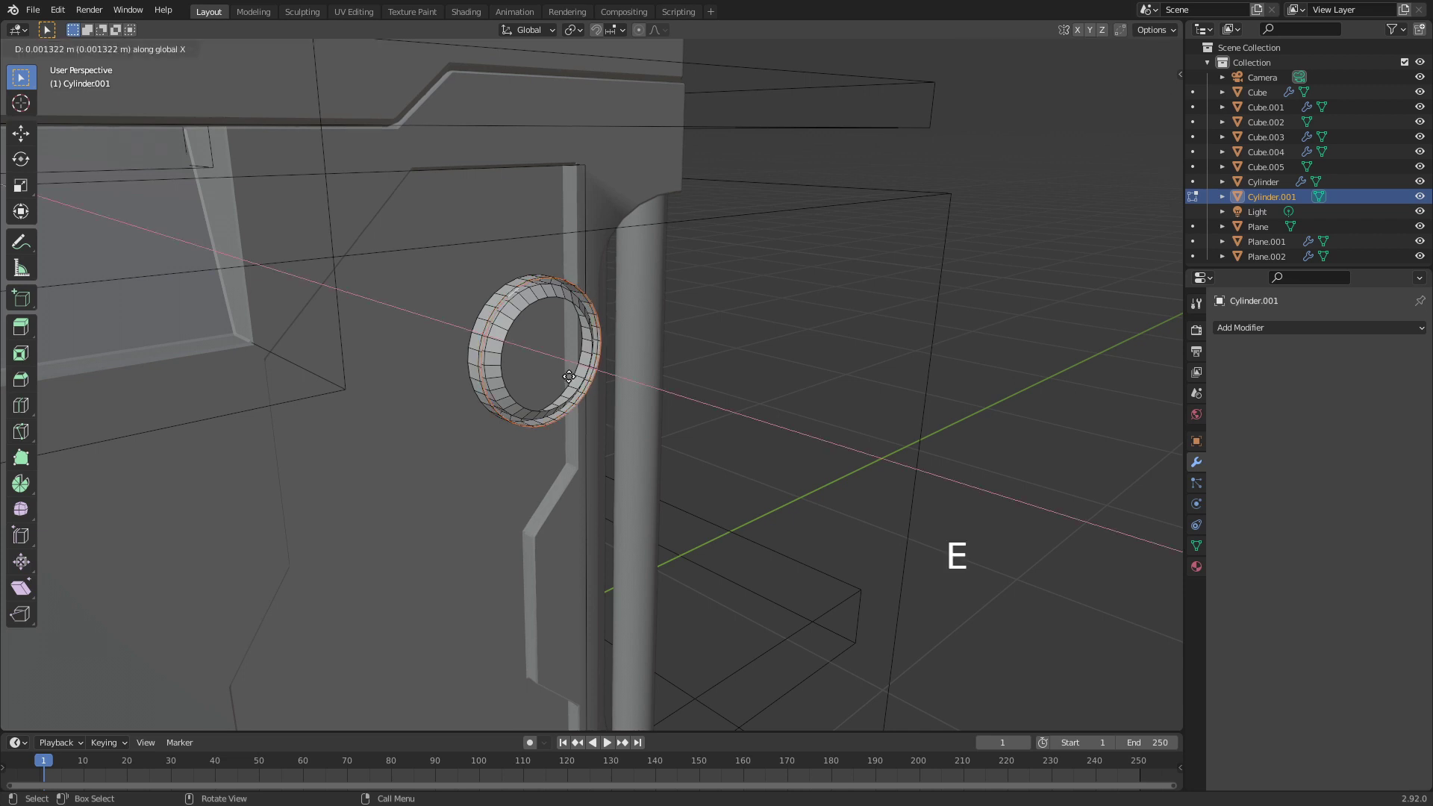
{"action": "left_click", "coordinate": [572, 379]}
{"action": "key", "text": "e"}
{"action": "left_click", "coordinate": [675, 413]}
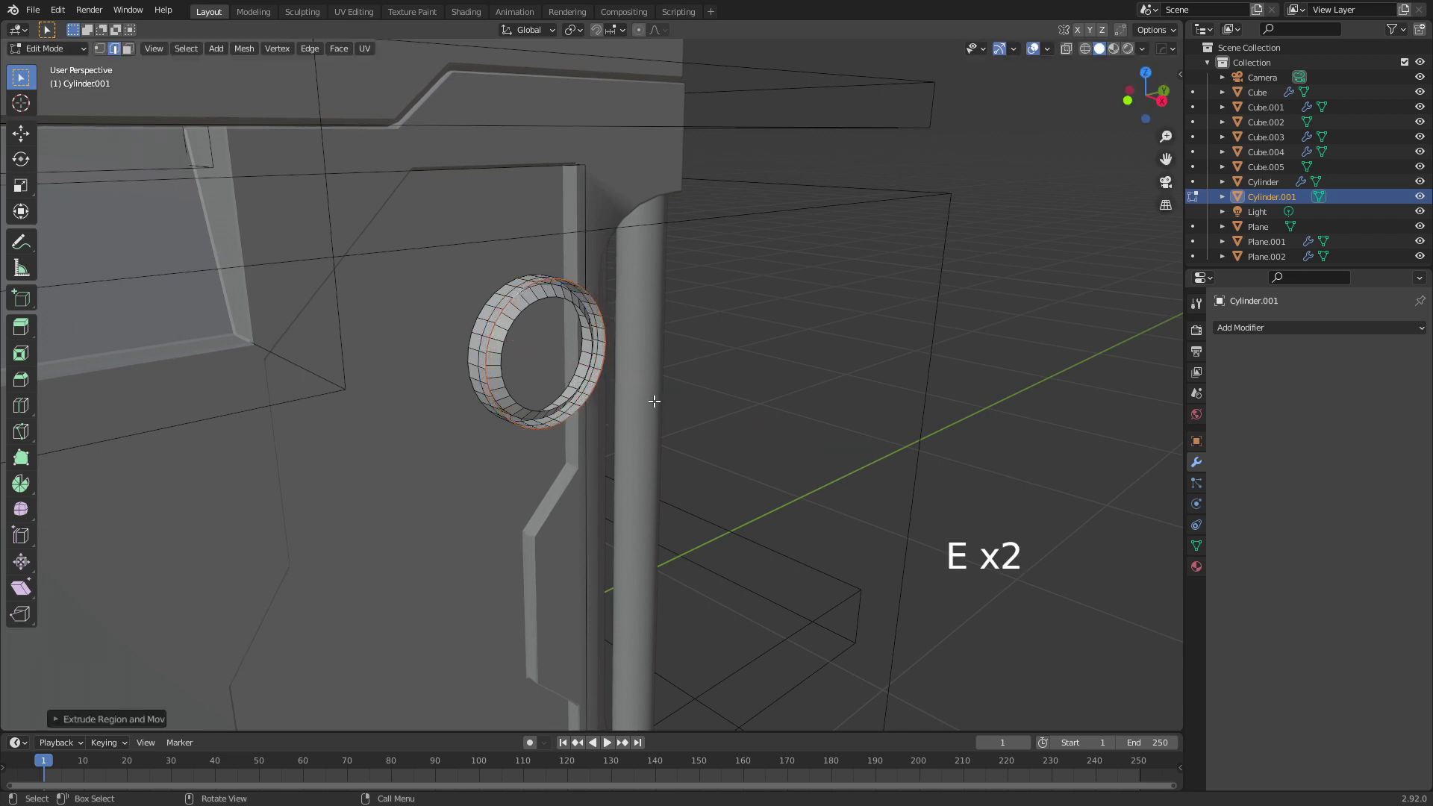
{"action": "key", "text": "ctrl+z"}
{"action": "key", "text": "s"}
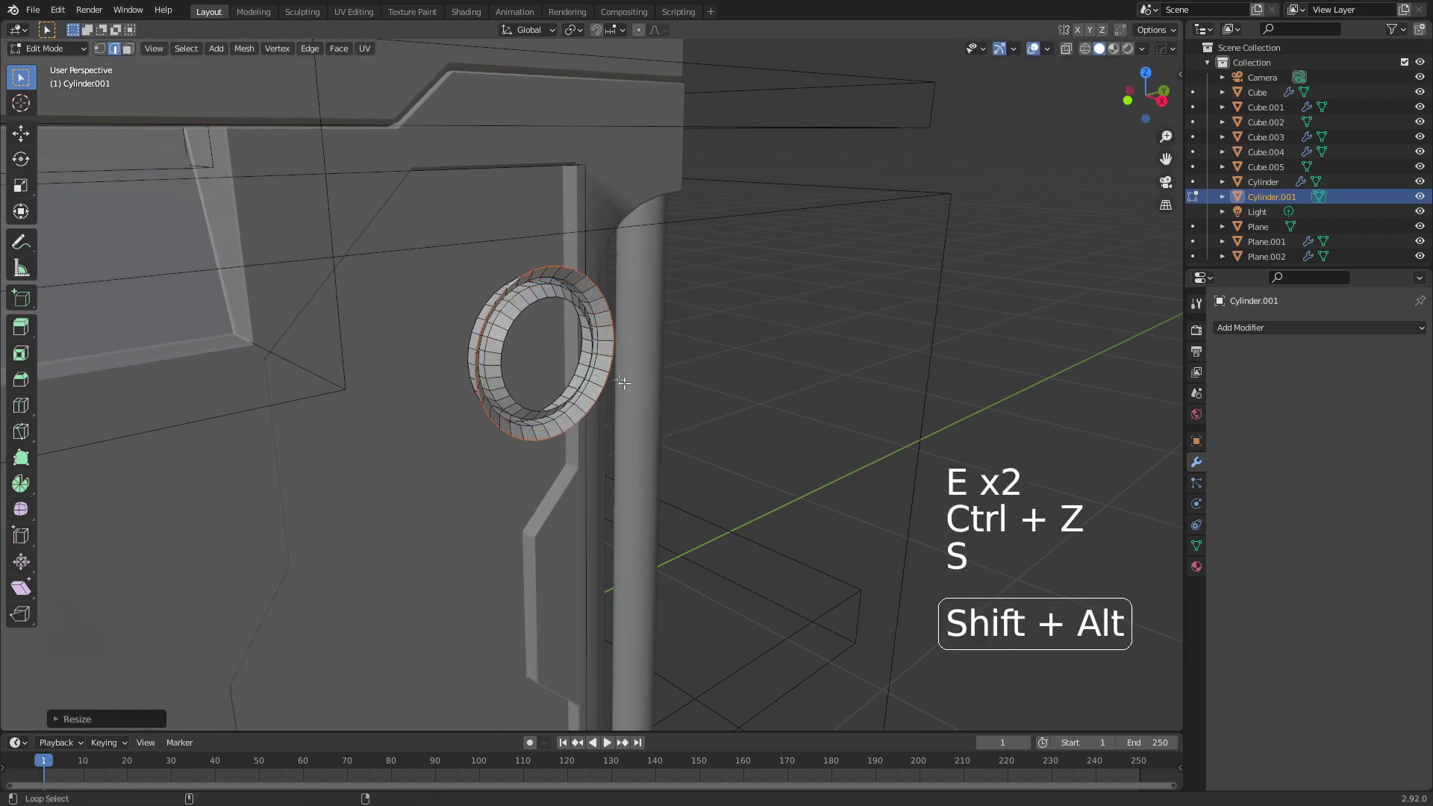
Select the flared rim's edge loops and extrude them to thicken the rim.
{"action": "key", "text": "ctrl+z"}
{"action": "left_click", "coordinate": [582, 316], "text": "alt+shift"}
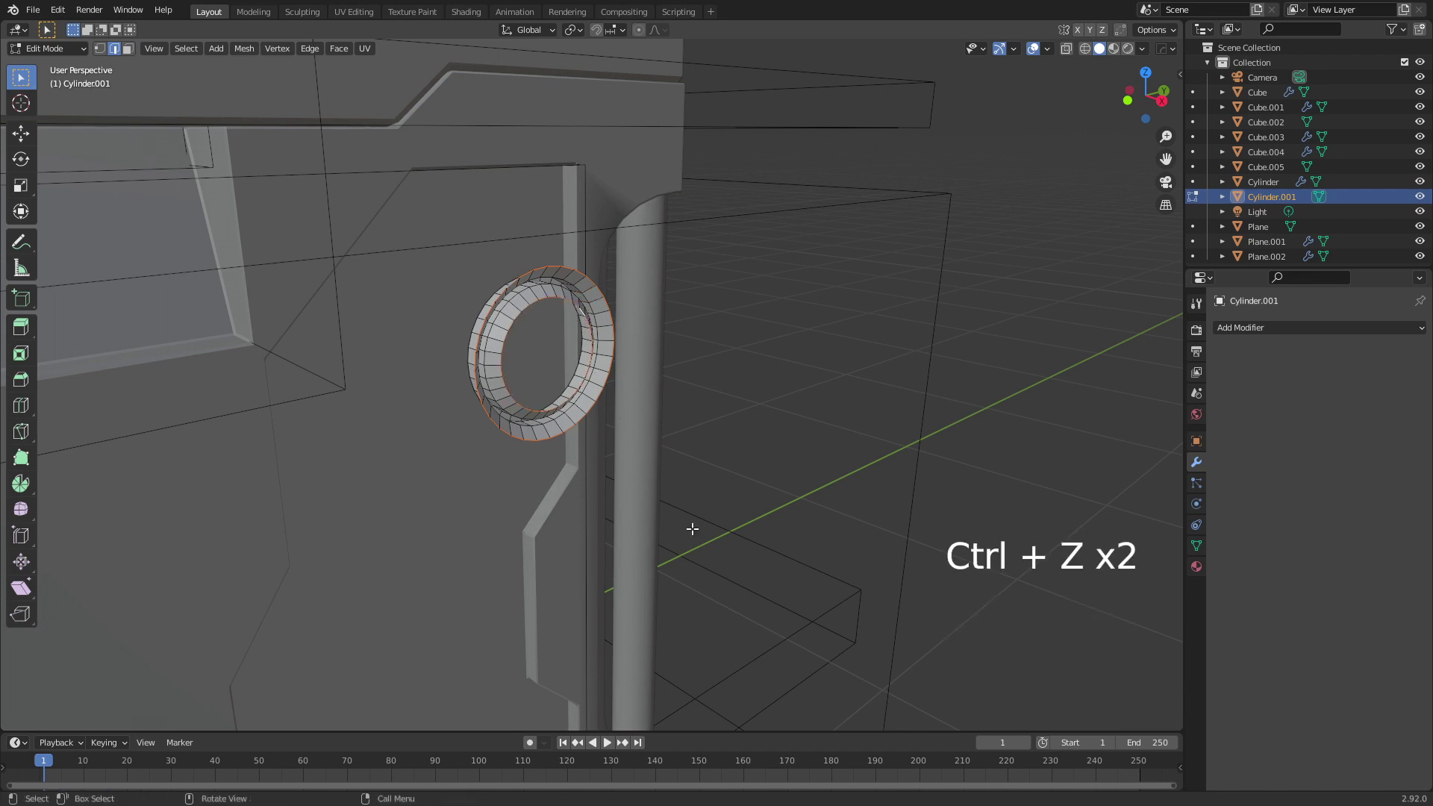
{"action": "key", "text": "e"}
Shade the whole ring smooth and enable Auto Smooth for its normals.
{"action": "key", "text": "Tab"}
{"action": "middle_click_drag", "start_coordinate": [691, 528], "coordinate": [540, 489]}
{"action": "key", "text": "Tab"}
{"action": "key", "text": "a"}
{"action": "key", "text": "space"}
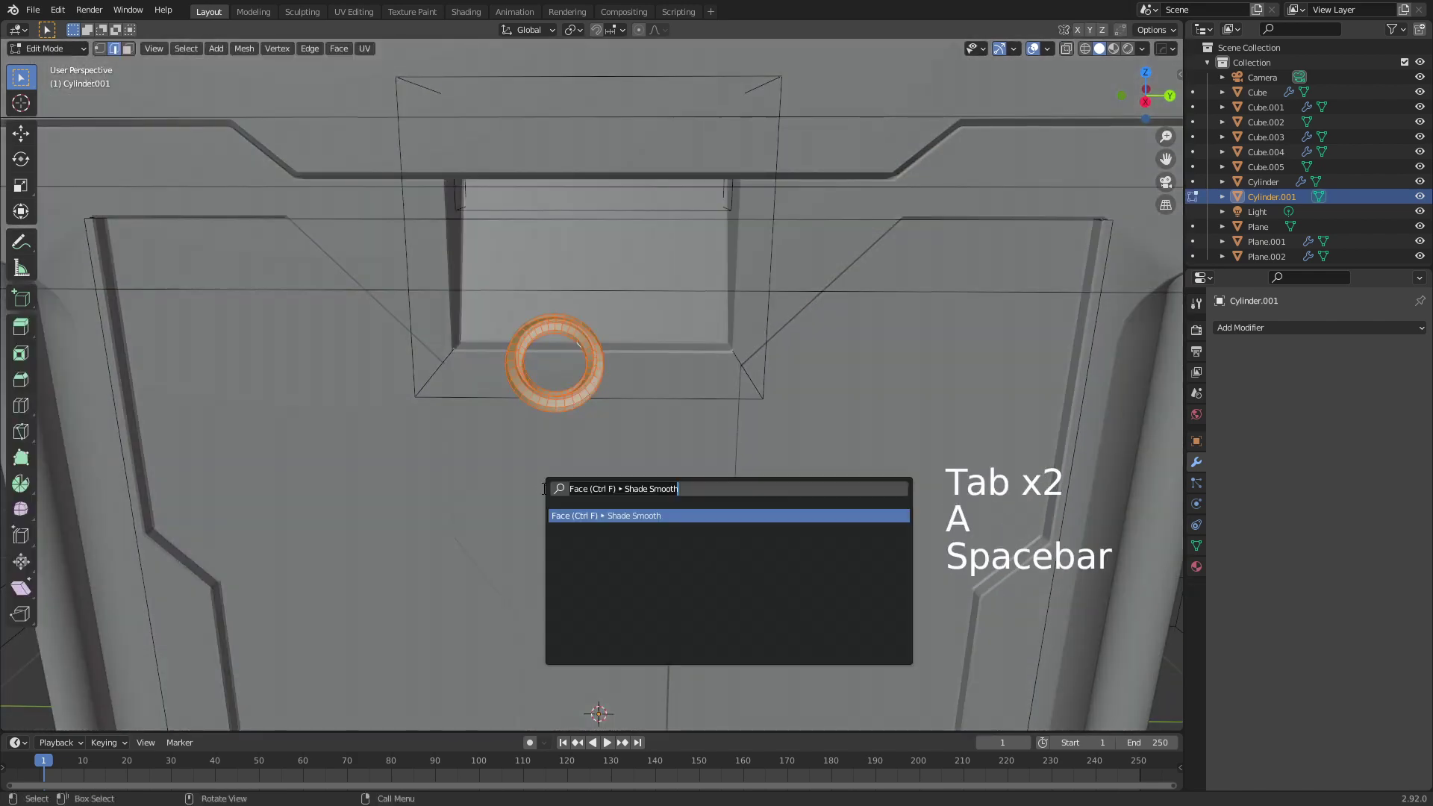
{"action": "key", "text": "Return"}
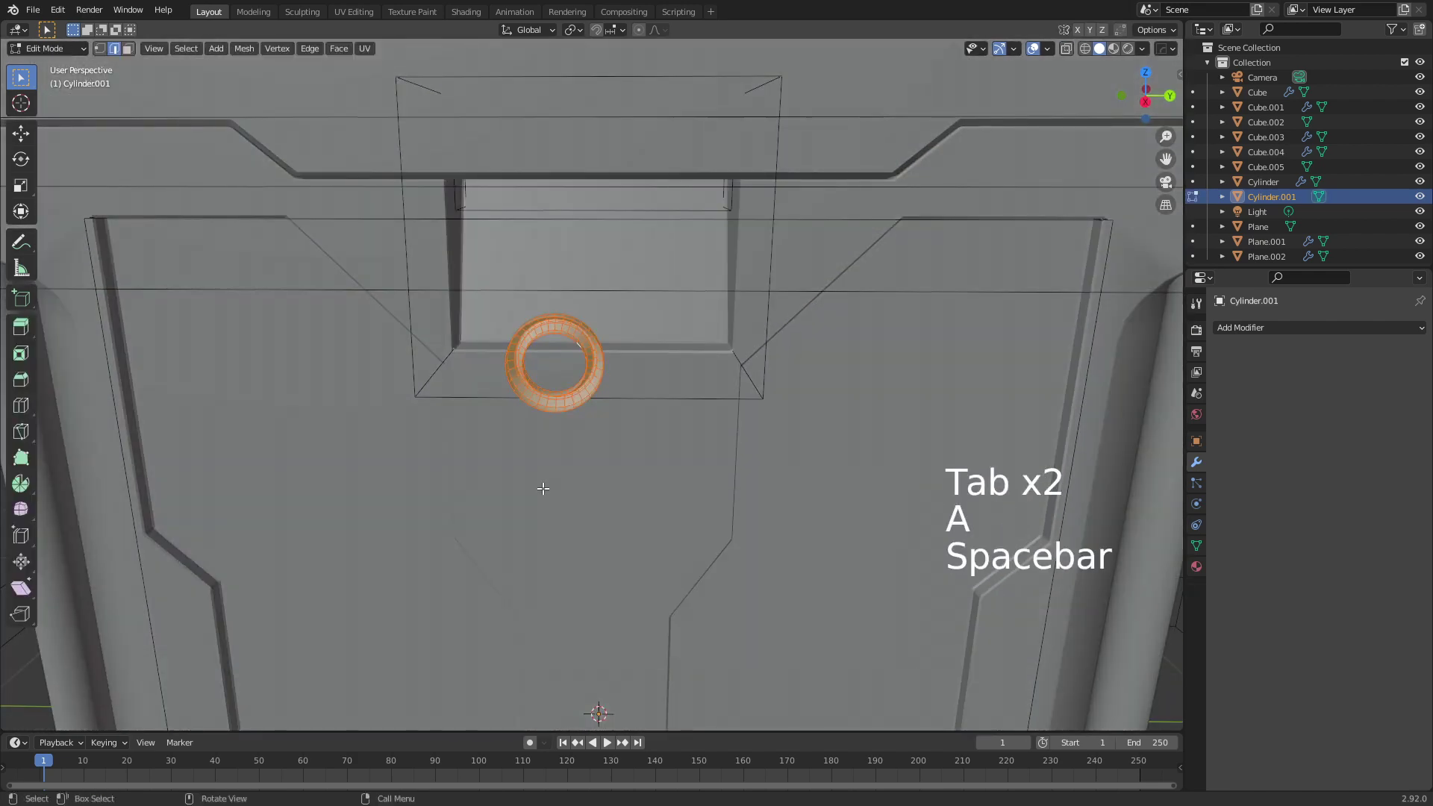
{"action": "left_click", "coordinate": [1196, 545]}
{"action": "left_click", "coordinate": [1300, 604]}
In the right orthographic view, move the whole ring about 0.9 m along -Y onto the corner just below the lid seam.
{"action": "scroll", "coordinate": [684, 463], "scroll_direction": "down", "scroll_amount": 2}
{"action": "middle_click_drag", "start_coordinate": [685, 463], "coordinate": [728, 432], "text": "shift"}
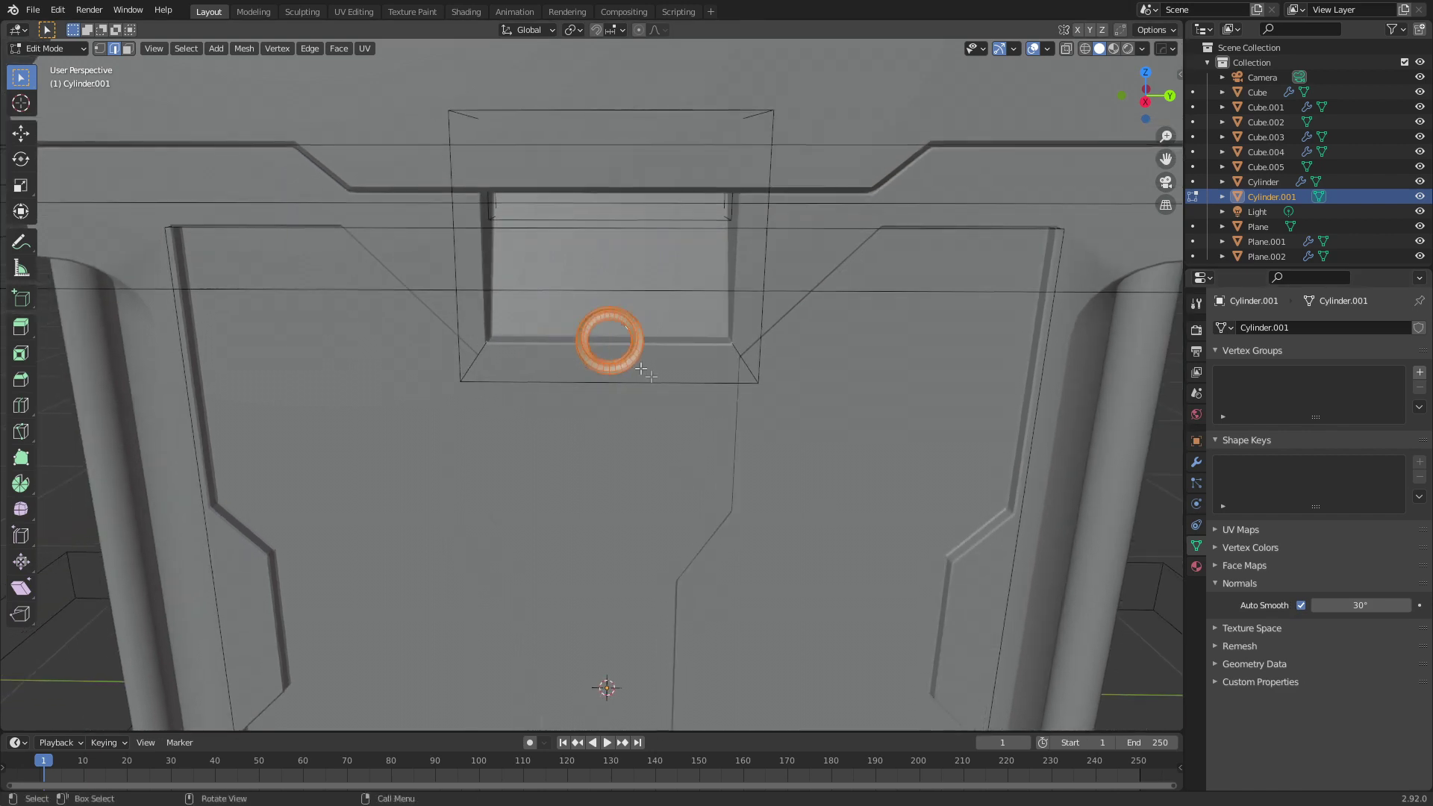
{"action": "key", "text": "Tab"}
{"action": "key", "text": "Tab"}
{"action": "key", "text": "Tab"}
{"action": "key", "text": "a"}
{"action": "key", "text": "KP_3"}
{"action": "key", "text": "KP_Decimal"}
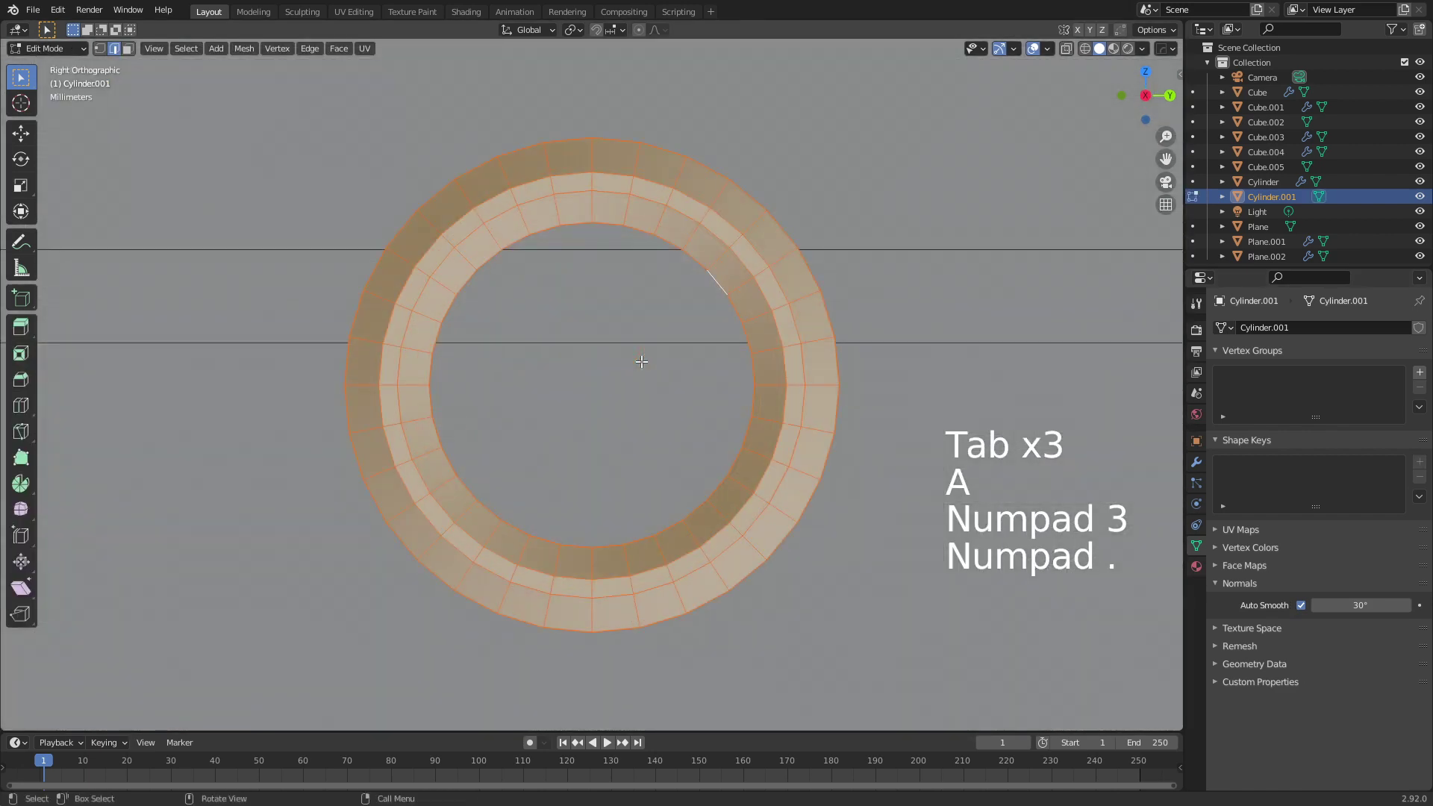
{"action": "scroll", "coordinate": [642, 362], "scroll_direction": "down", "scroll_amount": 6}
{"action": "middle_click_drag", "start_coordinate": [642, 361], "coordinate": [953, 411], "text": "shift"}
{"action": "scroll", "coordinate": [954, 411], "scroll_direction": "down", "scroll_amount": 1}
{"action": "key", "text": "g"}
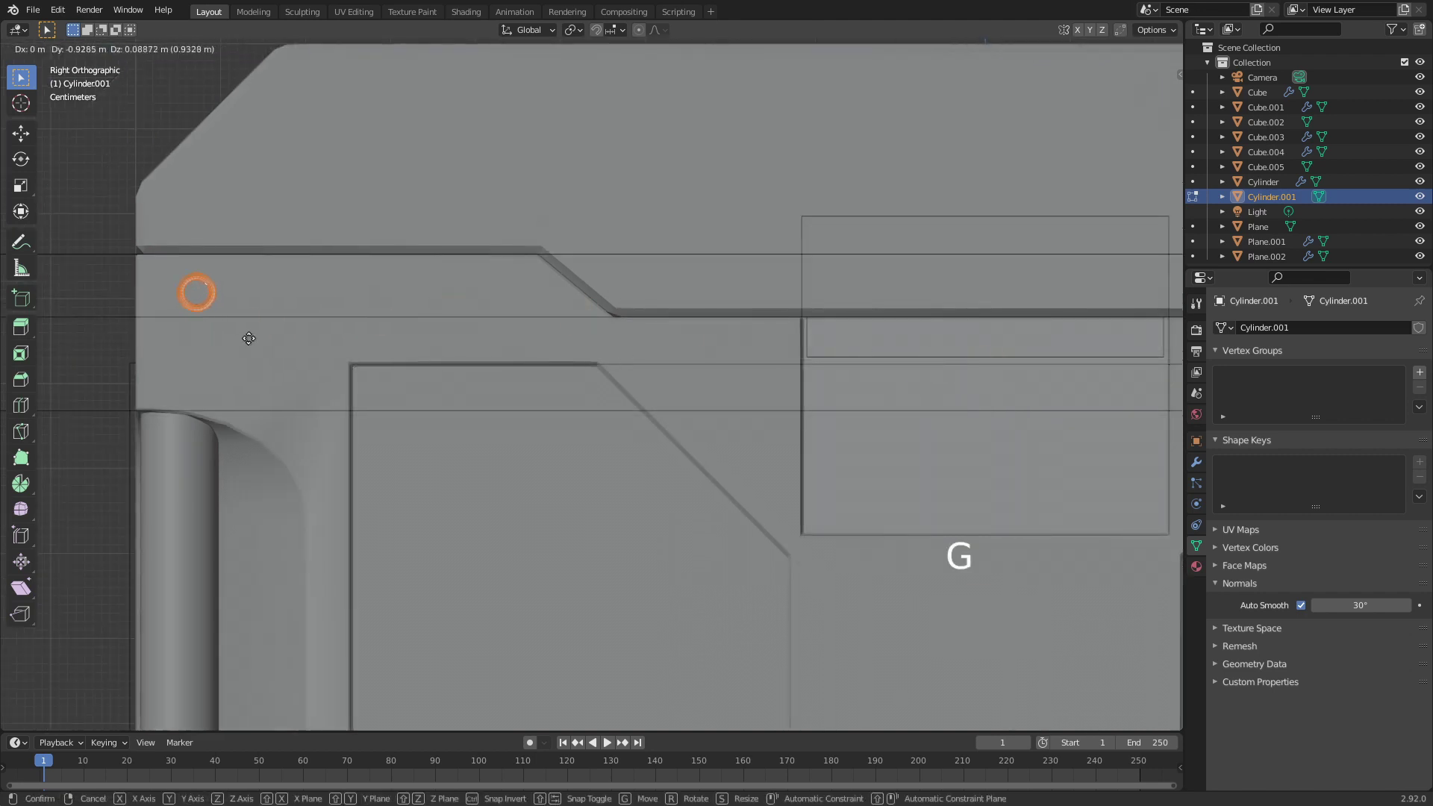
{"action": "left_click", "coordinate": [242, 336]}
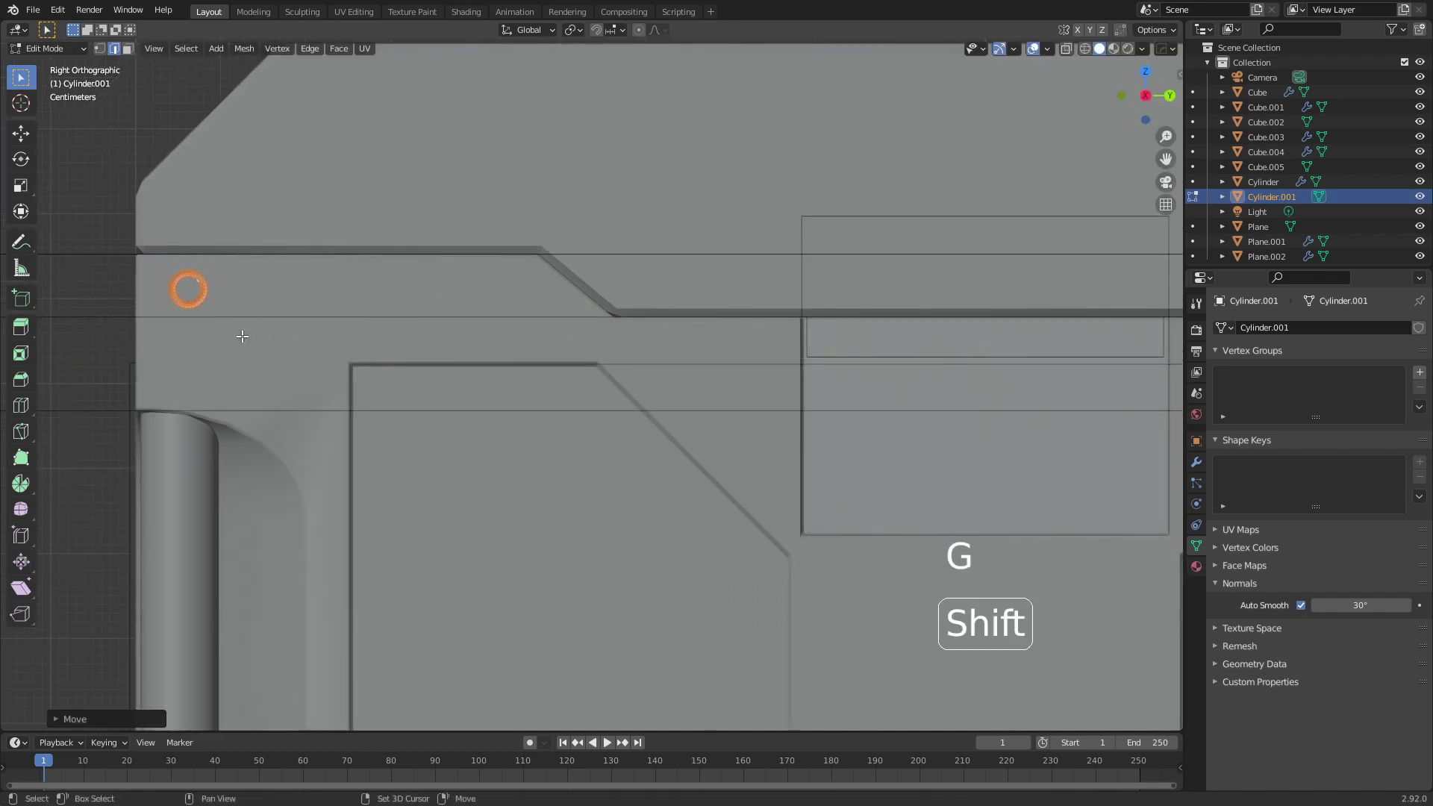
Duplicate the ring along Y to the seam's slanted edge, then place another copy beside the front recess.
{"action": "key", "text": "shift+d"}
{"action": "key", "text": "y"}
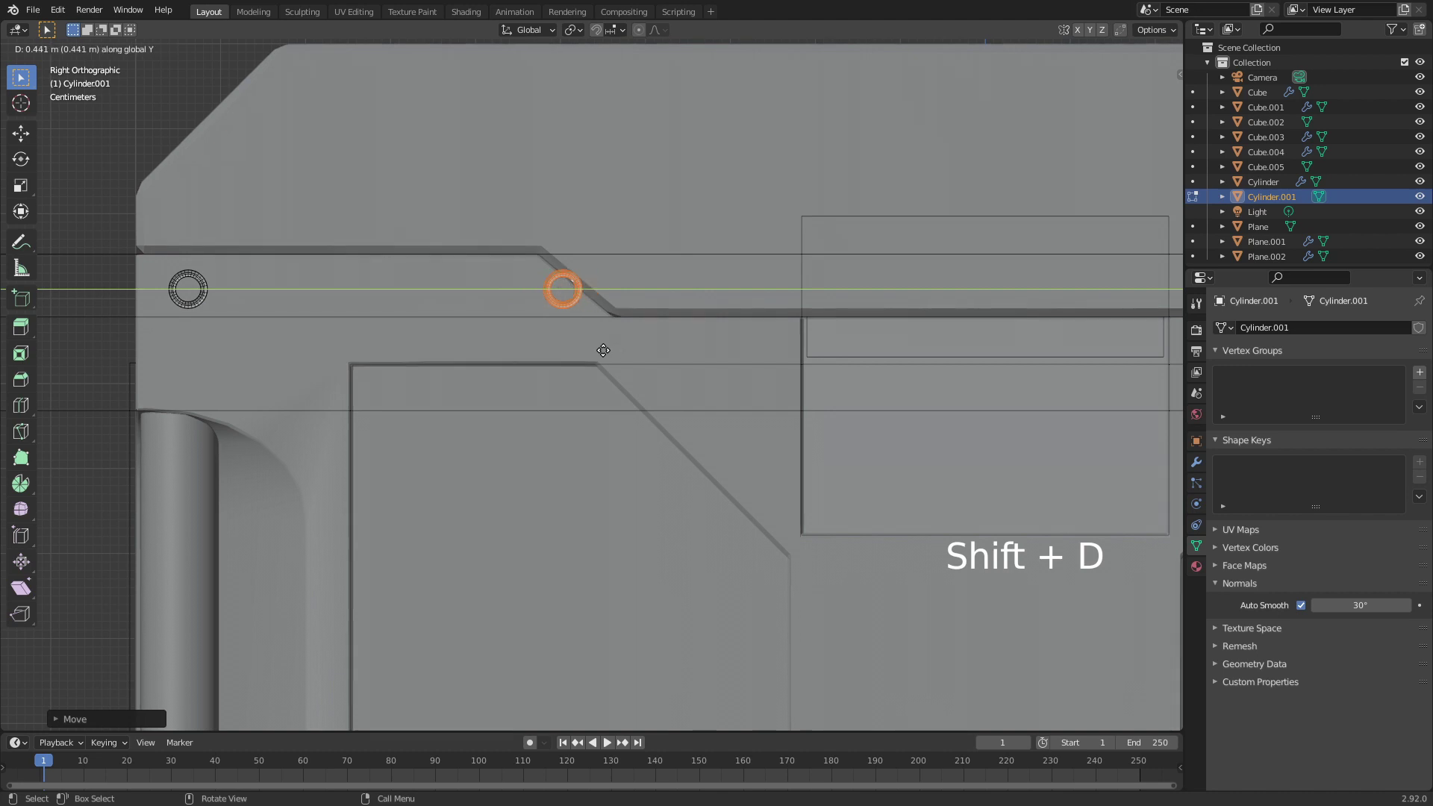
{"action": "left_click", "coordinate": [580, 350]}
{"action": "scroll", "coordinate": [579, 350], "scroll_direction": "down", "scroll_amount": 2}
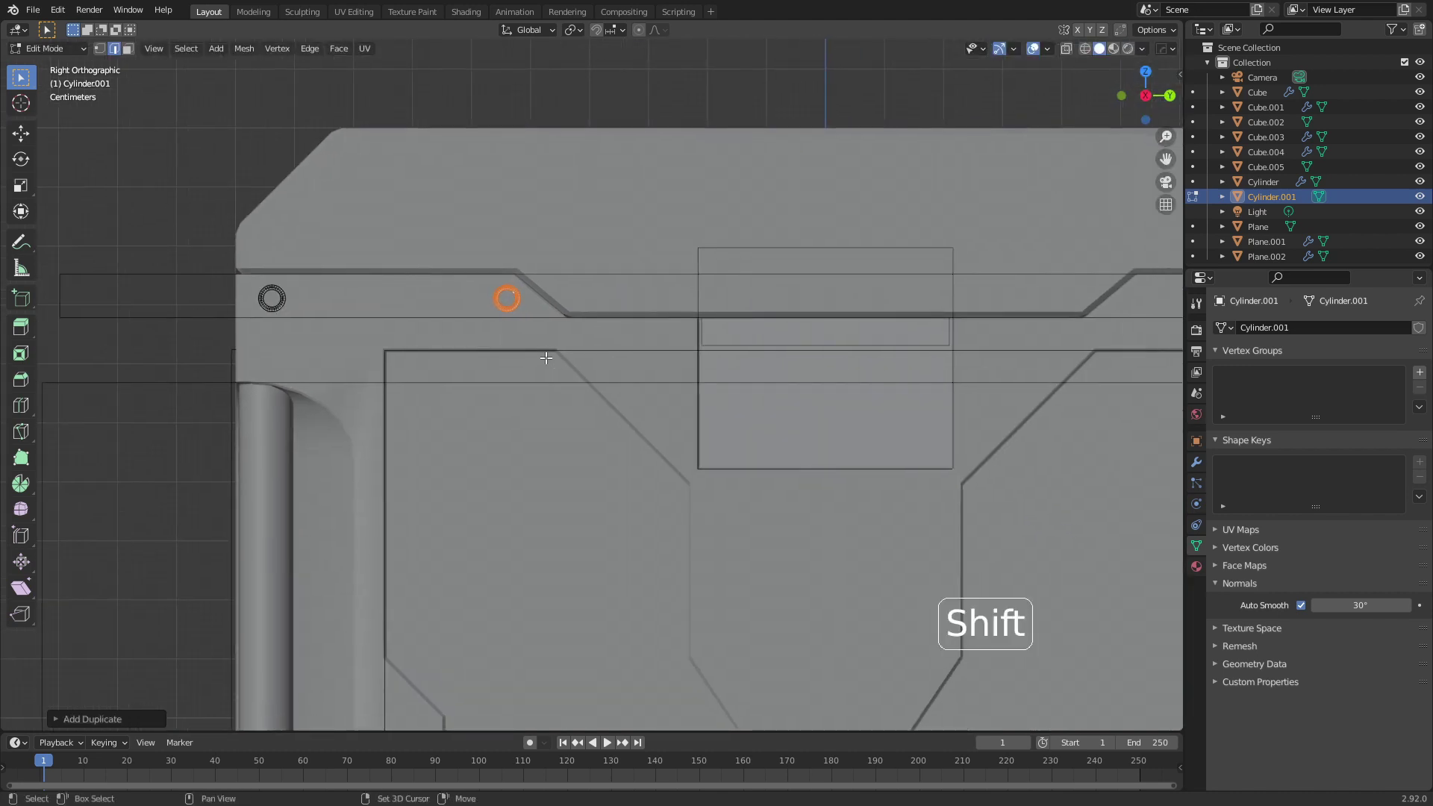
{"action": "key", "text": "shift+d"}
{"action": "right_click", "coordinate": [706, 435]}
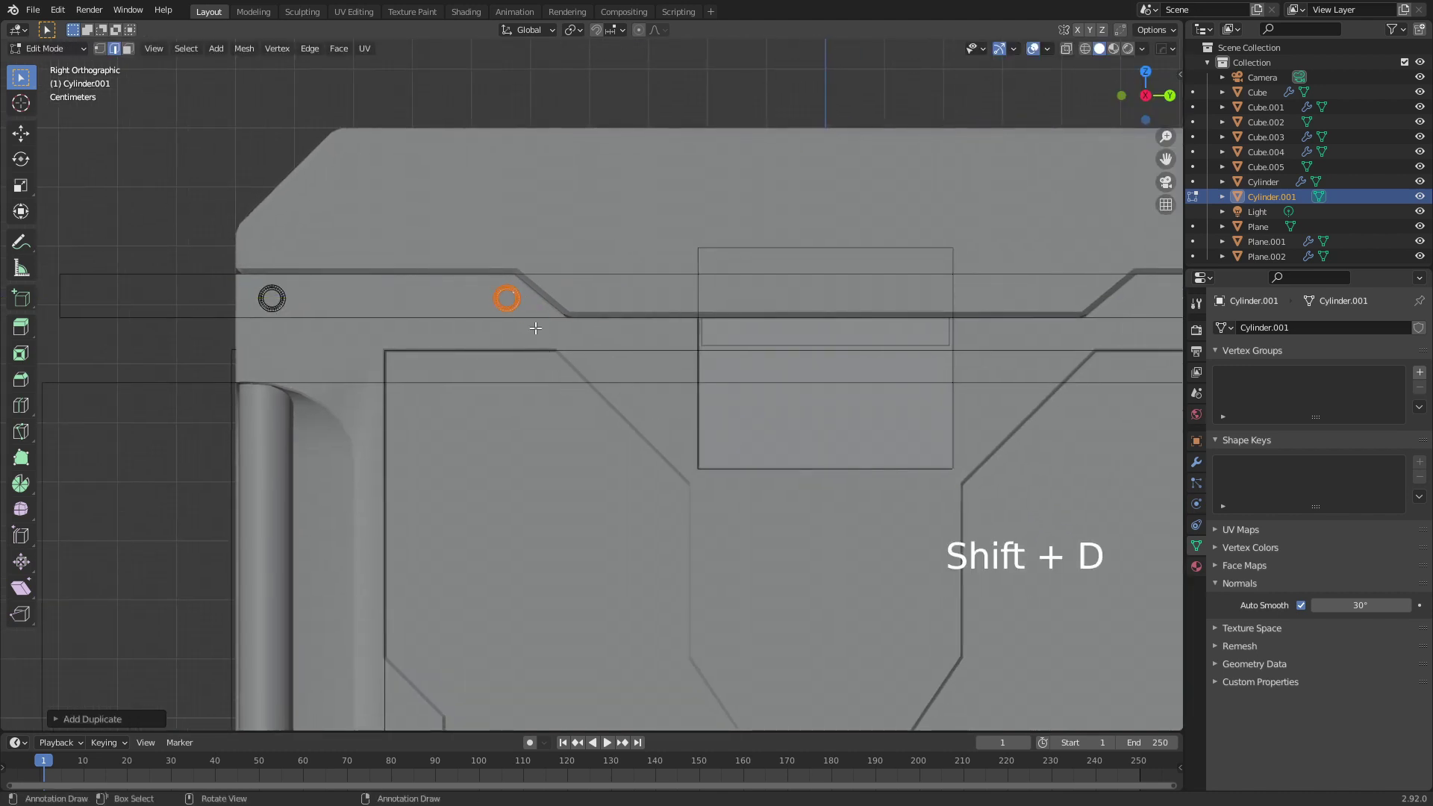
{"action": "key", "text": "g"}
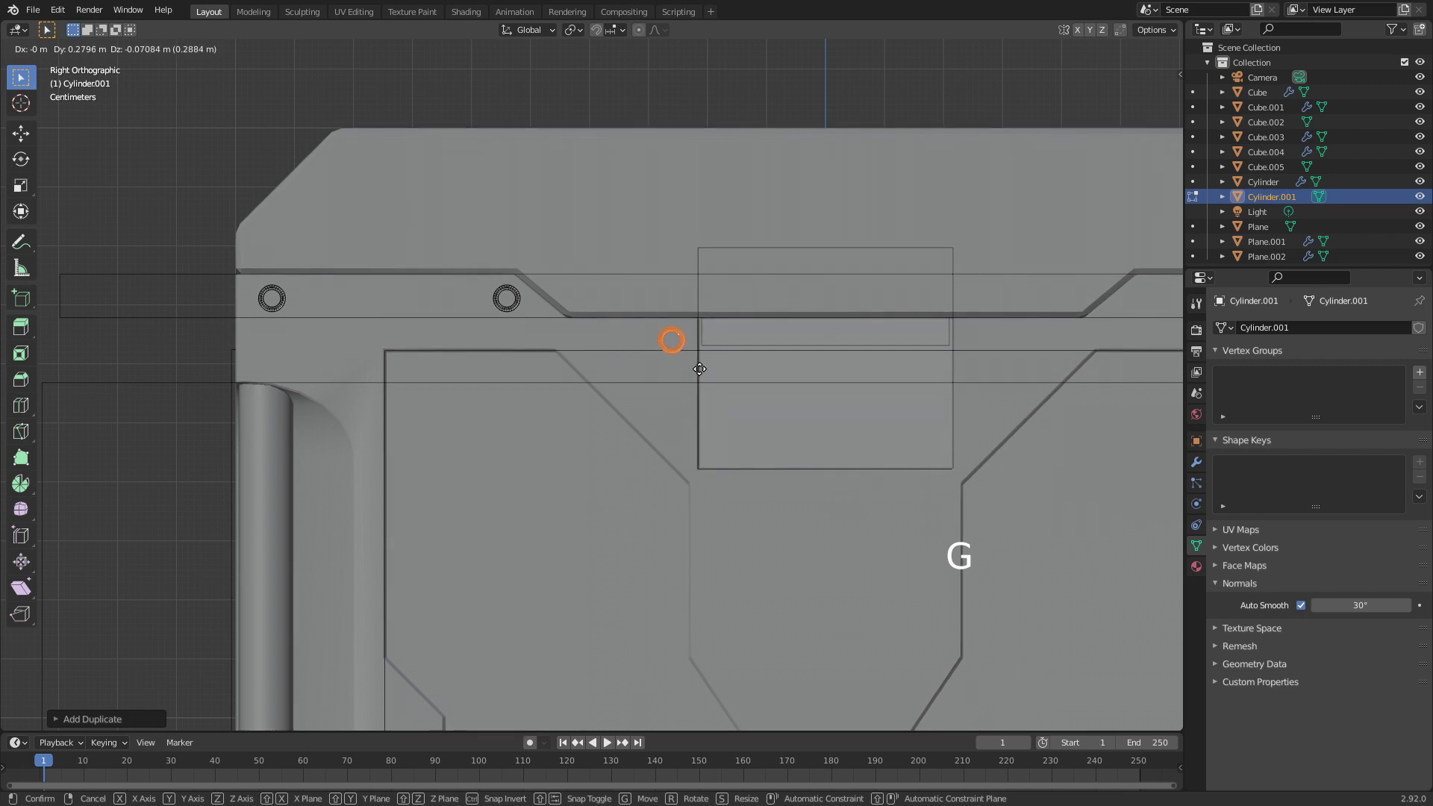
{"action": "left_click", "coordinate": [700, 367]}
Duplicate the recess-side ring about 0.52 m down and 0.11 m along Y onto the side panel.
{"action": "middle_click_drag", "start_coordinate": [751, 494], "coordinate": [688, 378], "text": "shift"}
{"action": "middle_click_drag", "start_coordinate": [663, 439], "coordinate": [633, 351], "text": "shift"}
{"action": "scroll", "coordinate": [621, 316], "scroll_direction": "down", "scroll_amount": 1}
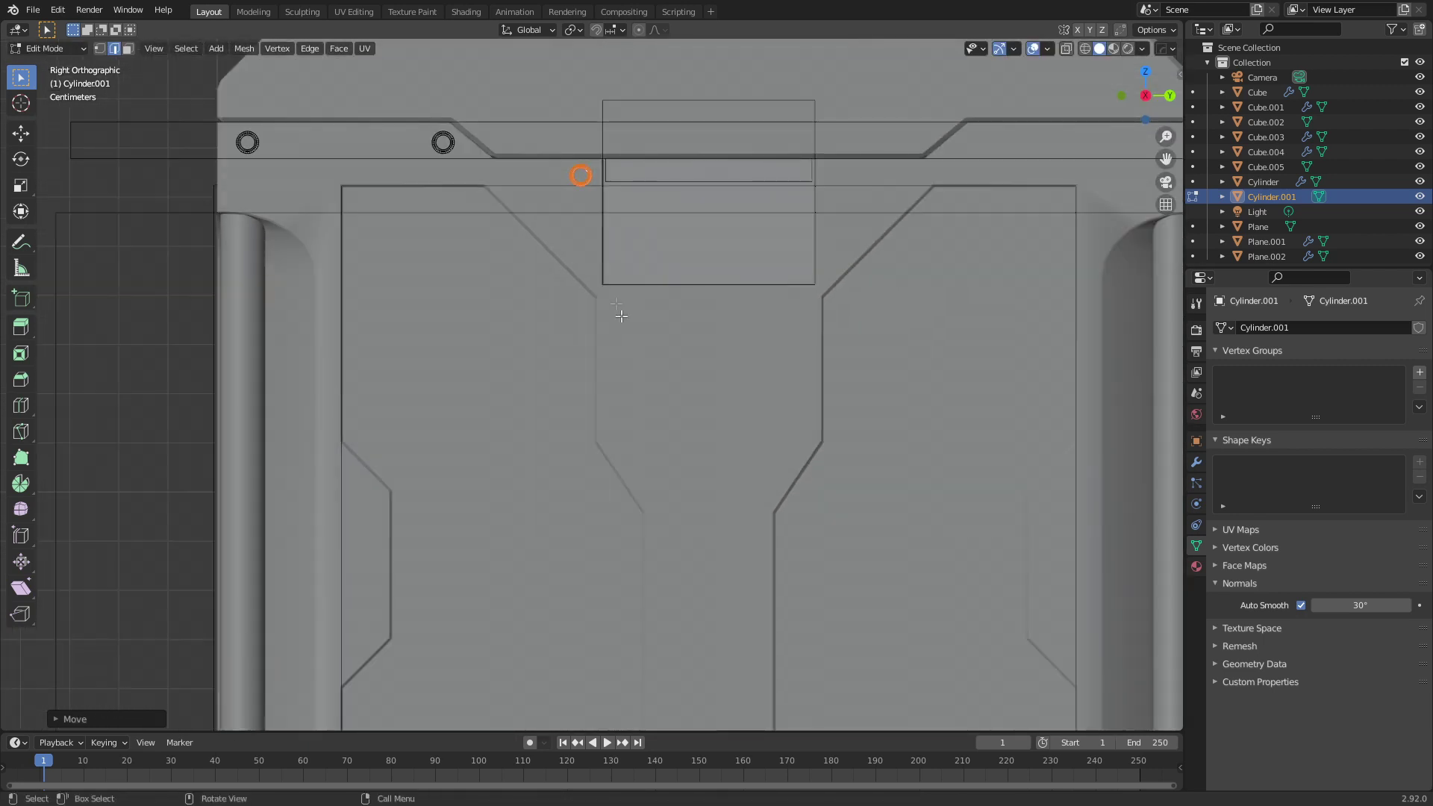
{"action": "key", "text": "shift+d"}
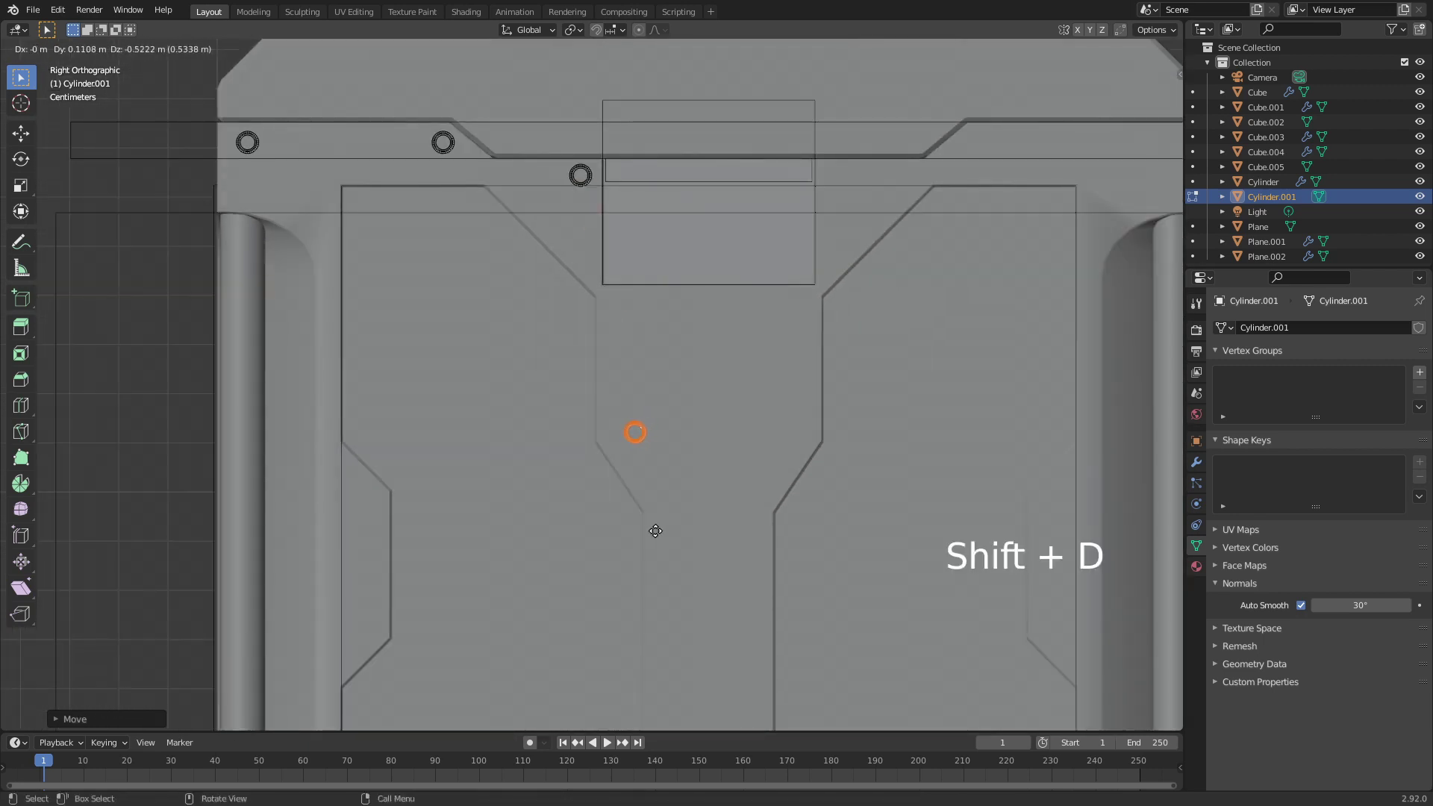
{"action": "left_click", "coordinate": [656, 531]}
Select the linked geometry of the upper corner ring and duplicate it straight down along Z onto the crate's base strip.
{"action": "middle_click_drag", "start_coordinate": [607, 553], "coordinate": [725, 490], "text": "shift"}
{"action": "left_click", "coordinate": [371, 87]}
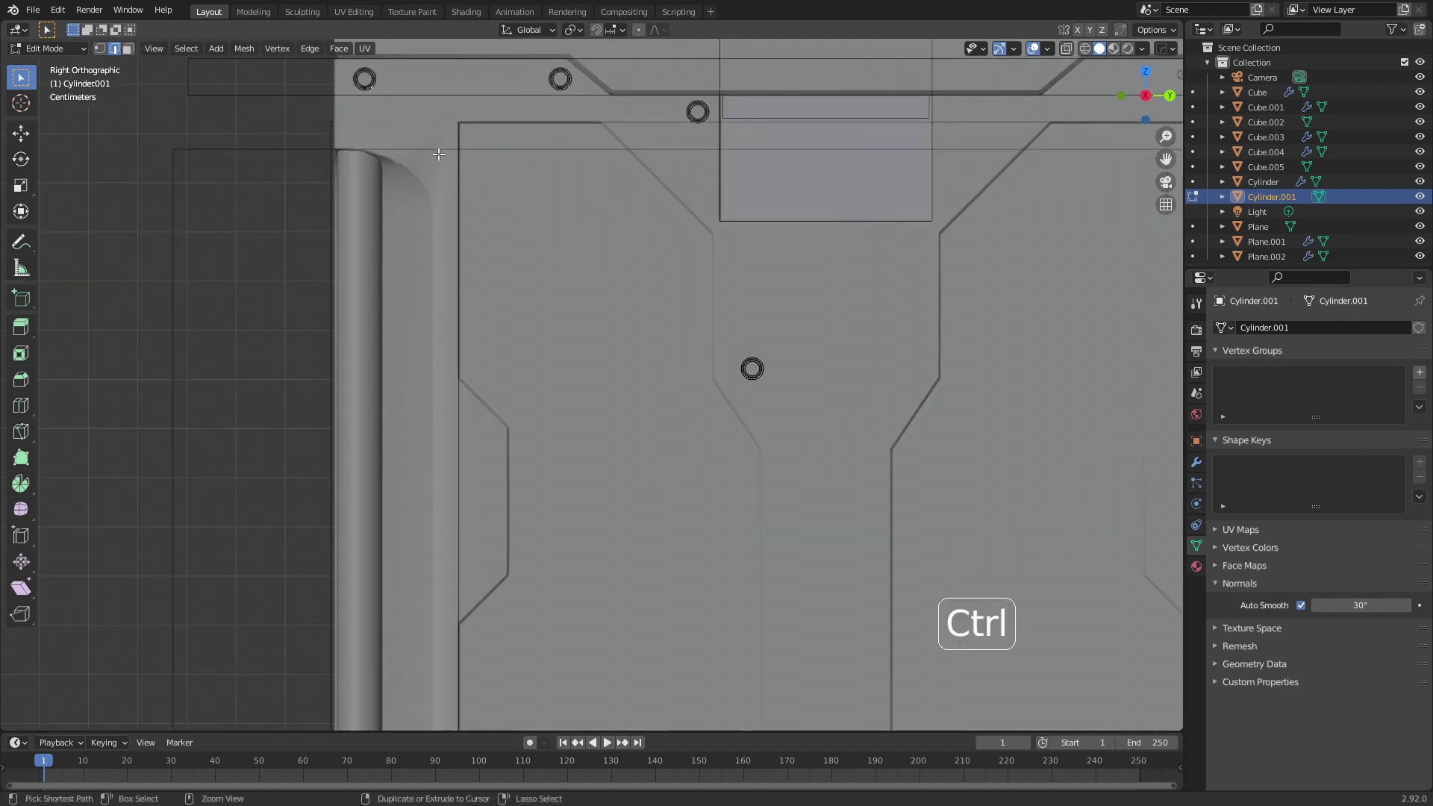
{"action": "key", "text": "ctrl+l"}
{"action": "scroll", "coordinate": [515, 477], "scroll_direction": "down", "scroll_amount": 2}
{"action": "middle_click_drag", "start_coordinate": [515, 485], "coordinate": [528, 313], "text": "shift"}
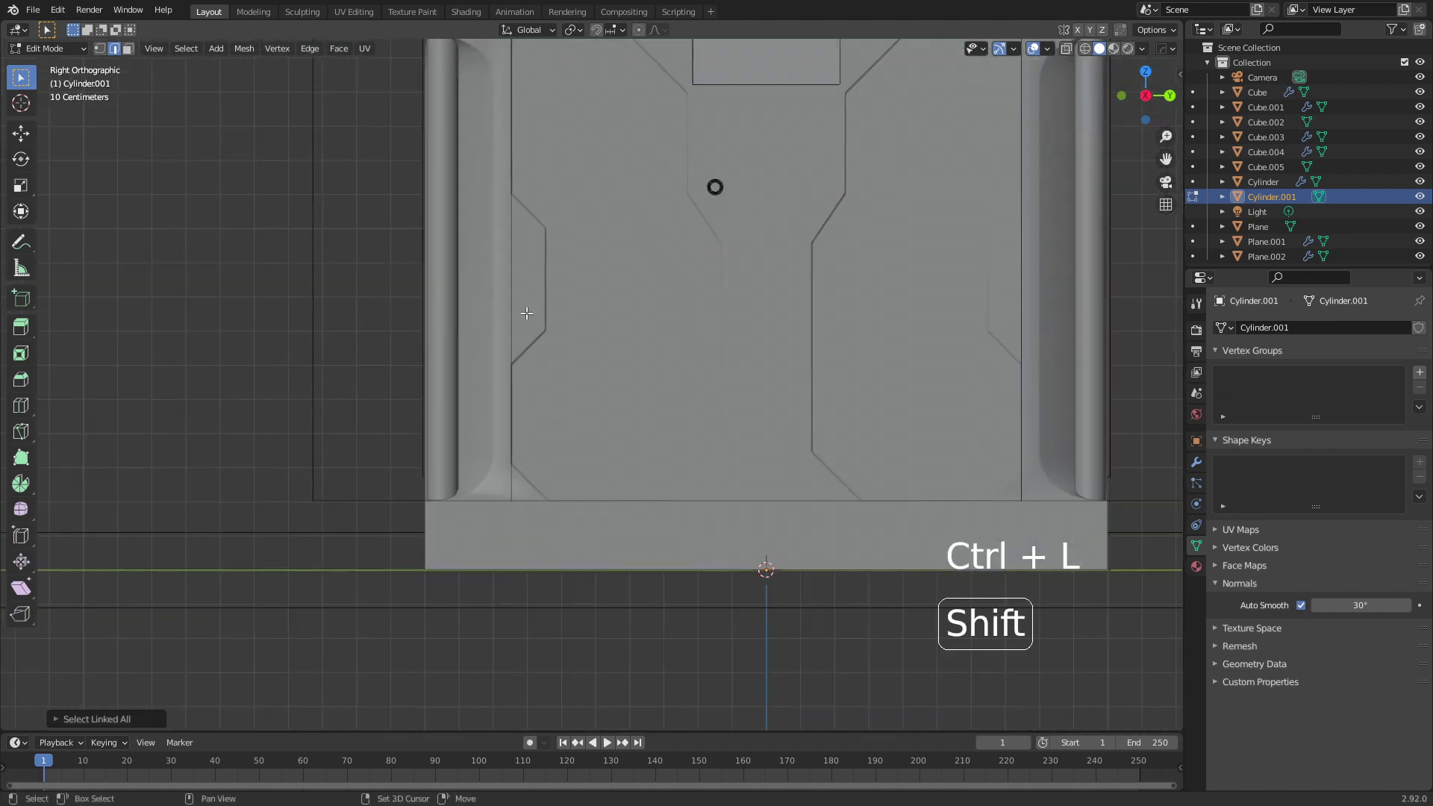
{"action": "key", "text": "shift+d"}
{"action": "key", "text": "z"}
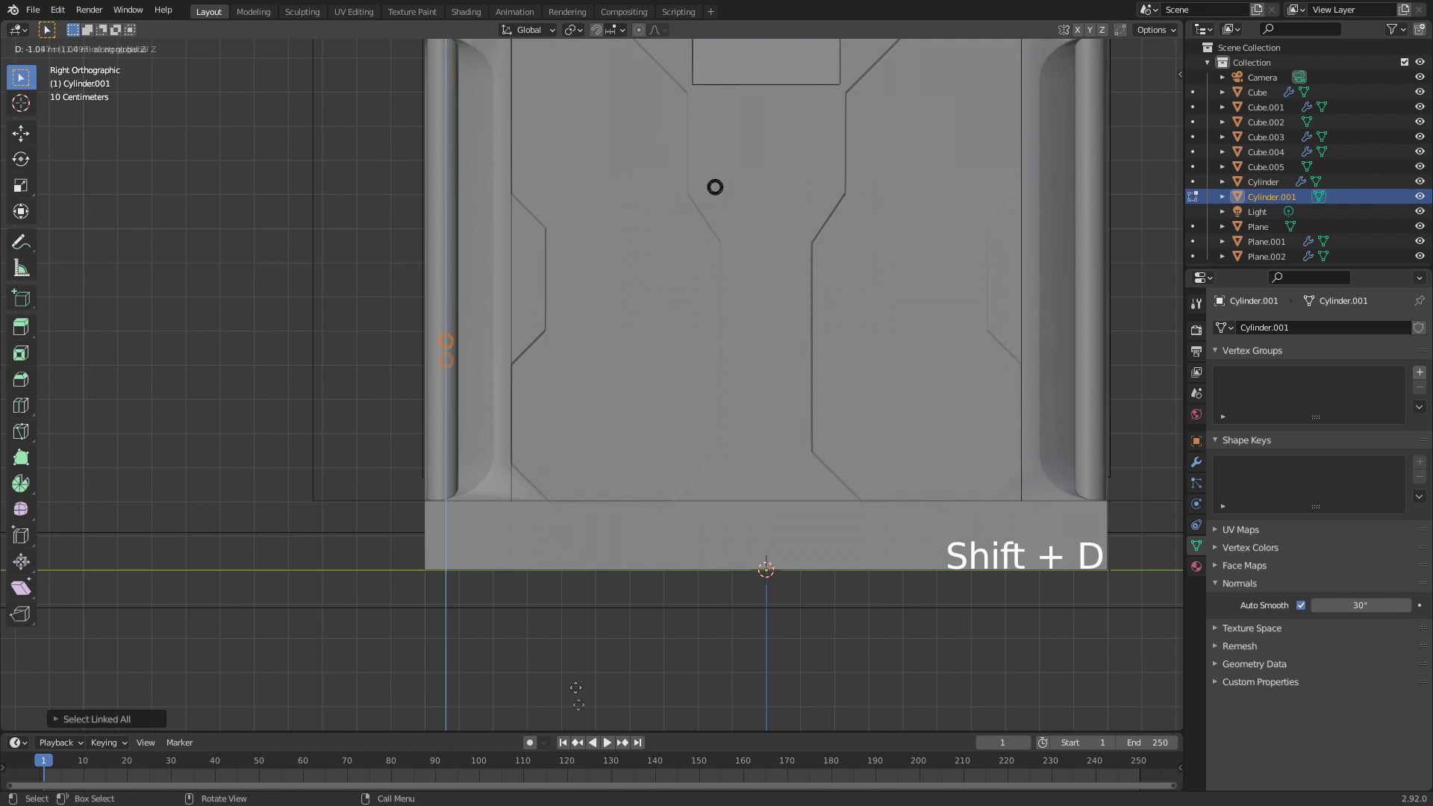
{"action": "left_click", "coordinate": [597, 175]}
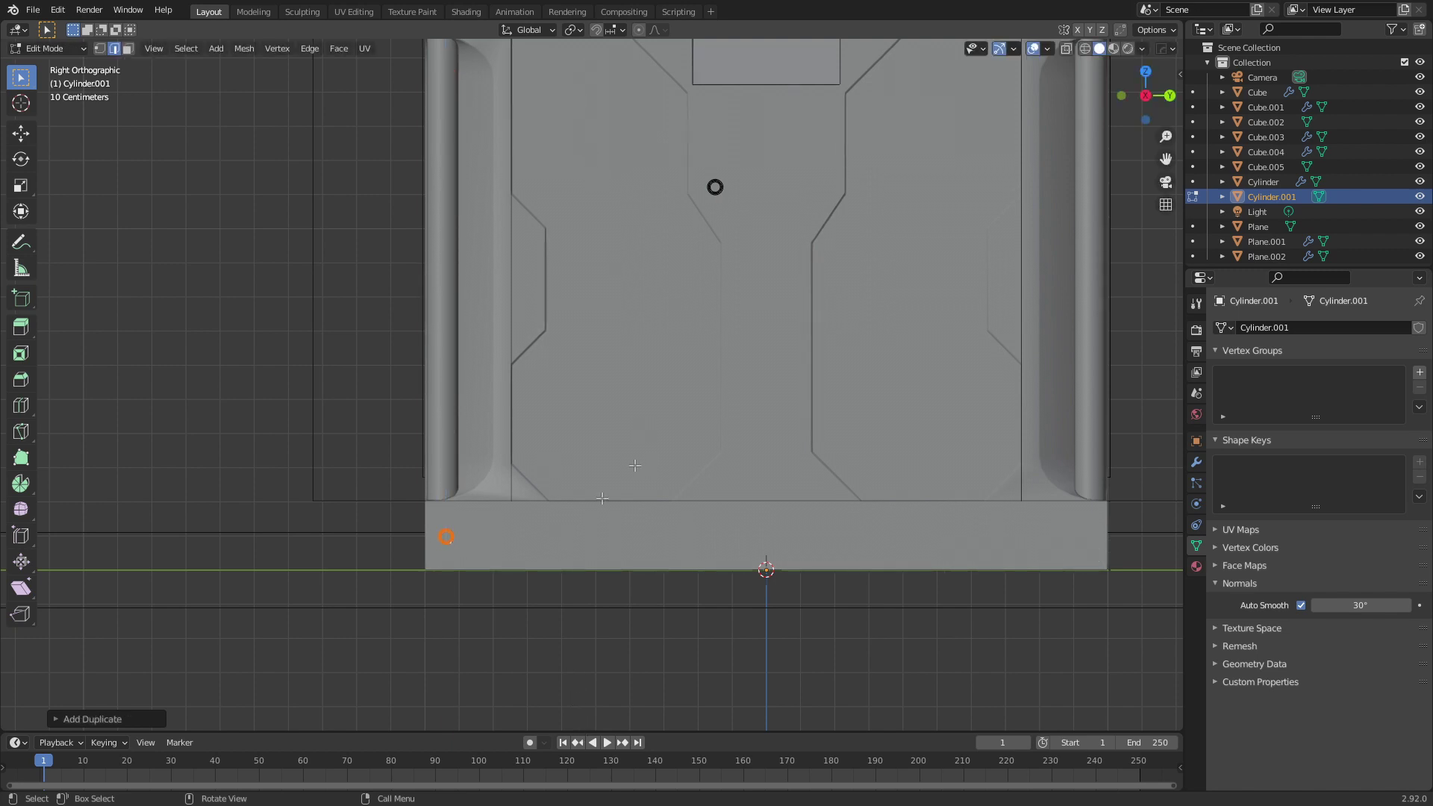
Duplicate the base strip's corner ring twice along Y to form a row ending near the crate's centre.
{"action": "key", "text": "shift+d"}
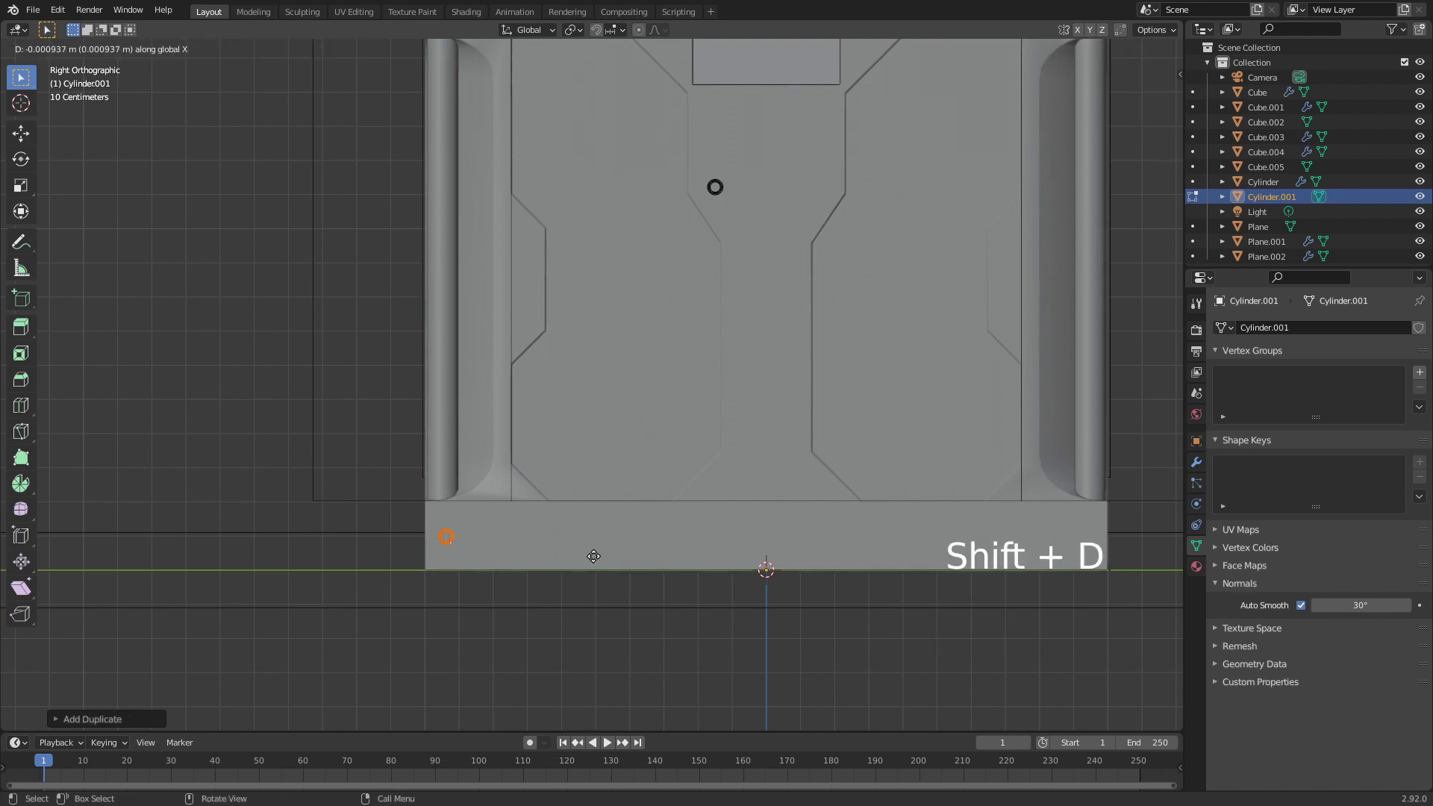
{"action": "key", "text": "y"}
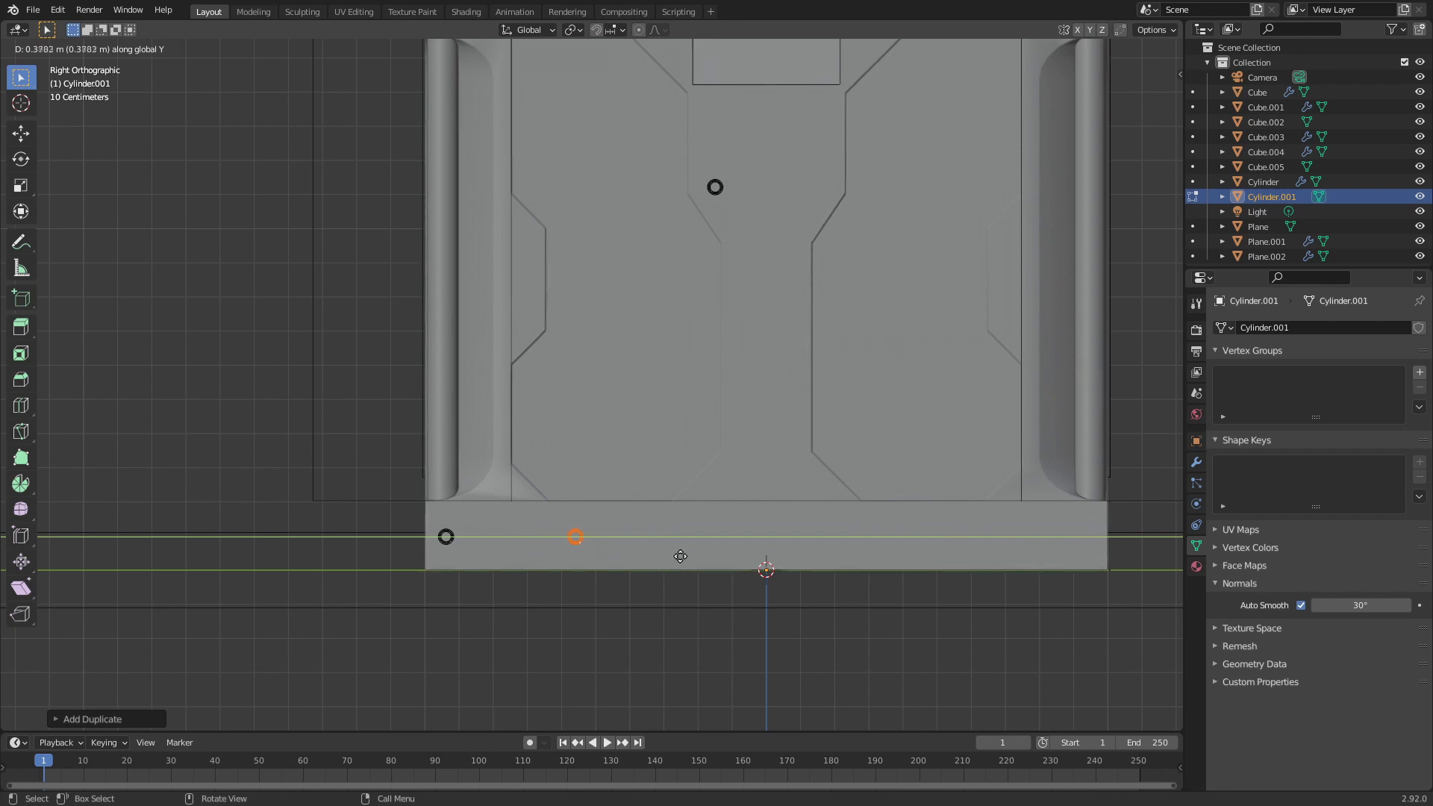
{"action": "left_click", "coordinate": [666, 556]}
{"action": "key", "text": "shift+d"}
{"action": "key", "text": "y"}
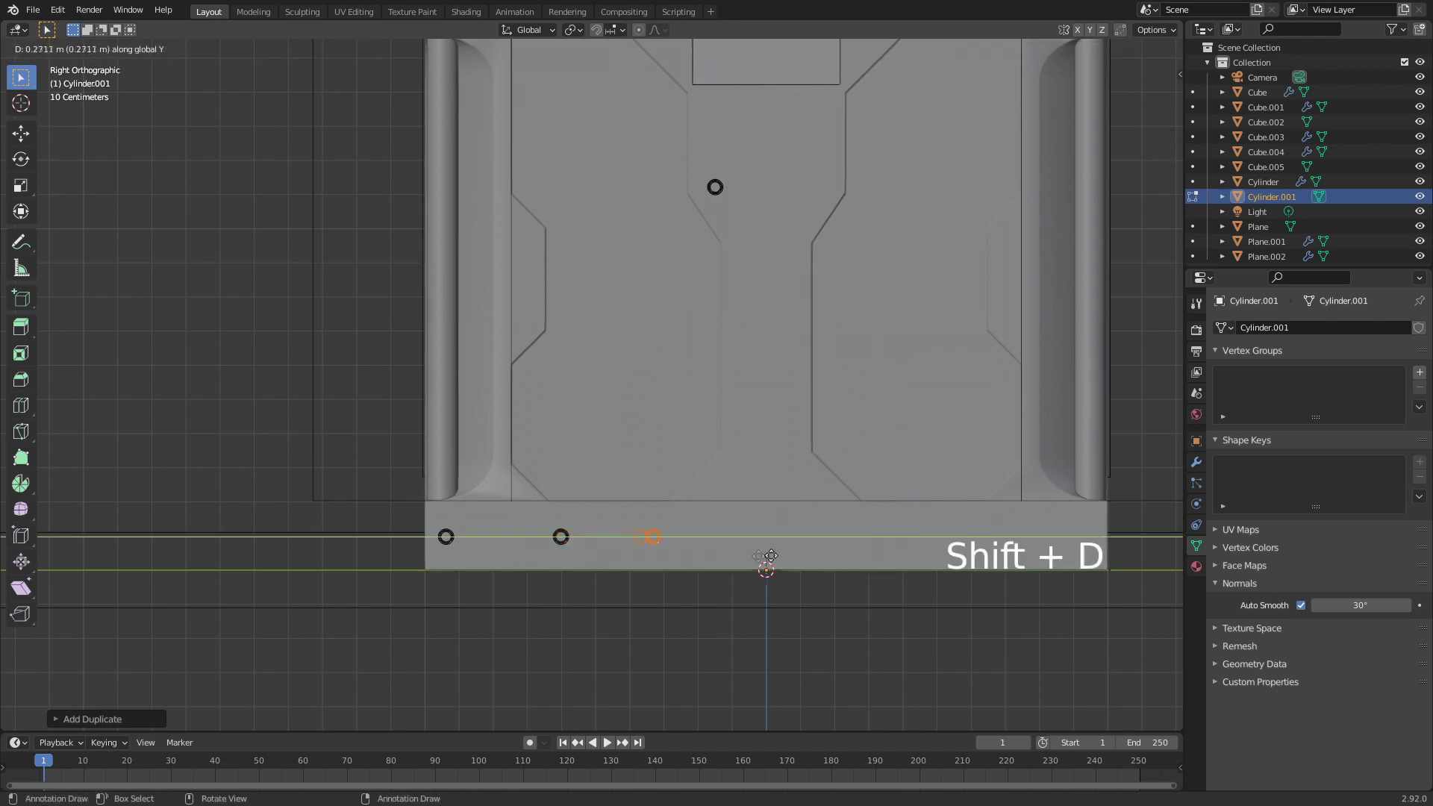
{"action": "left_click", "coordinate": [804, 558]}
Add a Mirror modifier to the ring object and mirror it across the X and Y axes.
{"action": "scroll", "coordinate": [798, 559], "scroll_direction": "down", "scroll_amount": 4}
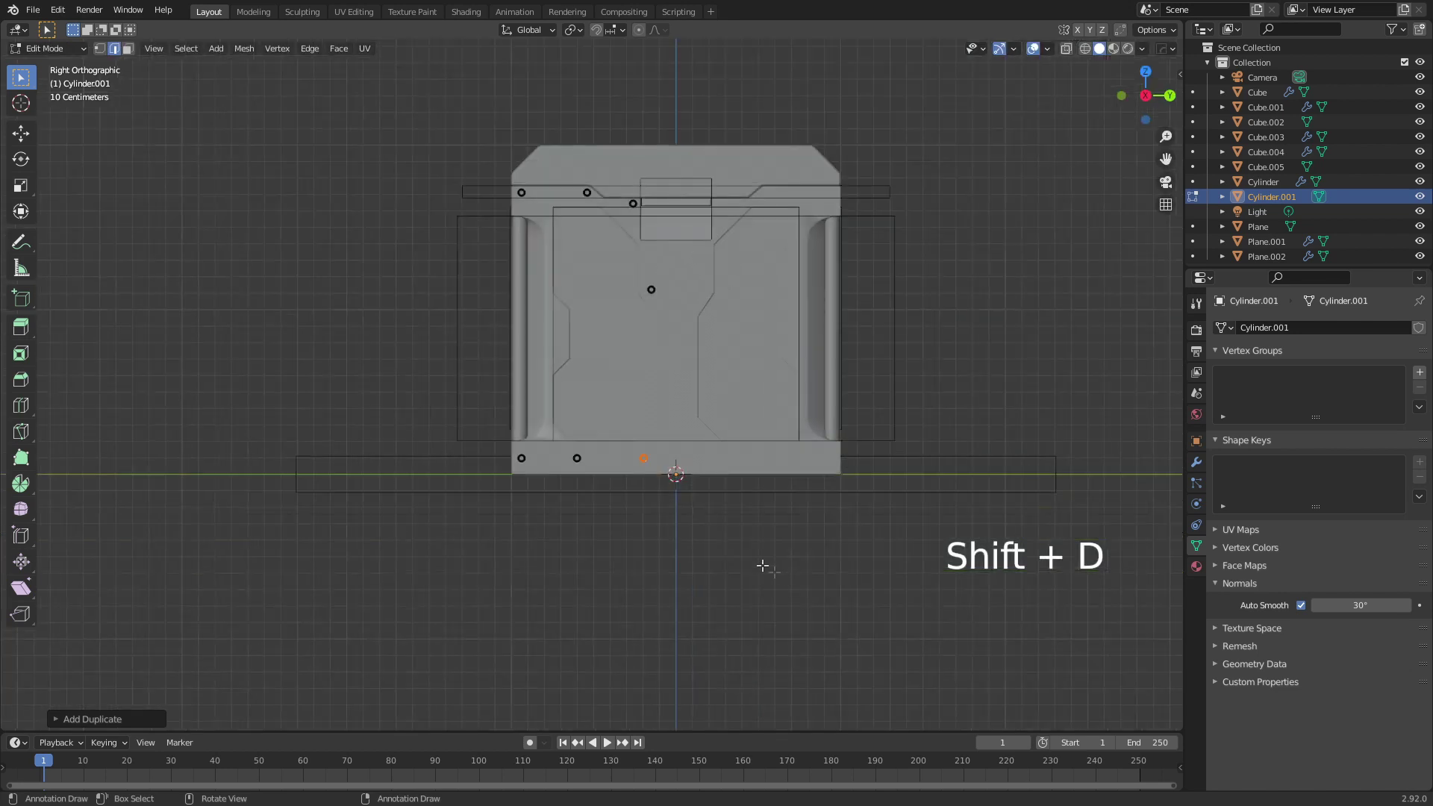
{"action": "middle_click_drag", "start_coordinate": [695, 427], "coordinate": [692, 471], "text": "shift"}
{"action": "key", "text": "Tab"}
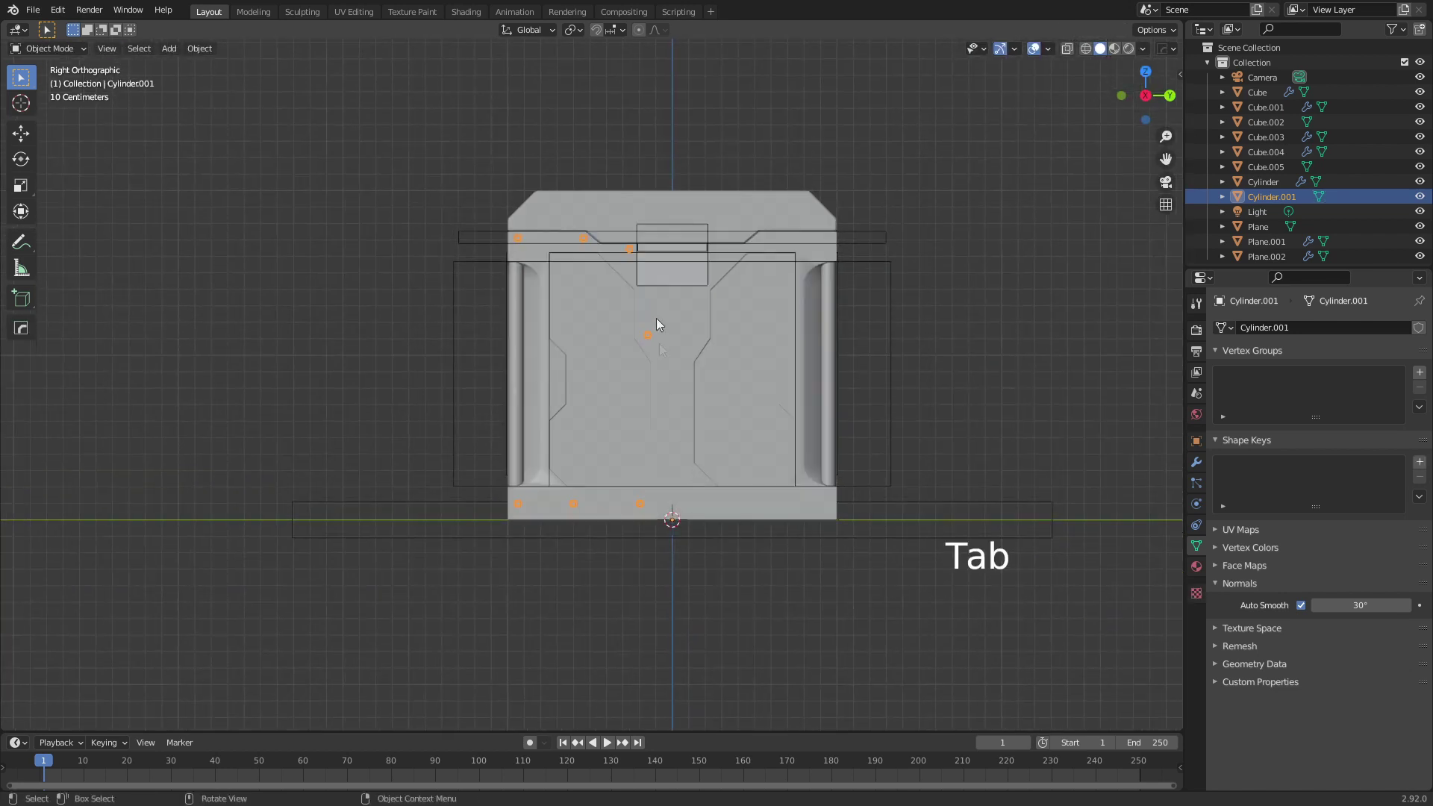
{"action": "left_click", "coordinate": [1198, 463]}
{"action": "left_click", "coordinate": [1265, 325]}
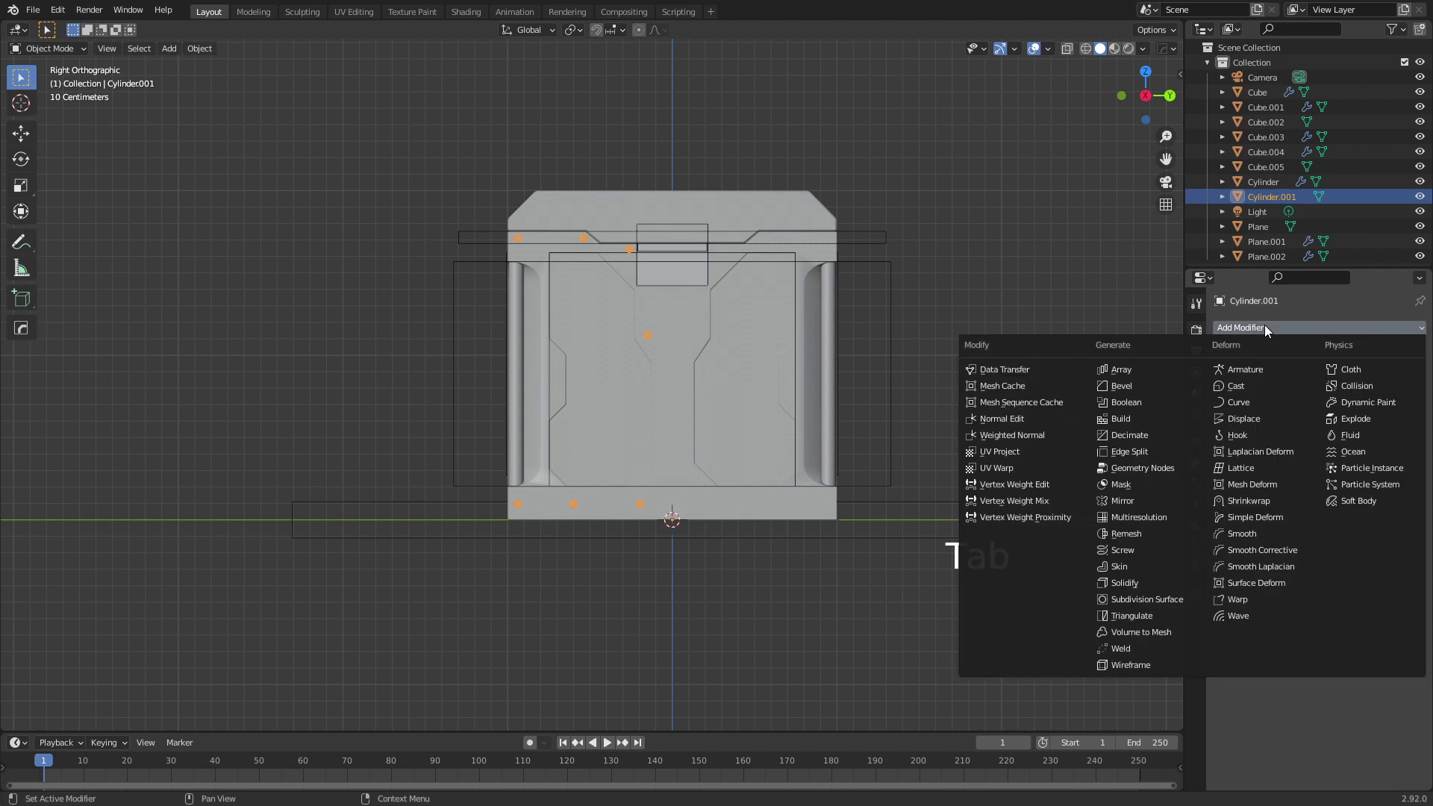
{"action": "left_click", "coordinate": [1143, 499]}
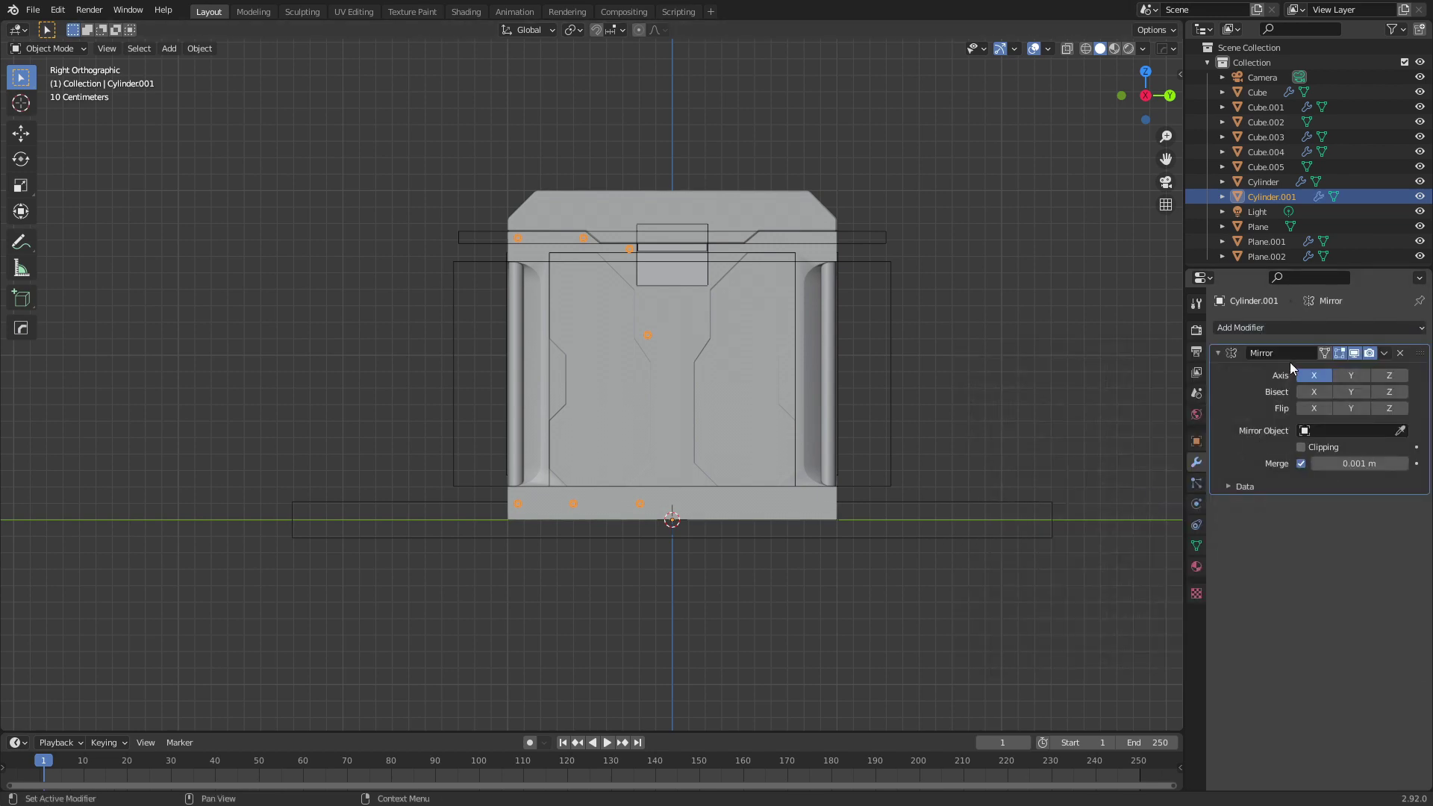
{"action": "left_click", "coordinate": [1351, 375]}
{"action": "middle_click_drag", "start_coordinate": [451, 508], "coordinate": [498, 583]}
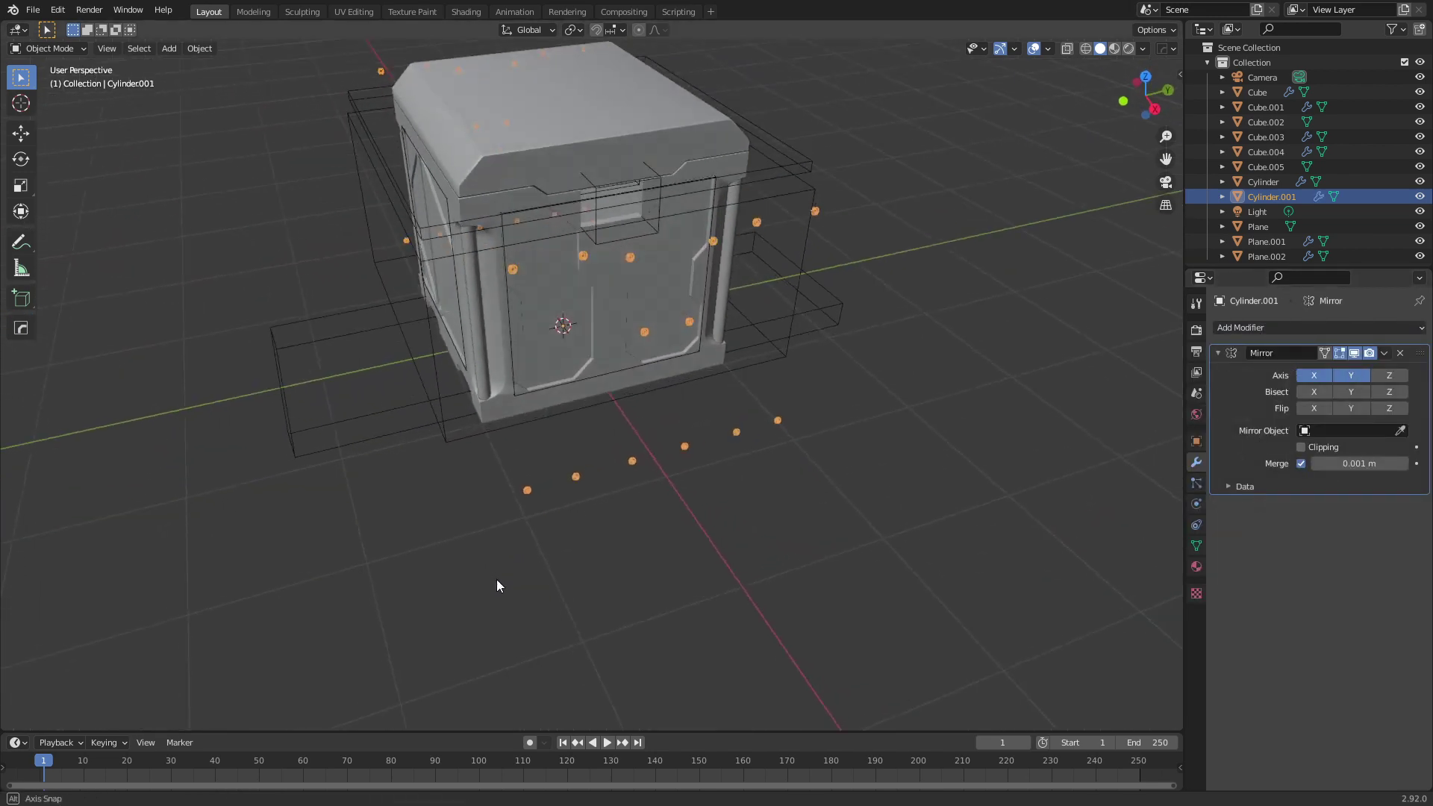
{"action": "left_click", "coordinate": [1396, 380]}
In the top view, move all the rings along -X until they meet the crate's +X face.
{"action": "middle_click_drag", "start_coordinate": [800, 530], "coordinate": [615, 522]}
{"action": "key", "text": "Tab"}
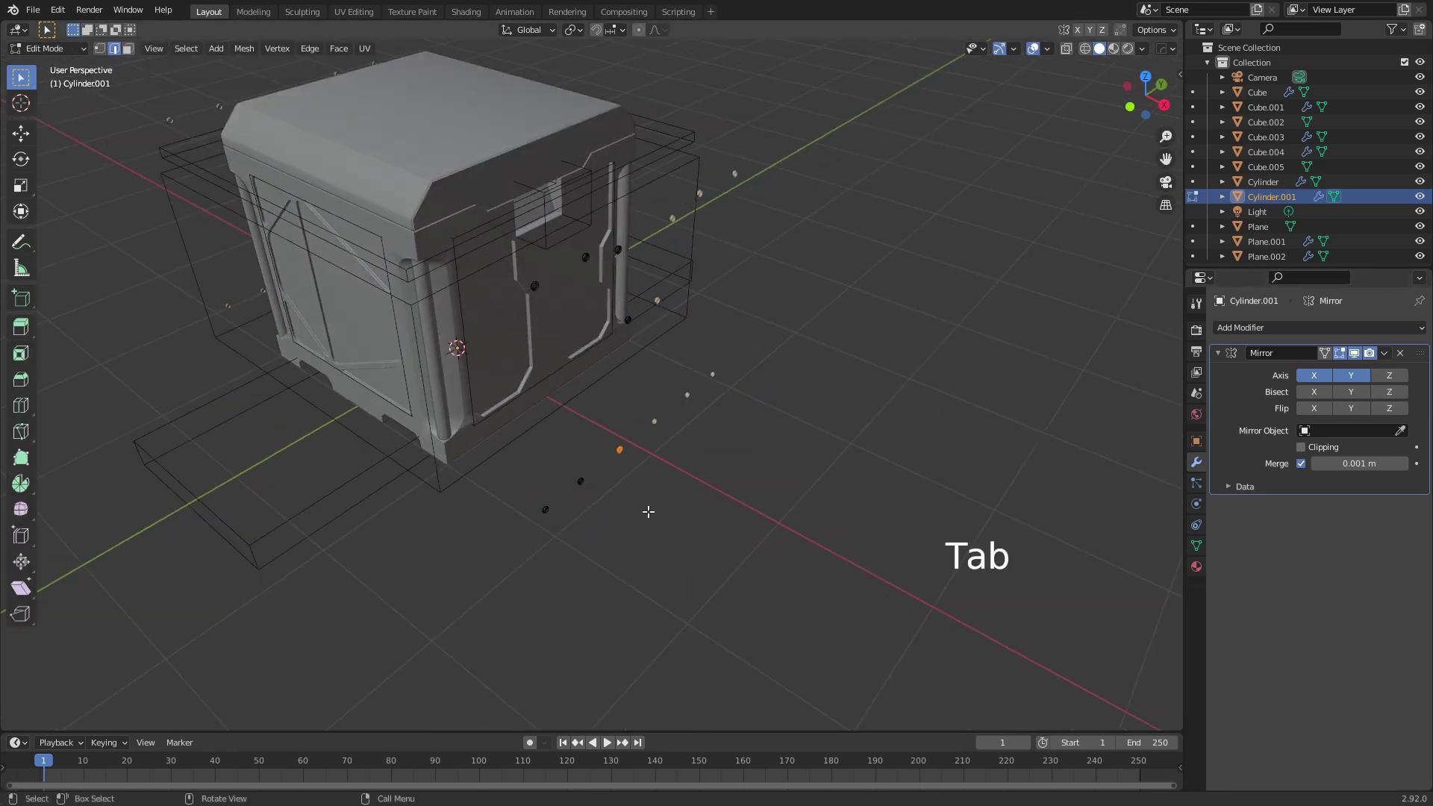
{"action": "key", "text": "KP_7"}
{"action": "key", "text": "g"}
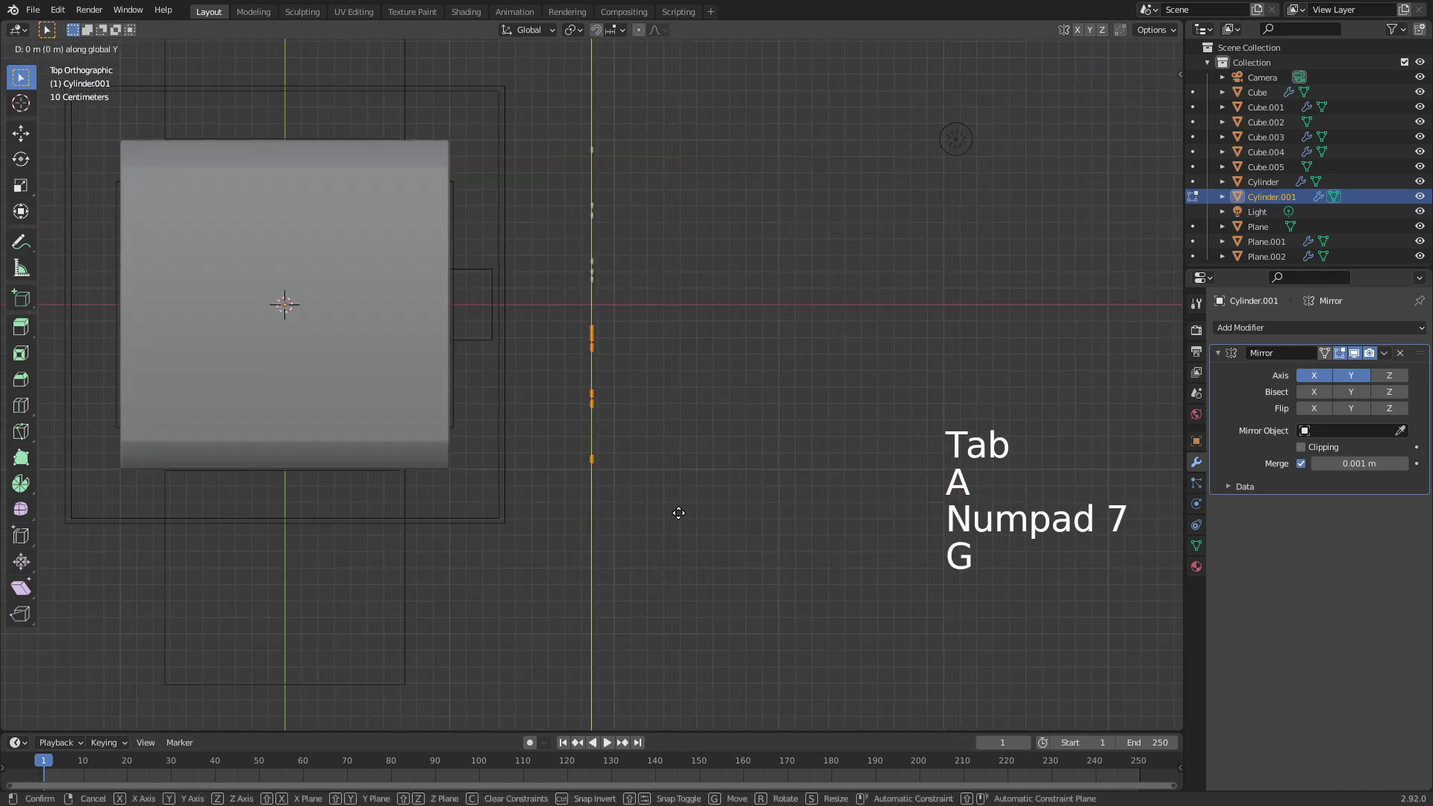
{"action": "key", "text": "x"}
{"action": "left_click", "coordinate": [547, 513]}
{"action": "middle_click_drag", "start_coordinate": [578, 498], "coordinate": [711, 428], "text": "shift"}
{"action": "scroll", "coordinate": [710, 446], "scroll_direction": "up", "scroll_amount": 14}
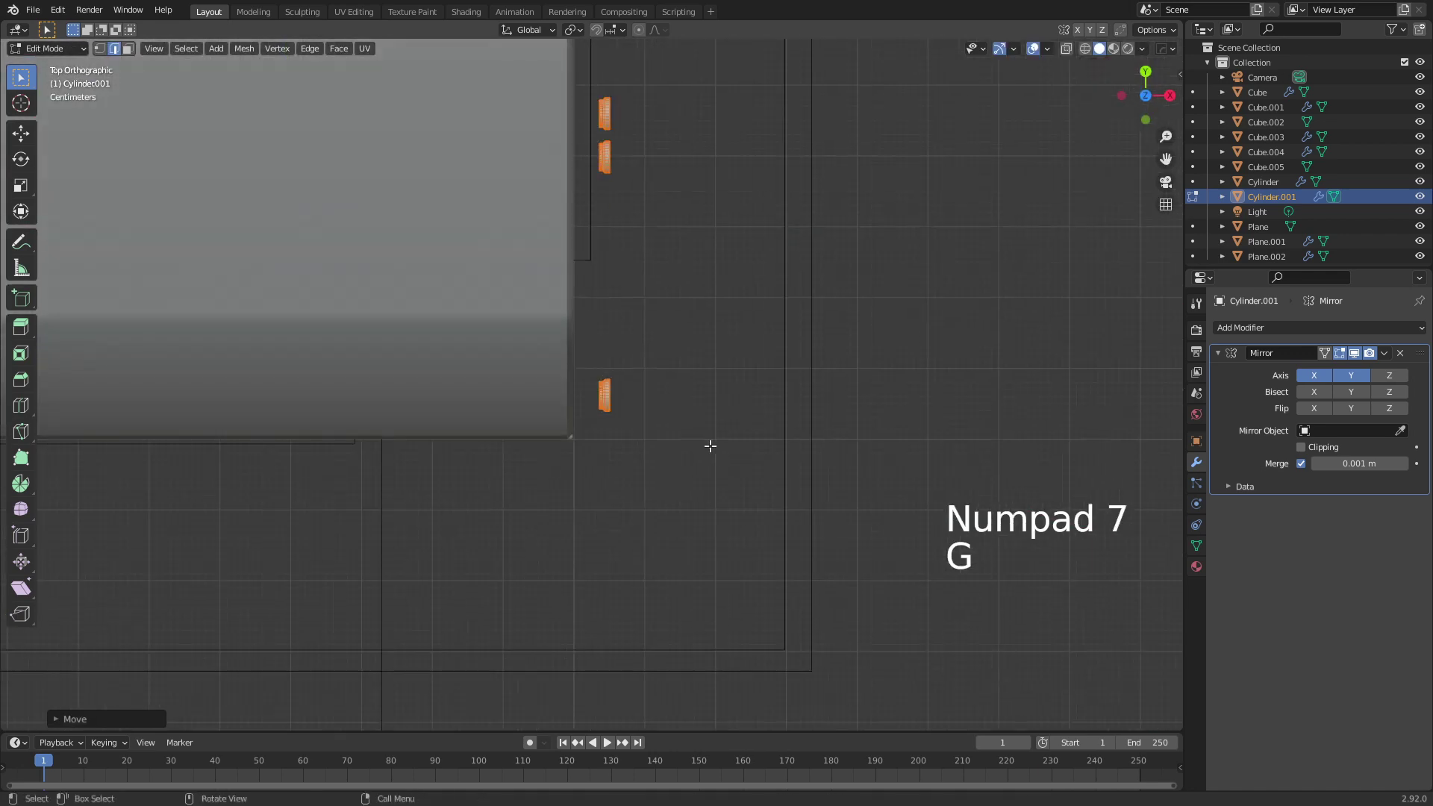
{"action": "key", "text": "g"}
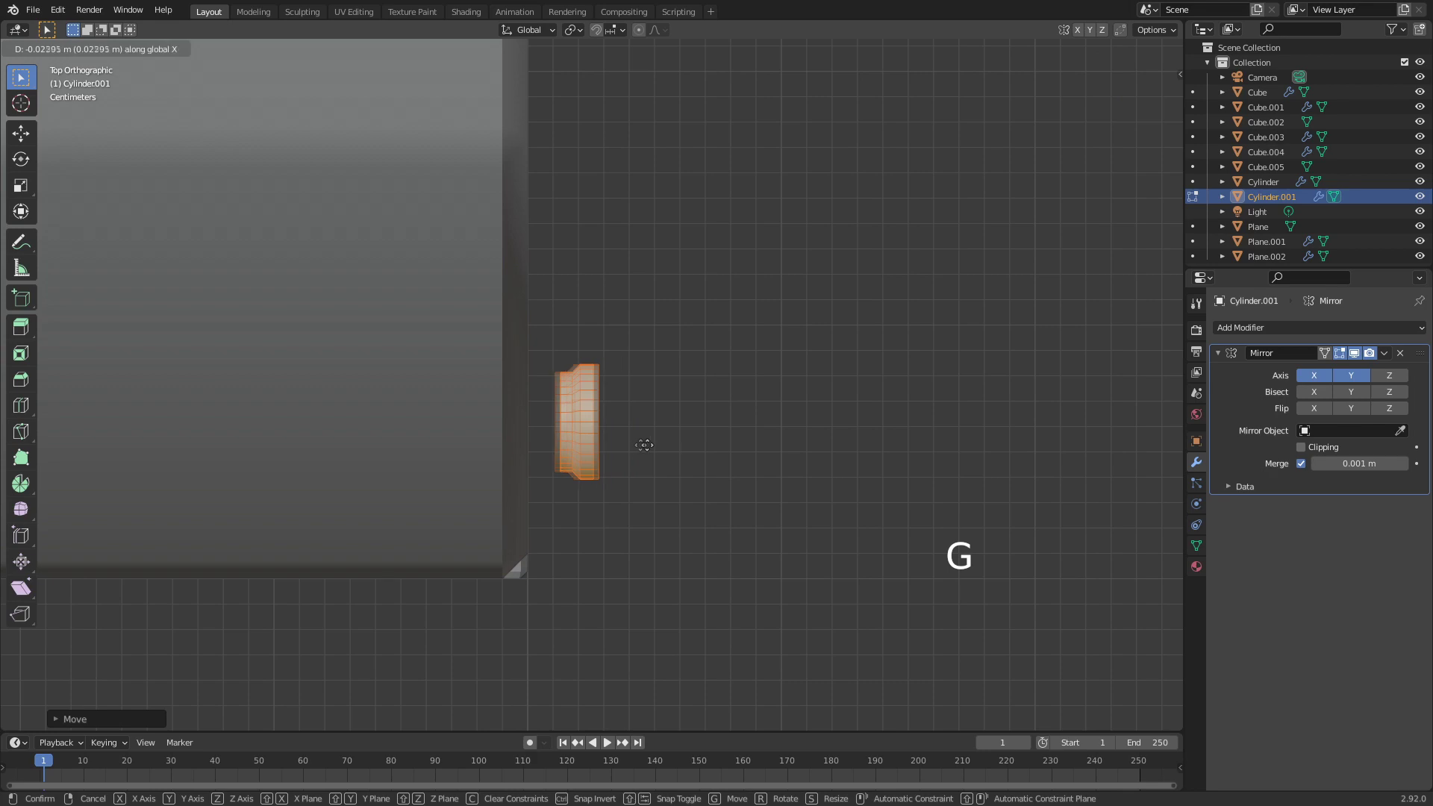
{"action": "left_click", "coordinate": [361, 453]}
{"action": "key", "text": "z"}
{"action": "left_click", "coordinate": [835, 485]}
Cut the mirrored rings out of the crate body with a Bool Tool difference, using the ring object as the cutter.
{"action": "scroll", "coordinate": [787, 496], "scroll_direction": "down", "scroll_amount": 5}
{"action": "key", "text": "Tab"}
{"action": "mouse_move", "coordinate": [784, 496]}
{"action": "middle_mouse_down"}
{"action": "mouse_move", "coordinate": [625, 382]}
{"action": "mouse_move", "coordinate": [693, 427]}
{"action": "middle_mouse_up"}
{"action": "left_click", "coordinate": [642, 566], "text": "shift"}
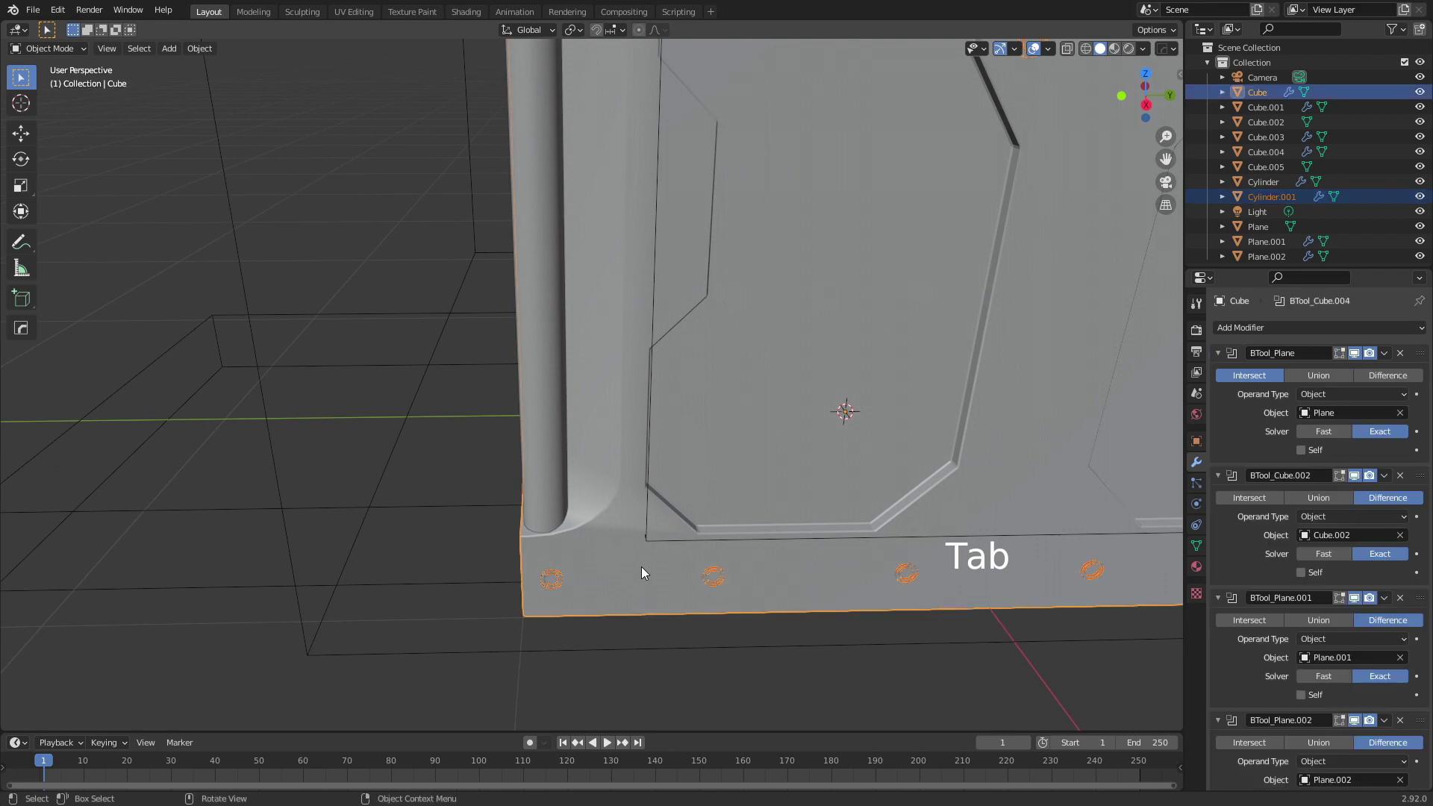
{"action": "middle_click_drag", "start_coordinate": [642, 566], "coordinate": [163, 357]}
{"action": "middle_click_drag", "start_coordinate": [624, 585], "coordinate": [573, 591]}
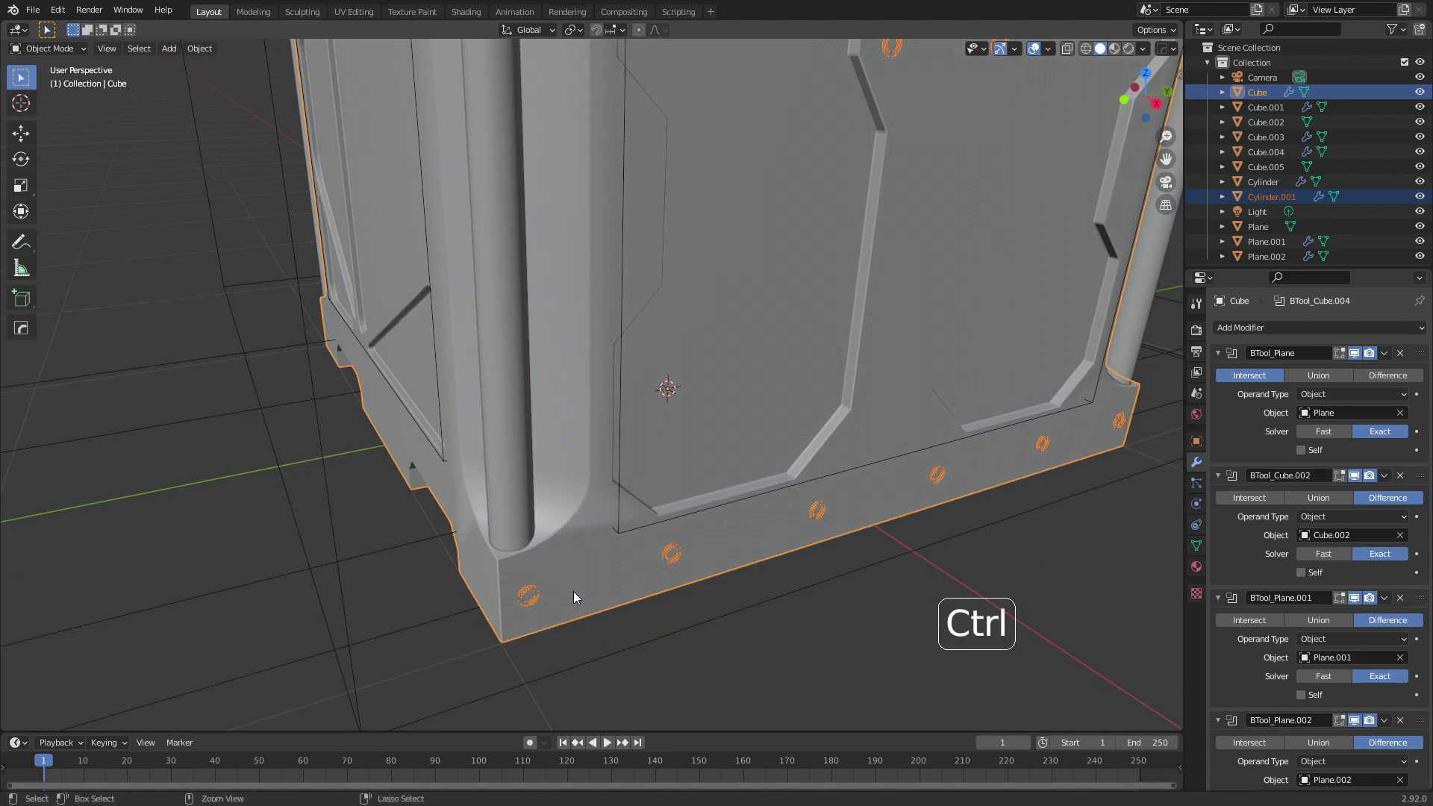
{"action": "key", "text": "ctrl+KP_Subtract"}
Inspect the crate's front face and the ring cutouts along its base strip near the corner column.
{"action": "middle_click_drag", "start_coordinate": [573, 591], "coordinate": [759, 640]}
{"action": "scroll", "coordinate": [759, 642], "scroll_direction": "down", "scroll_amount": 2}
{"action": "middle_click_drag", "start_coordinate": [747, 589], "coordinate": [792, 634], "text": "shift"}
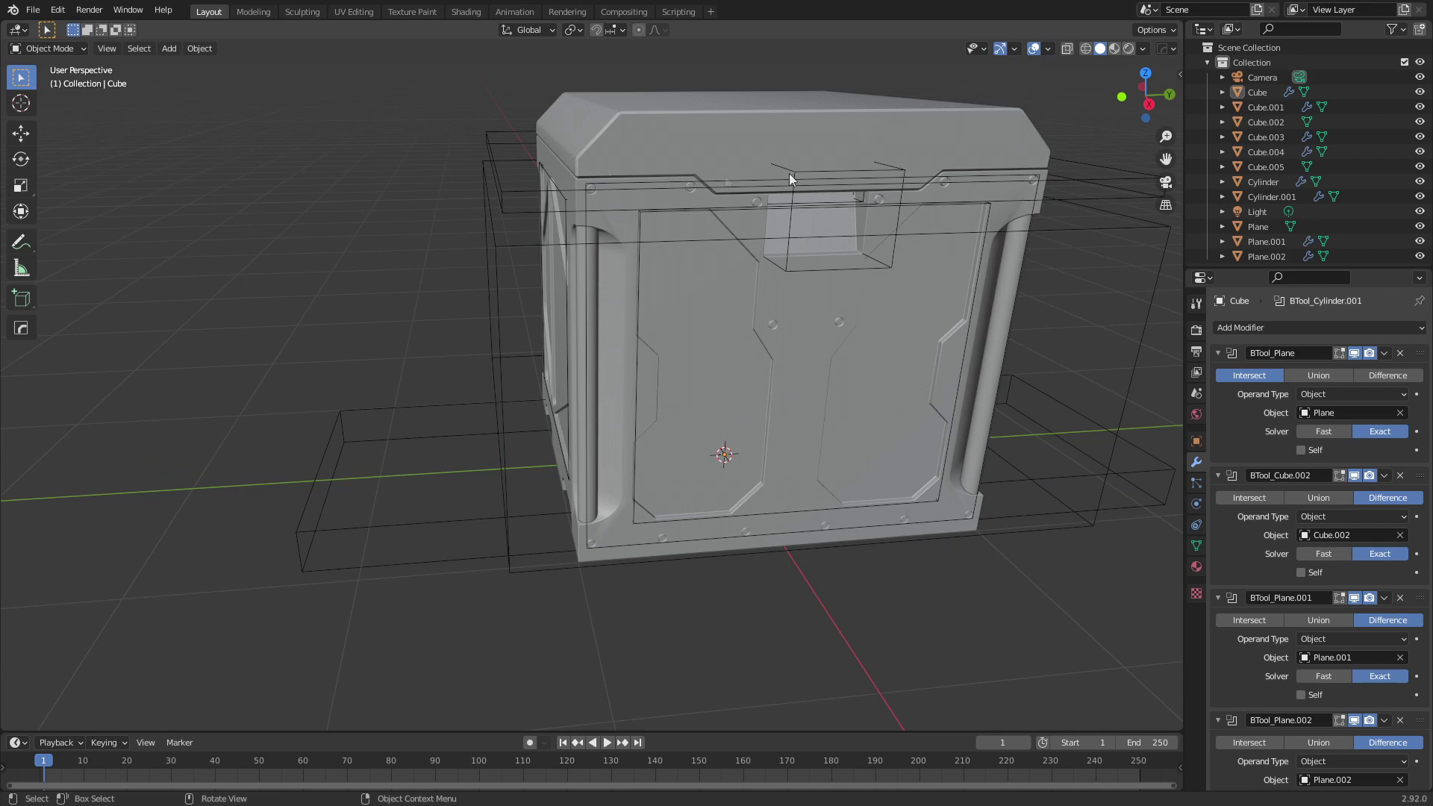
{"action": "middle_click_drag", "start_coordinate": [978, 442], "coordinate": [839, 473]}
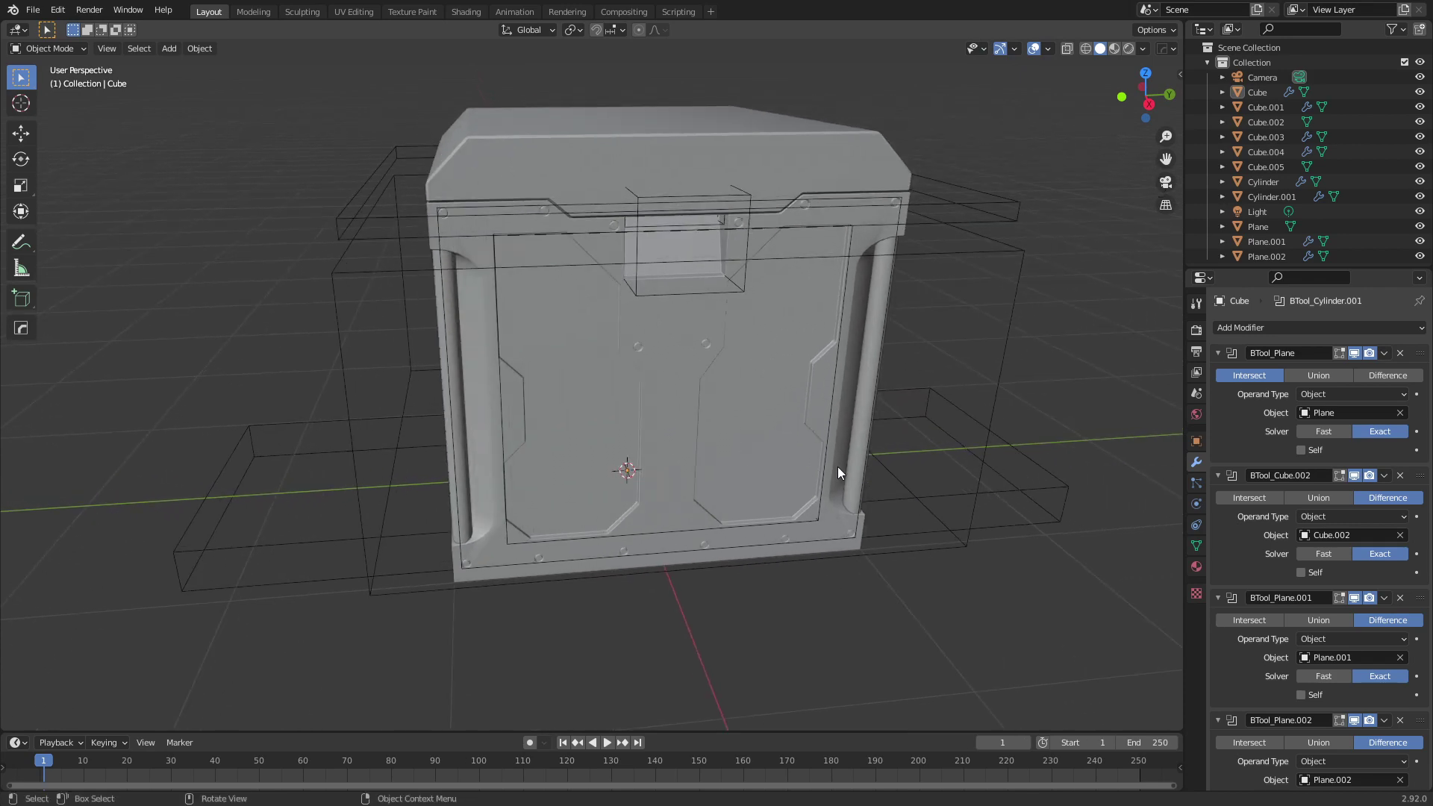
{"action": "scroll", "coordinate": [668, 597], "scroll_direction": "up", "scroll_amount": 3}
{"action": "middle_click_drag", "start_coordinate": [548, 605], "coordinate": [702, 470], "text": "shift"}
{"action": "scroll", "coordinate": [714, 511], "scroll_direction": "up", "scroll_amount": 3}
{"action": "scroll", "coordinate": [656, 611], "scroll_direction": "up", "scroll_amount": 2}
{"action": "middle_click_drag", "start_coordinate": [657, 611], "coordinate": [616, 455], "text": "shift"}
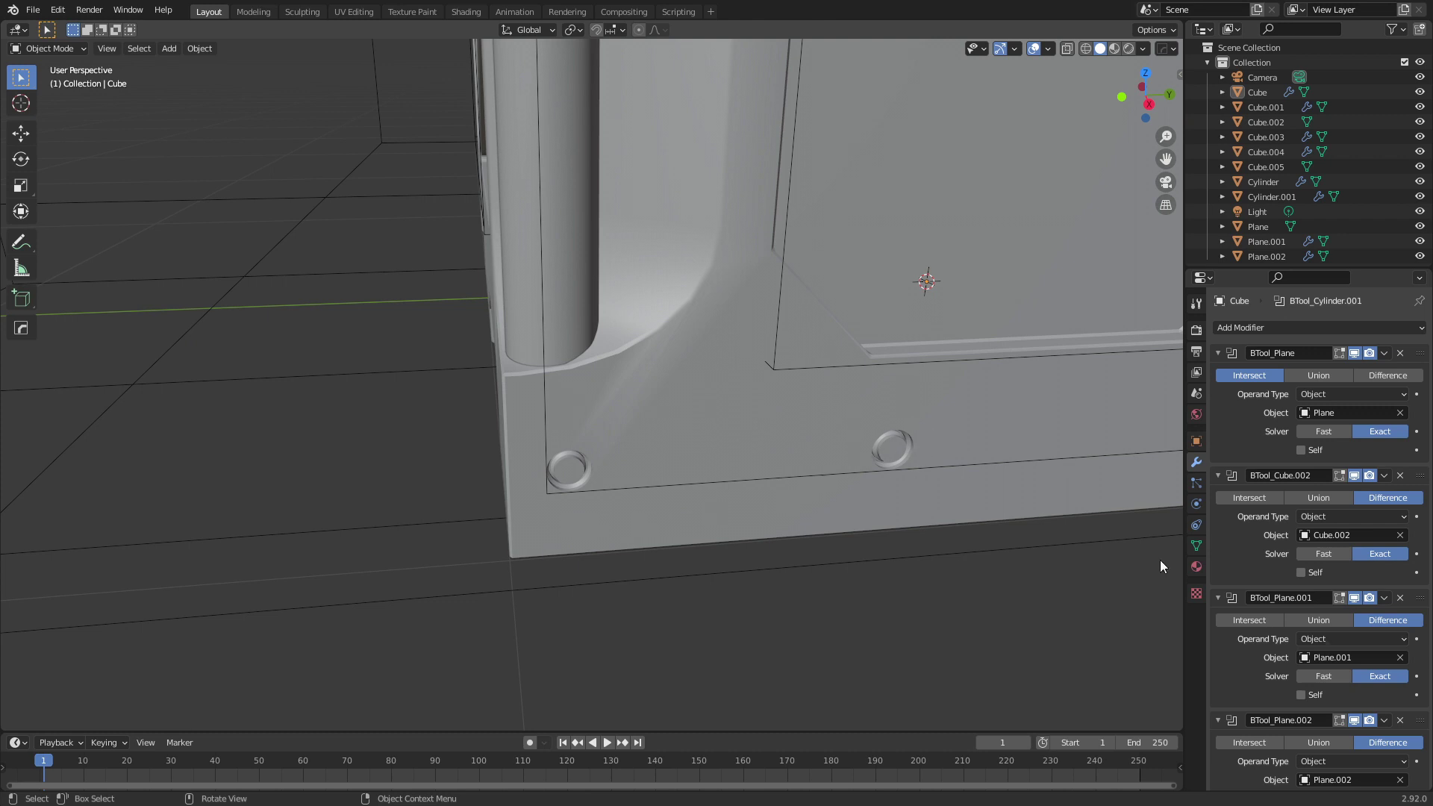
Reorder the crate body's modifiers so the Bevel sits after the BTool_Cube.004 boolean and before the BTool_Cylinder.001 boolean.
{"action": "scroll", "coordinate": [1404, 675], "scroll_direction": "down", "scroll_amount": 10}
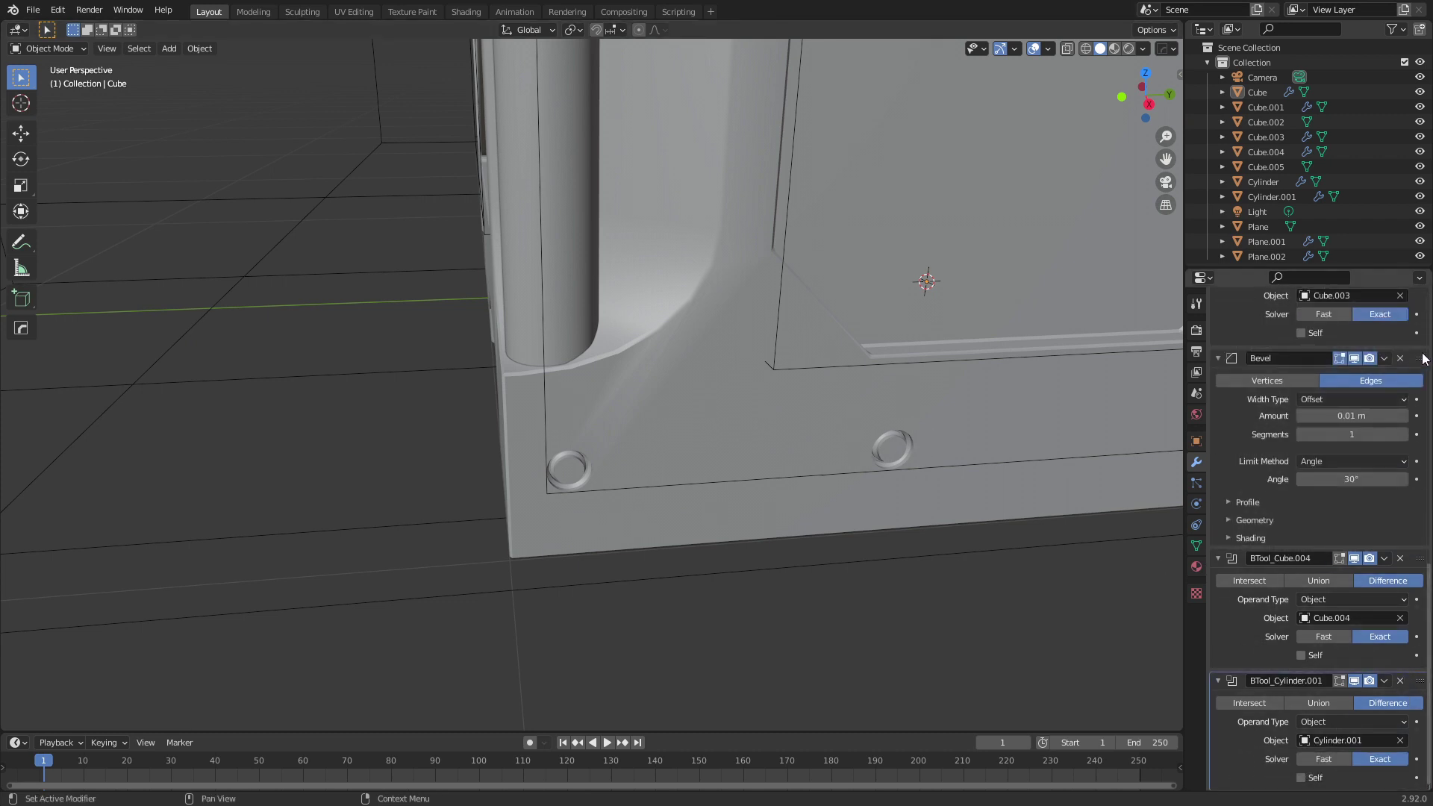
{"action": "left_click_drag", "start_coordinate": [1423, 358], "coordinate": [1423, 758]}
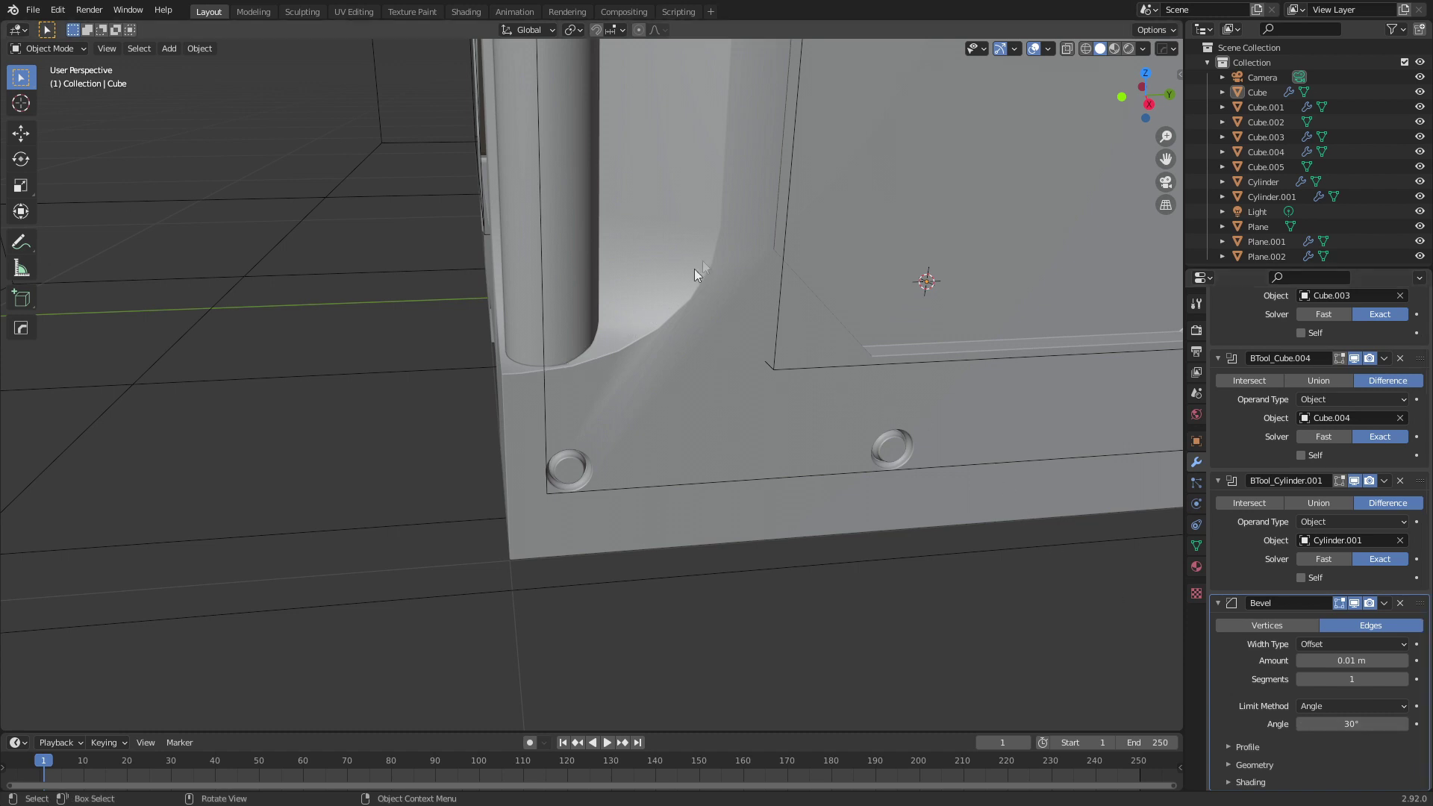
{"action": "left_click_drag", "start_coordinate": [572, 373], "coordinate": [552, 376]}
{"action": "left_click", "coordinate": [592, 368]}
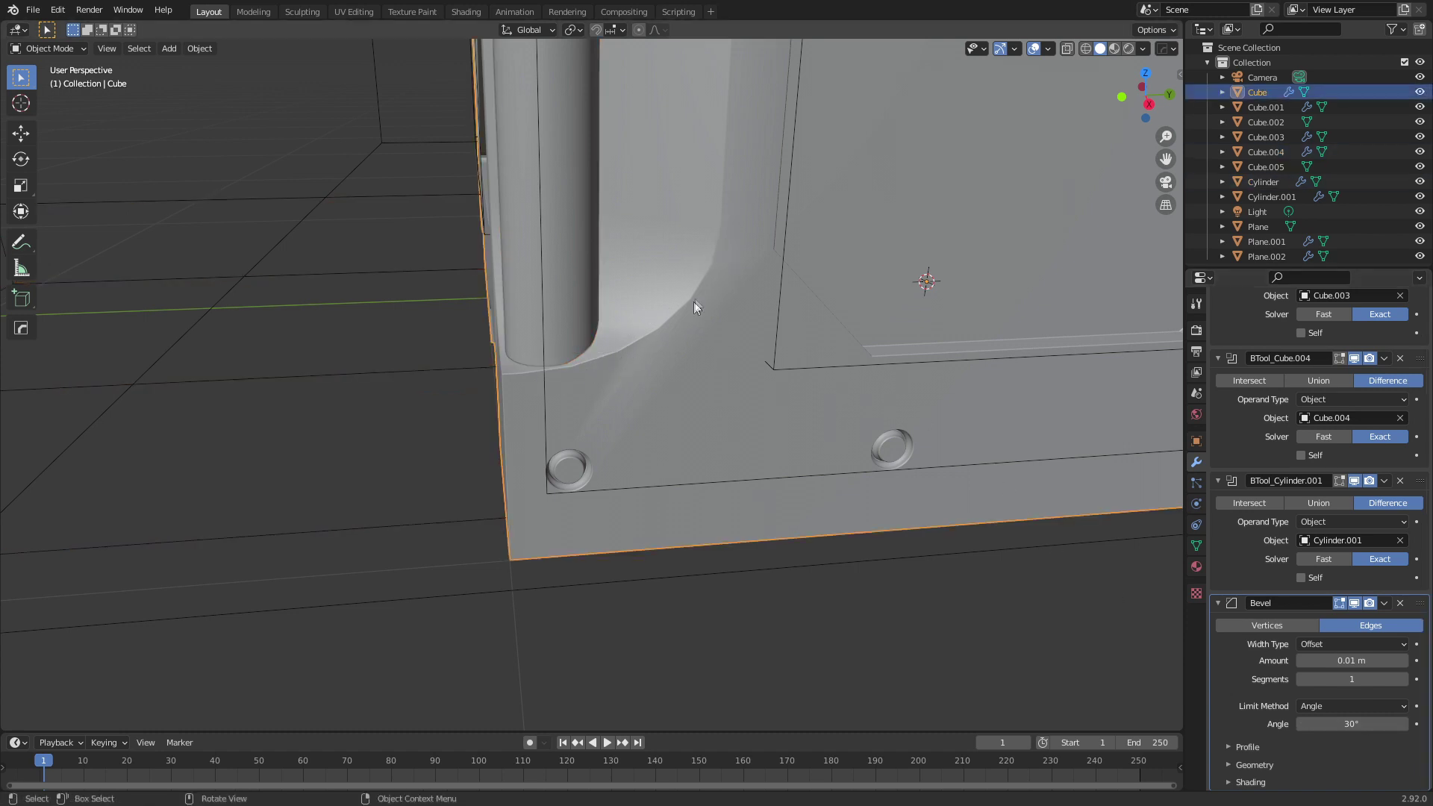
{"action": "left_click_drag", "start_coordinate": [1421, 603], "coordinate": [1418, 464]}
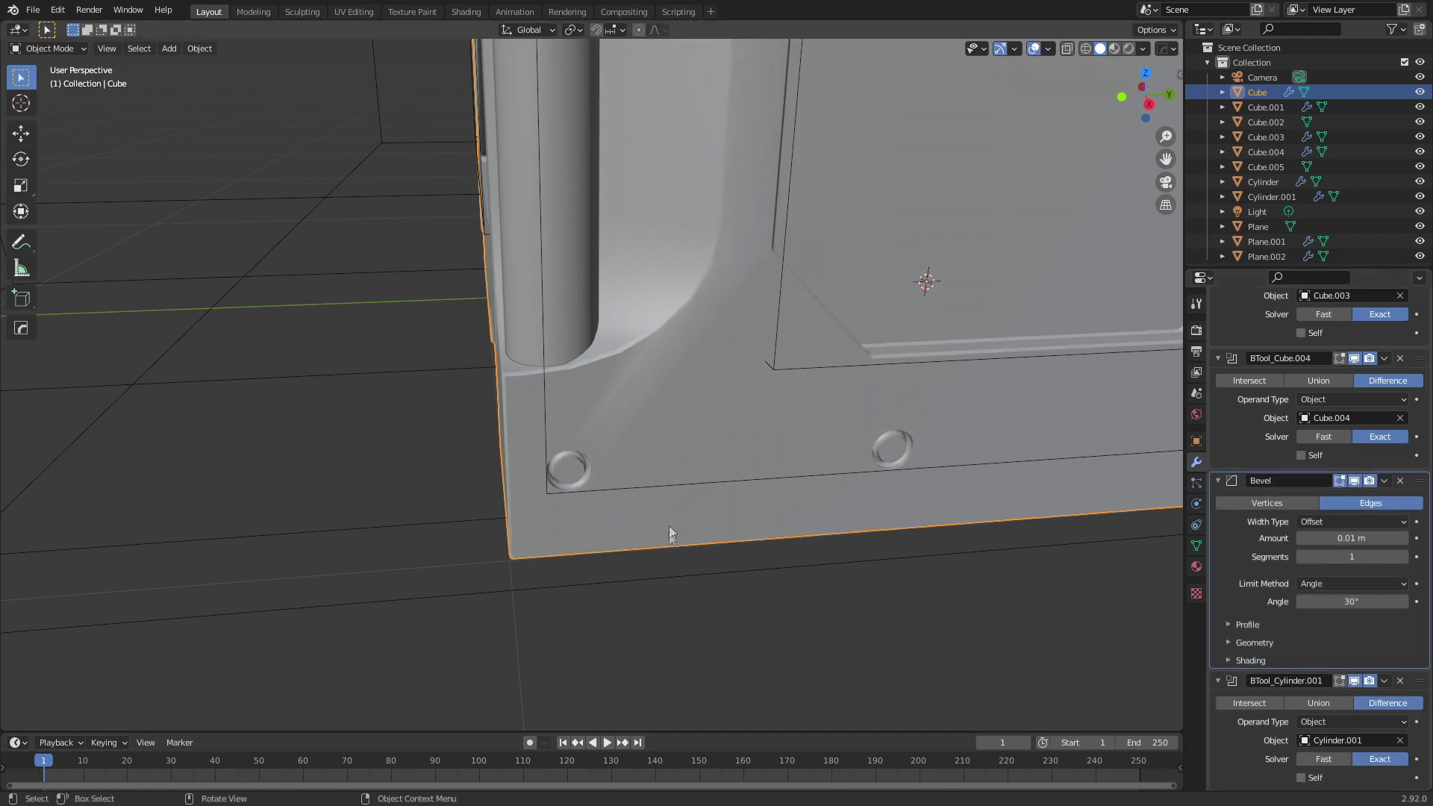
{"action": "scroll", "coordinate": [669, 532], "scroll_direction": "down", "scroll_amount": 2}
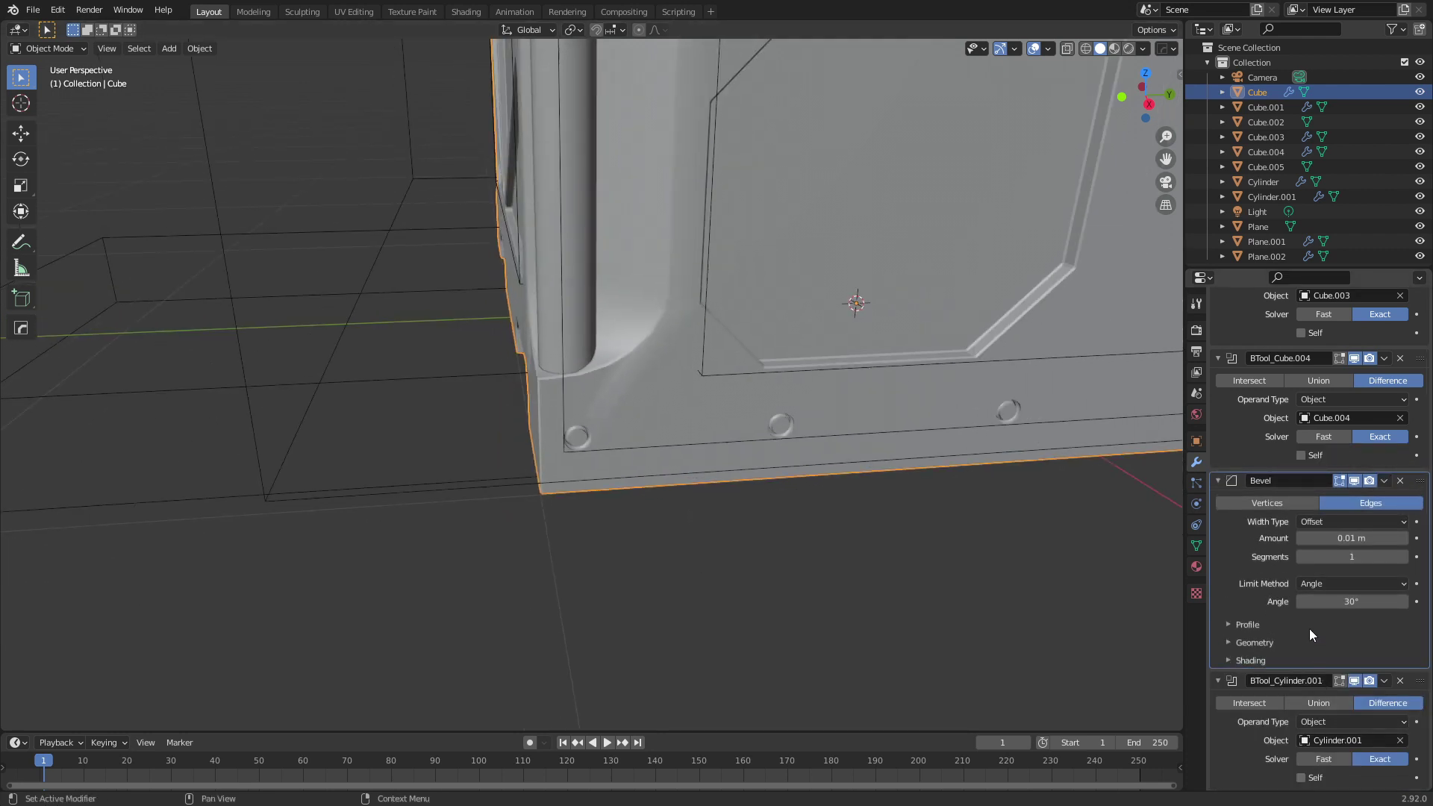
{"action": "middle_click_drag", "start_coordinate": [597, 594], "coordinate": [800, 621]}
{"action": "scroll", "coordinate": [678, 464], "scroll_direction": "down", "scroll_amount": 1}
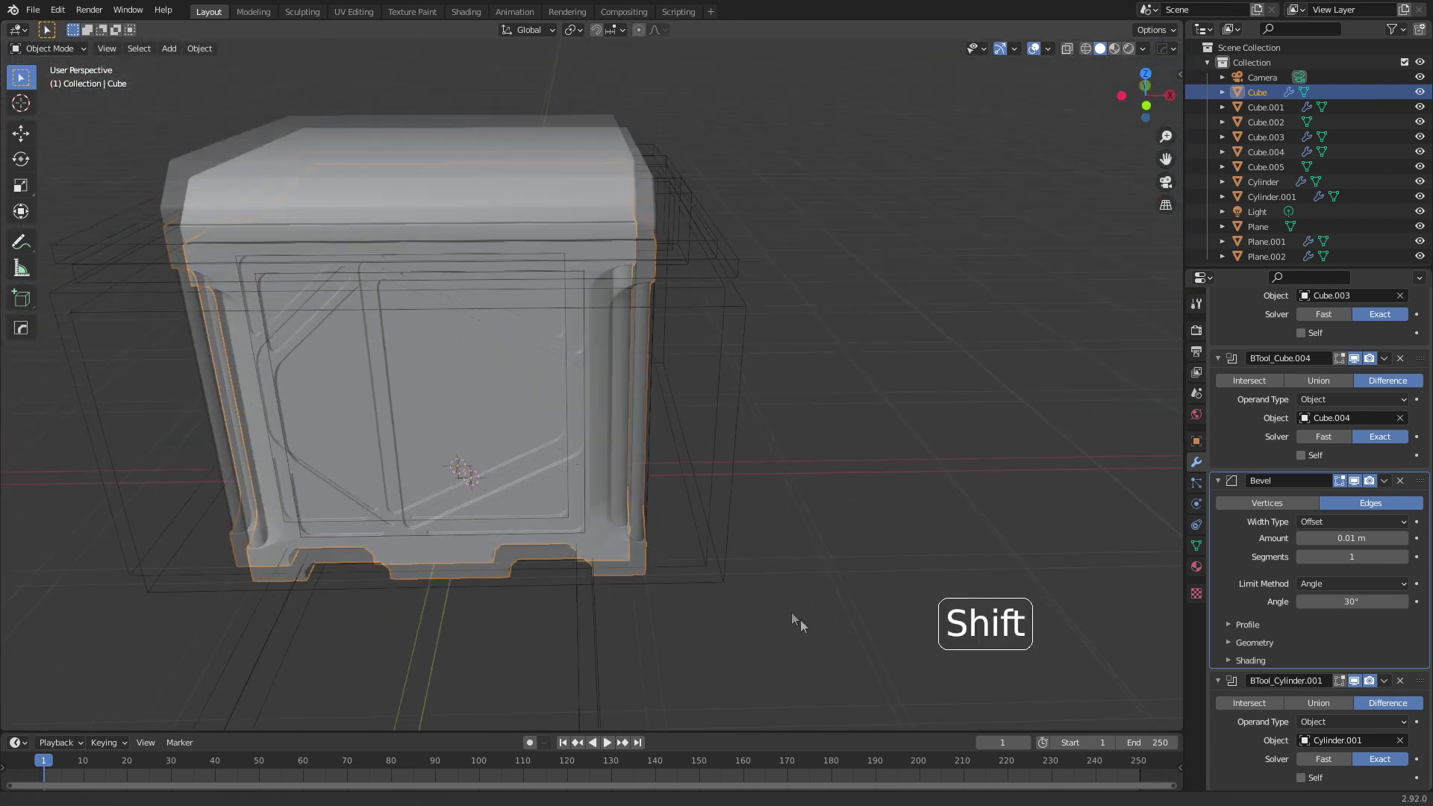
{"action": "middle_click_drag", "start_coordinate": [906, 539], "coordinate": [701, 627]}
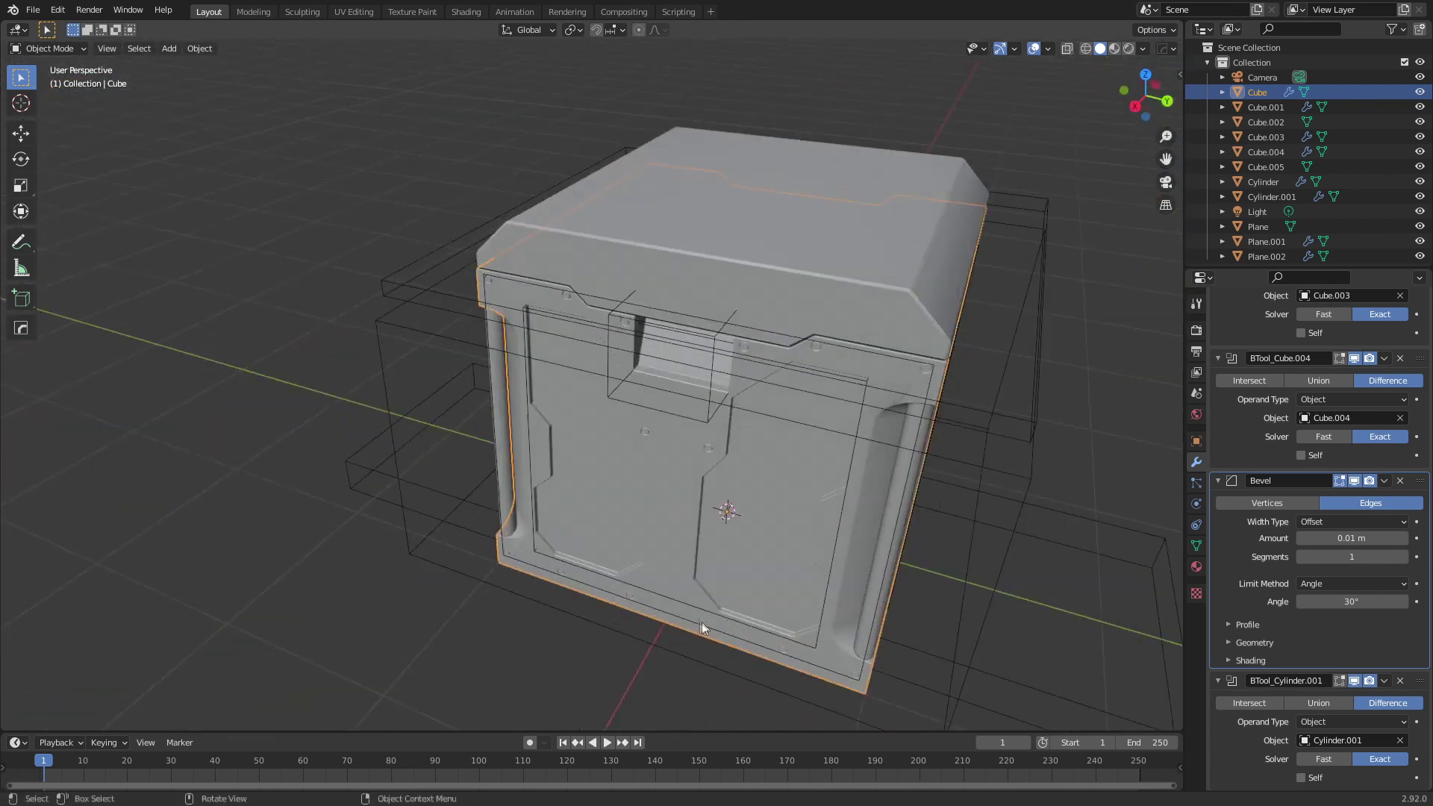